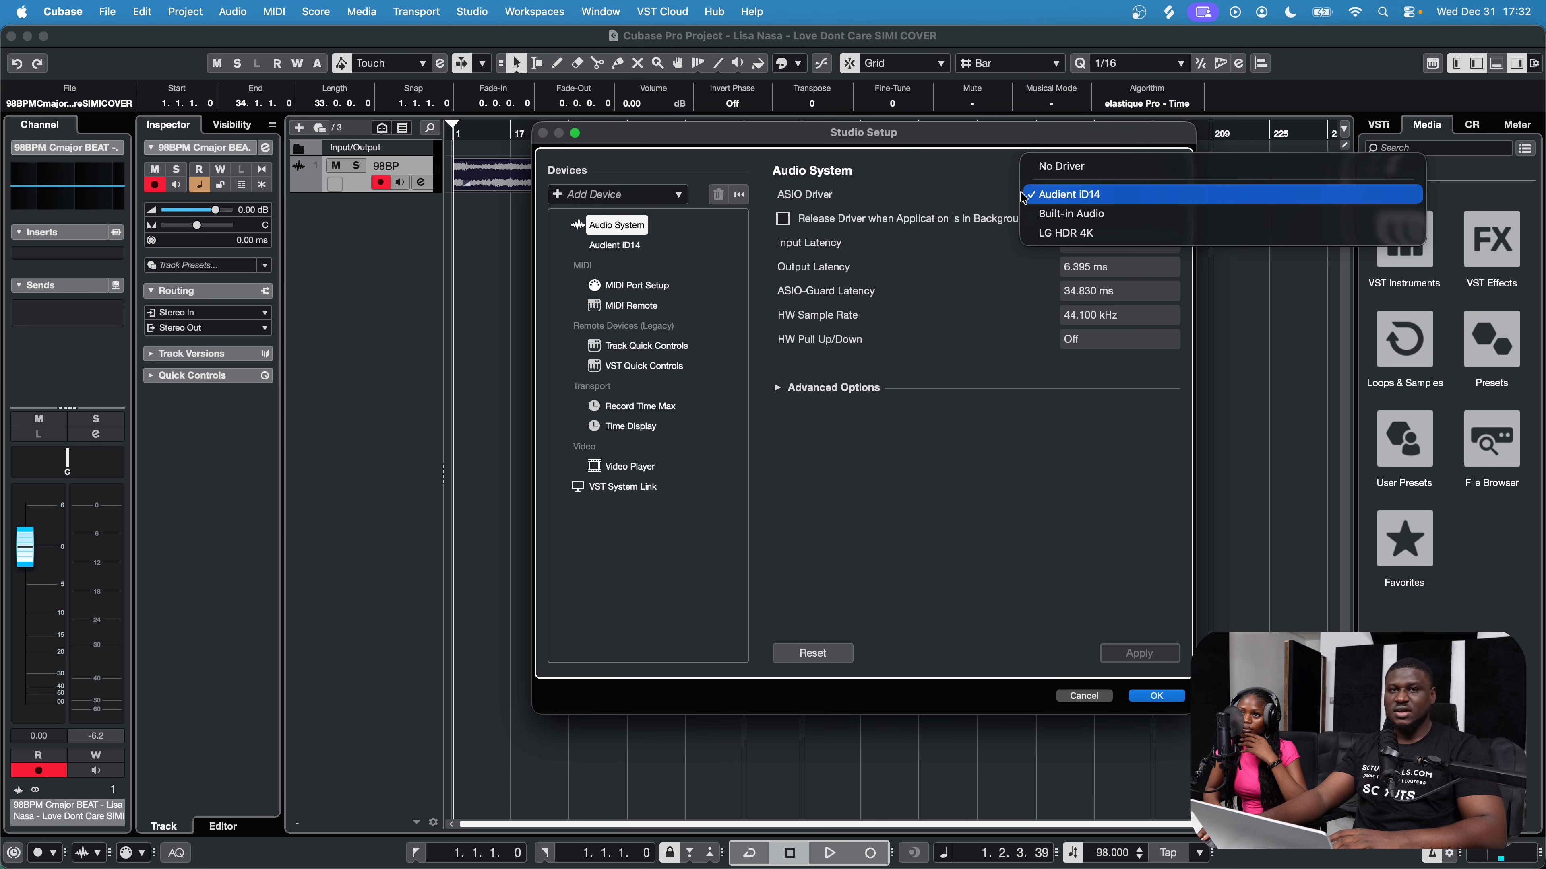
Step: Close the ASIO driver list and leave Studio Setup without applying any changes
left_click(937, 198)
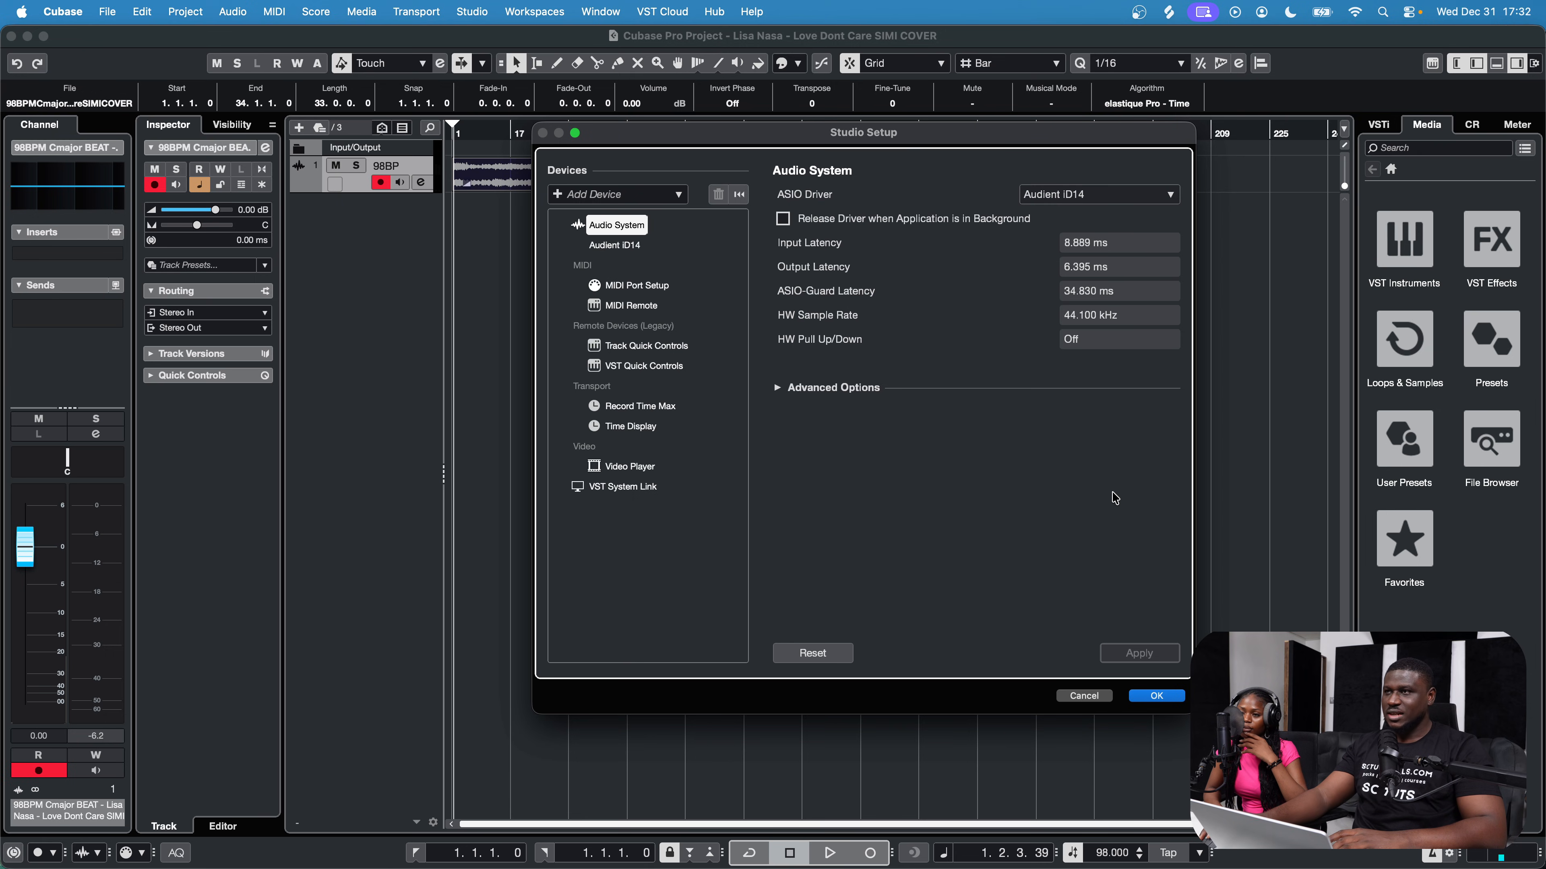
left_click(1083, 696)
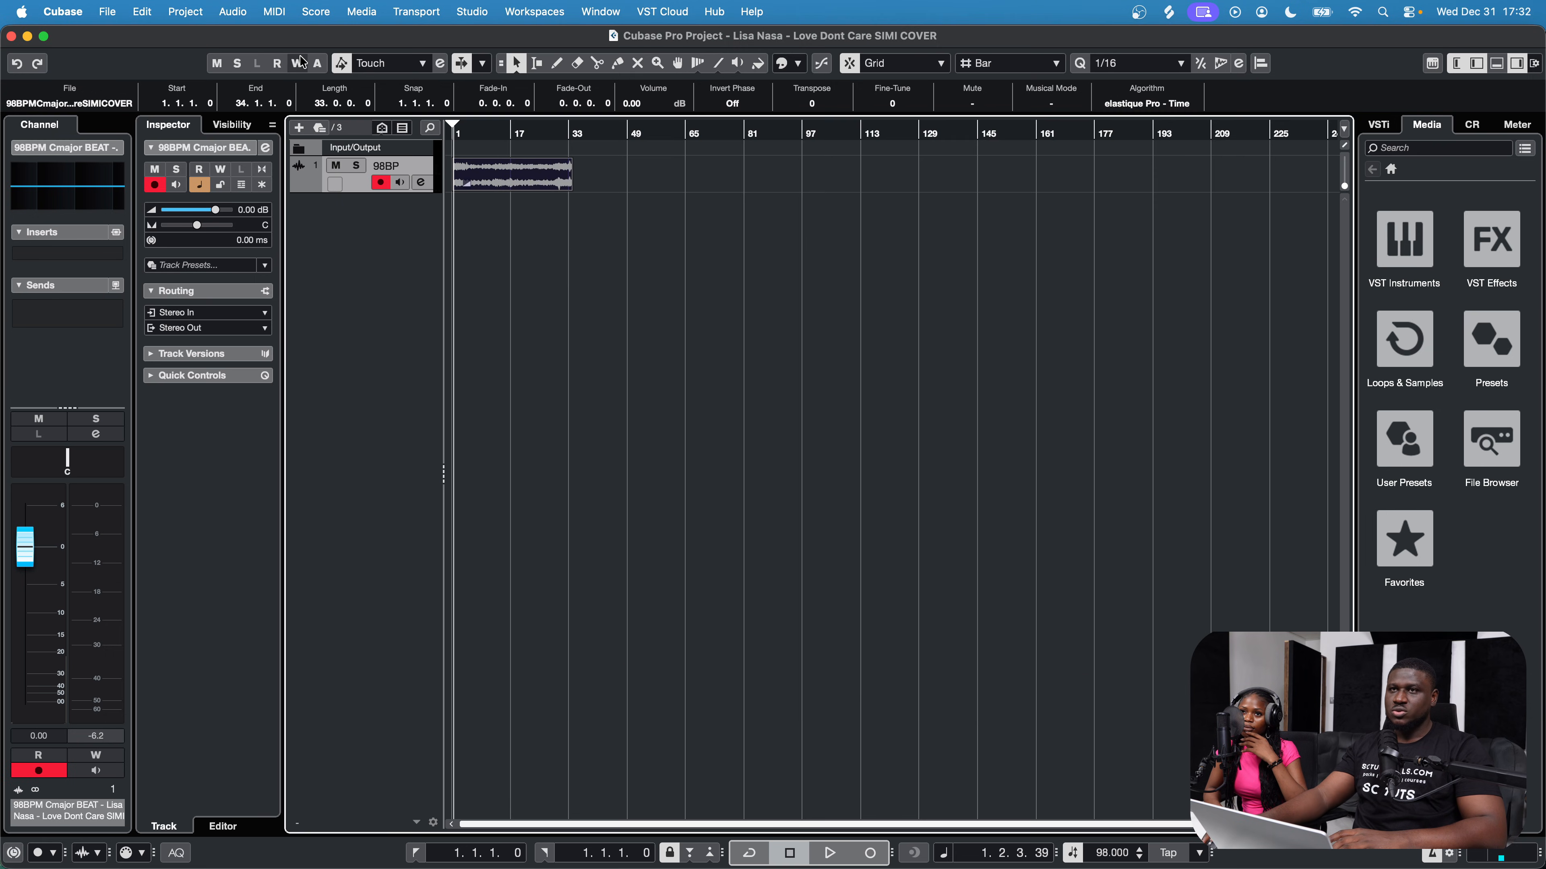
Step: Open Audio Connections and remove the Stereo In bus from the inputs, confirming the deletion
left_click(466, 12)
left_click(494, 108)
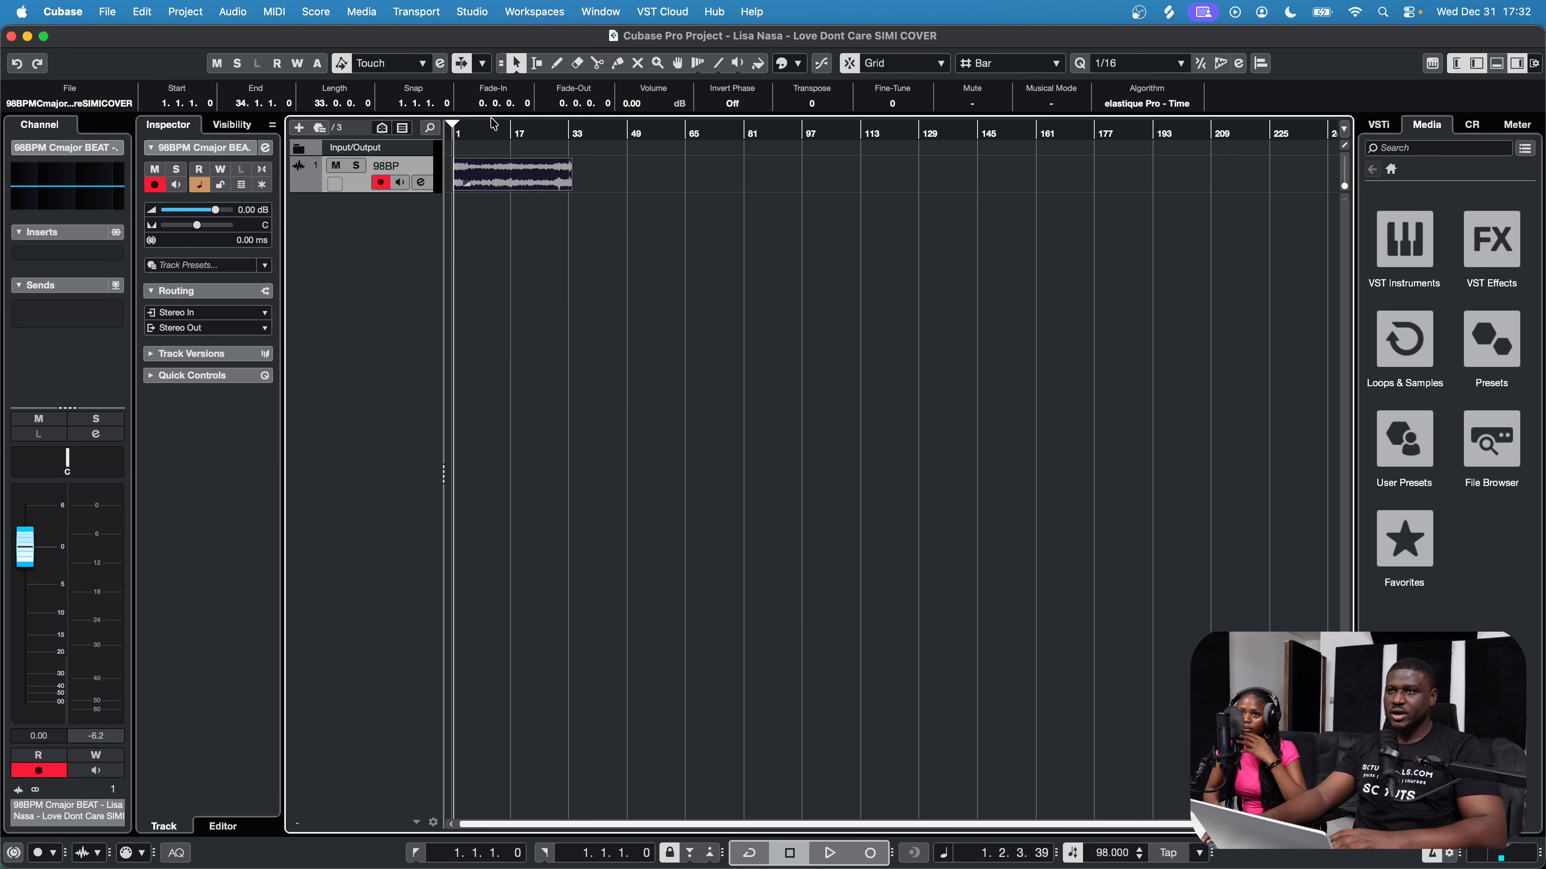
left_click(485, 188)
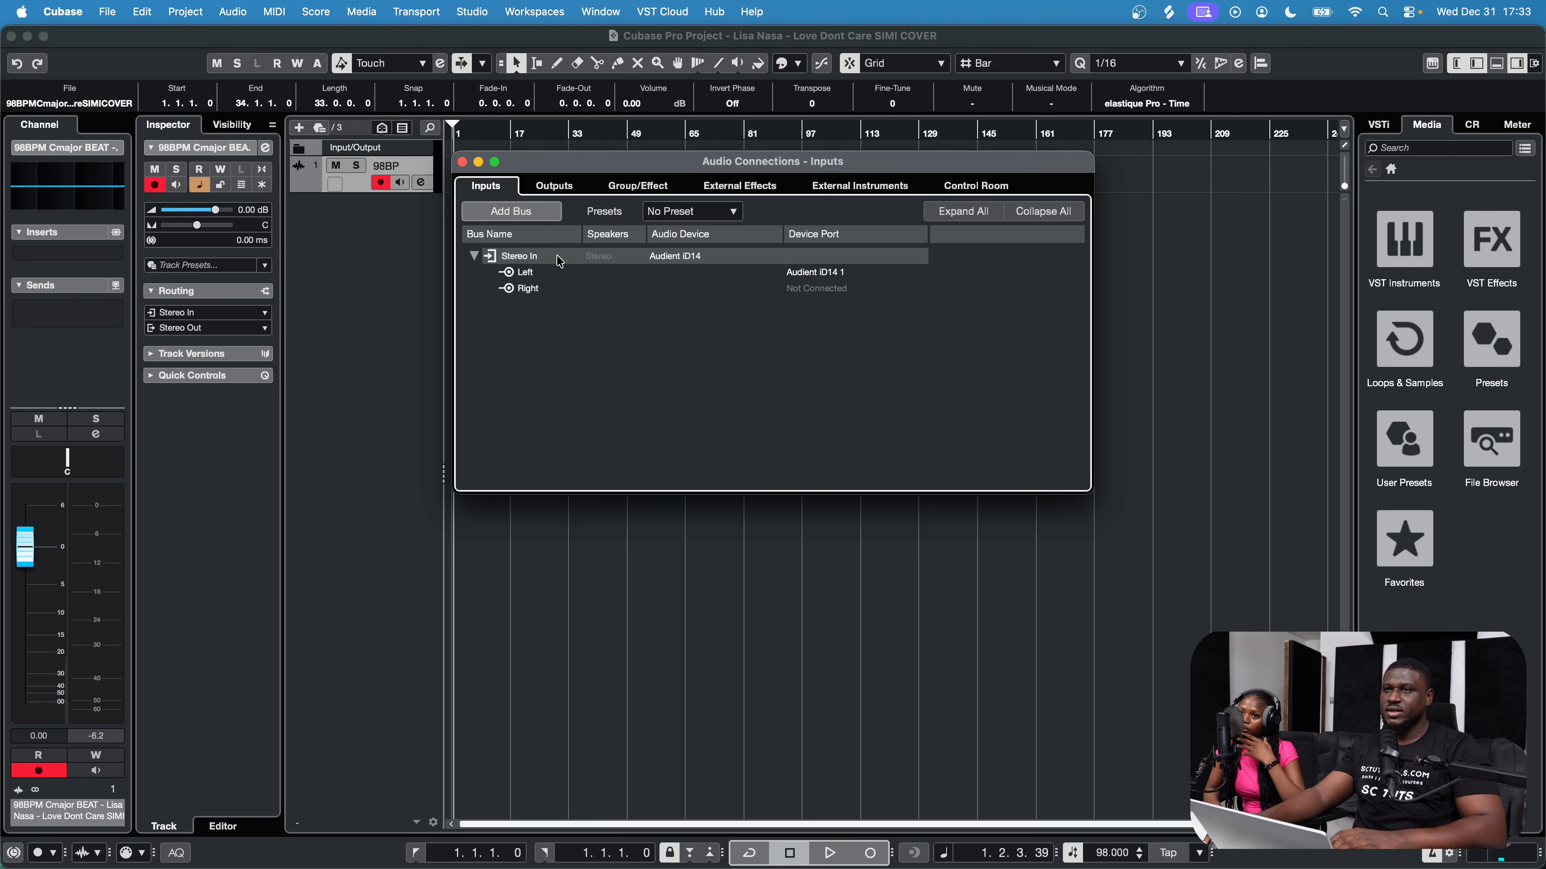
double_click(546, 266)
right_click(546, 266)
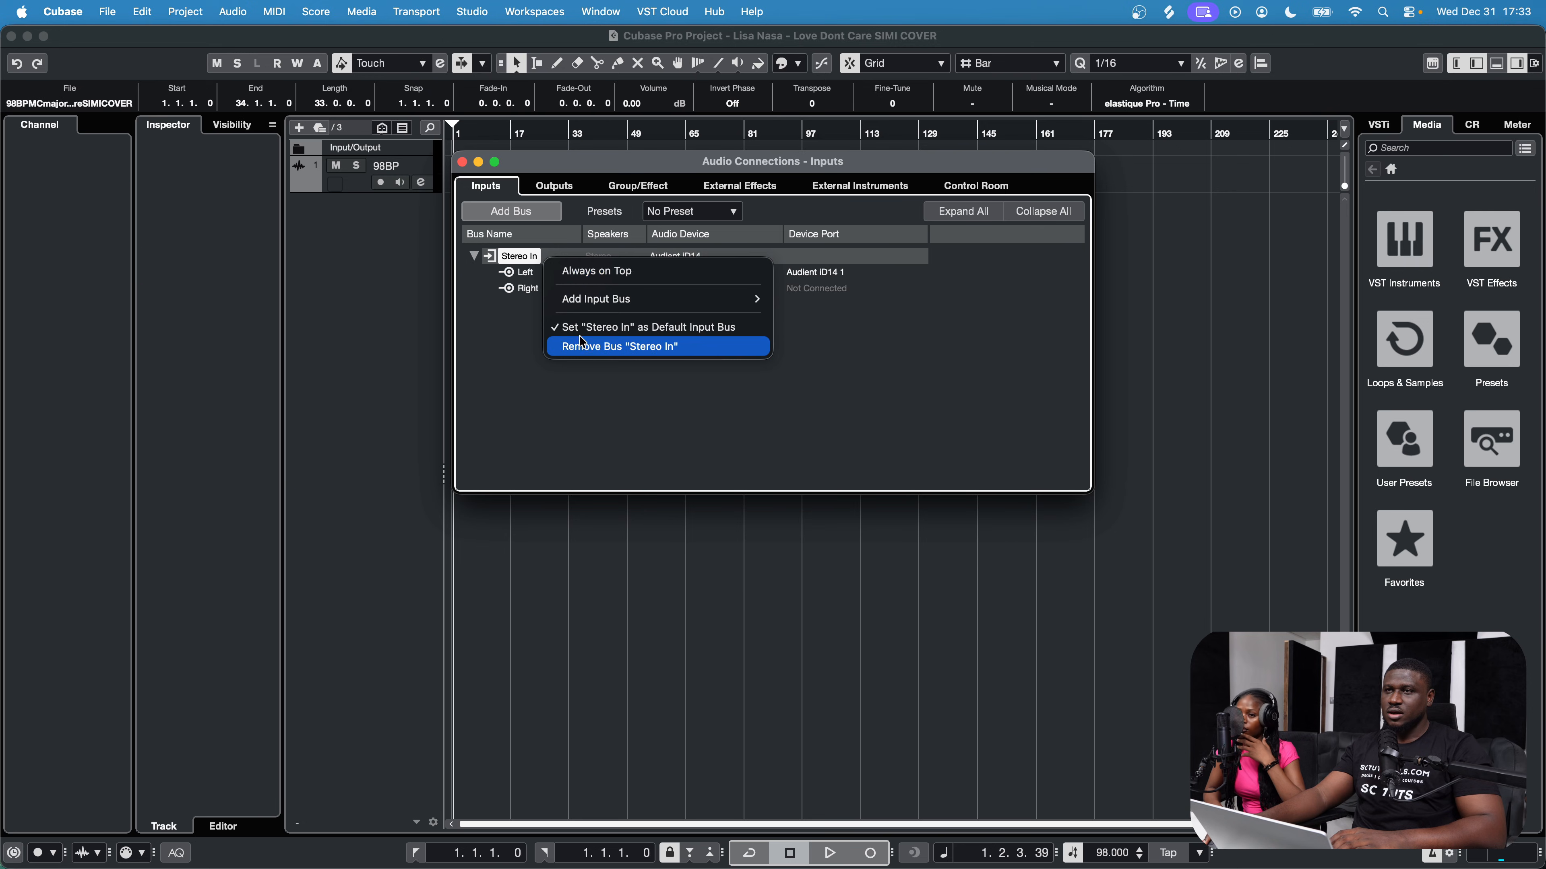
left_click(590, 348)
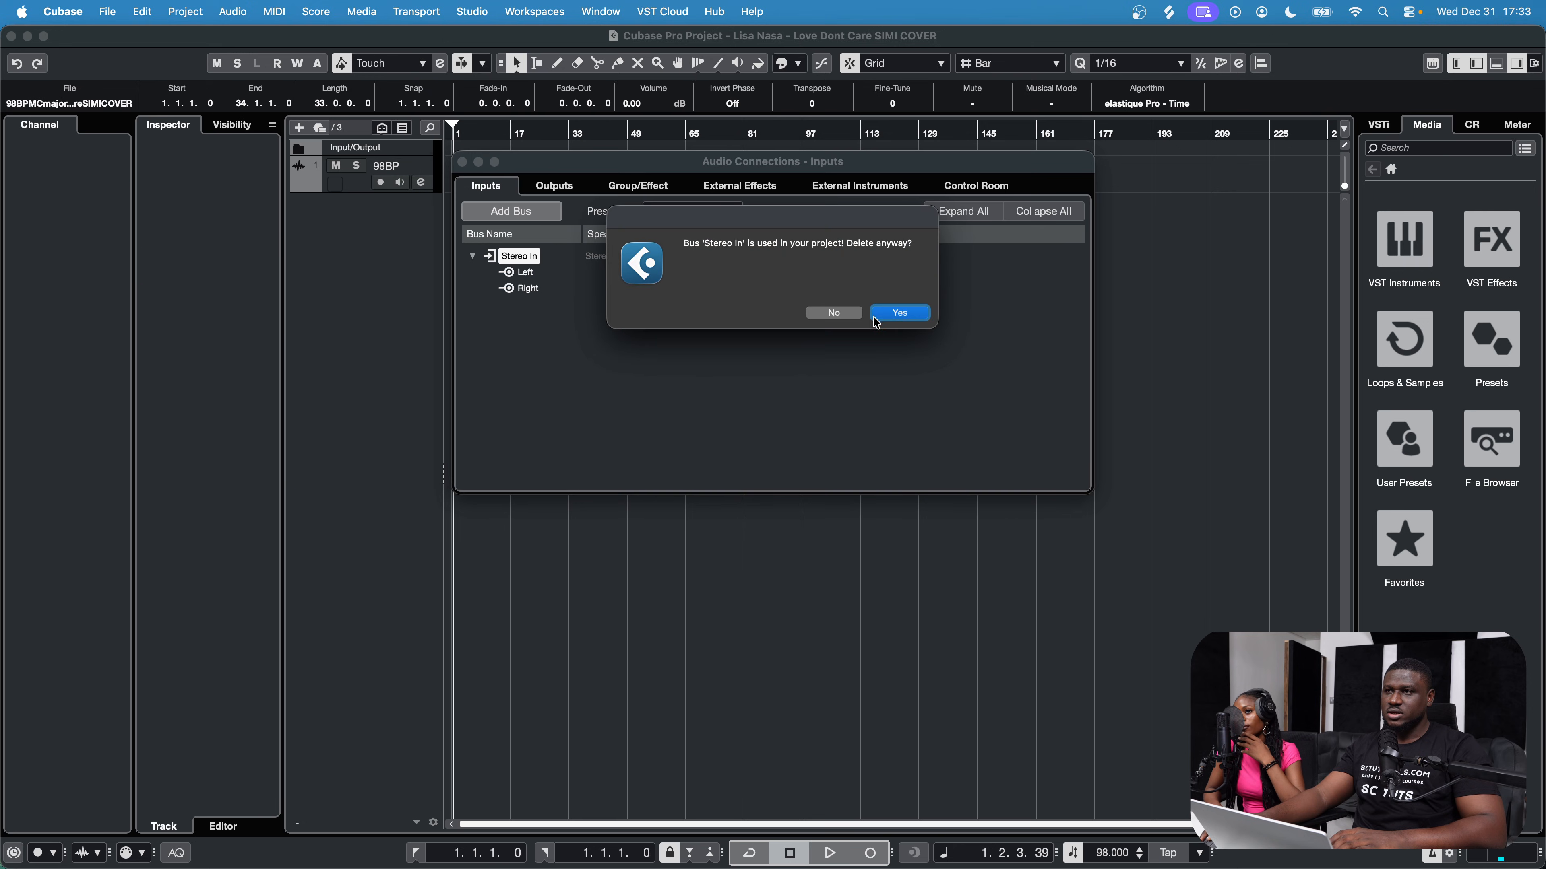
key("Return")
Step: Add a mono input bus, assign its device port to Audient iD14 2, and close Audio Connections
right_click(680, 296)
mouse_move(706, 325)
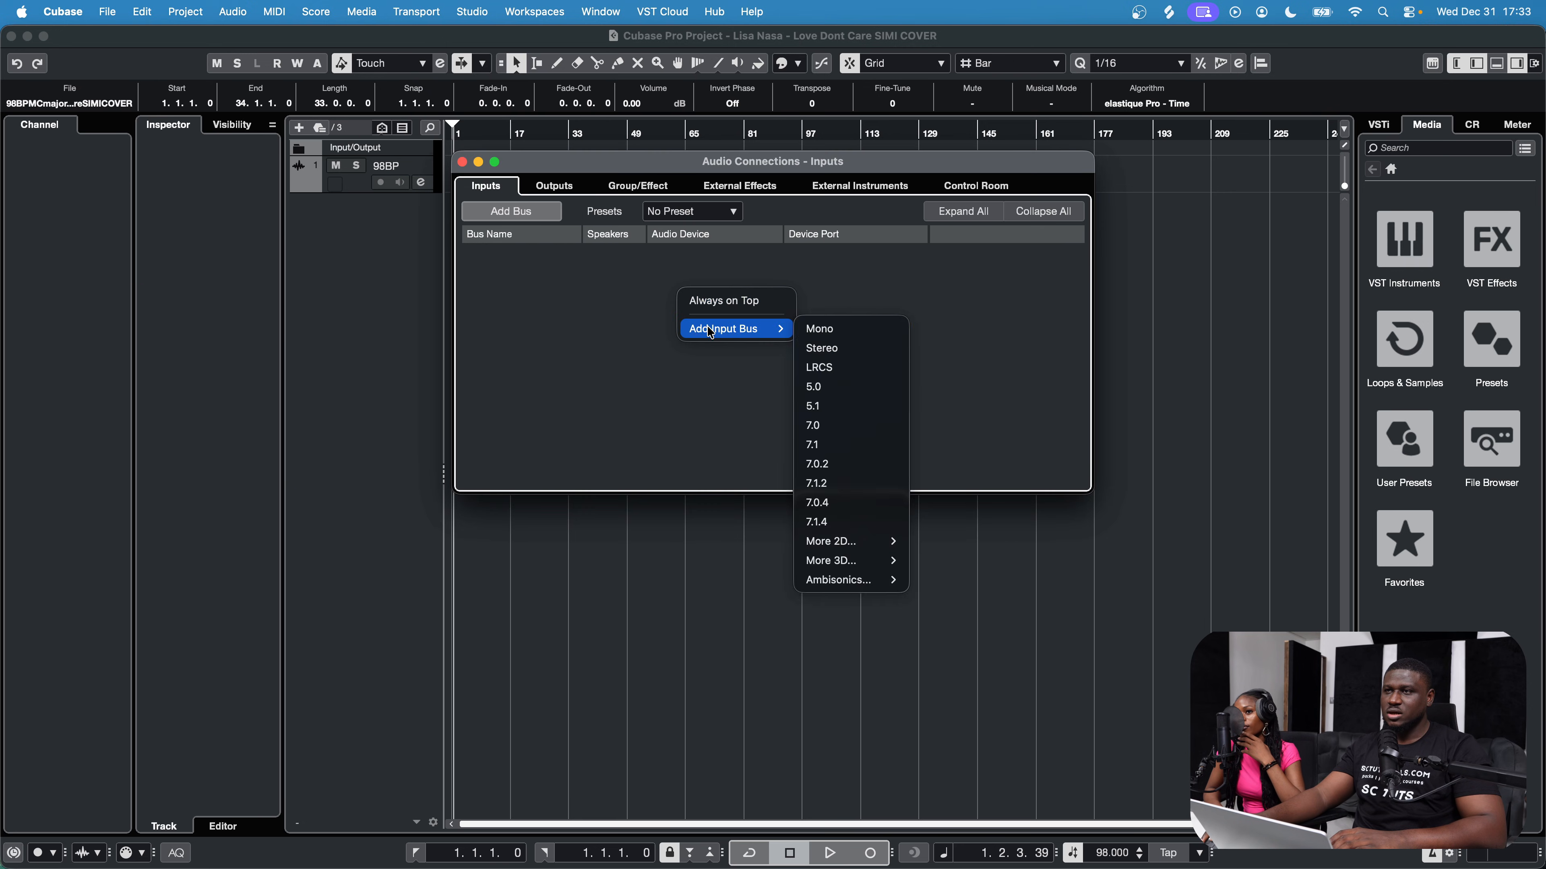
left_click(838, 334)
left_click(677, 272)
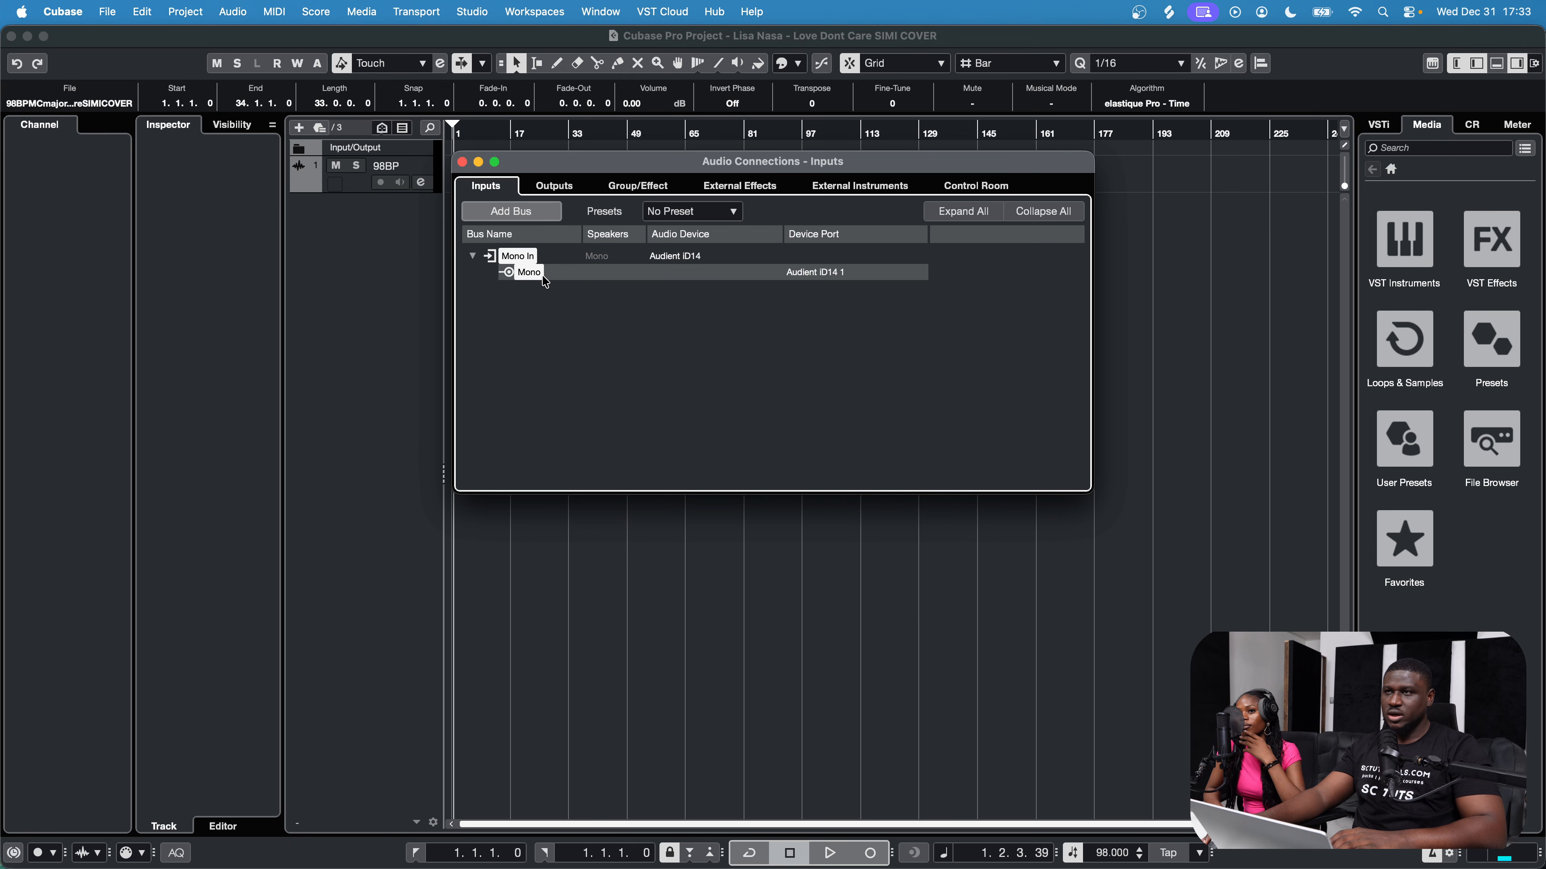
left_click(816, 272)
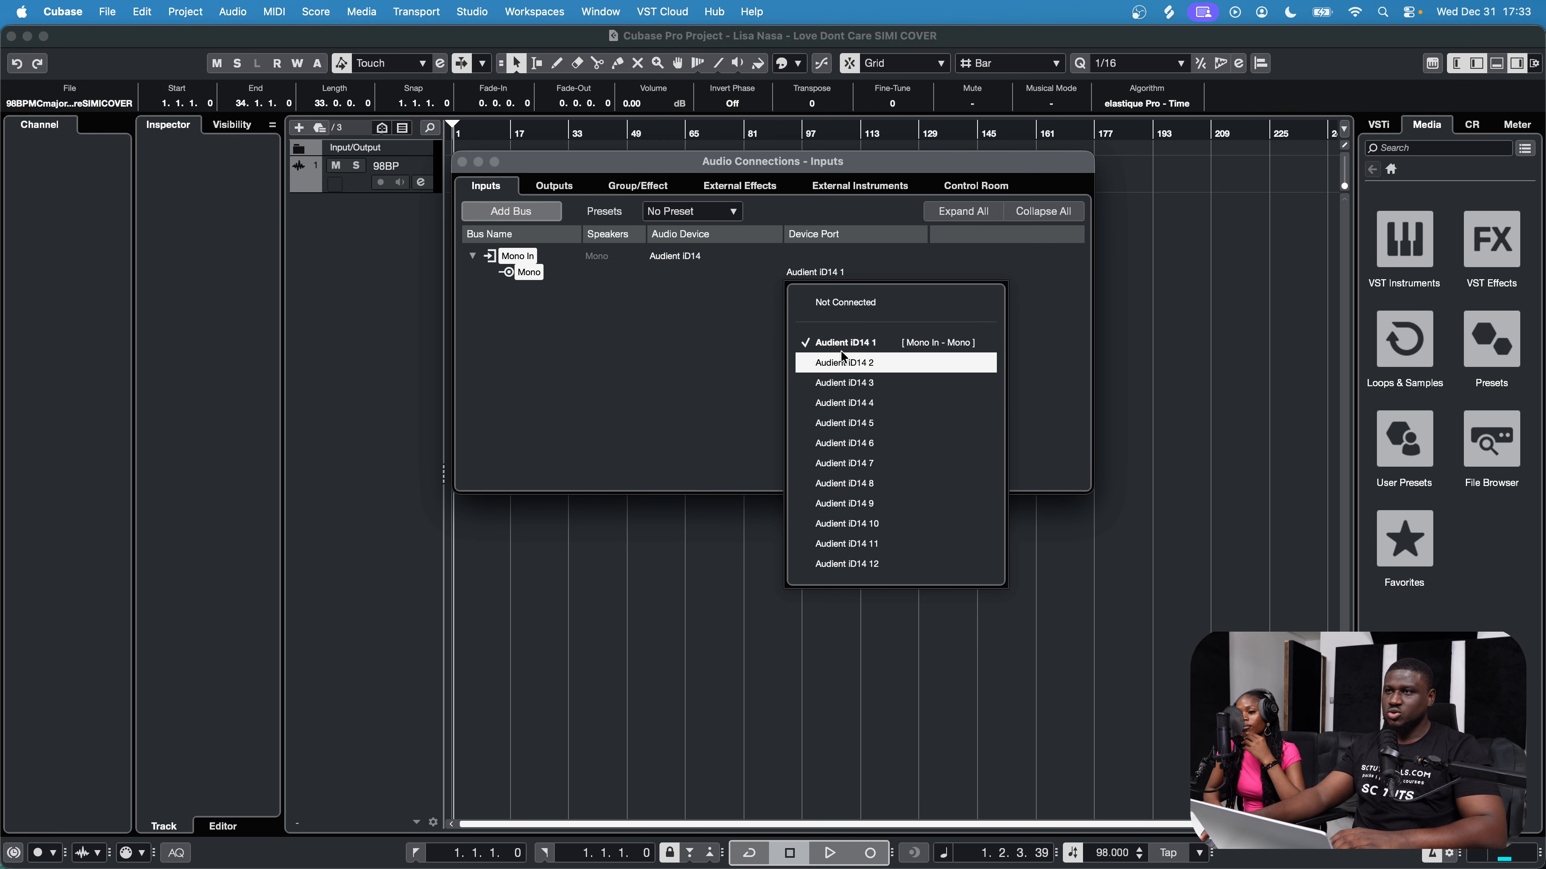
left_click(874, 364)
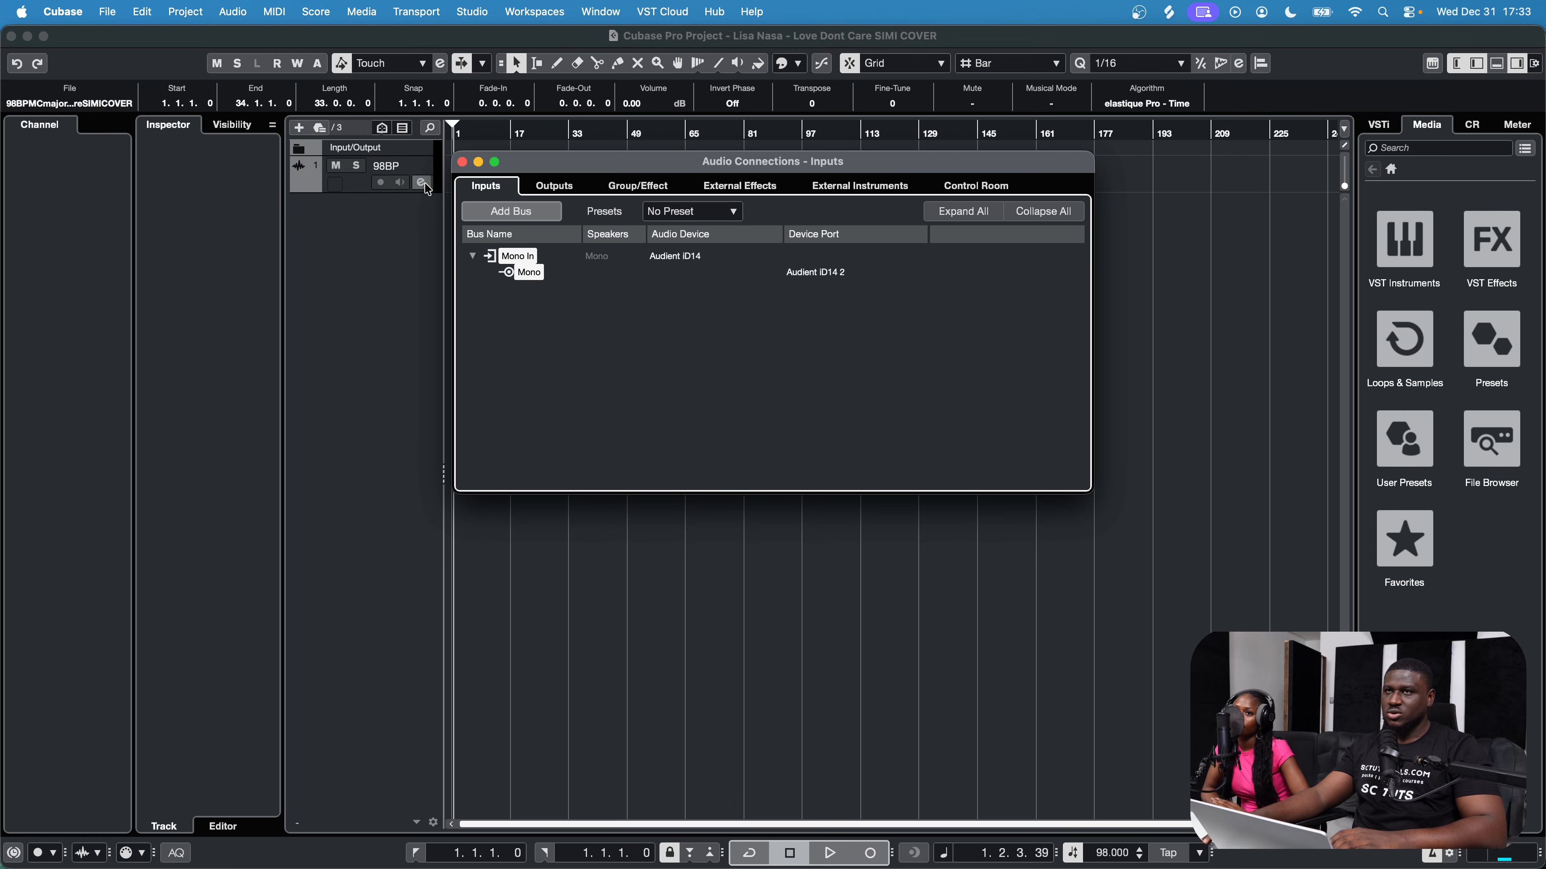
left_click(461, 162)
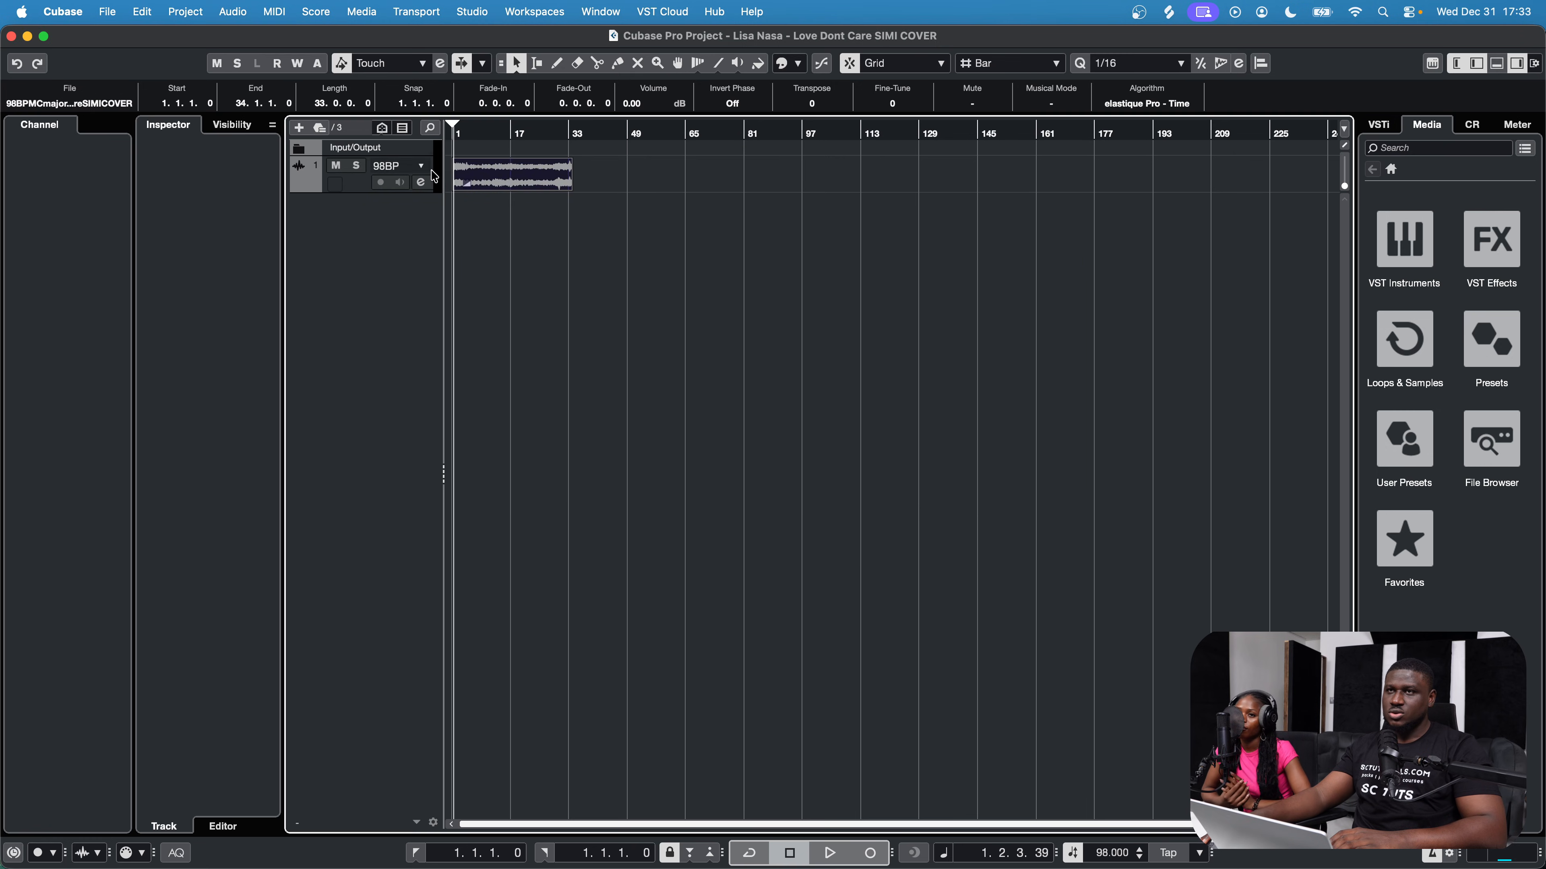
Step: Widen the track list and add a mono audio track named "Lead vox" routed to Stereo Out
left_click_drag(444, 173, 564, 177)
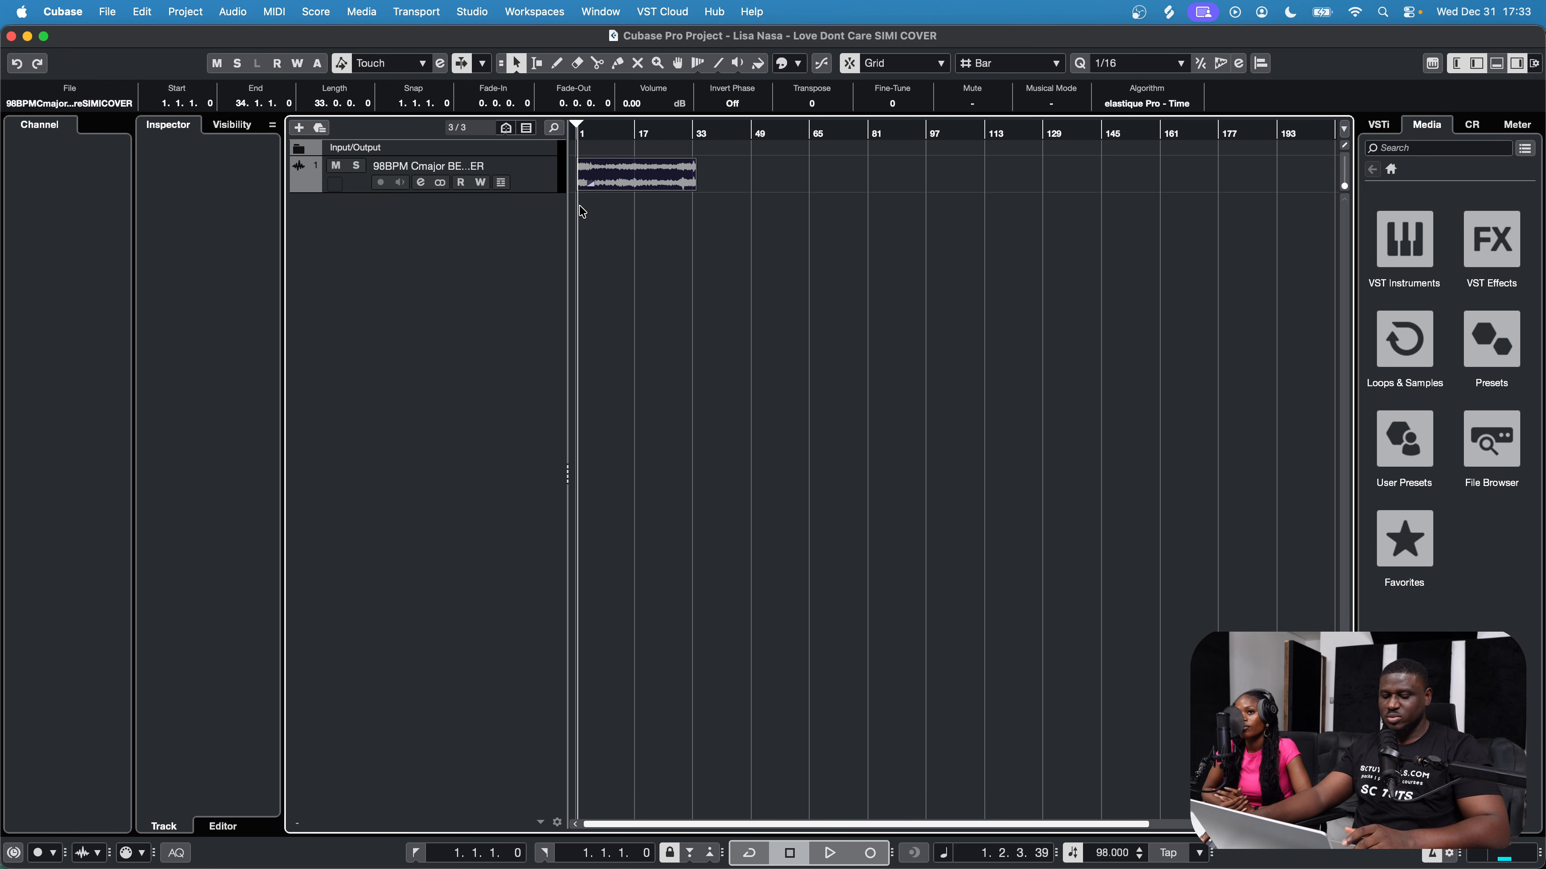
key("h")
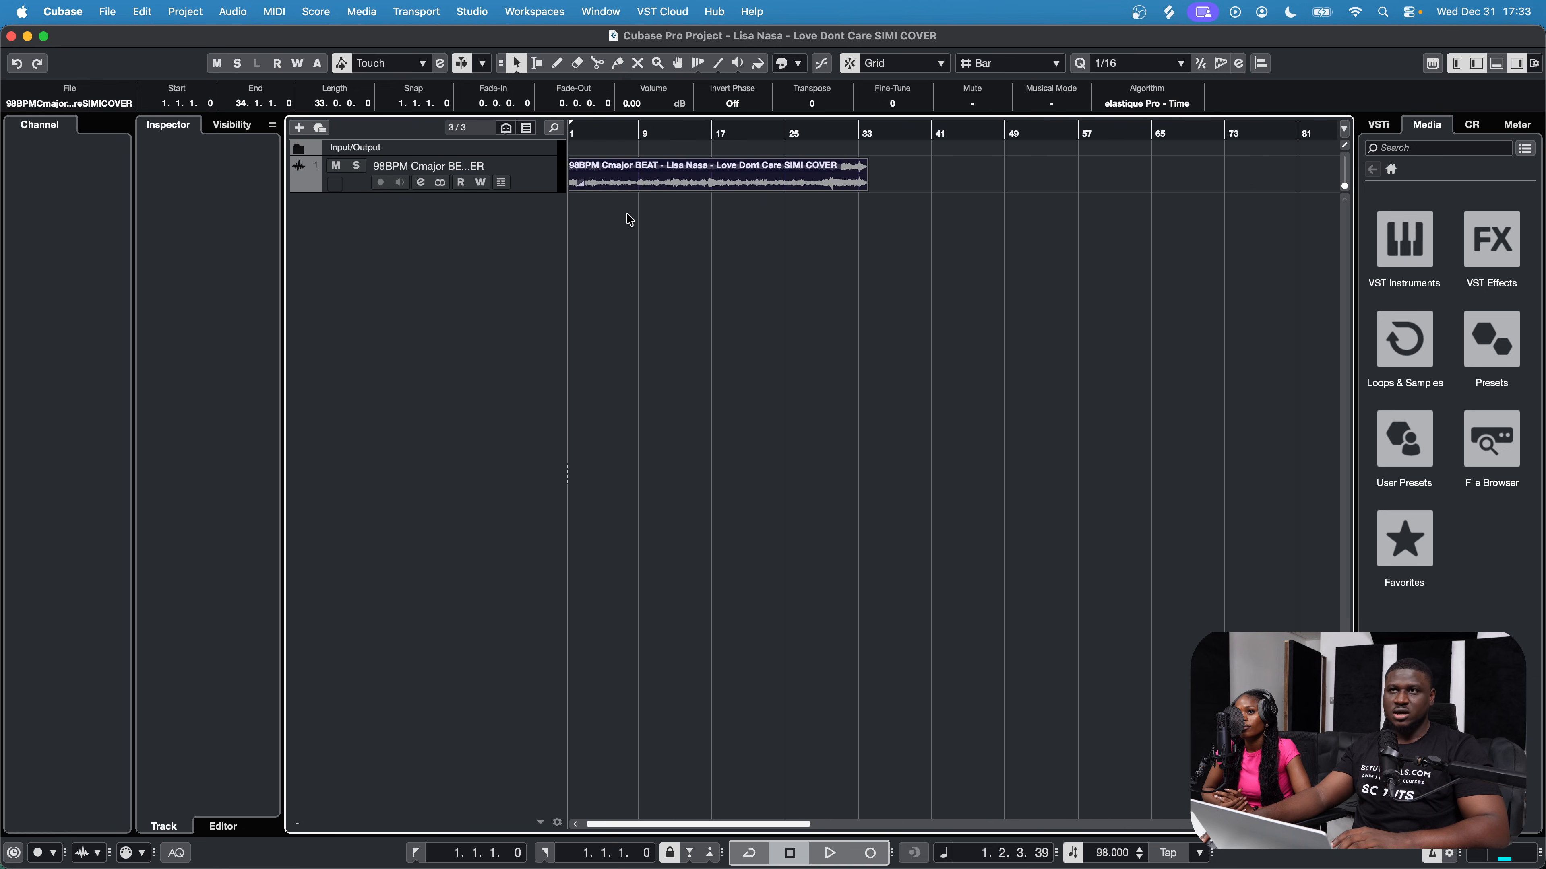
right_click(426, 238)
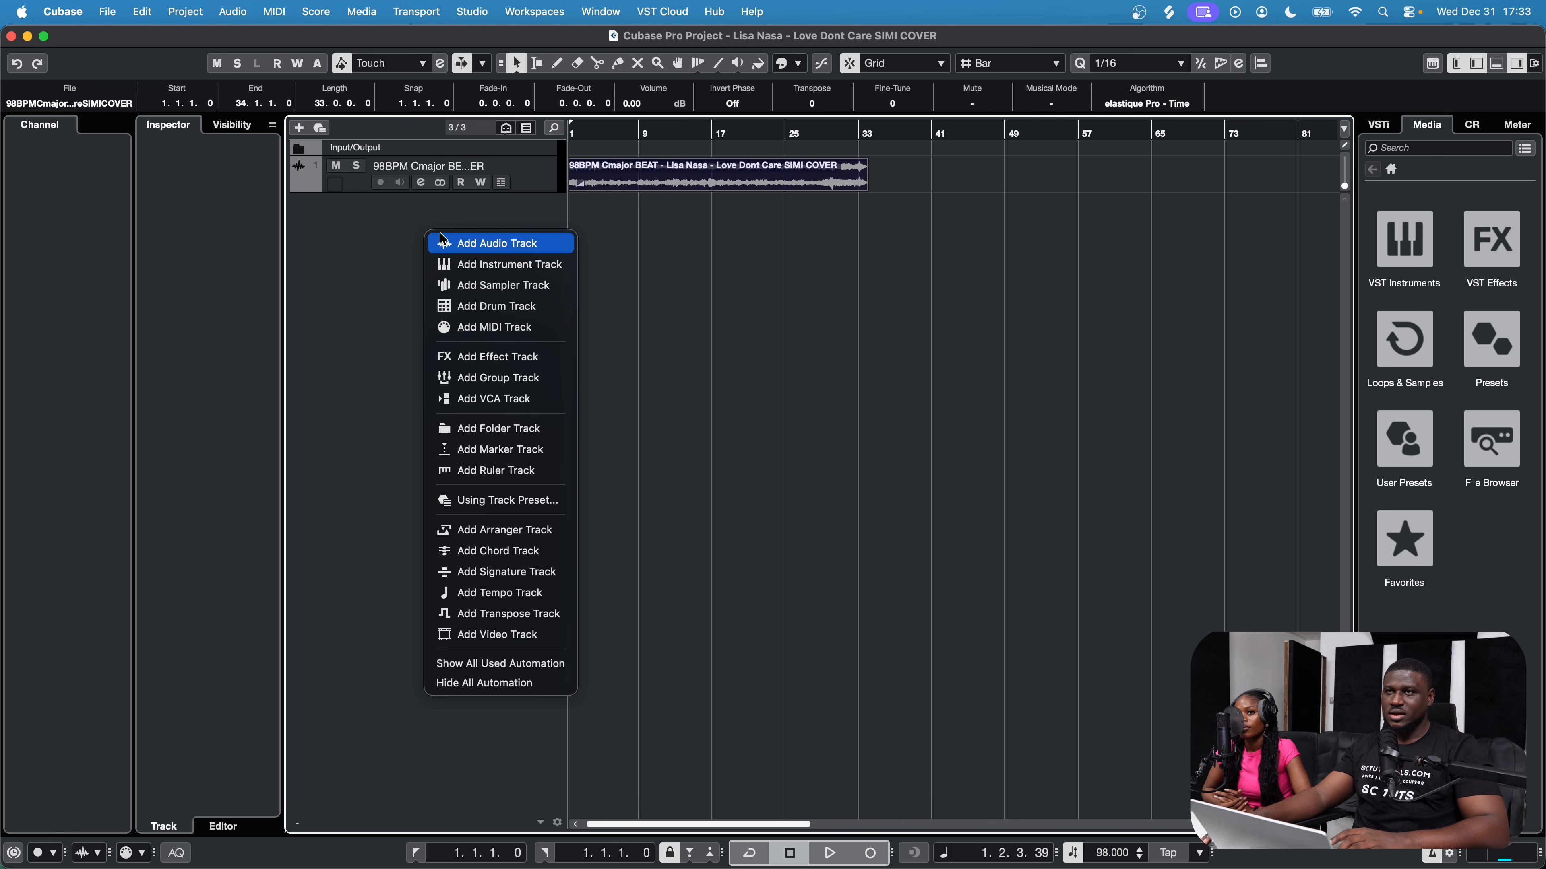
left_click(473, 242)
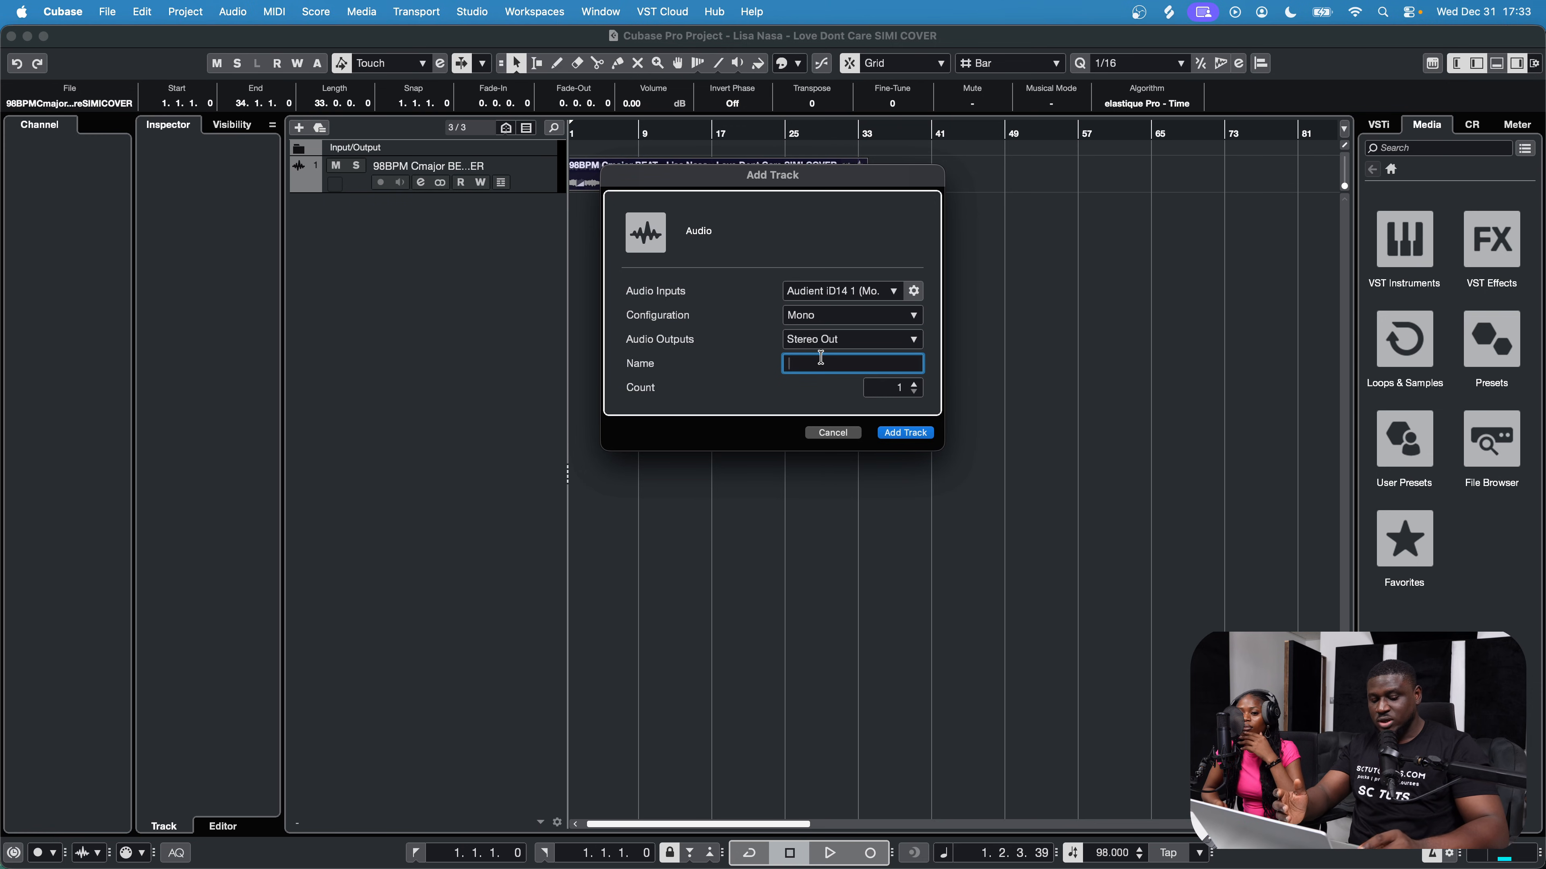
type("Lead vox")
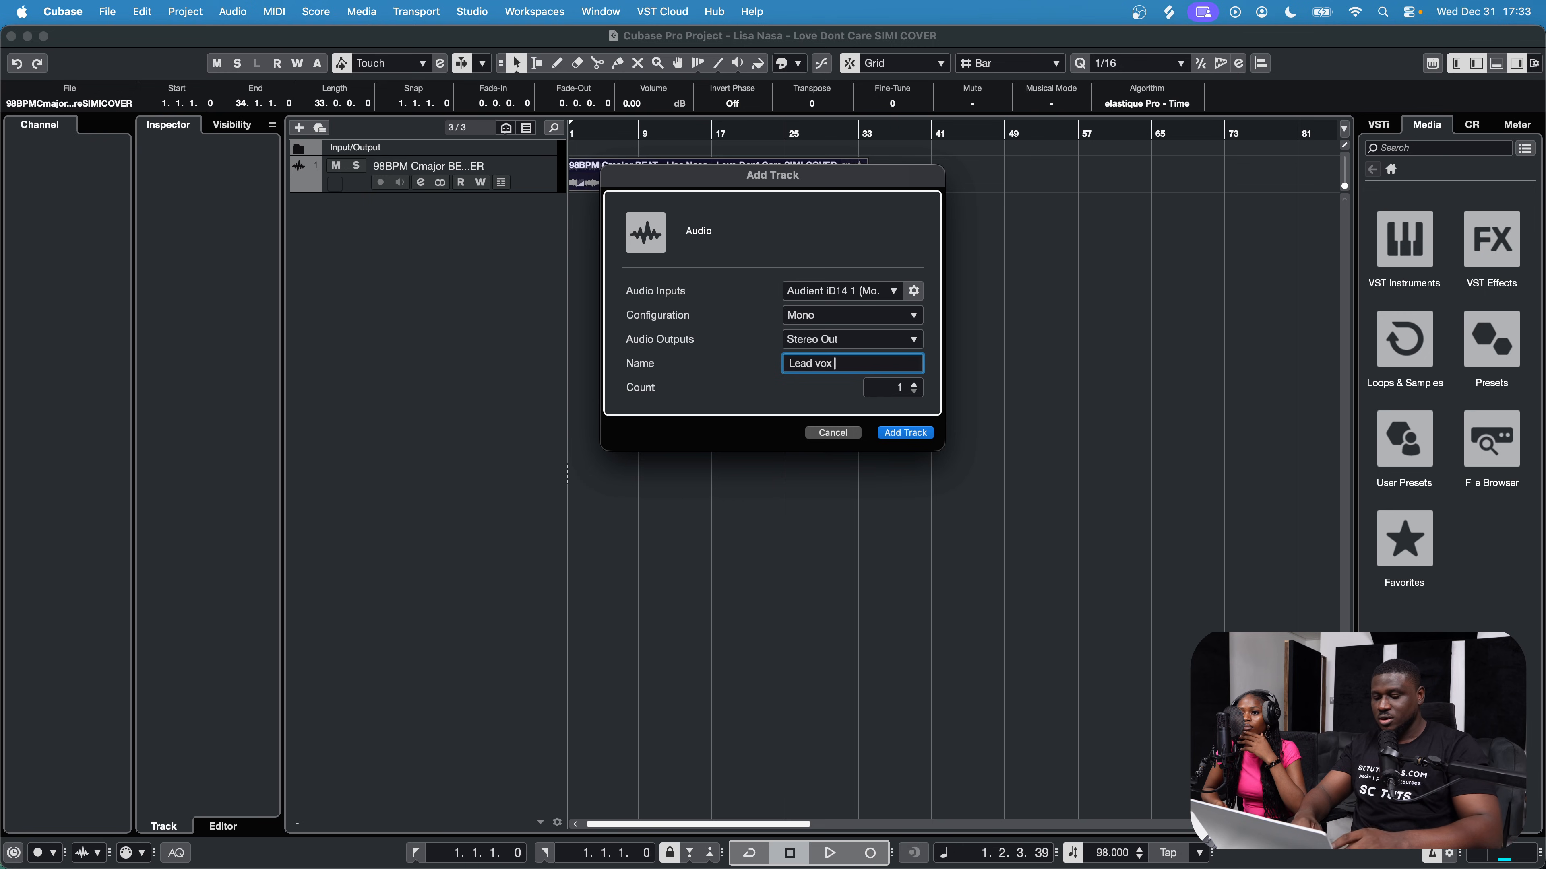
type(" reocr")
key("BackSpace")
key("BackSpace")
key("BackSpace")
key("BackSpace")
key("BackSpace")
key("BackSpace")
key("Return")
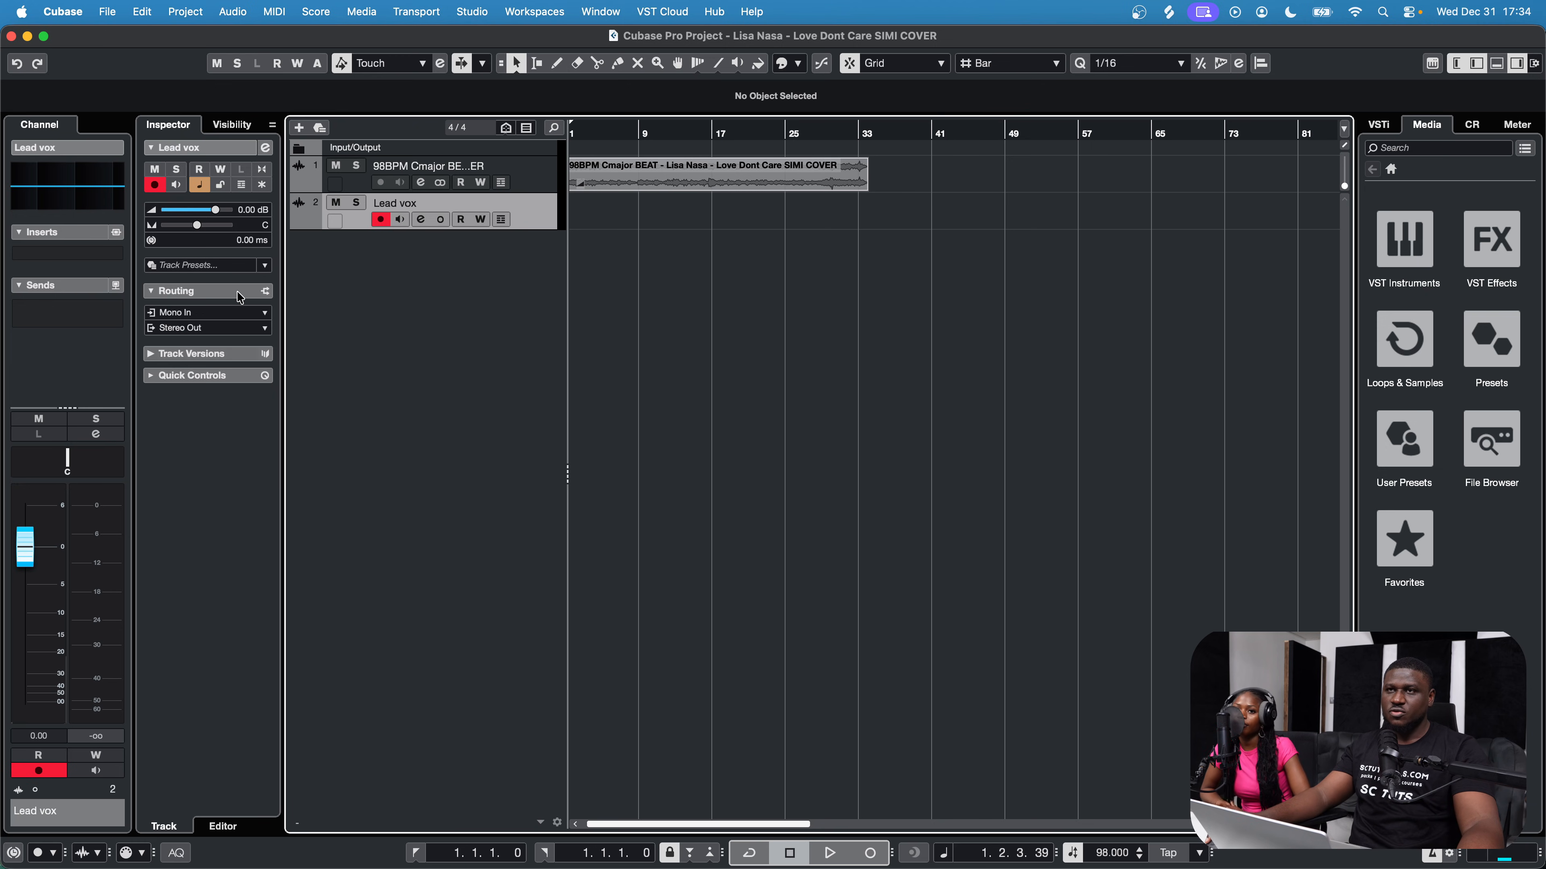
Step: Check the microphone signal on the Lead vox track by briefly enabling input monitoring
left_click(400, 221)
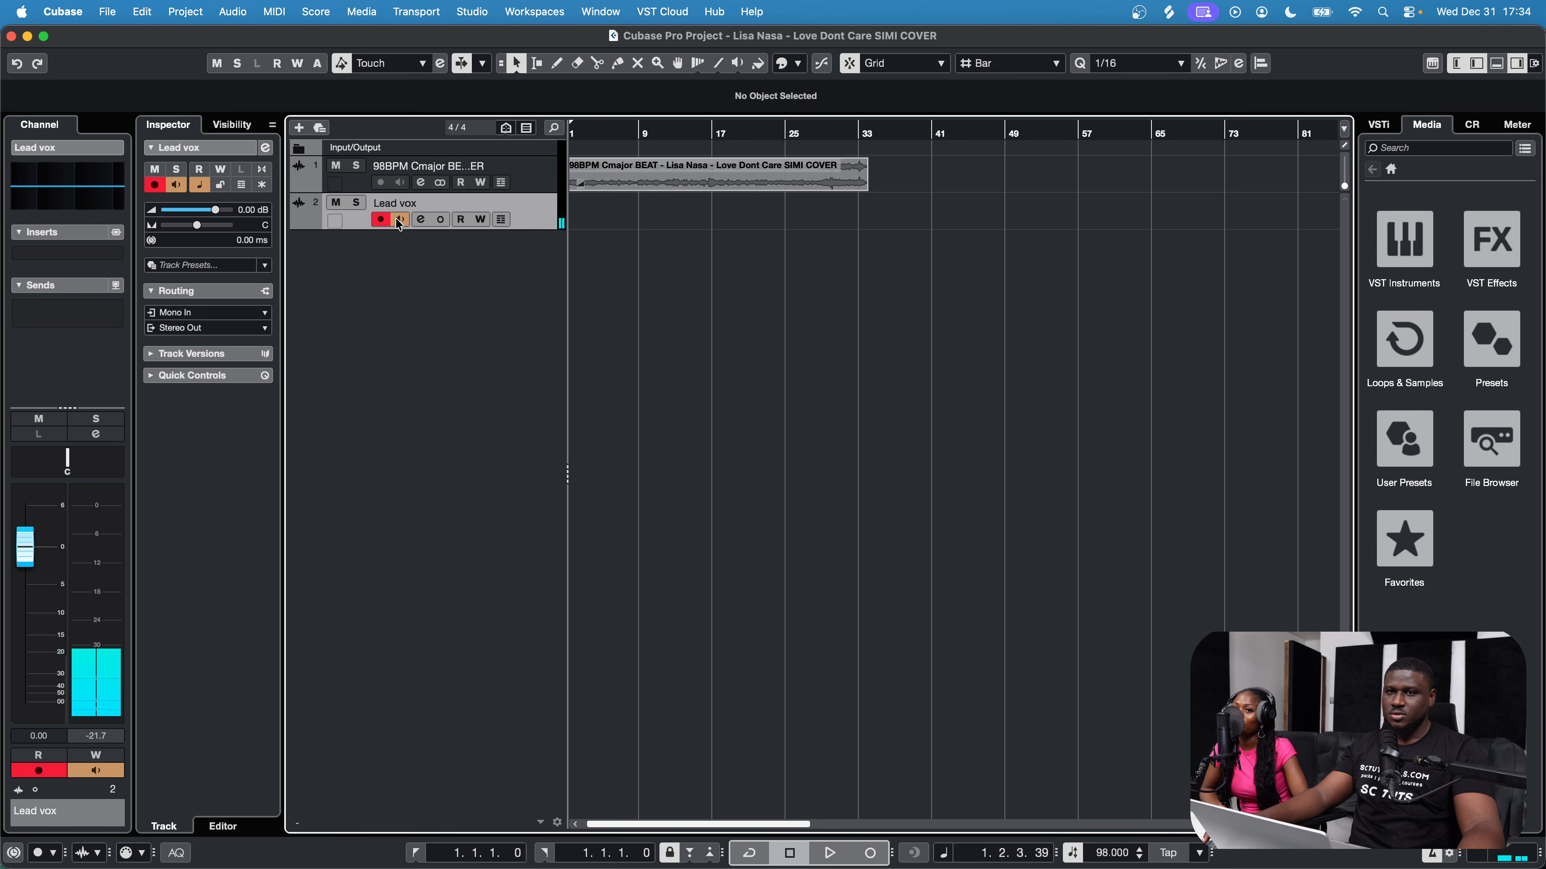
left_click(400, 221)
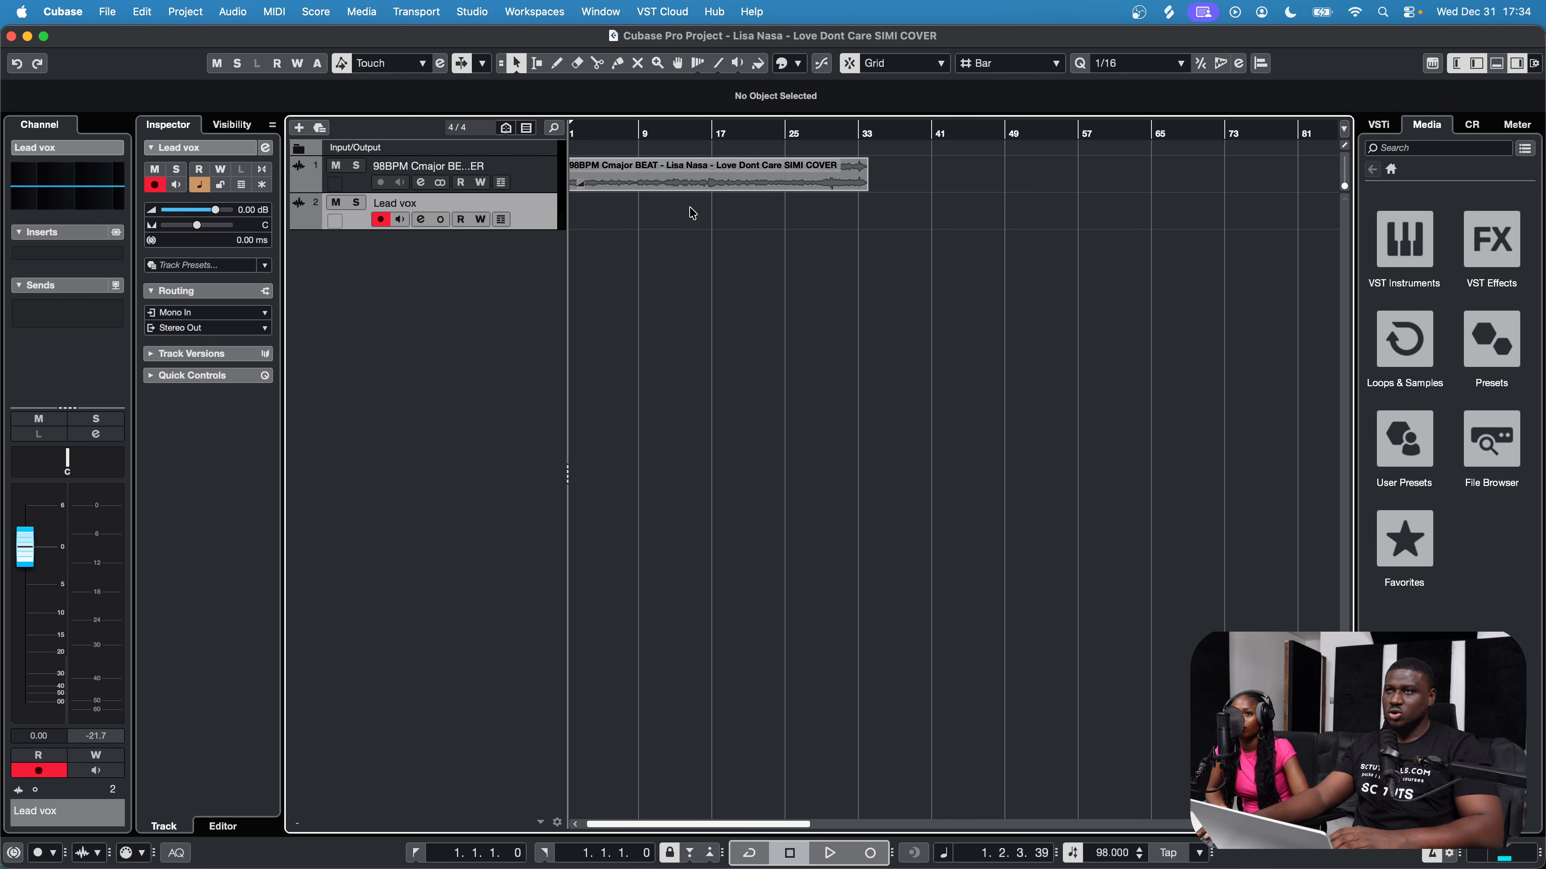
Step: Record a vocal take over the beat on the Lead vox track, from bar 1 to about bar 29
left_click(681, 192)
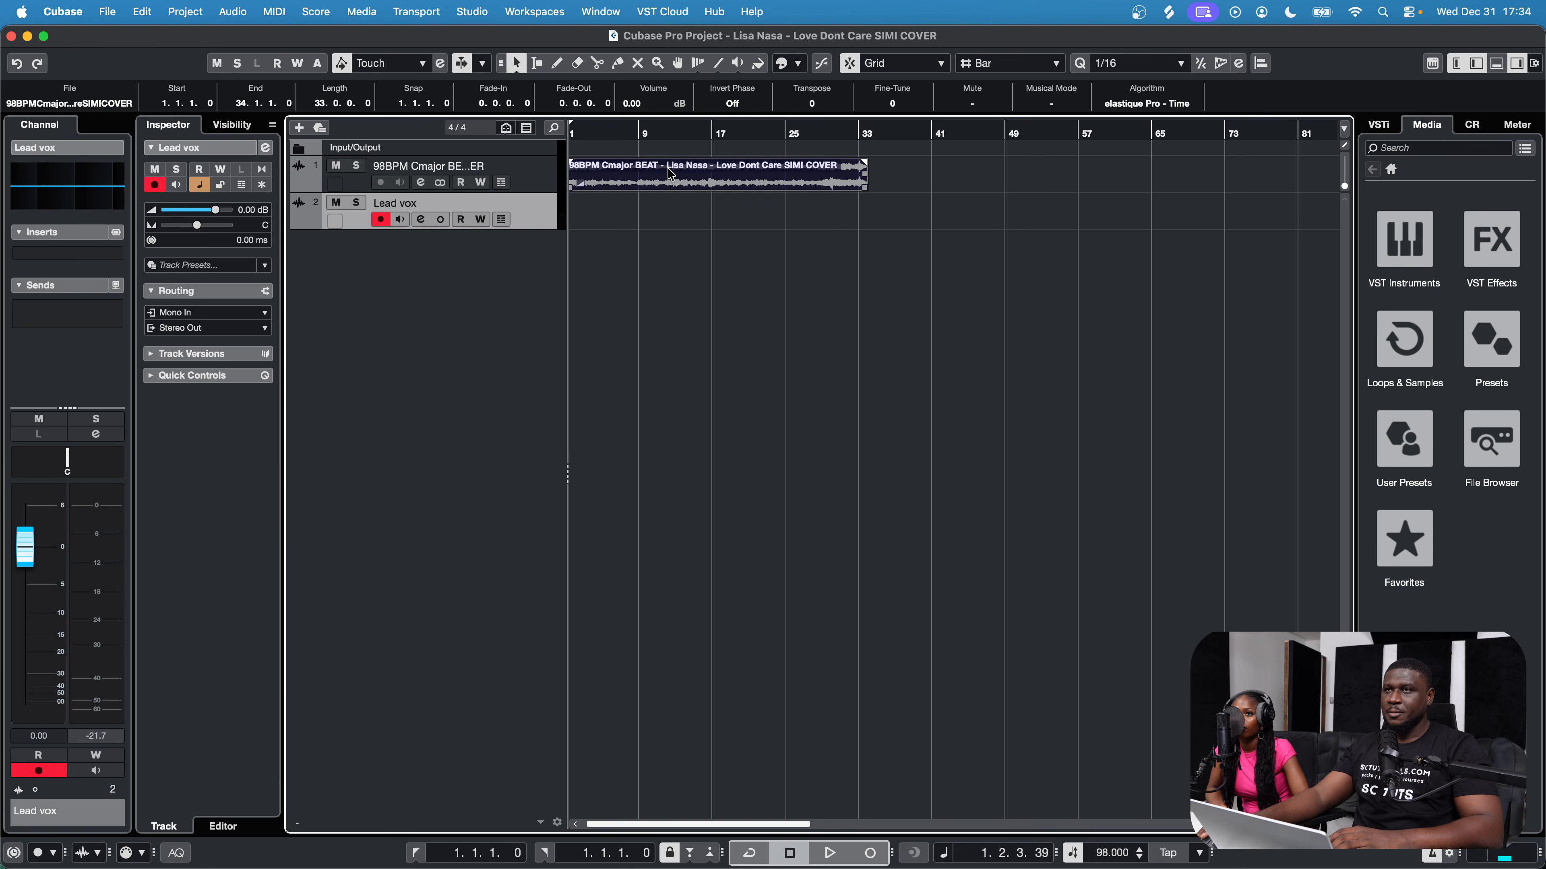
left_click_drag(602, 135, 509, 140)
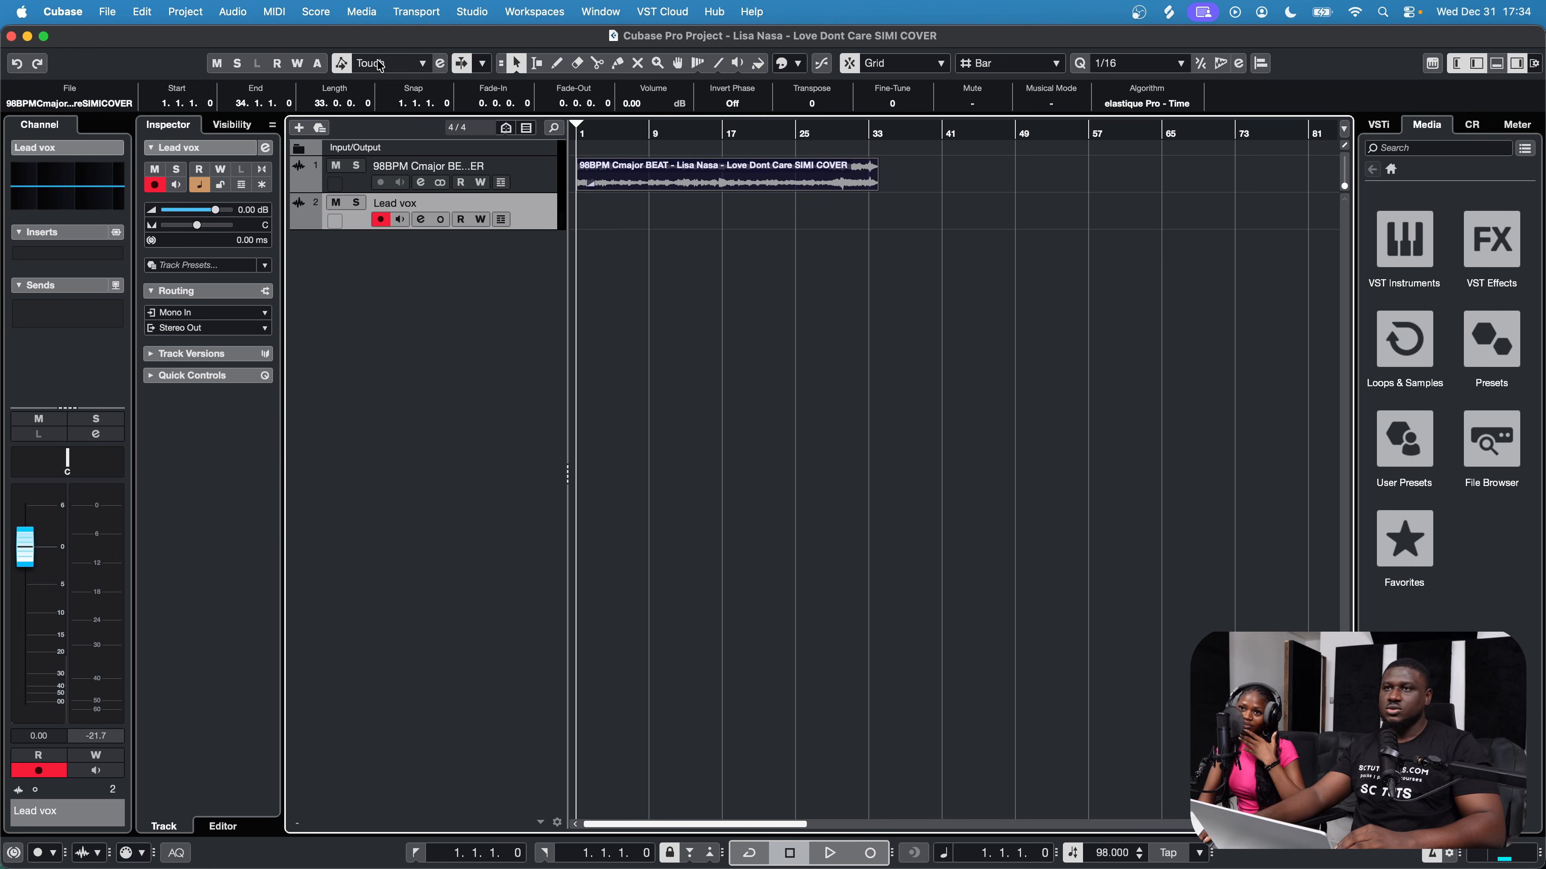
left_click(881, 856)
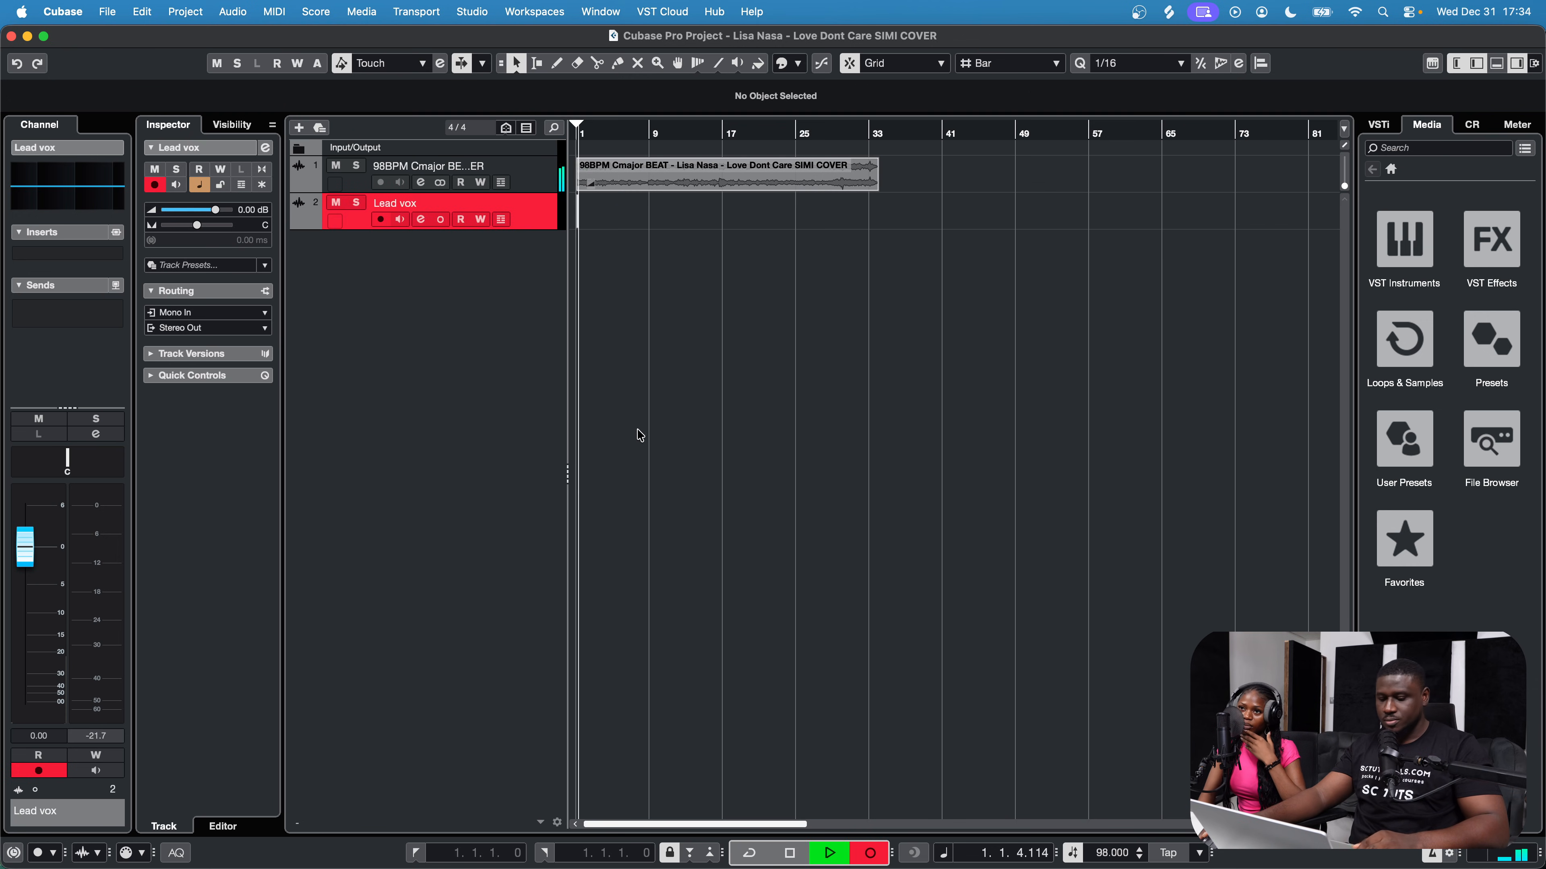
key("h")
key("h")
key("h")
key("h")
key("h")
key("h")
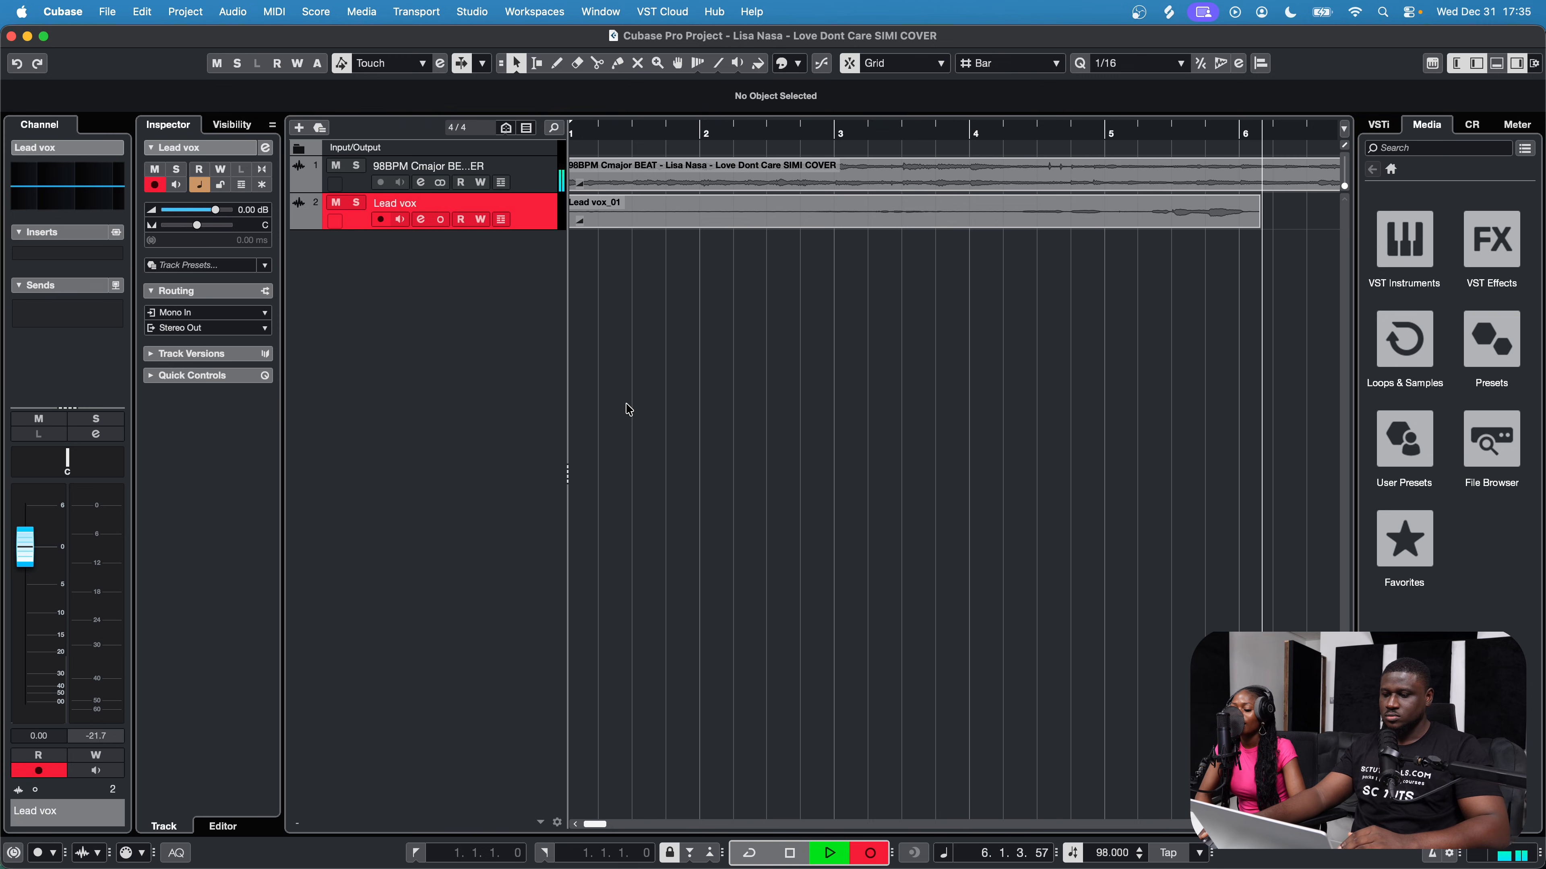
scroll(638, 414, "down", 4)
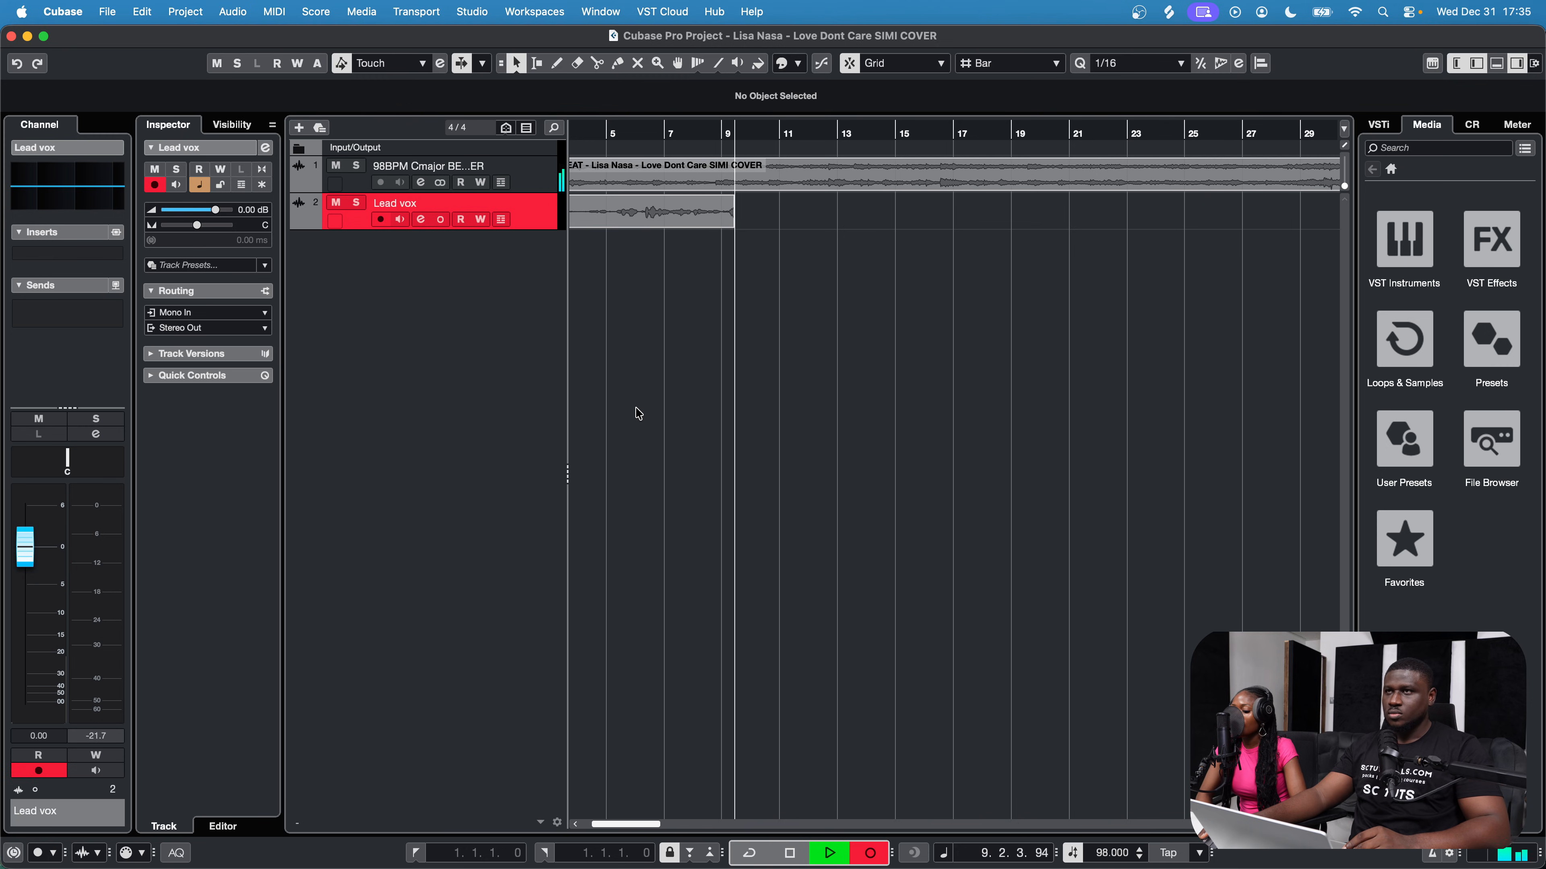
scroll(640, 413, "down", 3)
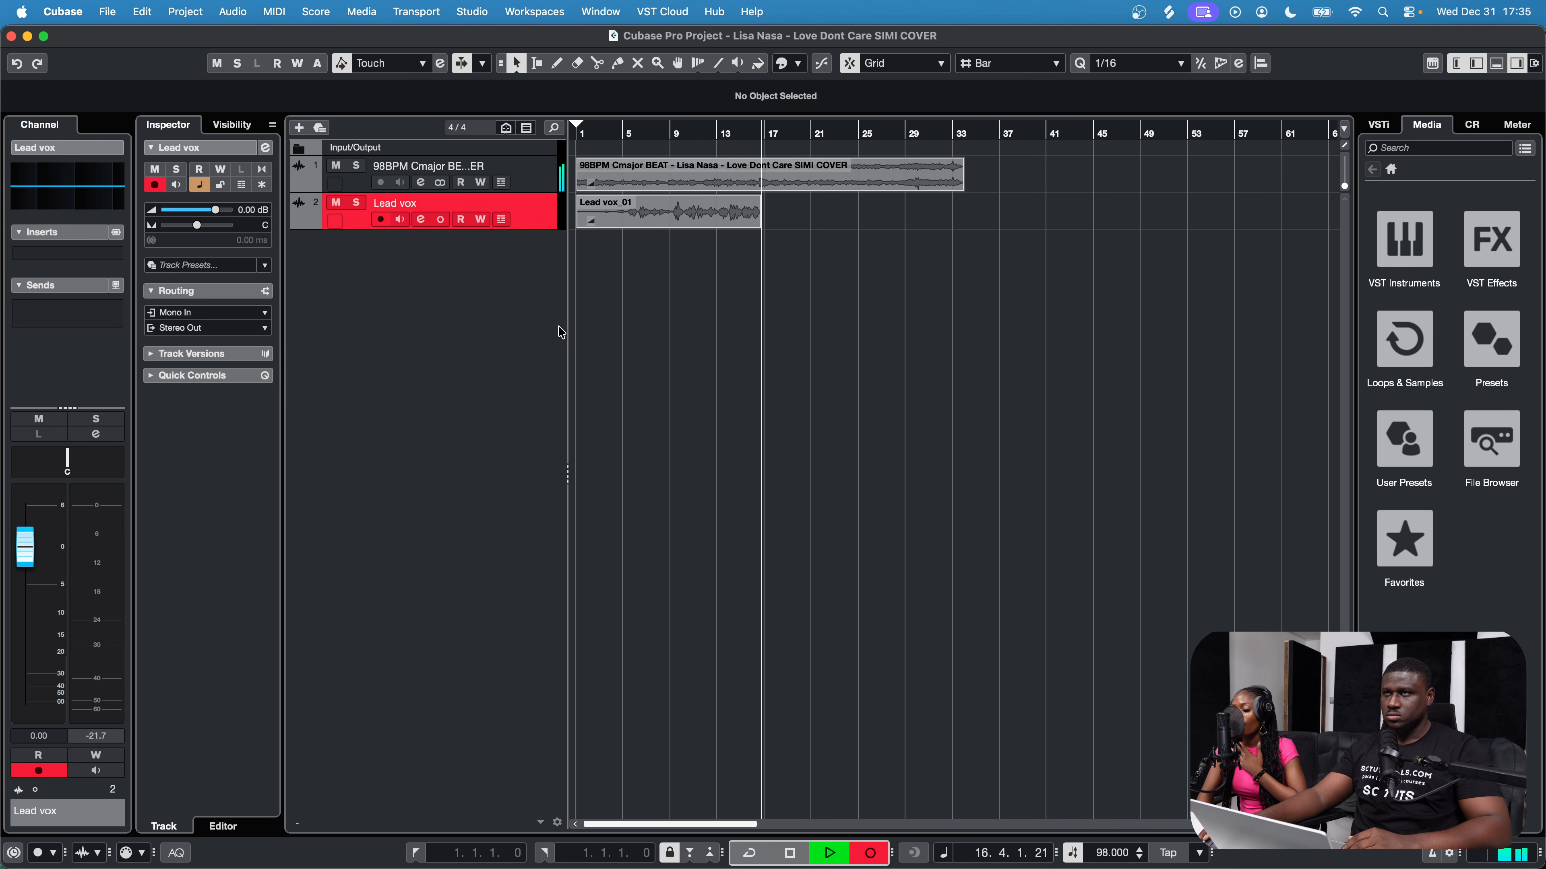
scroll(603, 341, "up", 1)
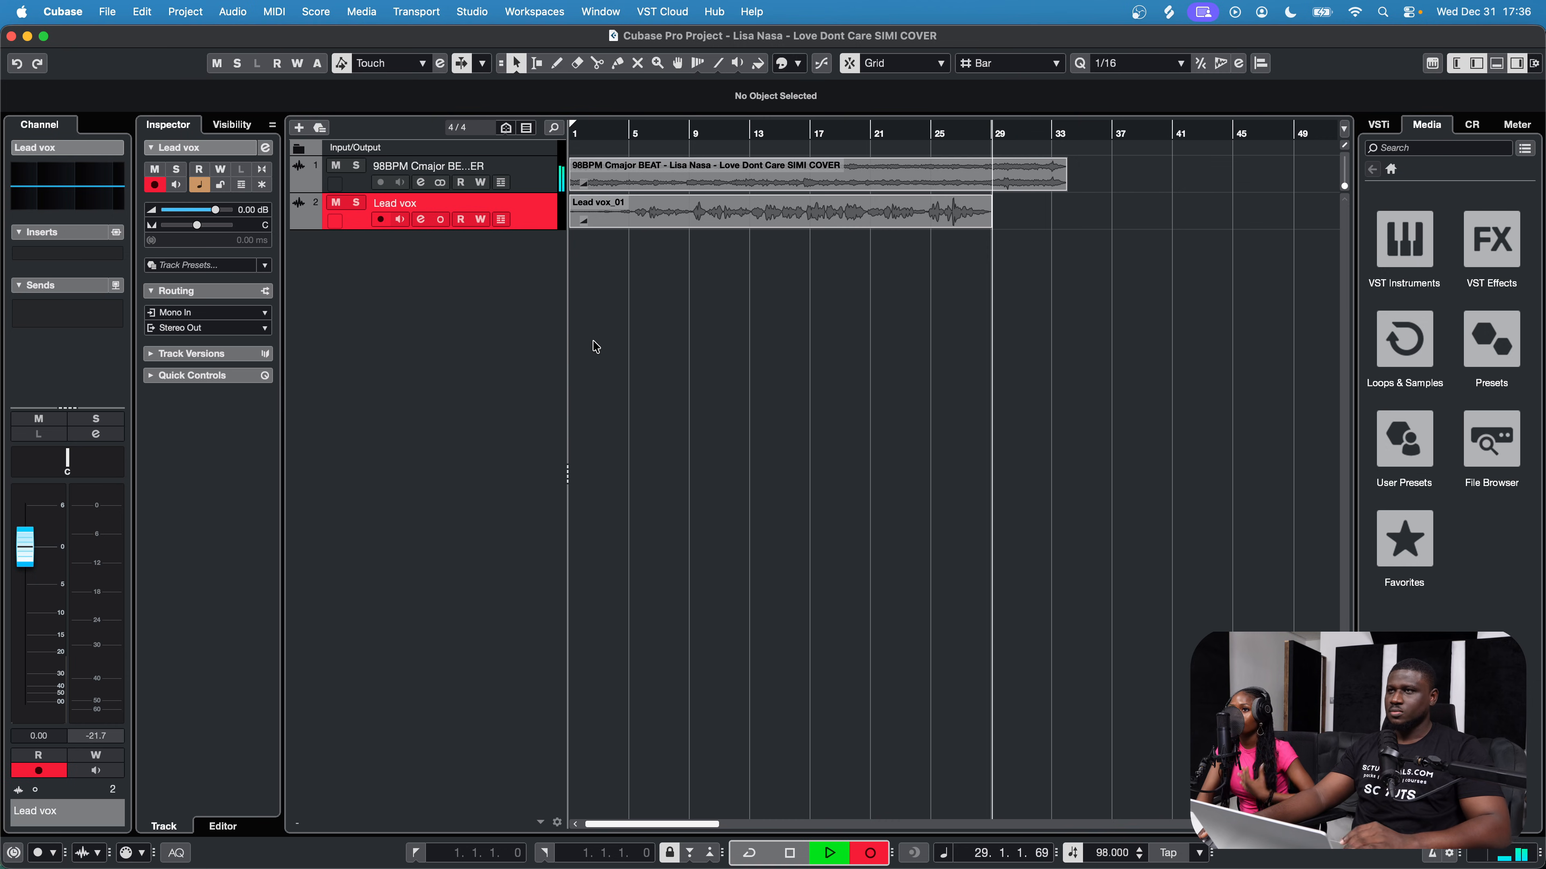
key("space")
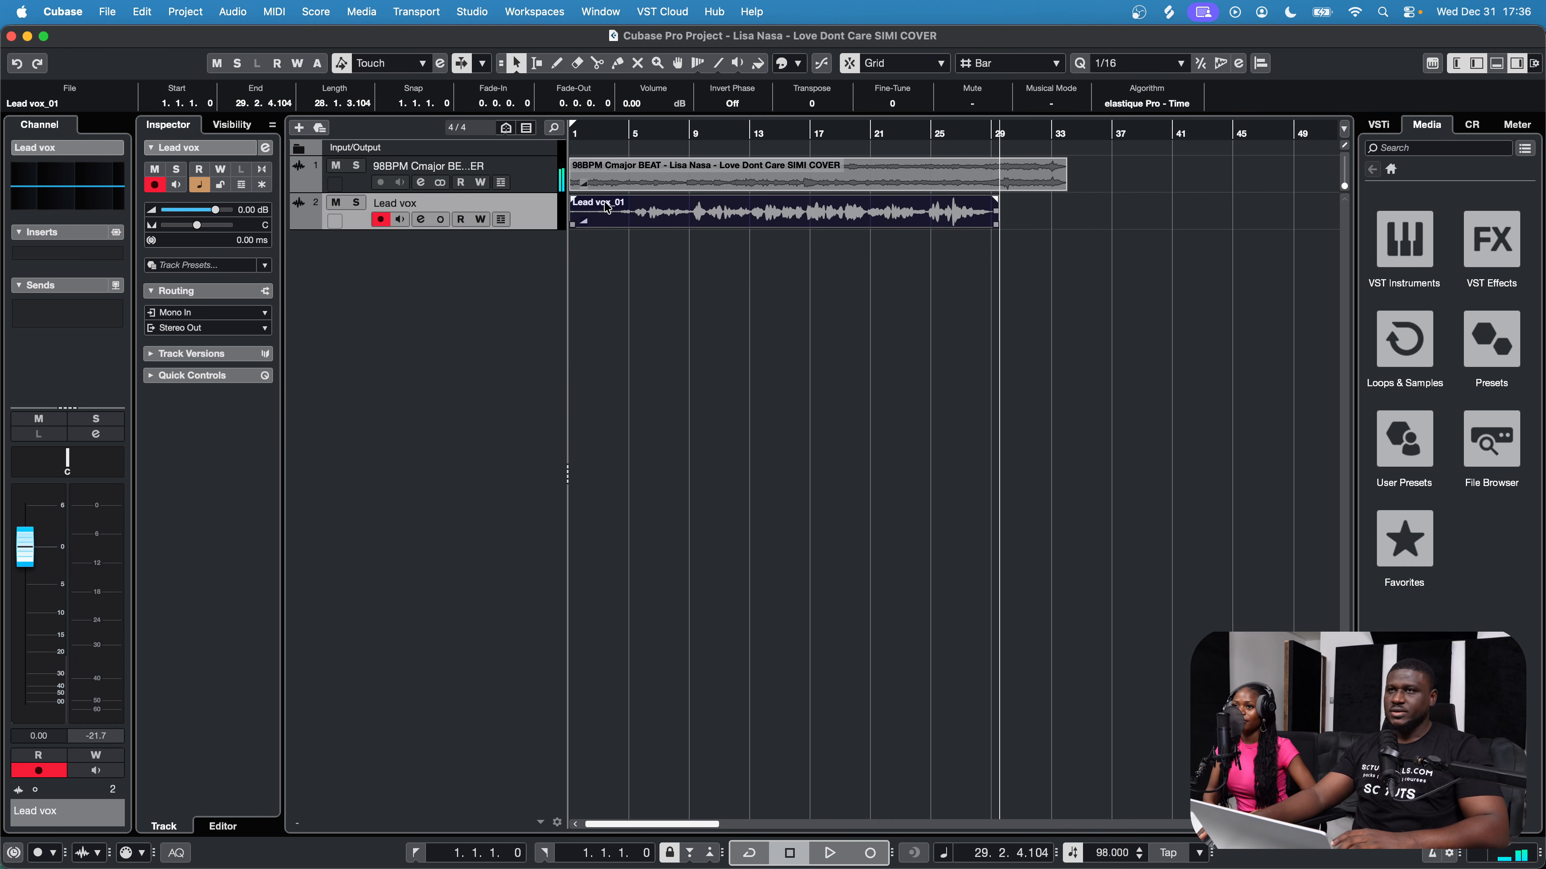
Step: Play back the recorded vocal with the beat from bar 5, return the playhead to bar 5, and select the vocal clip
left_click(629, 150)
left_click(629, 133)
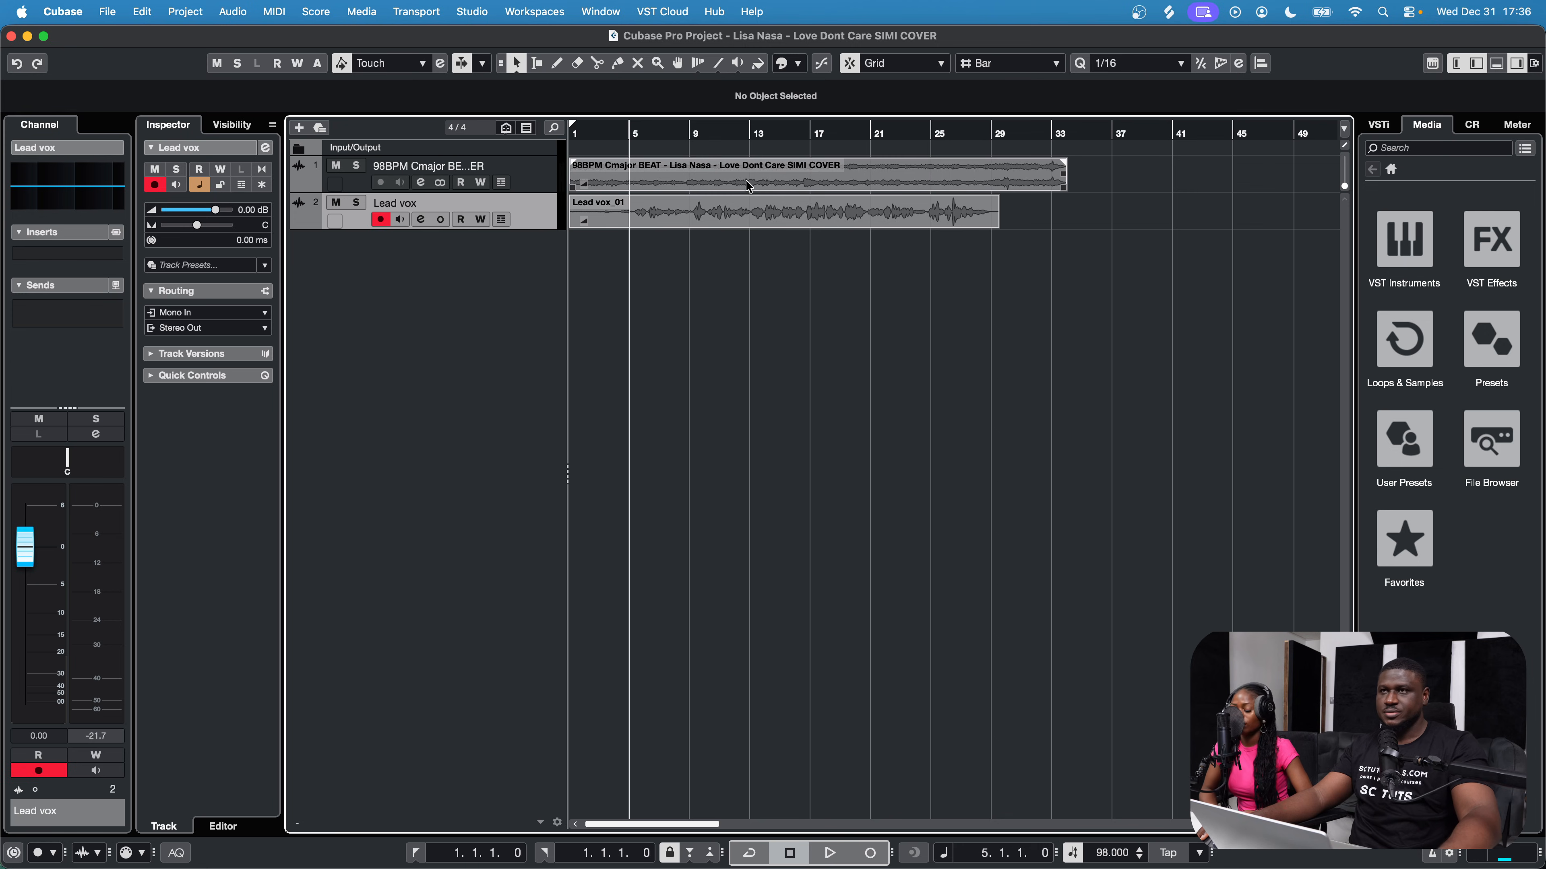
key("space")
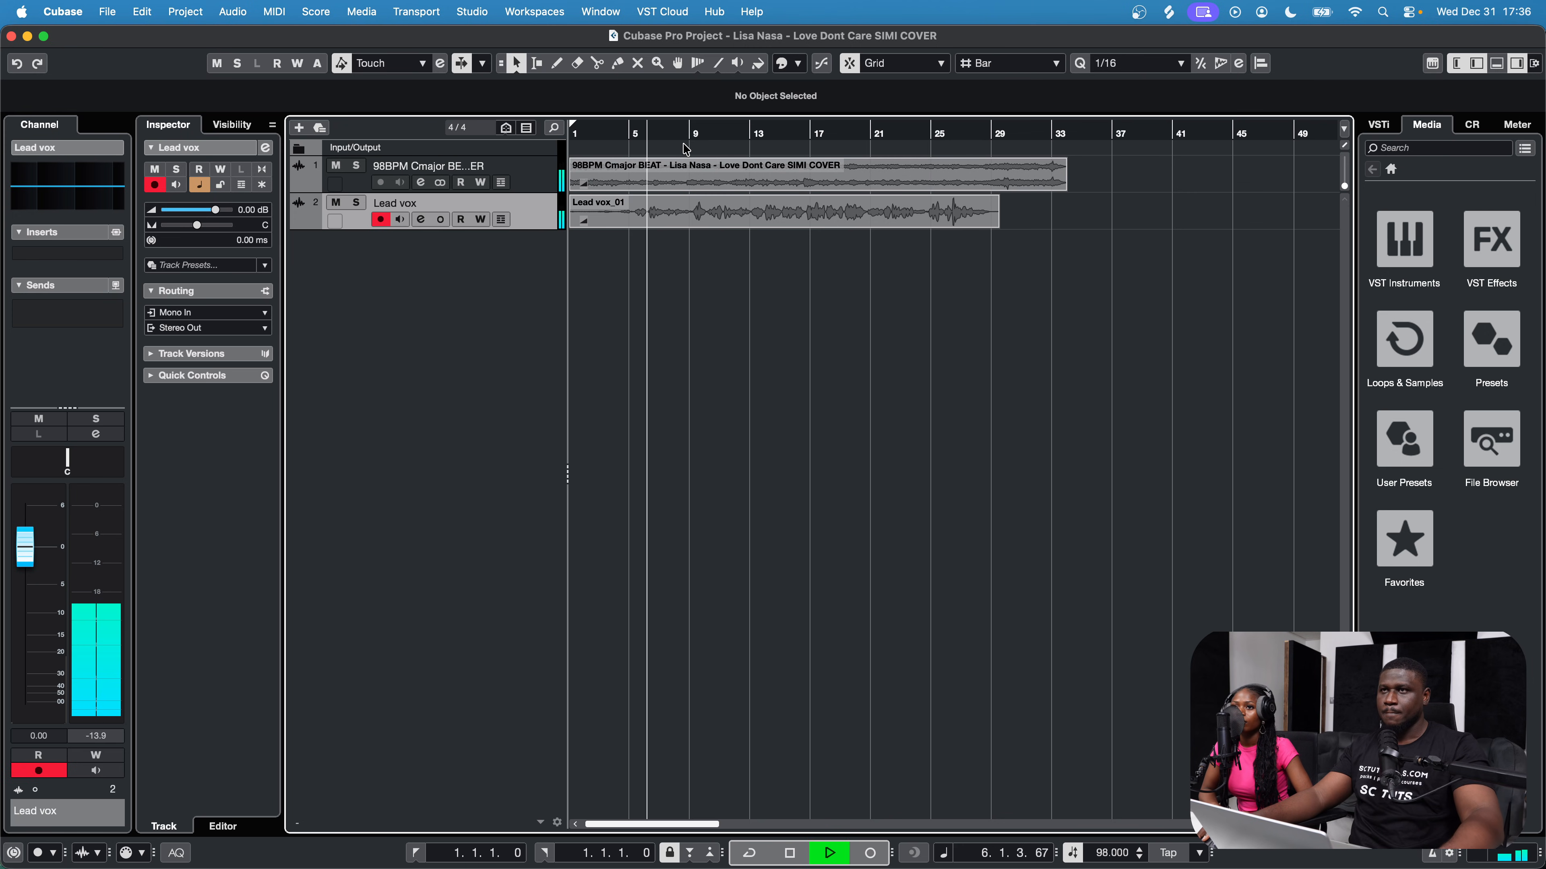
left_click(682, 174)
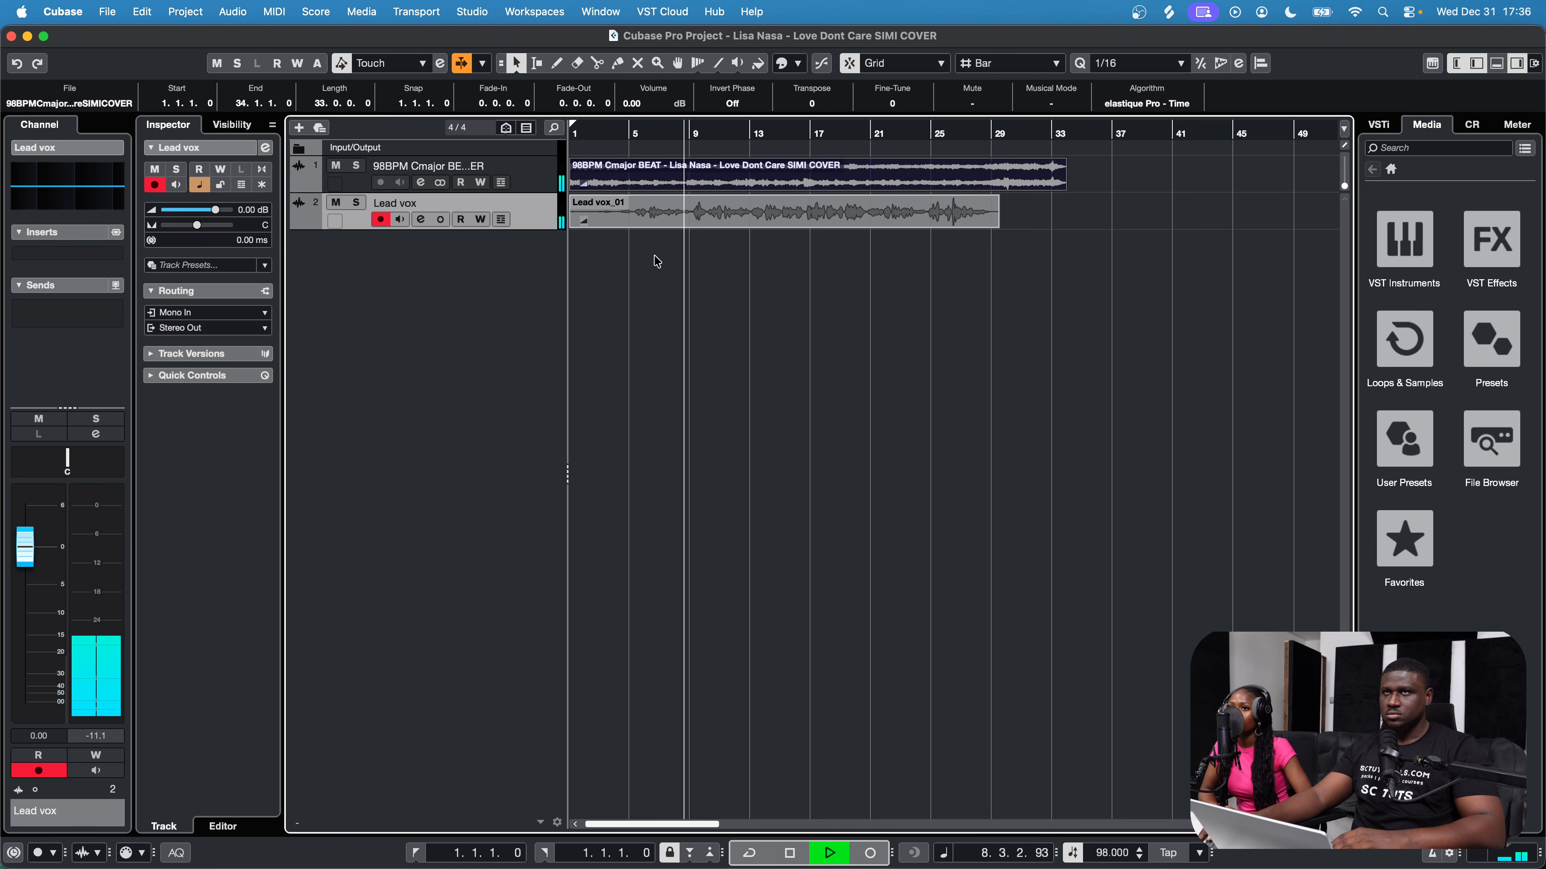
left_click(653, 274)
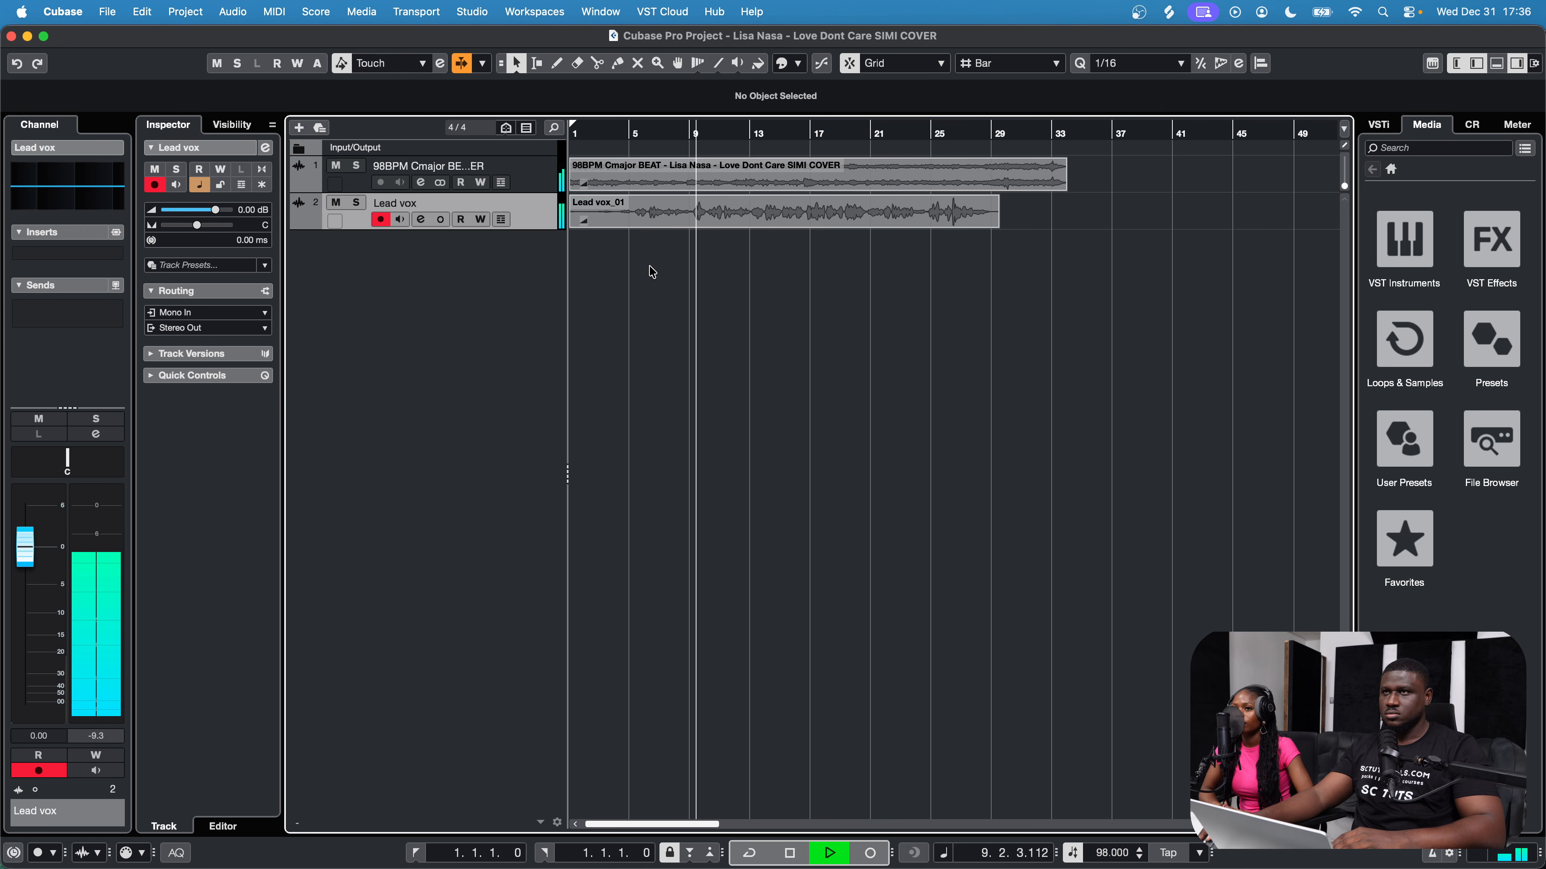
scroll(643, 278, "up", 3)
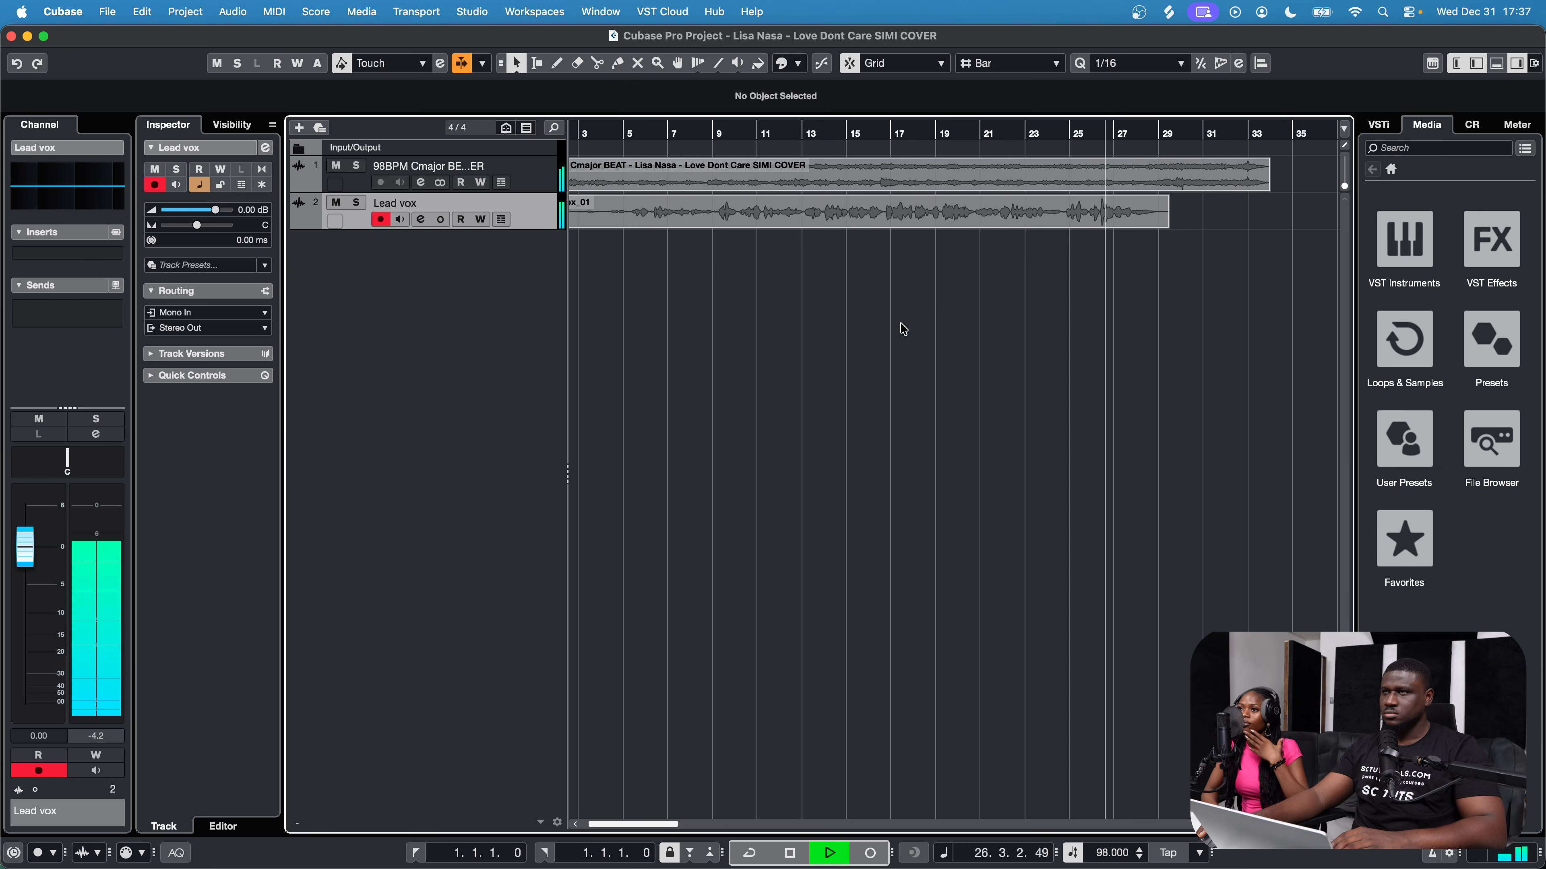
key("space")
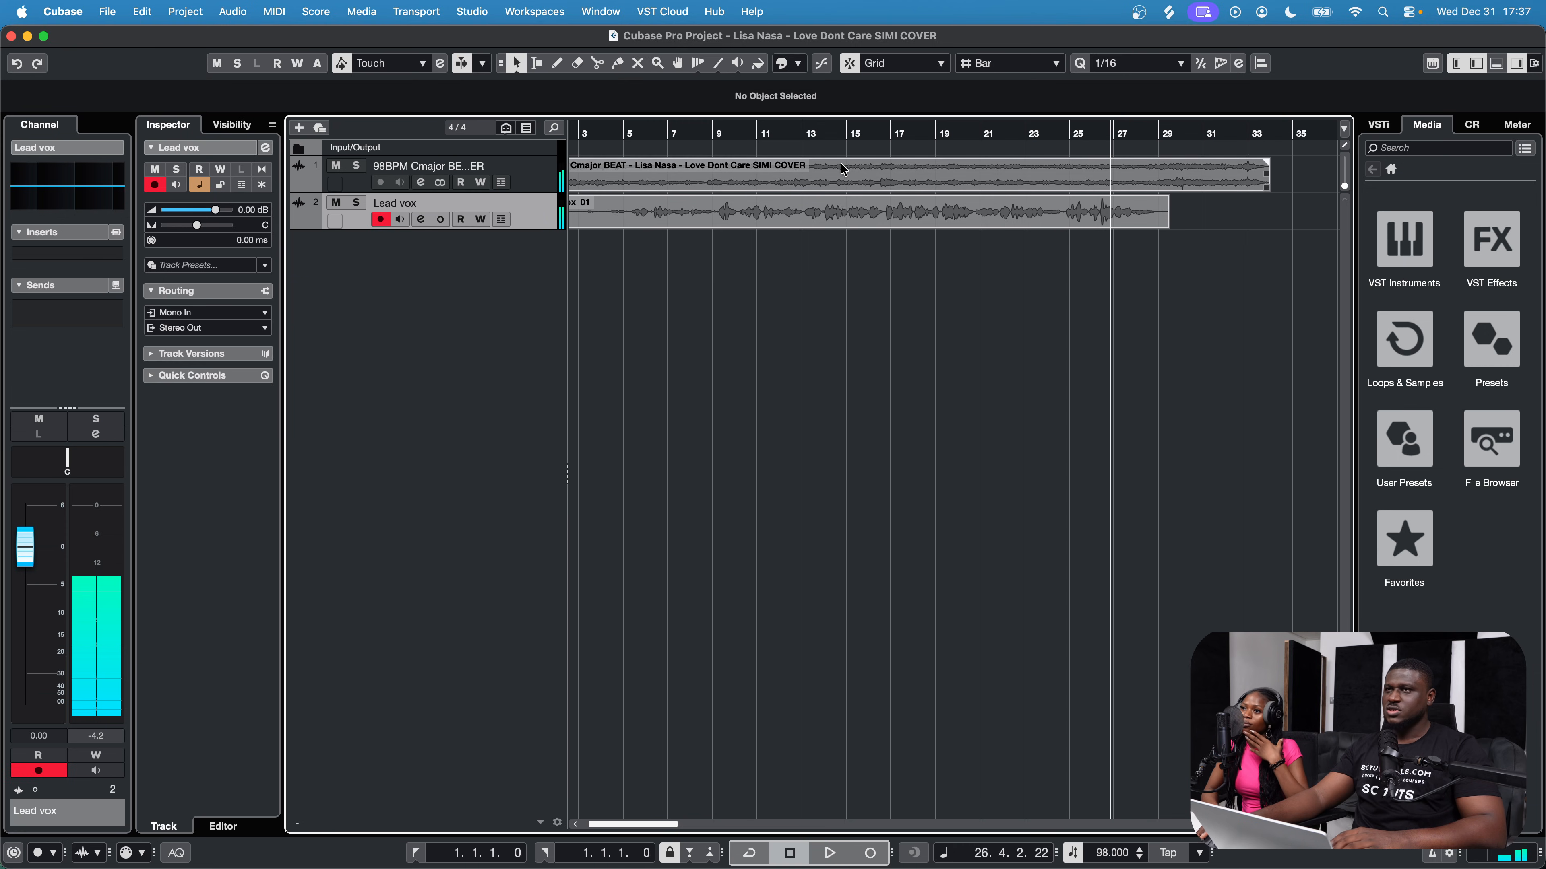
left_click(734, 132)
left_click(543, 218)
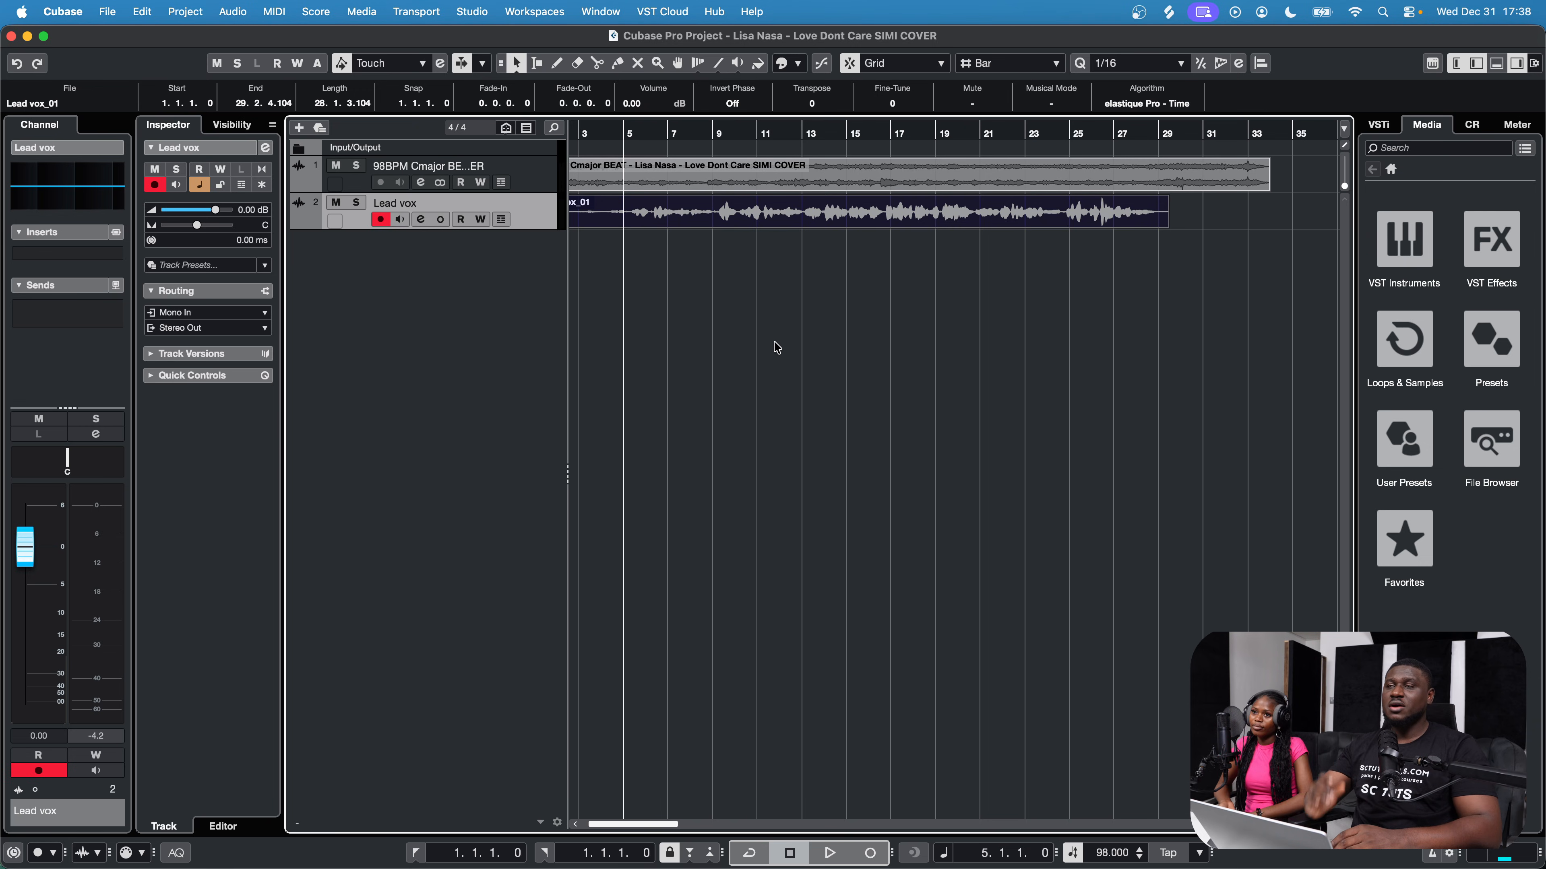
Step: Set the Audient iD14 interface's buffer size to 64 samples in its device settings and close the audio setup
left_click(475, 25)
left_click(523, 389)
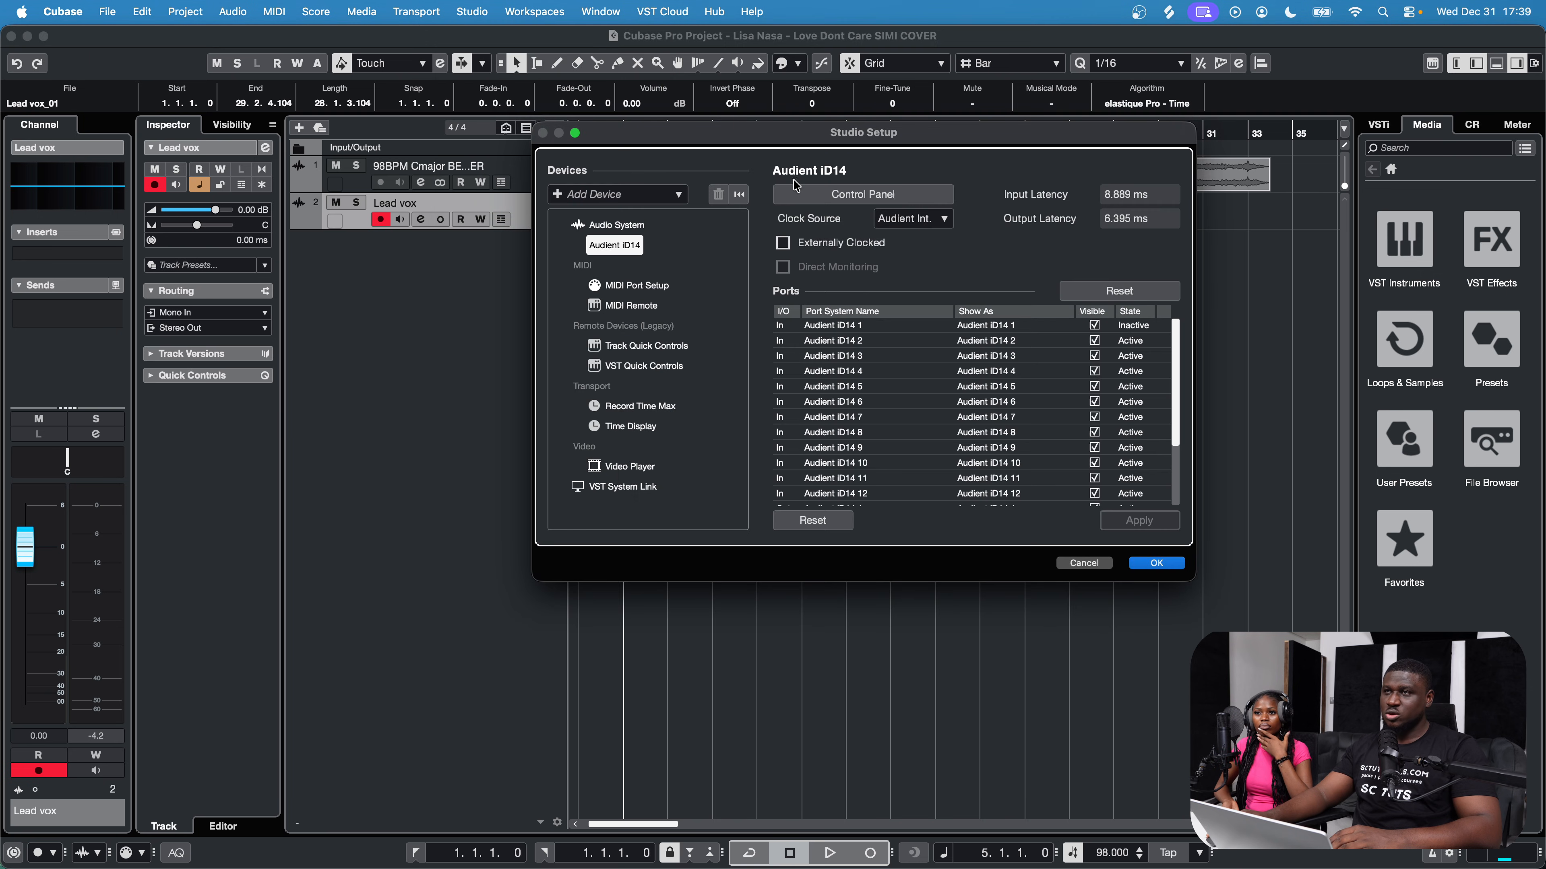
left_click(813, 196)
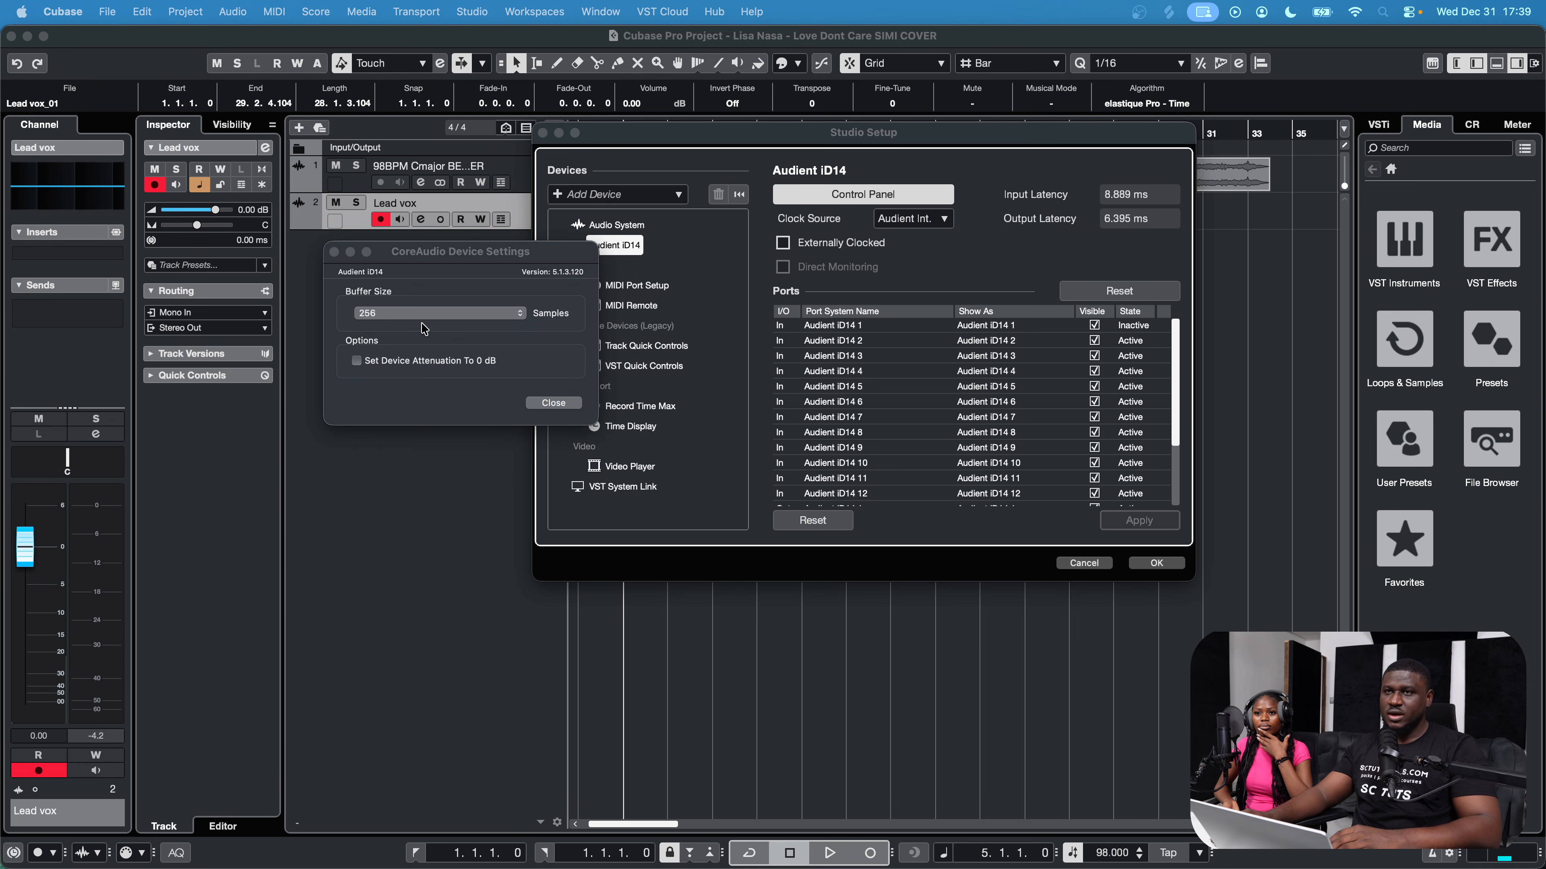
left_click(439, 339)
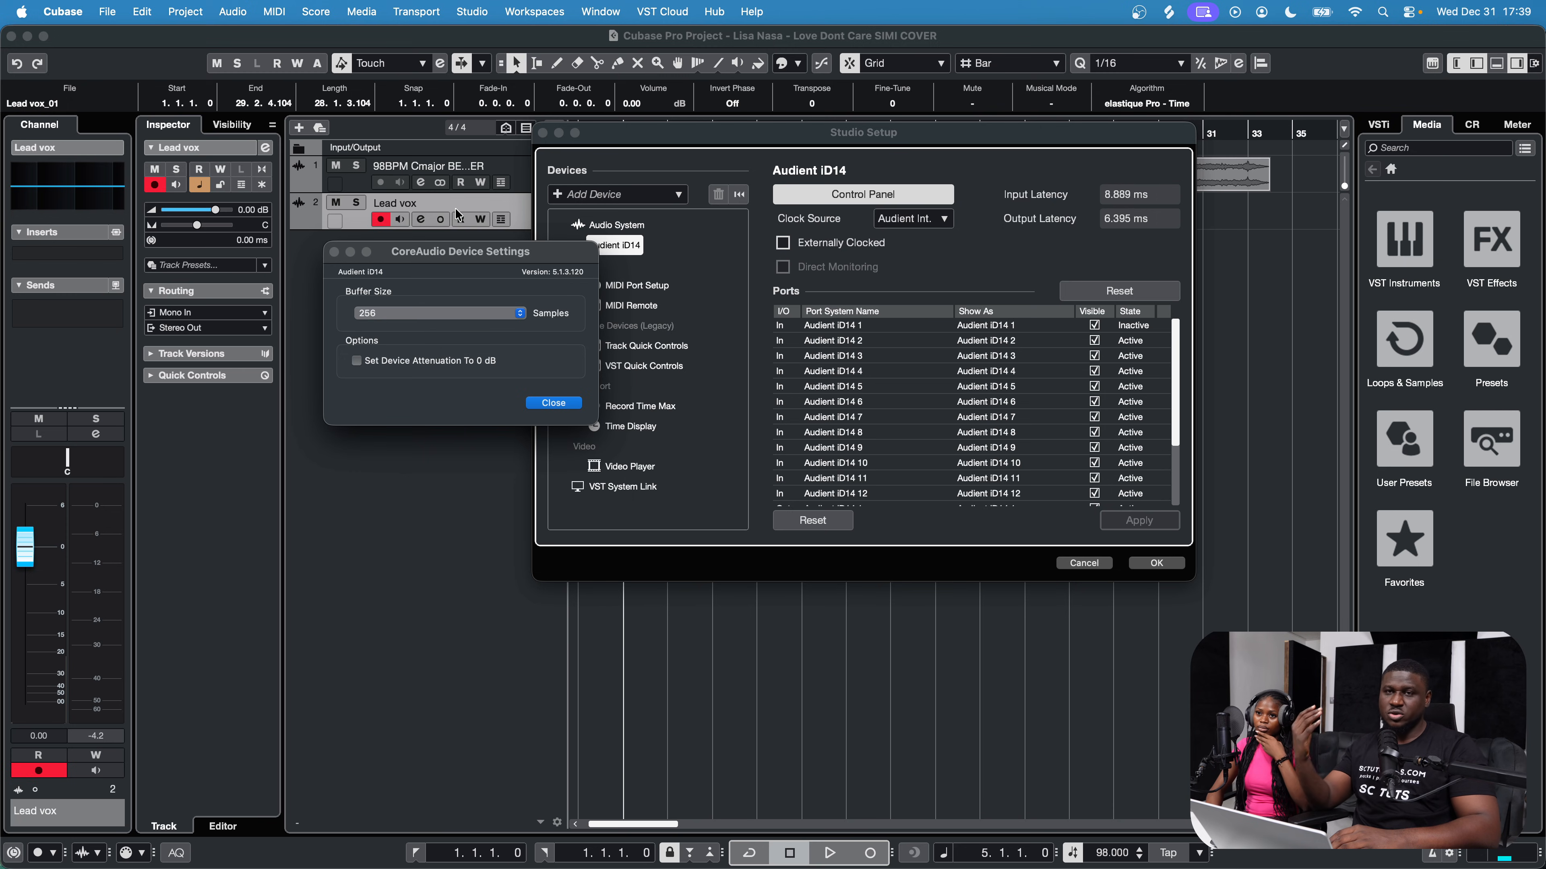
left_click(423, 319)
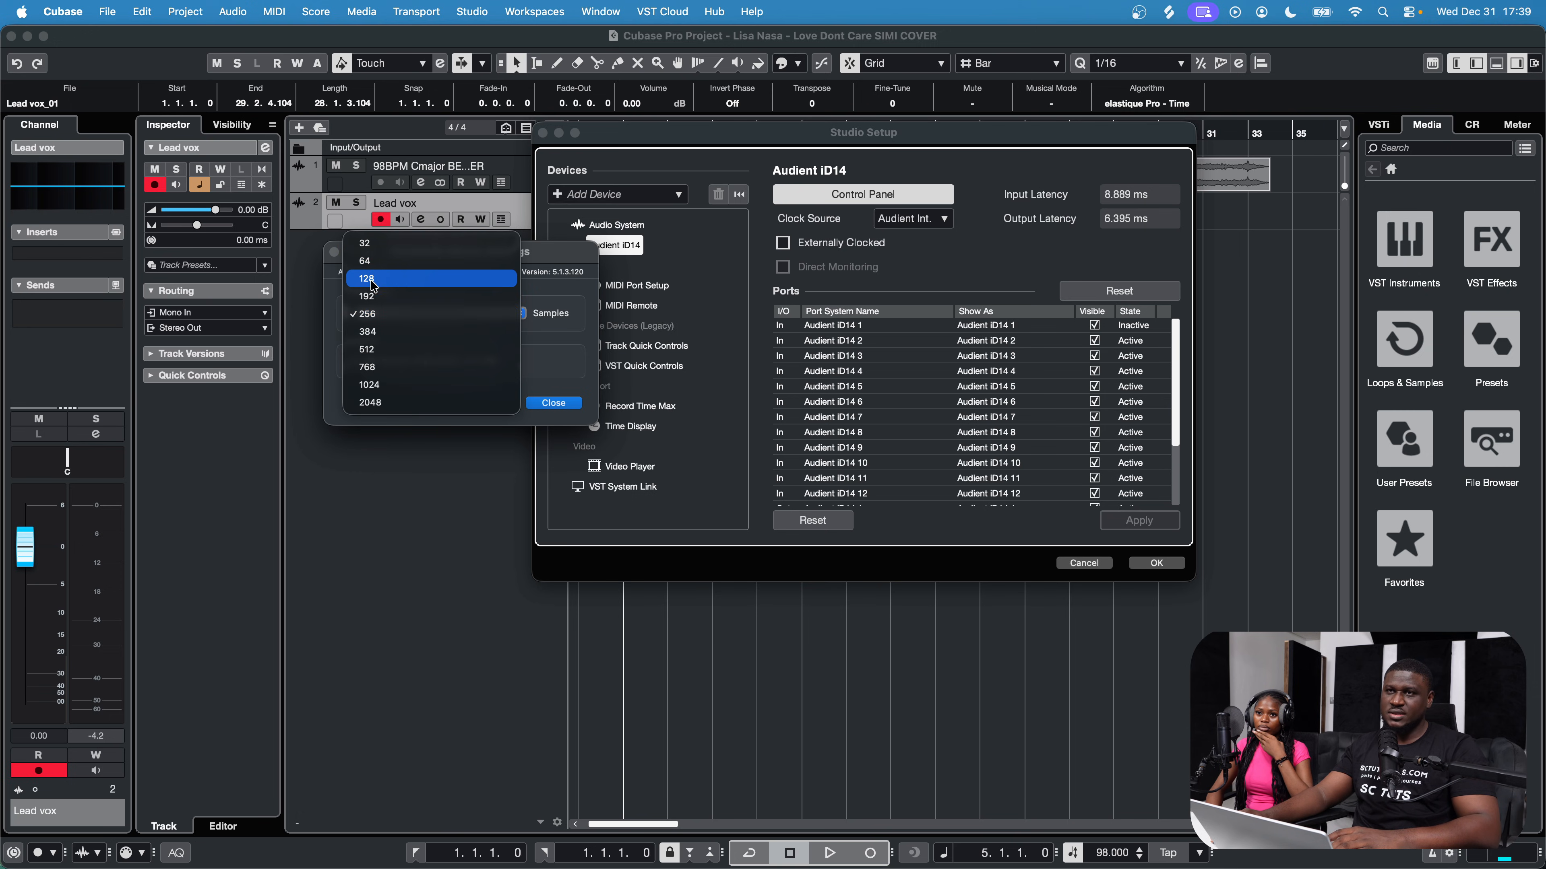
left_click(370, 267)
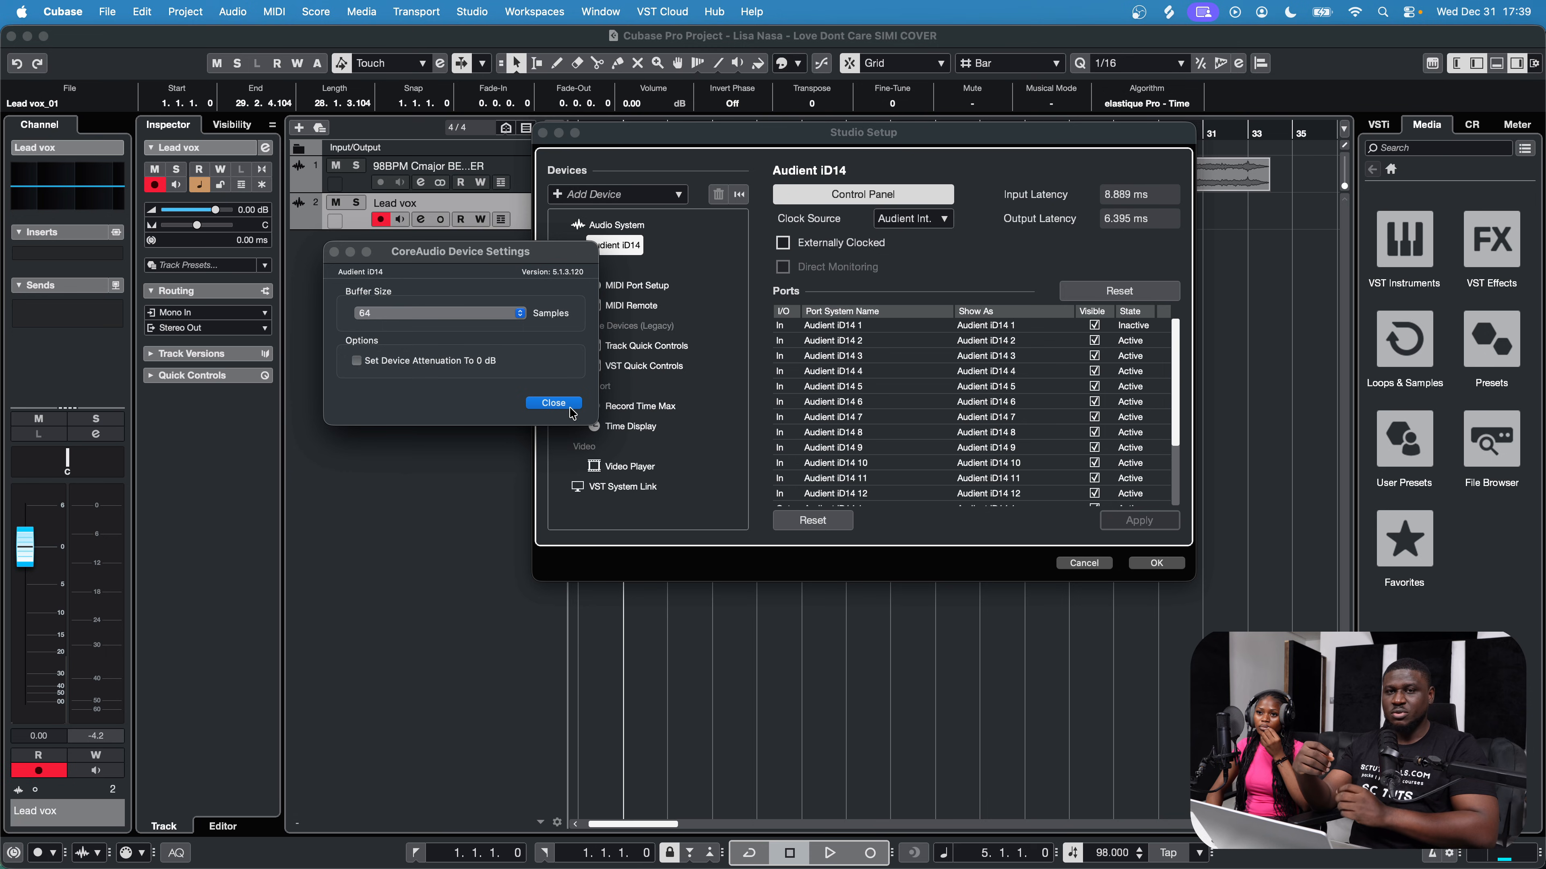
left_click(554, 403)
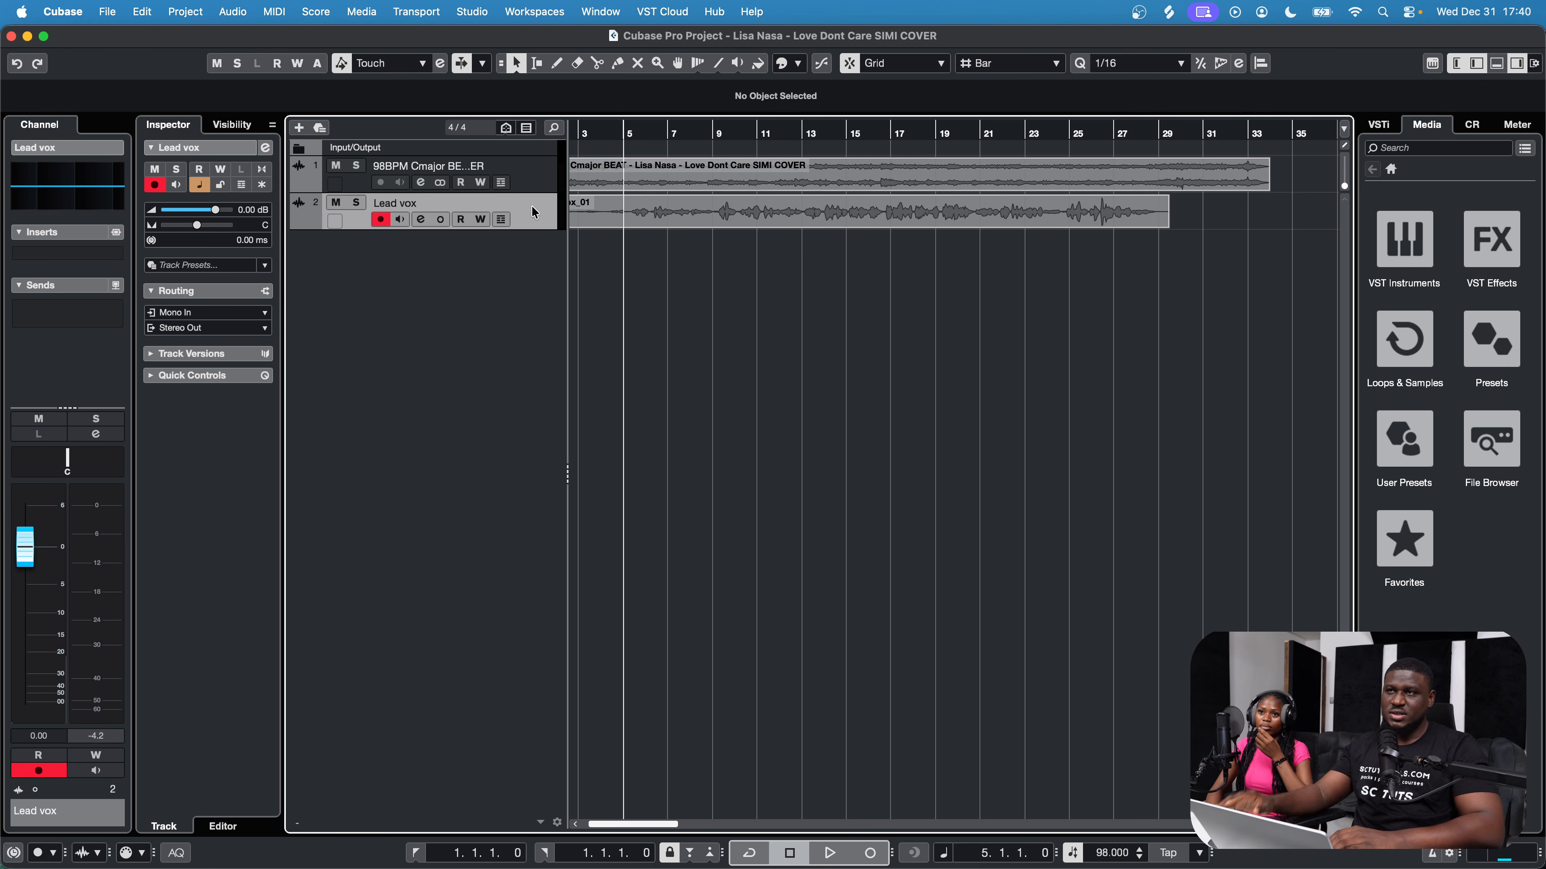
Step: Insert Waves Tune Real-Time Stereo as the first effect on the Lead vox track and set its scale to C Major
left_click(54, 254)
type("t")
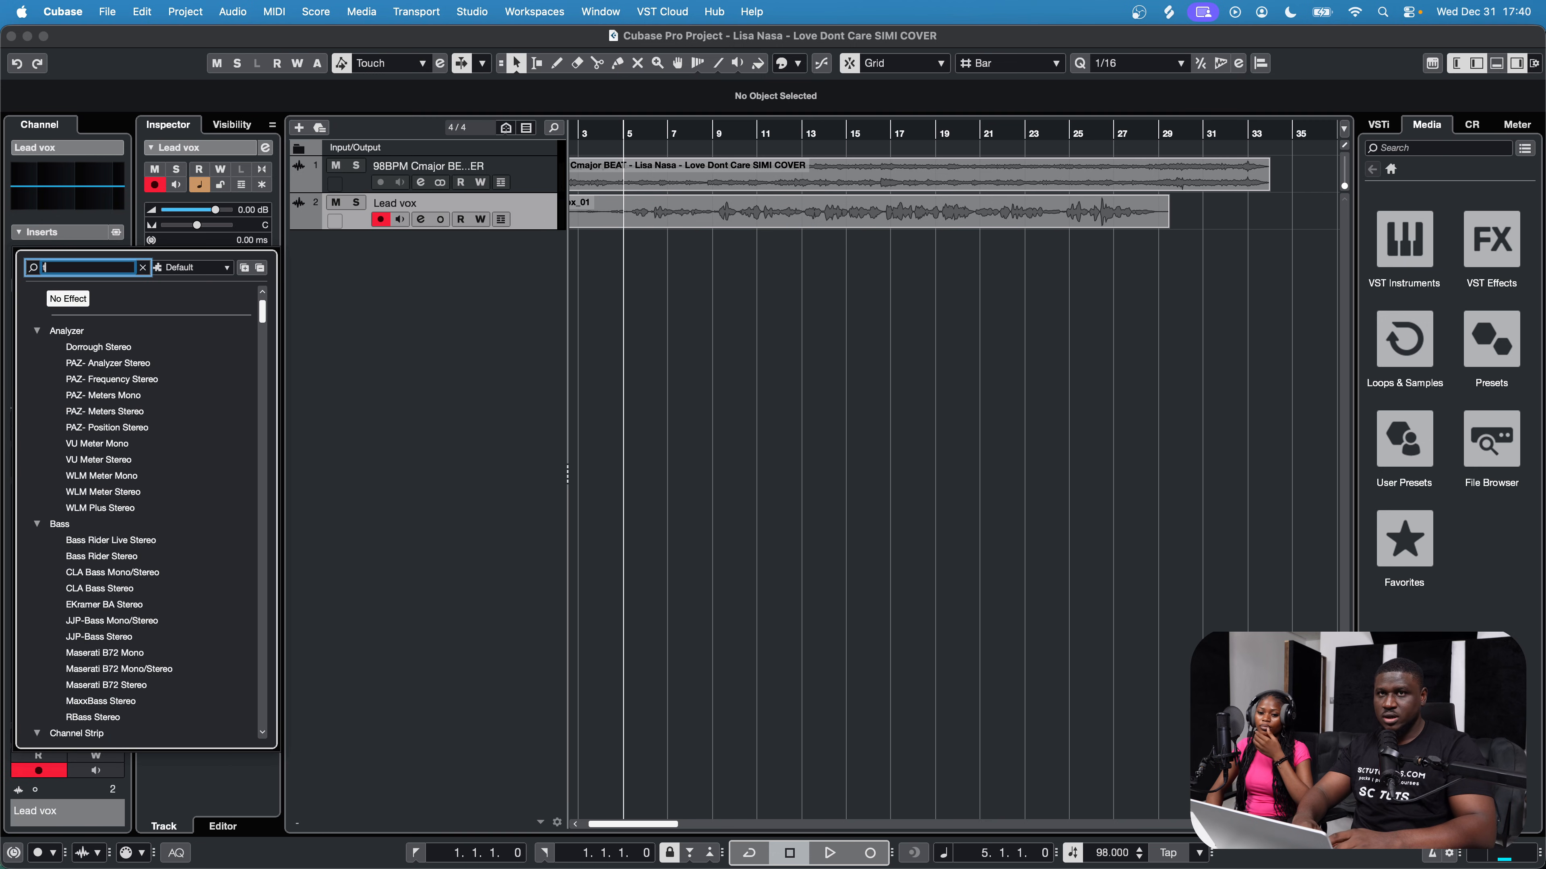
type("aves")
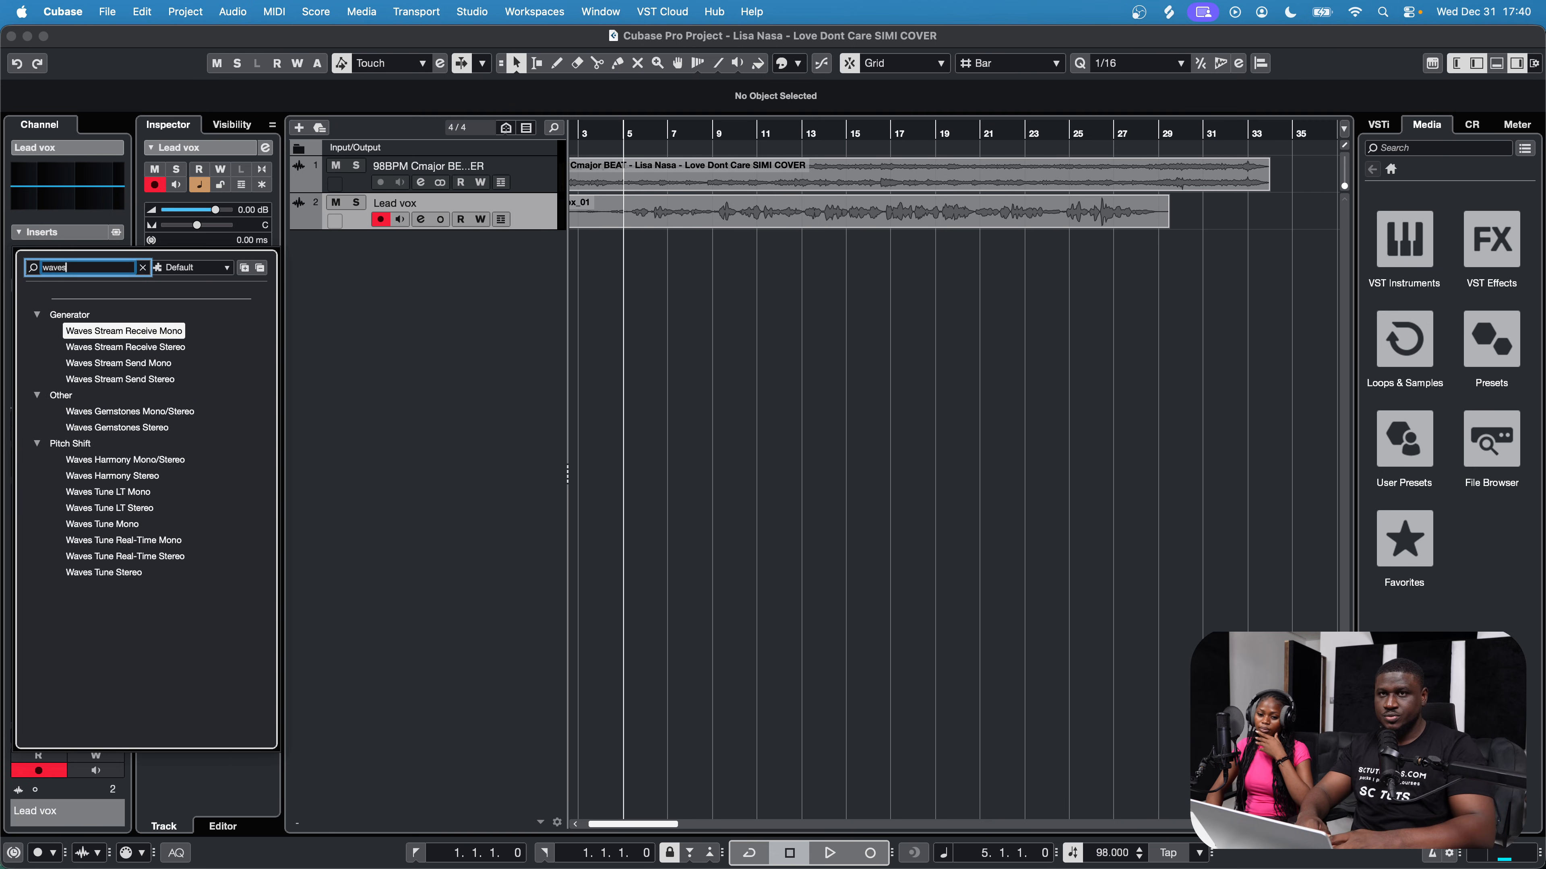
type(" tun")
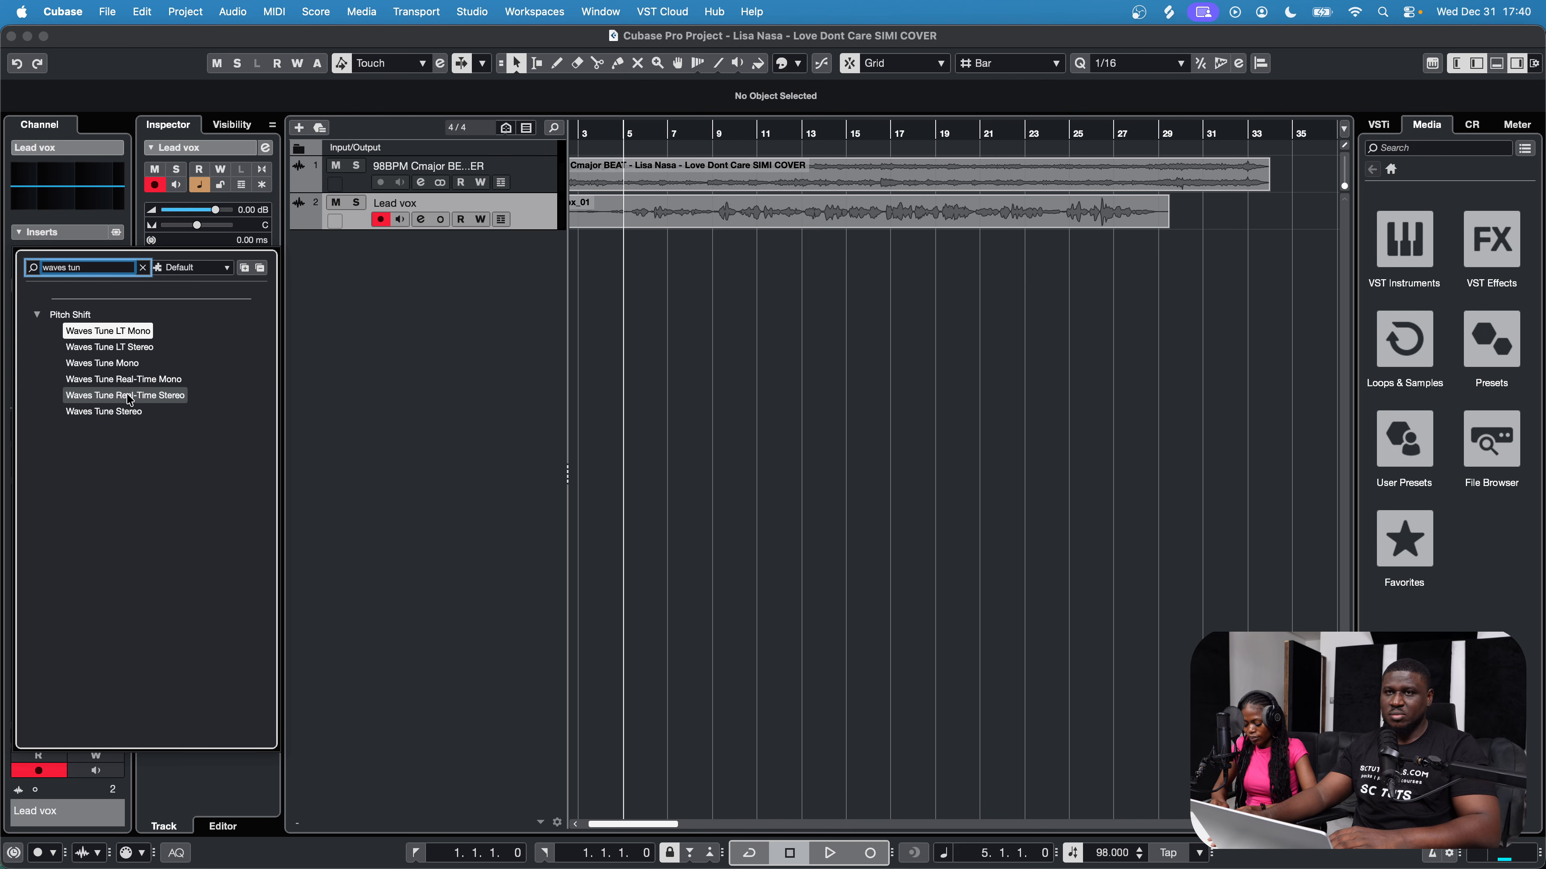
left_click(126, 396)
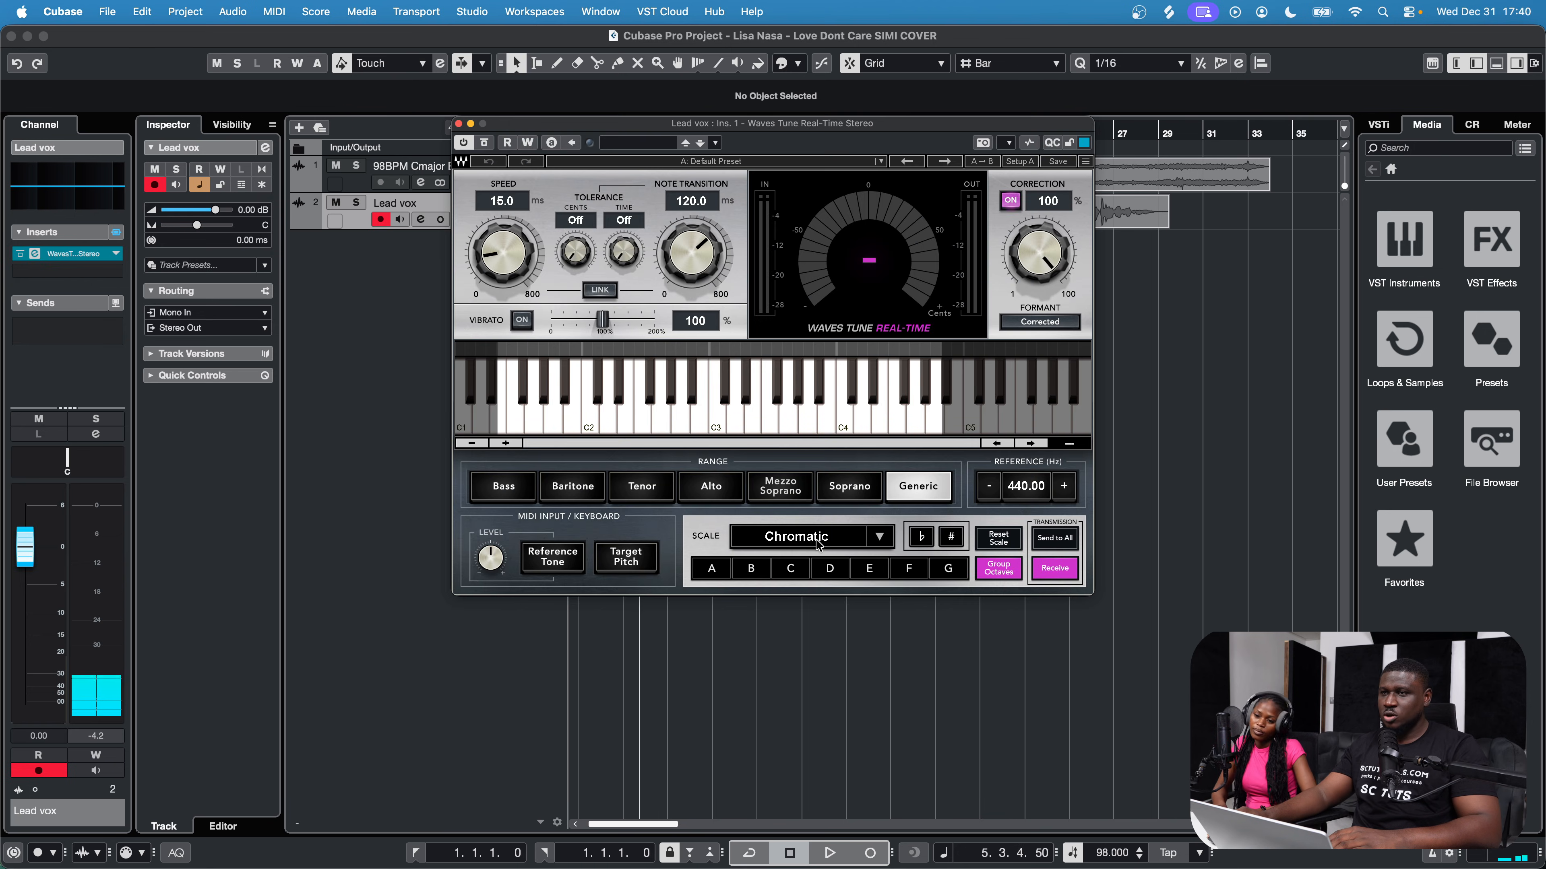
left_click(815, 537)
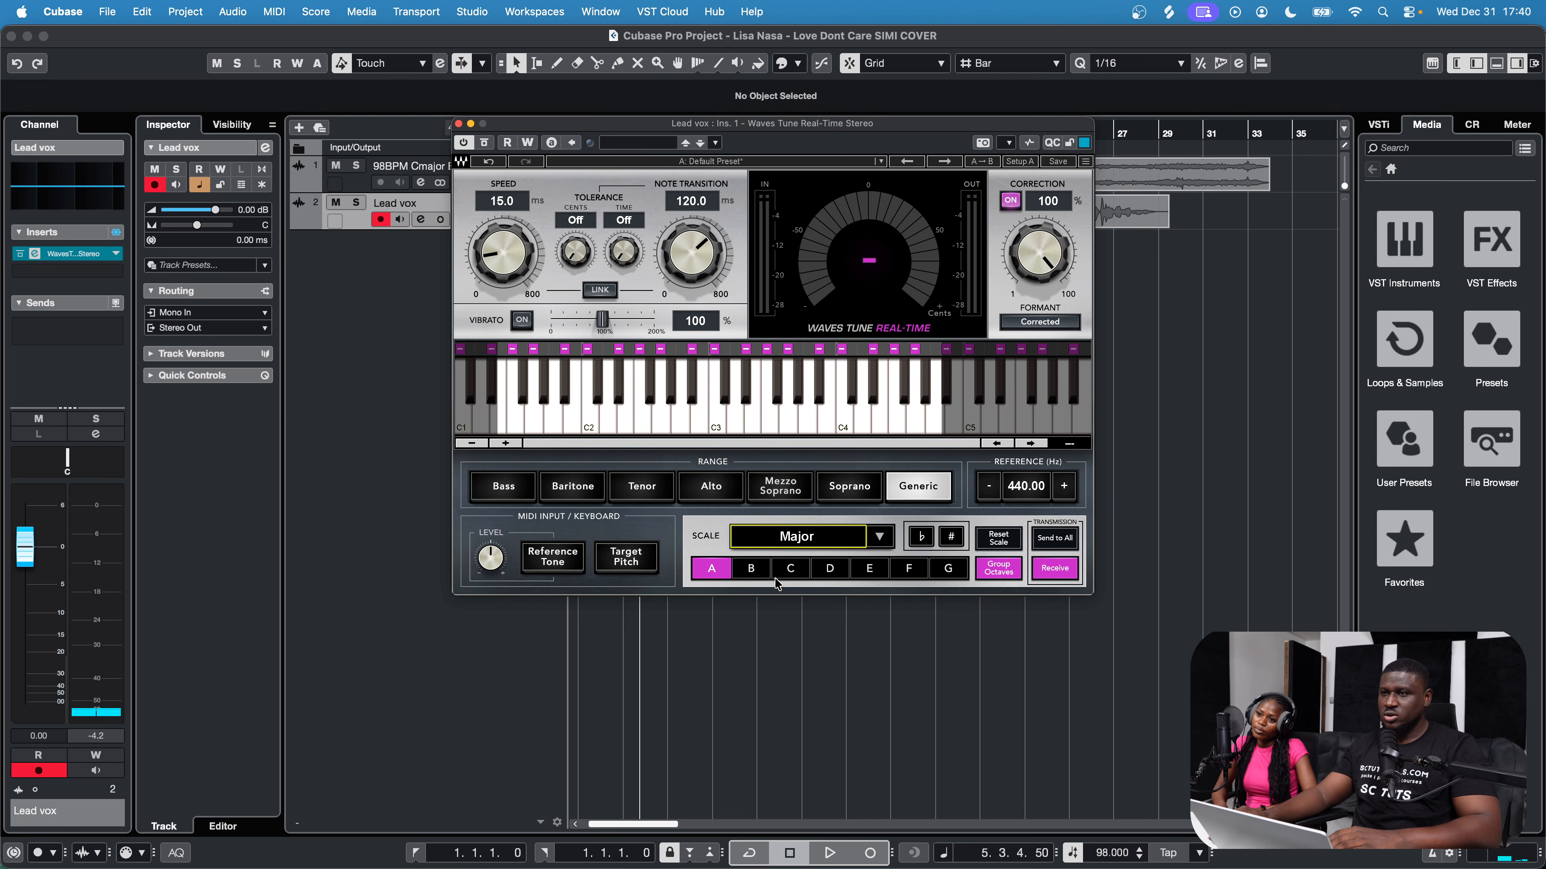
left_click(788, 573)
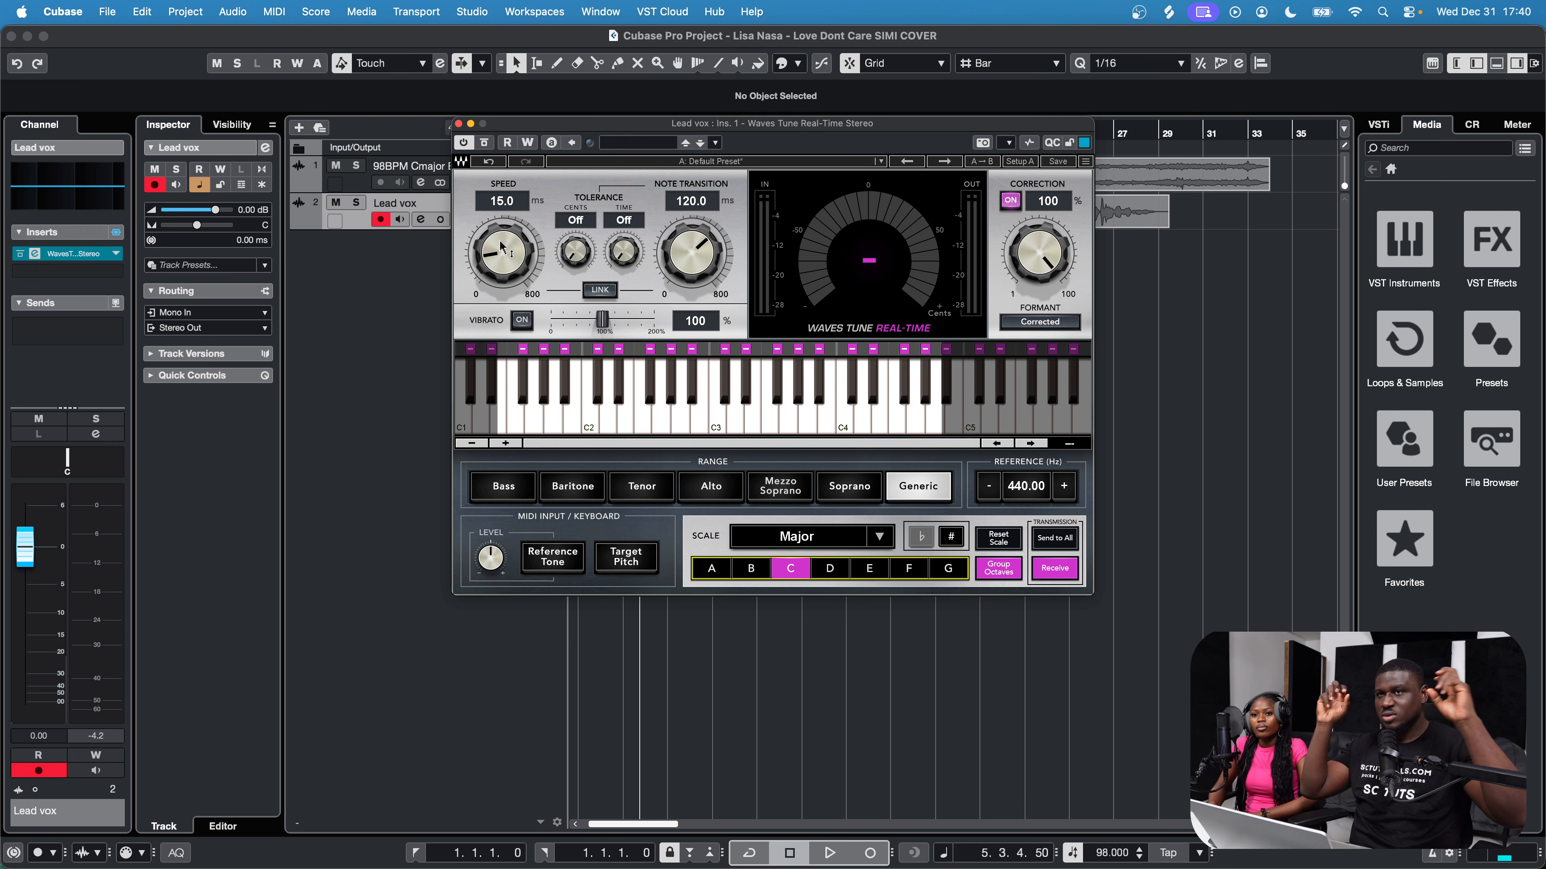
Step: Try Waves Tune Real-Time with a speed of 3.0 ms and a note transition of 1.0 ms, and audition the vocal
left_click_drag(501, 246, 502, 264)
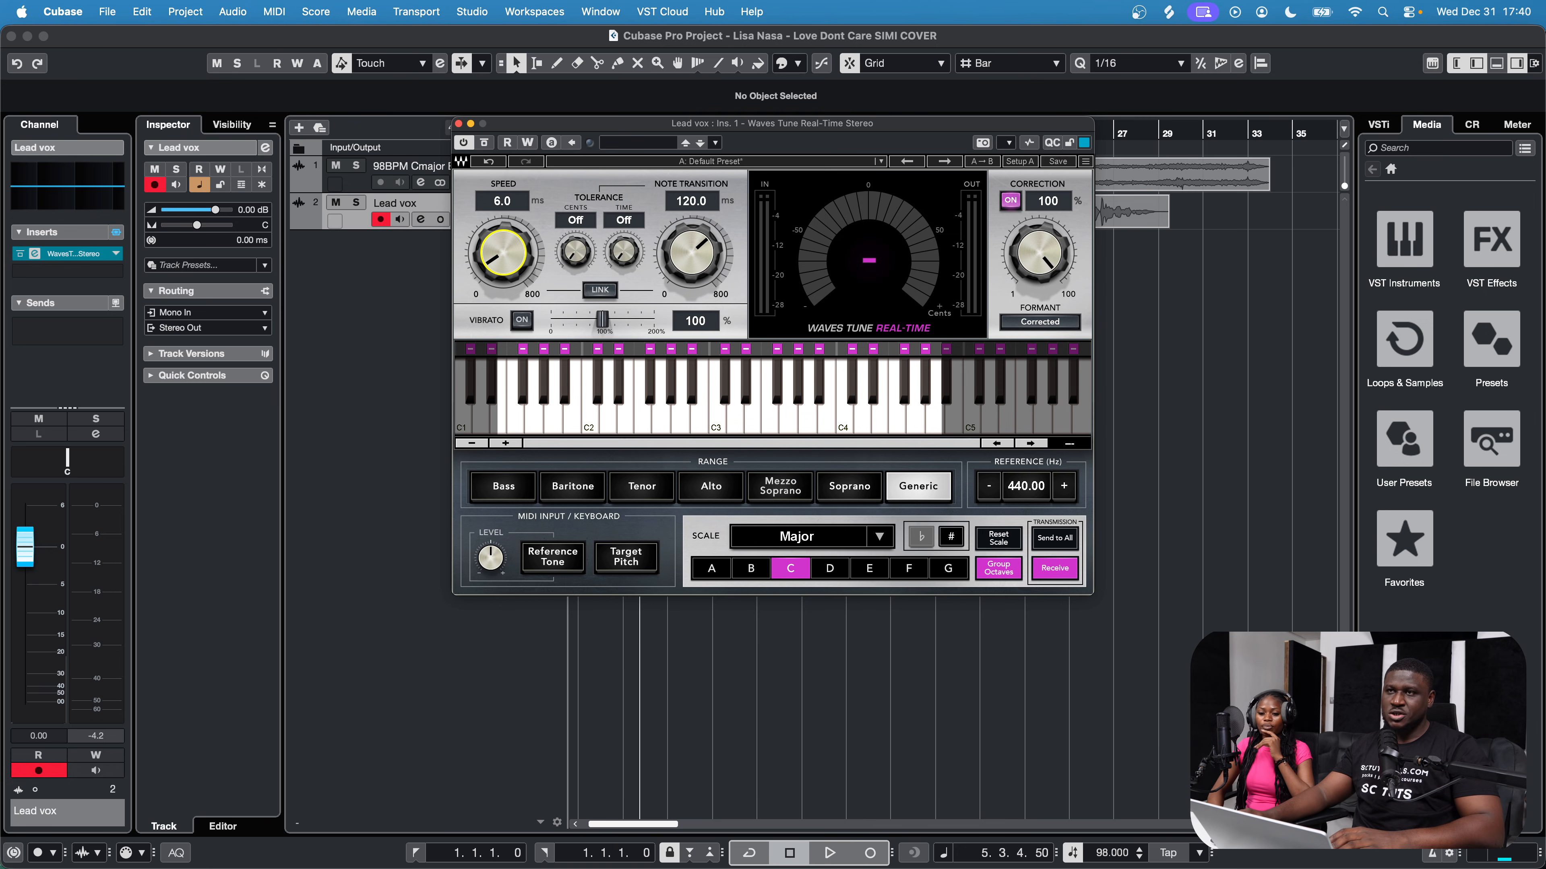
left_click_drag(673, 255, 672, 268)
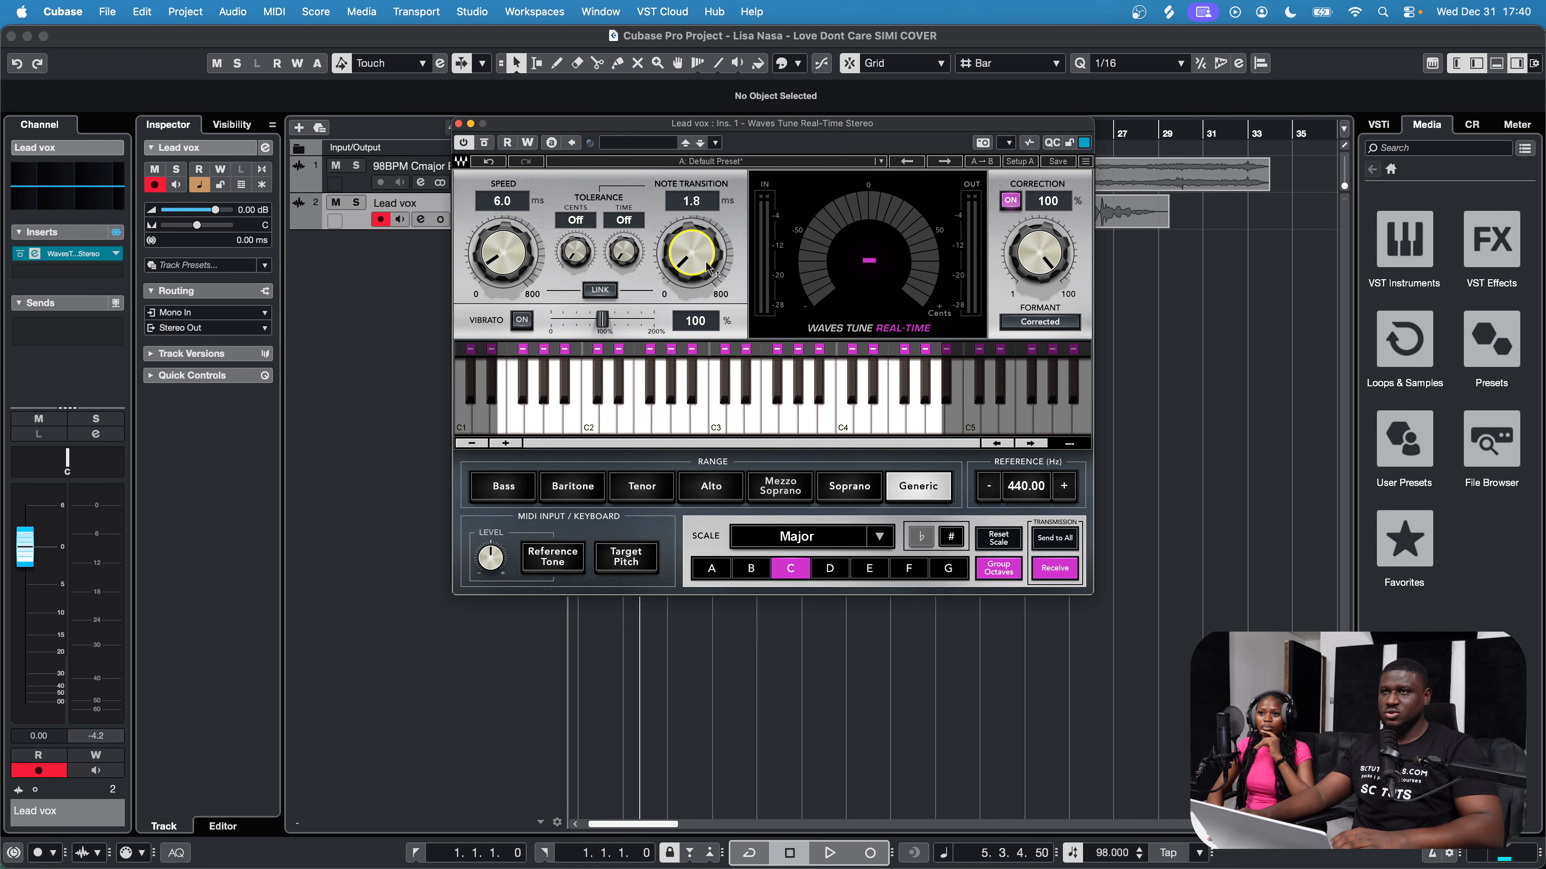
left_click_drag(527, 259, 527, 264)
key("space")
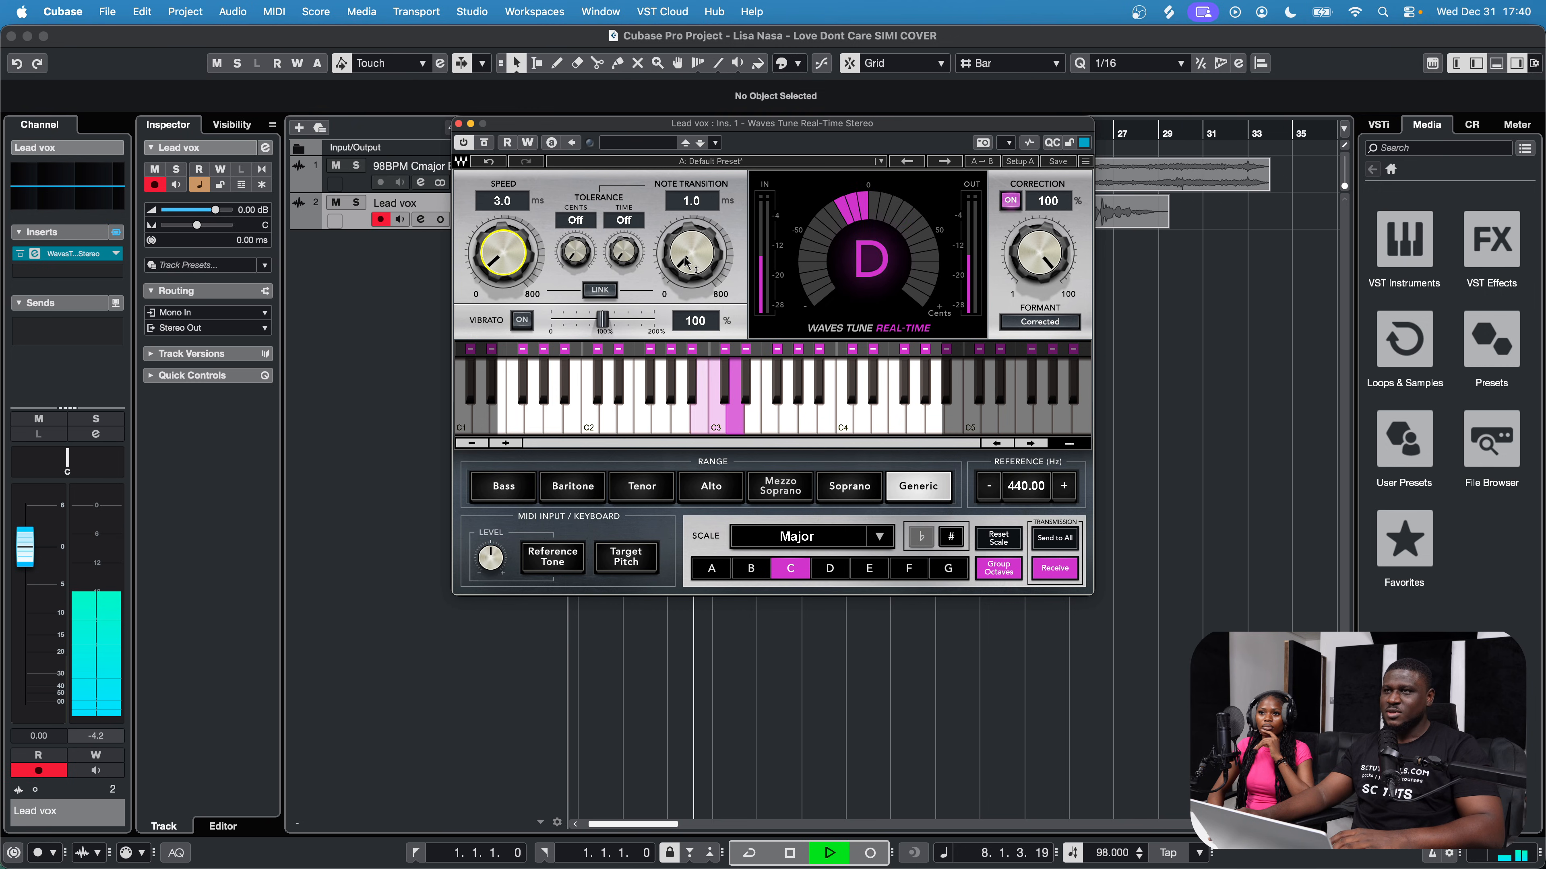
key("space")
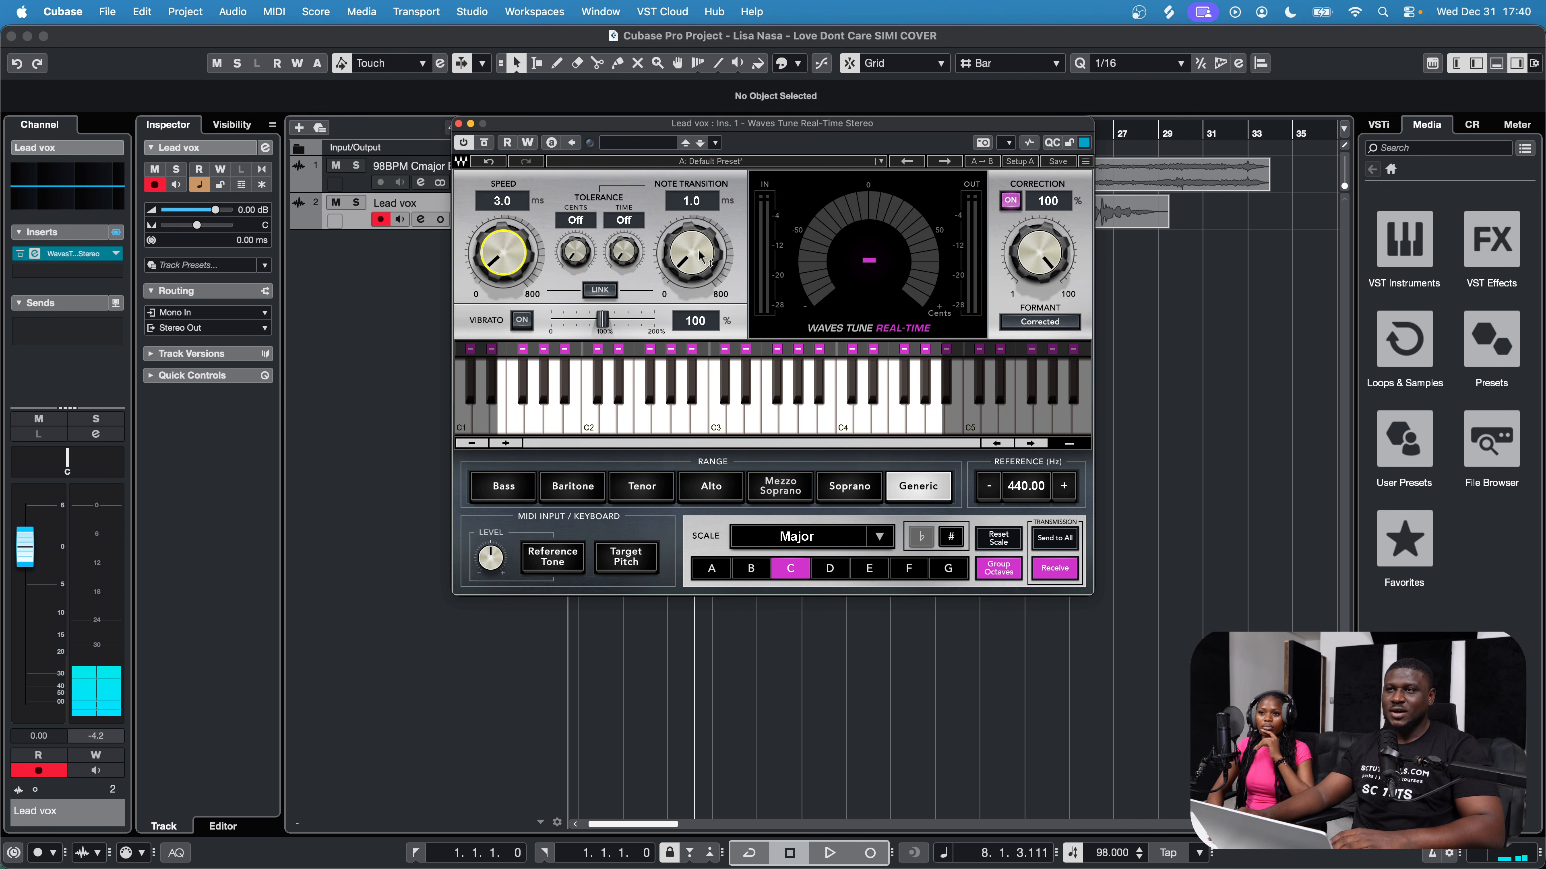
Step: Set the pitch correction speed to 18.5 ms and note transition to 32.5 ms, audition the vocal, and close the plug-in
left_click_drag(503, 260, 503, 254)
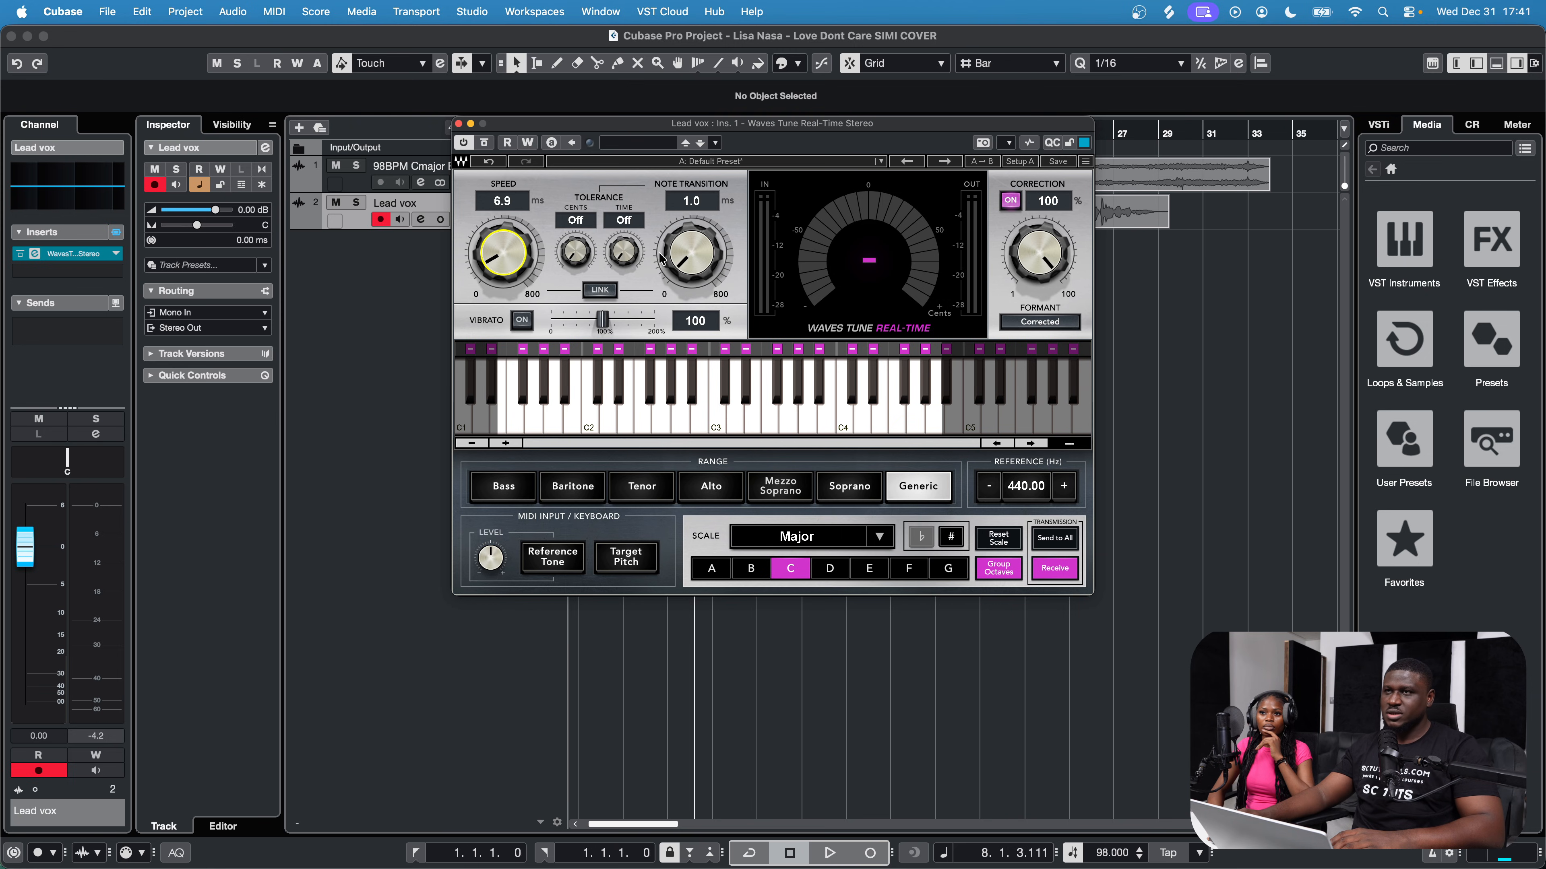
left_click_drag(690, 254, 691, 247)
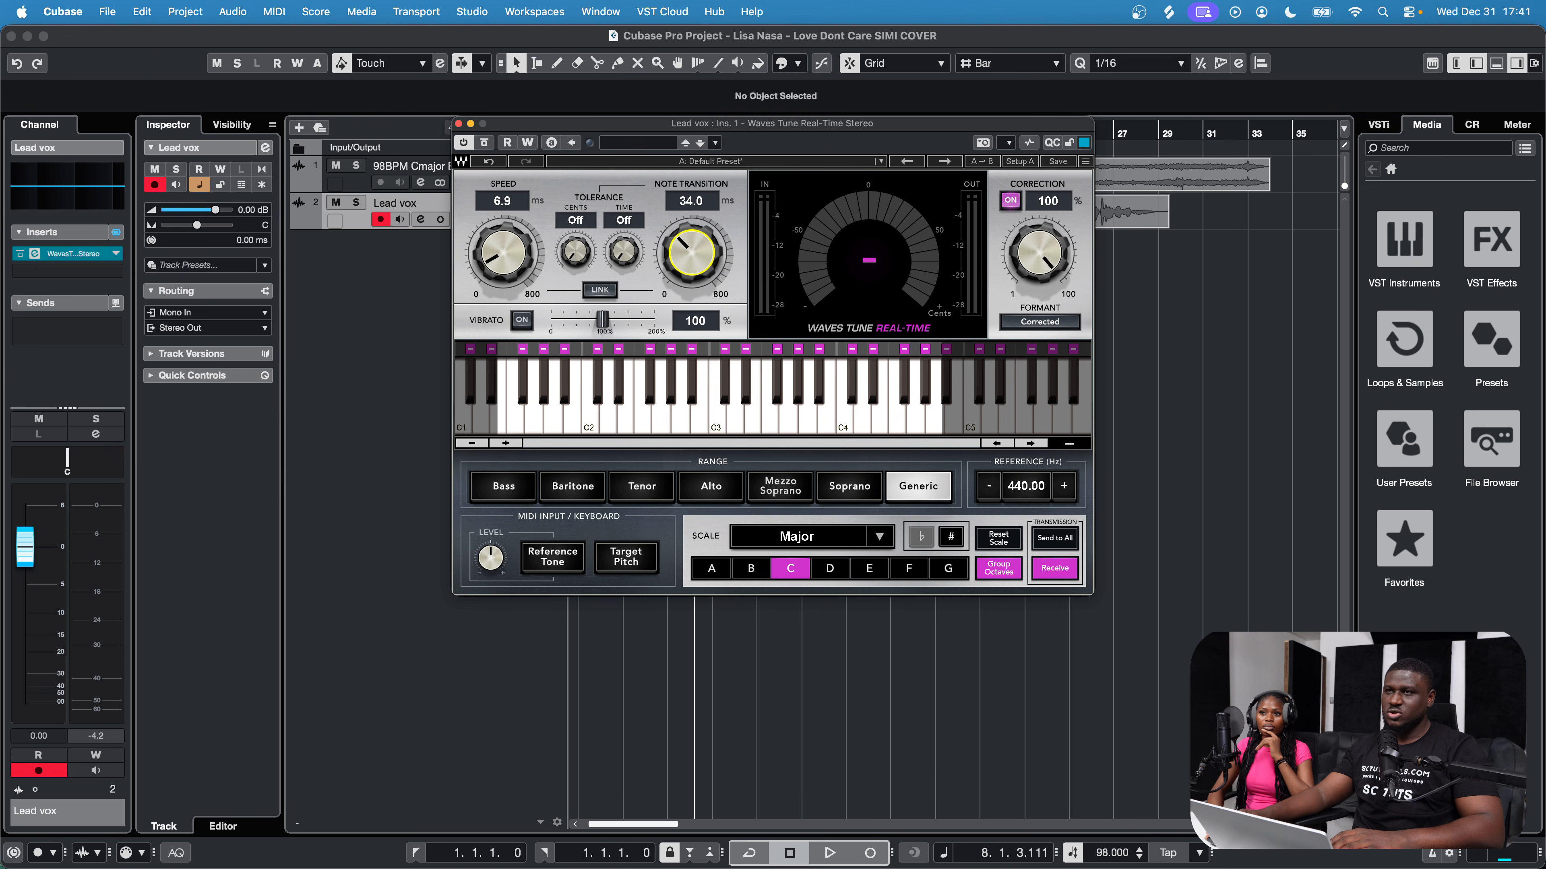
left_click_drag(691, 260, 691, 262)
left_click_drag(503, 254, 507, 256)
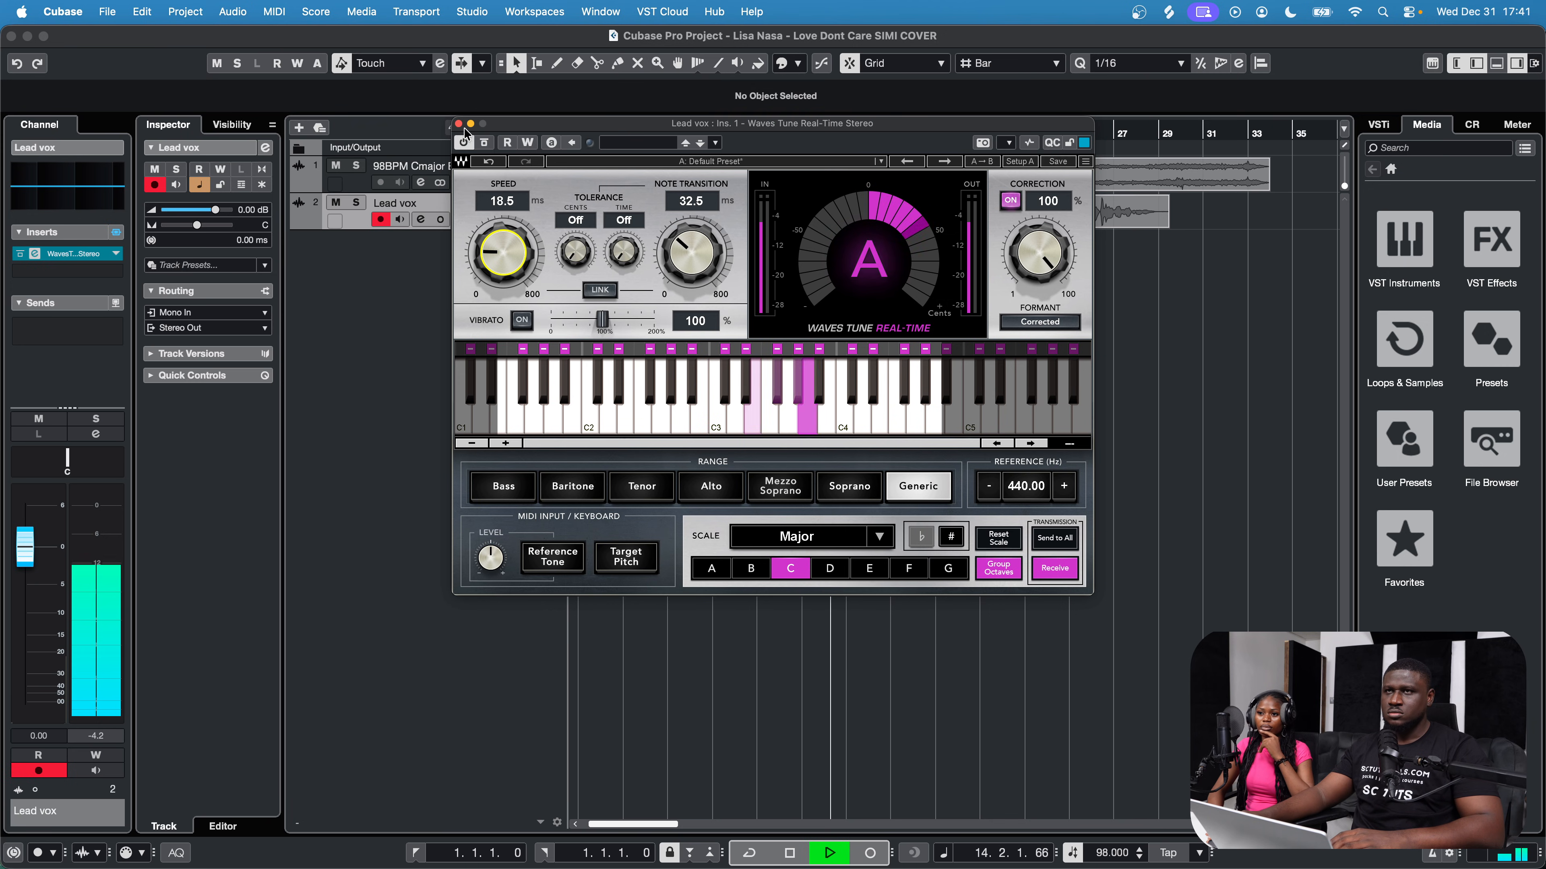
key("space")
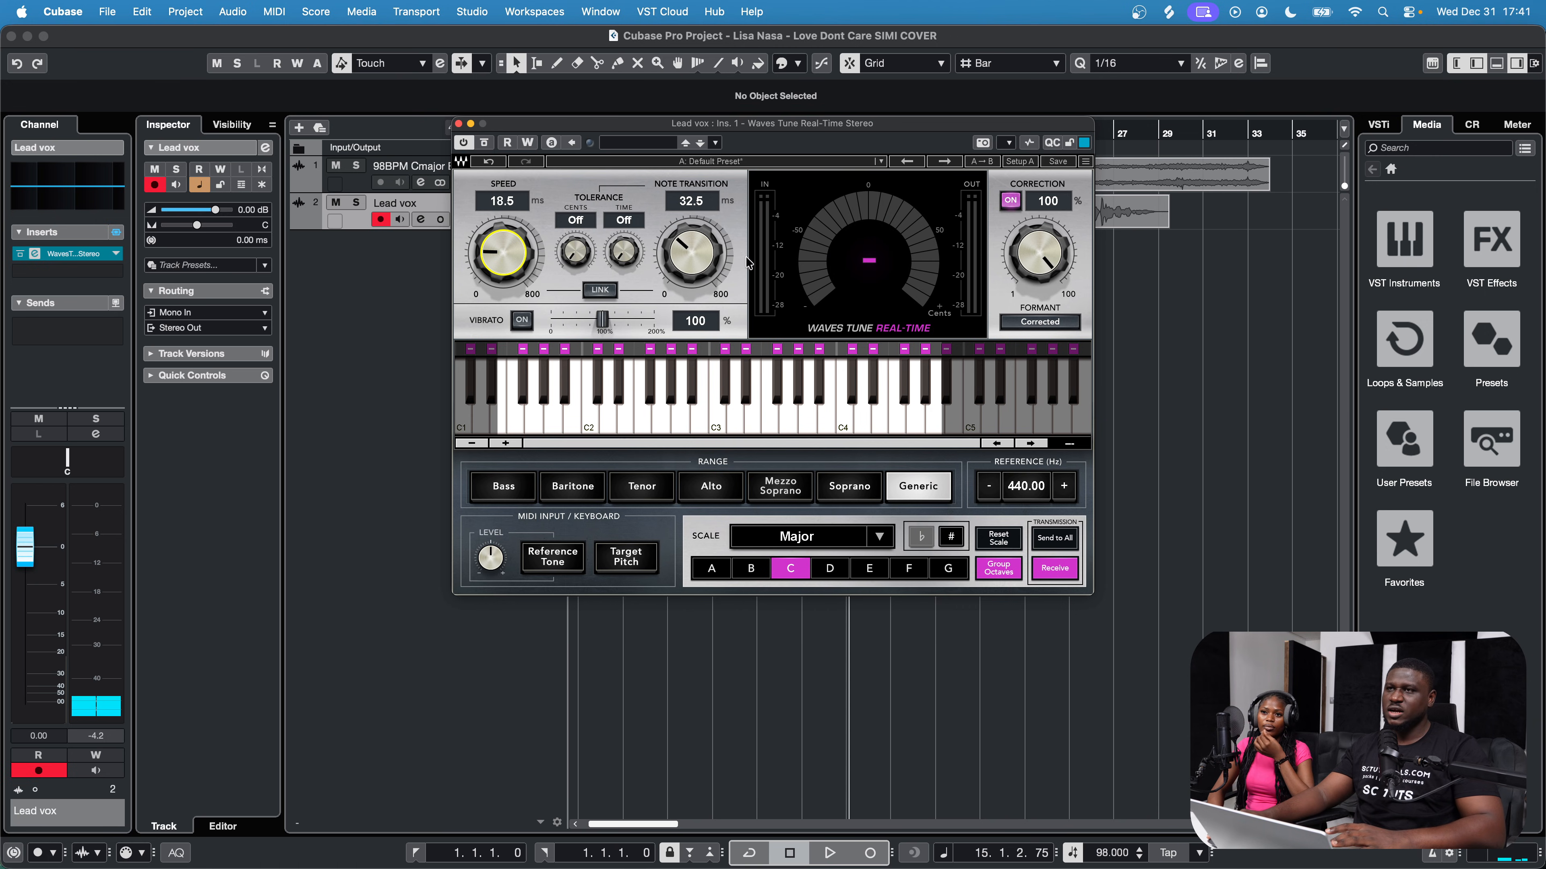
left_click(458, 125)
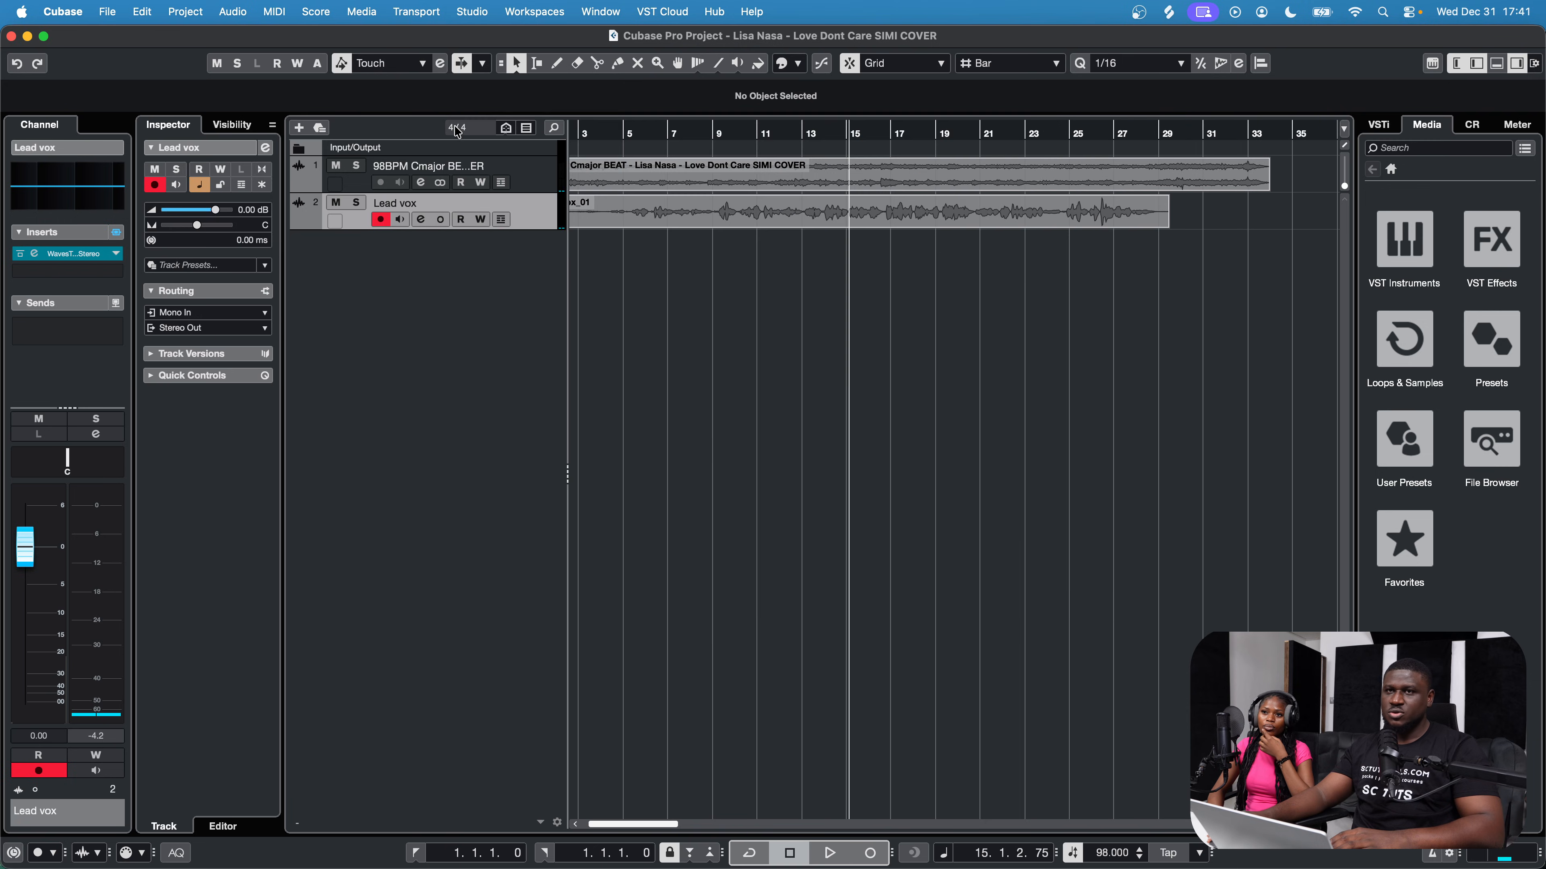
Step: Insert the stock Gate as the second effect on the Lead vox track
left_click(74, 274)
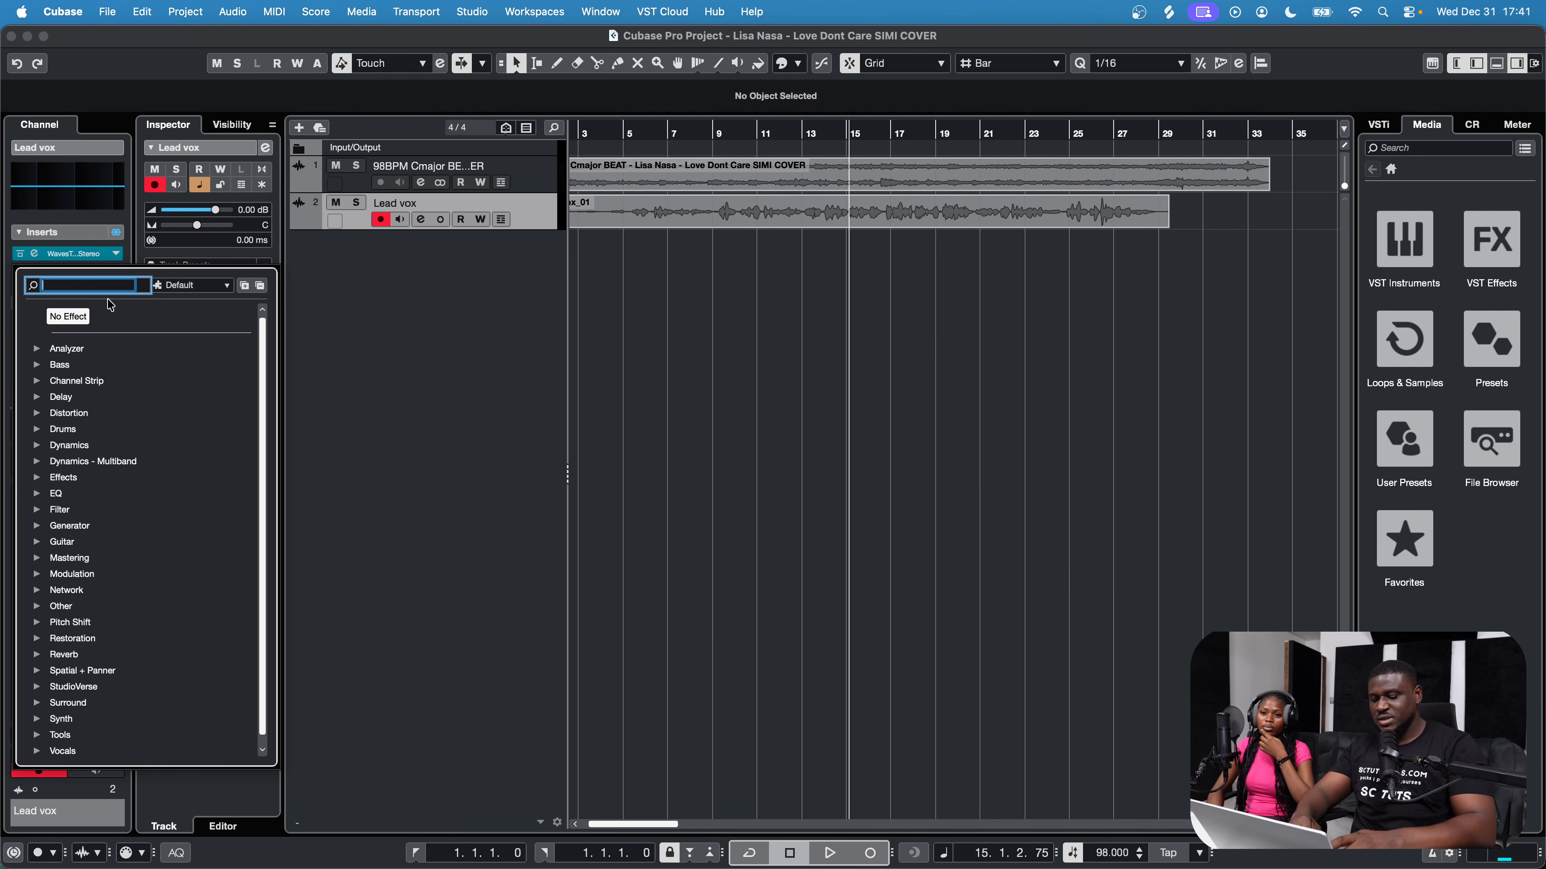
key("BackSpace")
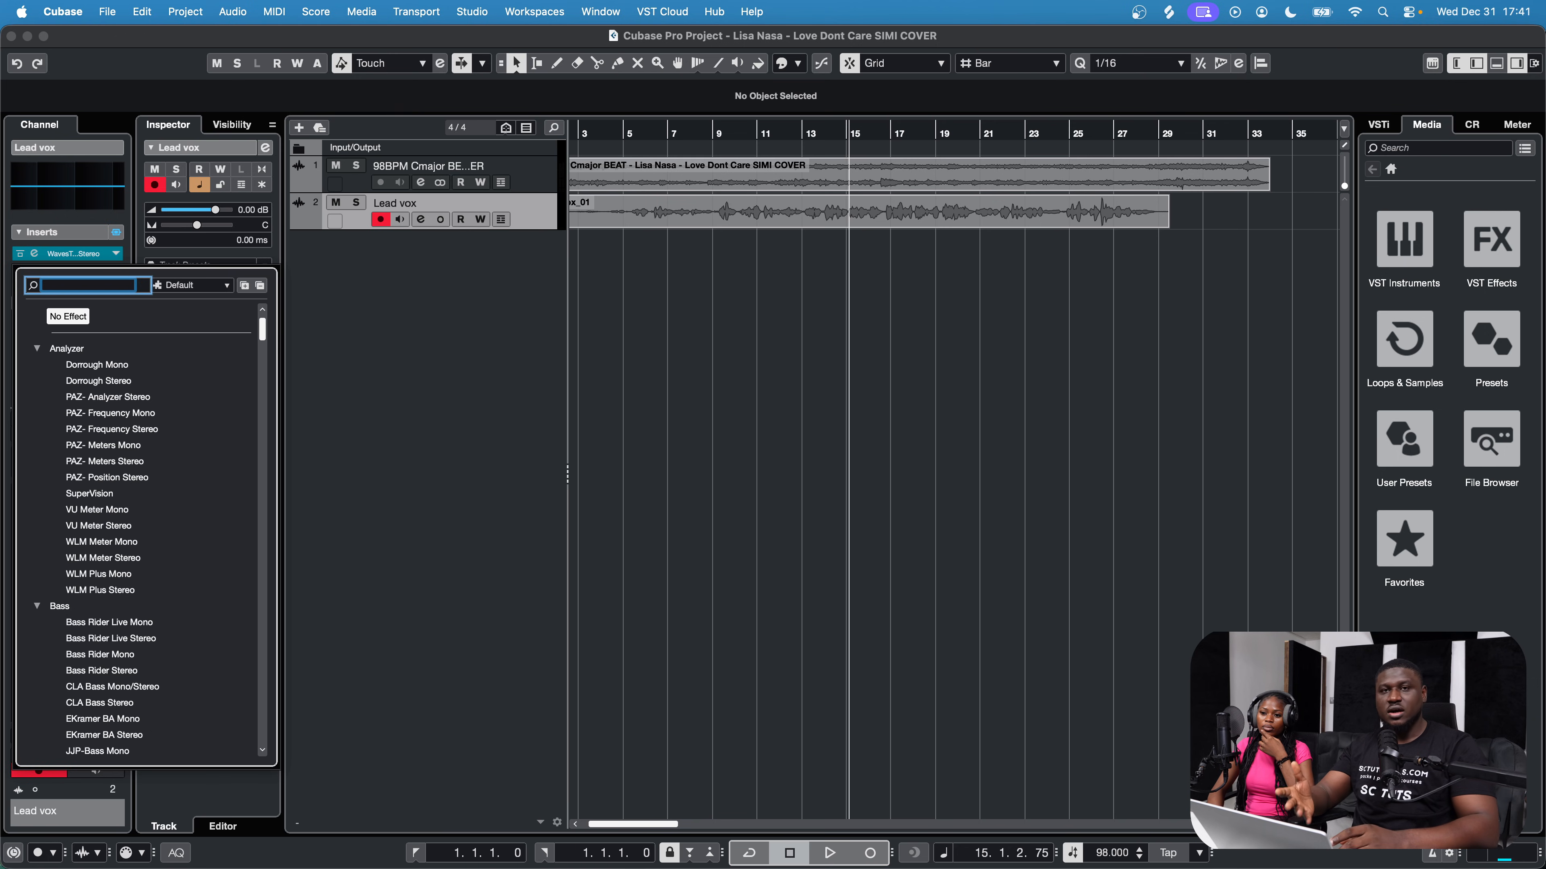
type("gate")
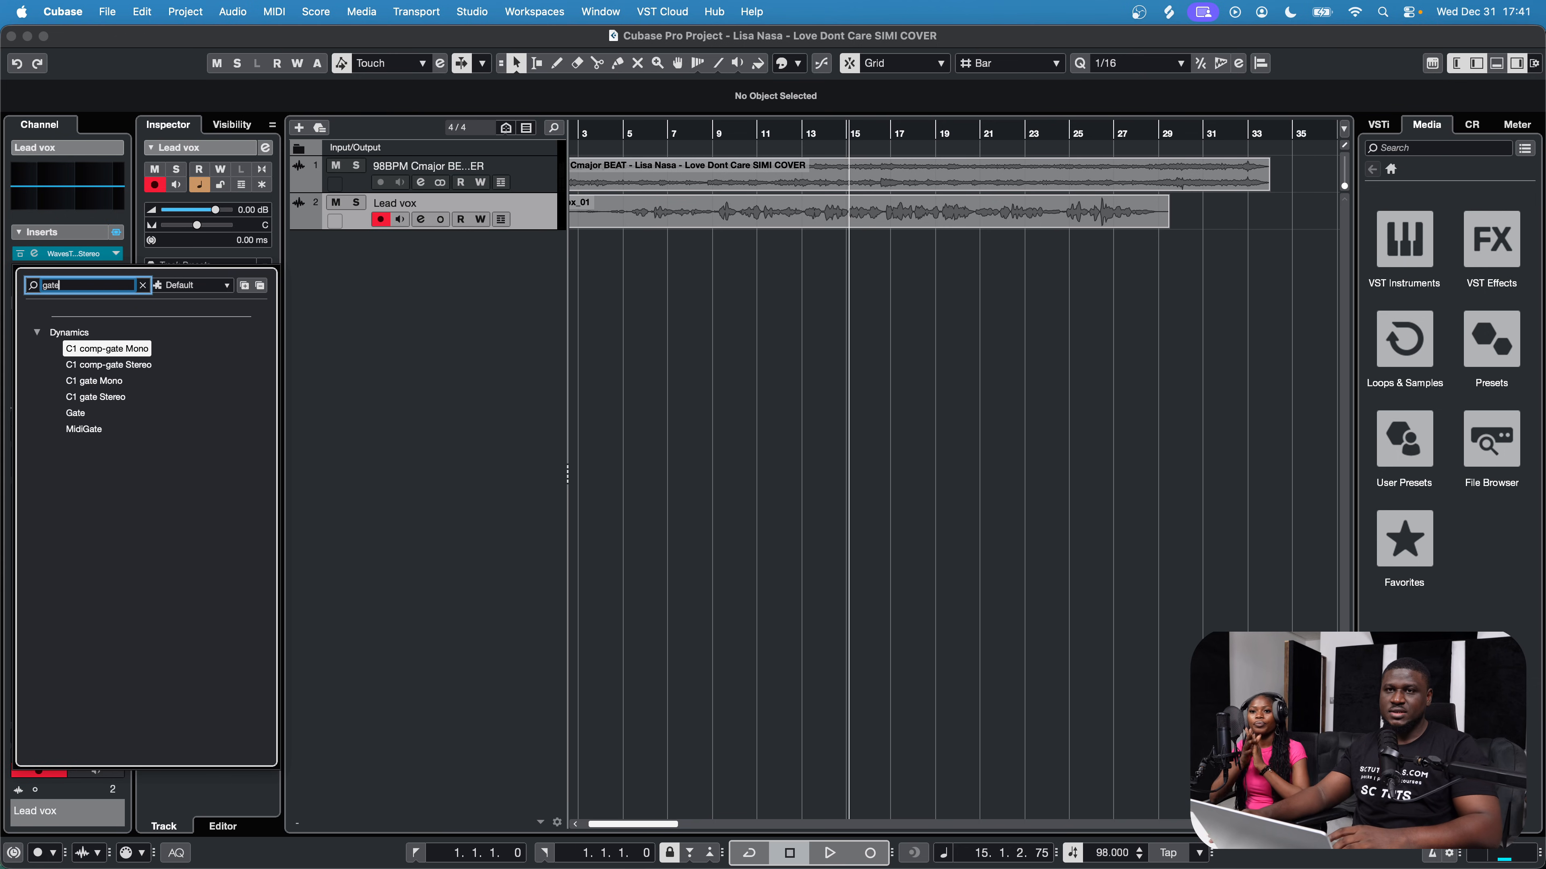
left_click(84, 414)
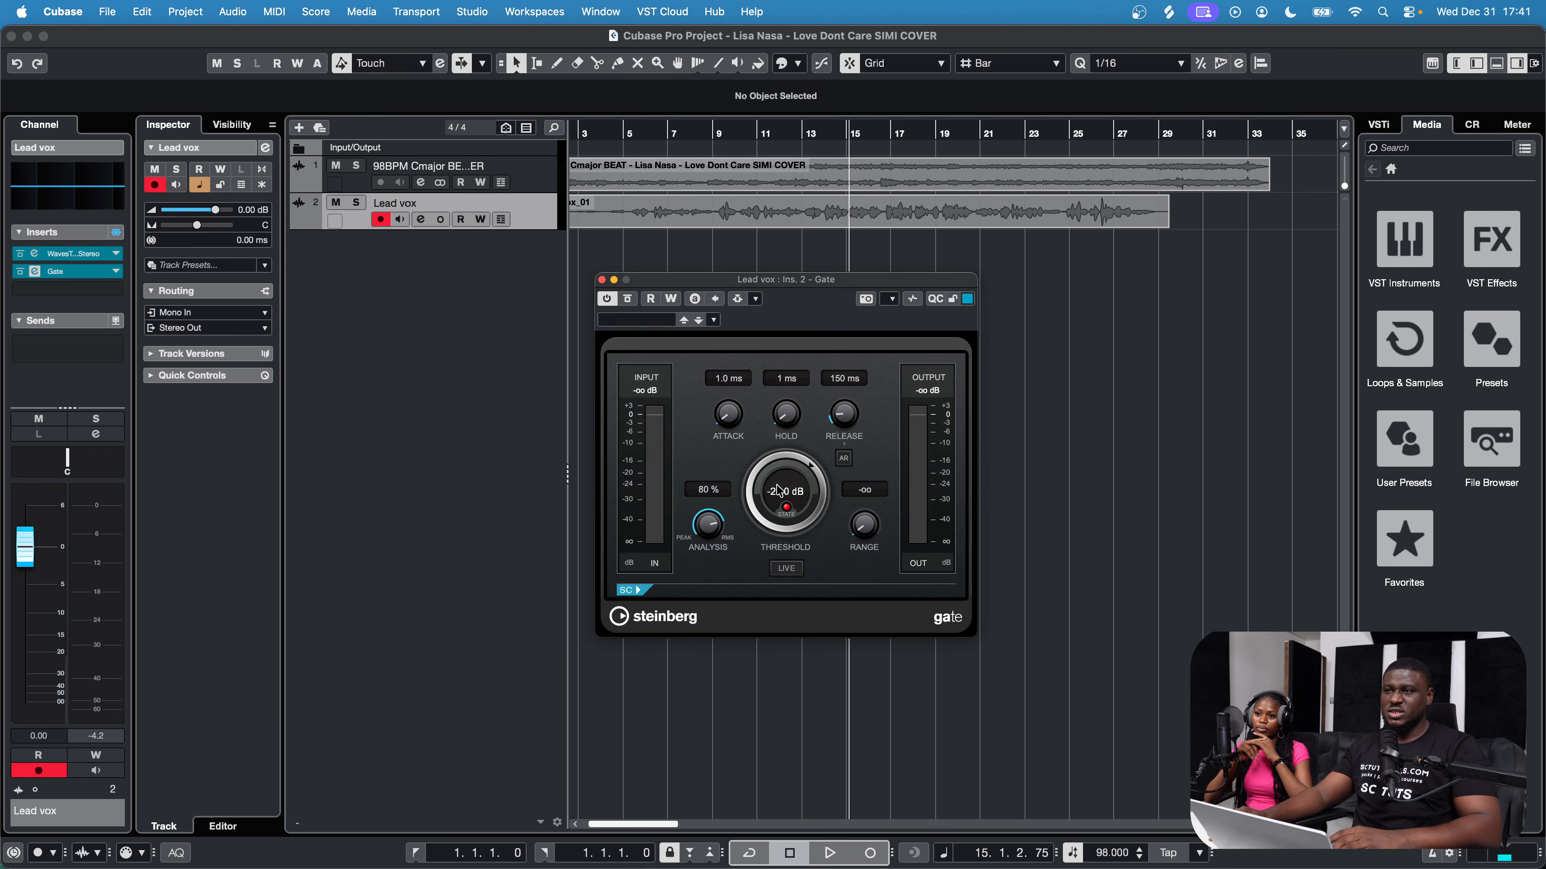
Step: Set the Gate's threshold to -35.3 dB while playing back the vocal, stop playback, and close the Gate
left_click_drag(782, 487, 783, 486)
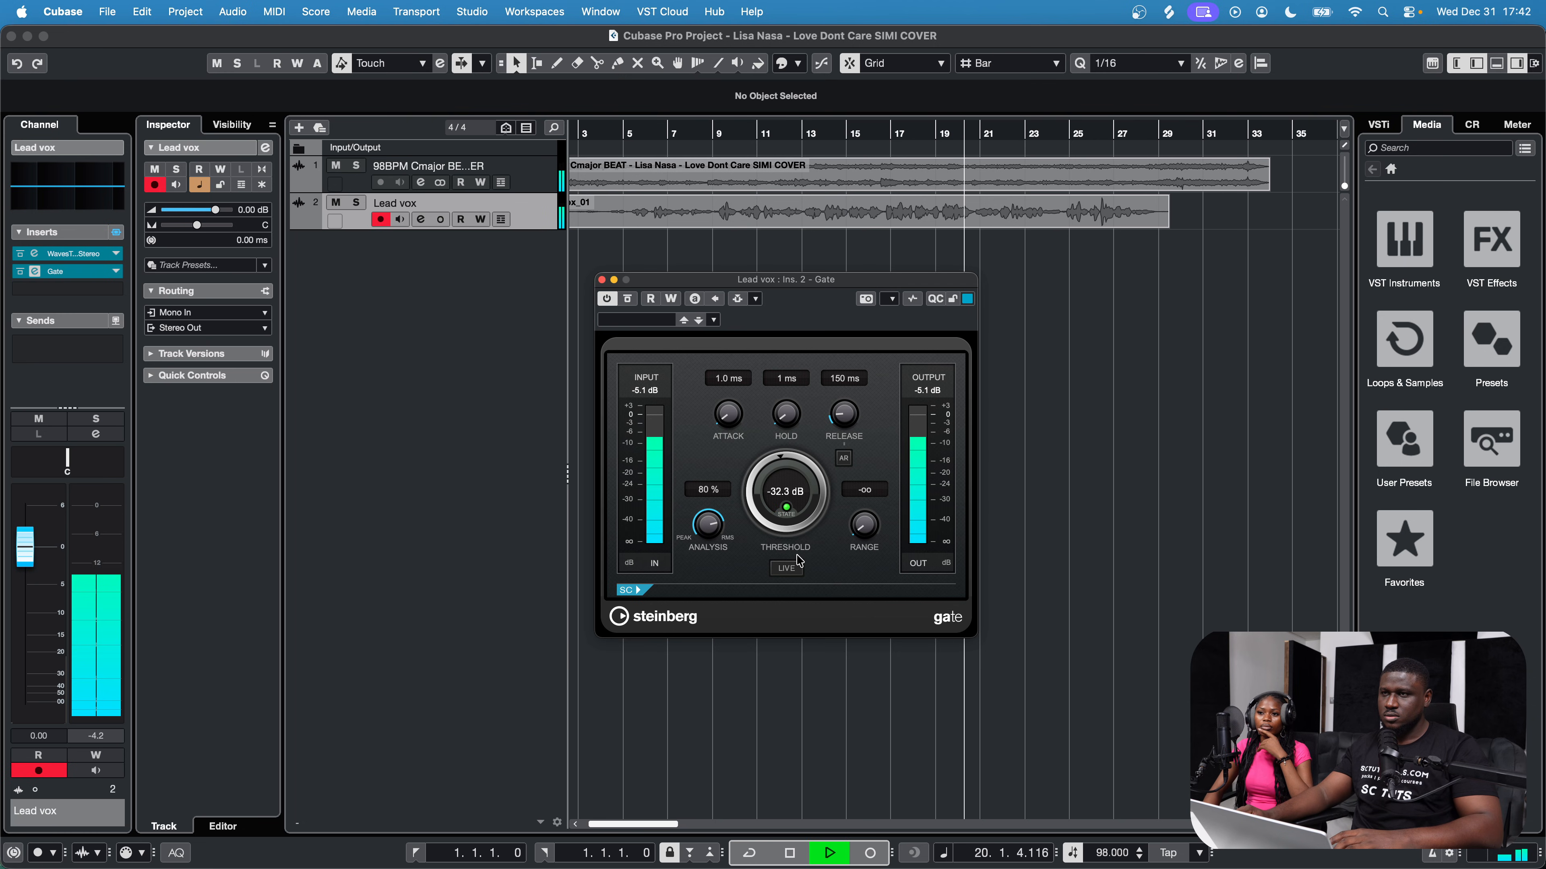
left_click_drag(804, 478, 805, 489)
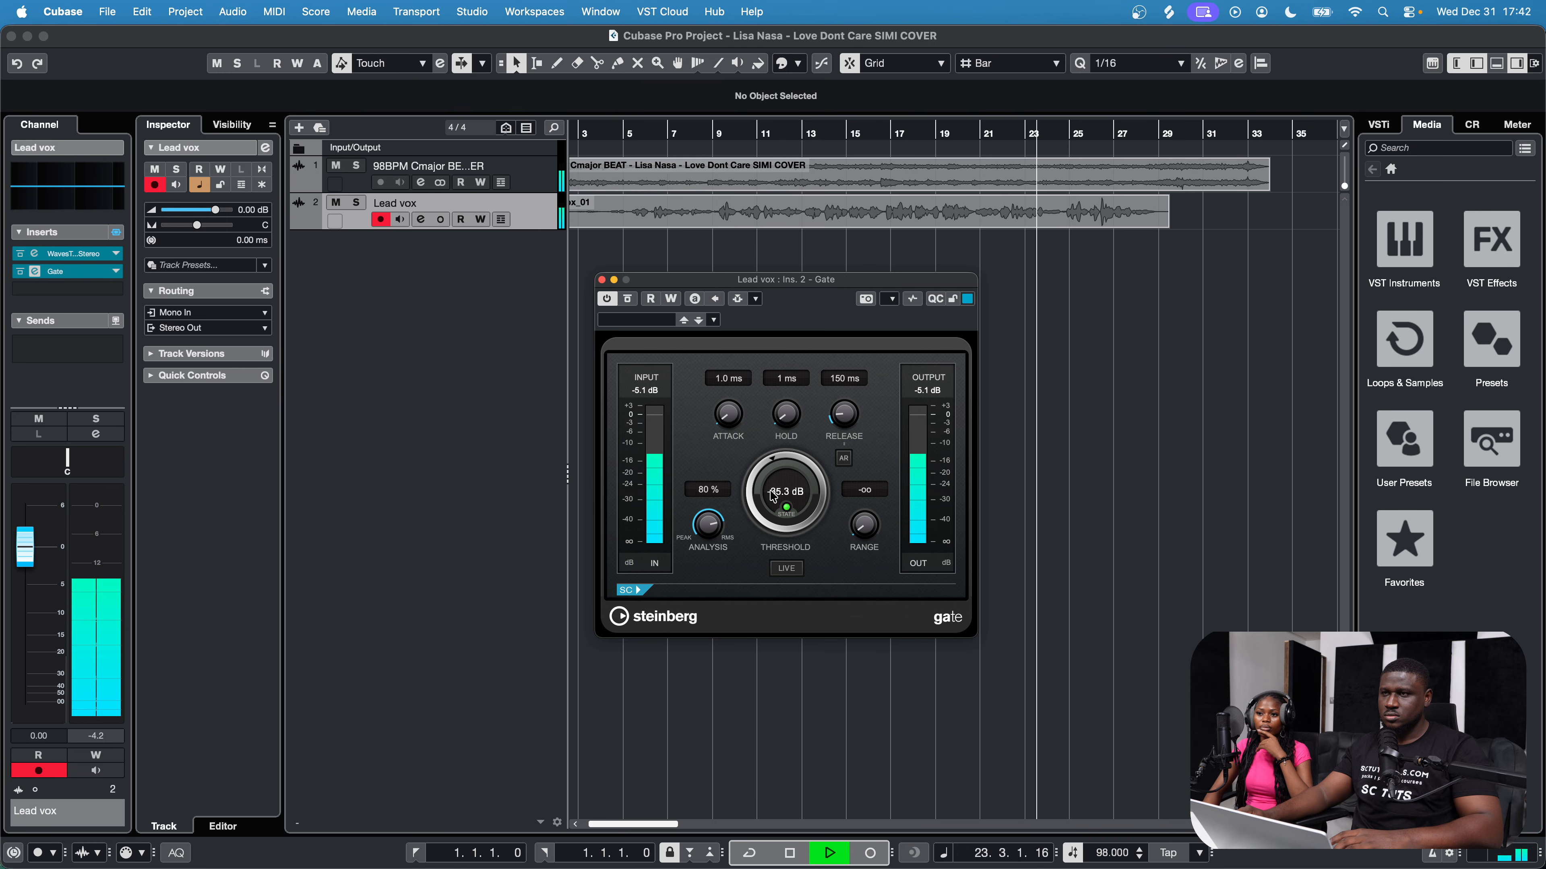
key("space")
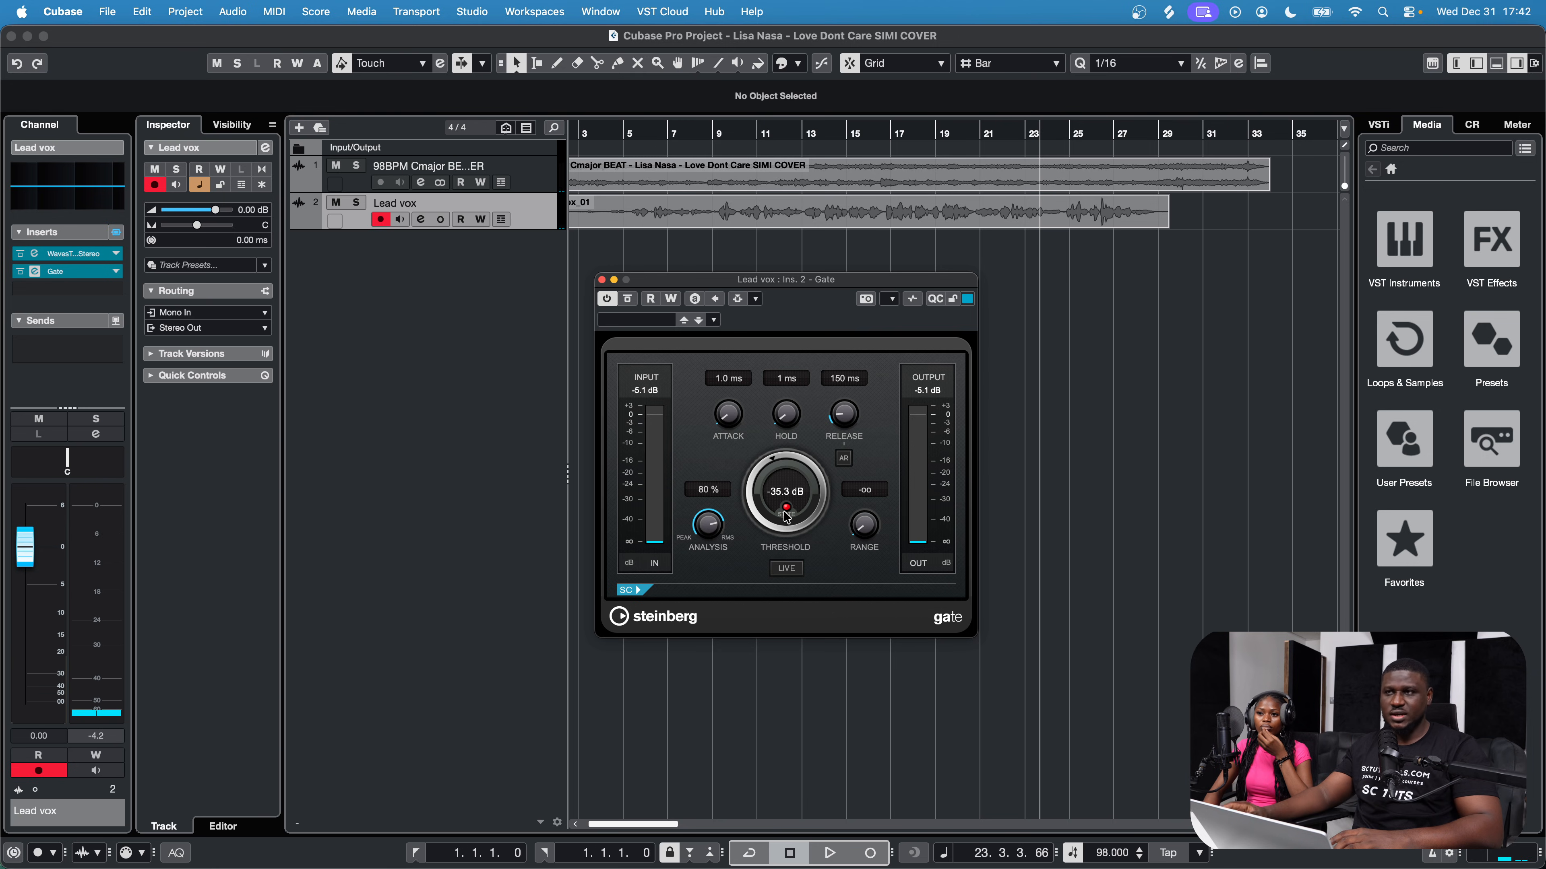
left_click(602, 280)
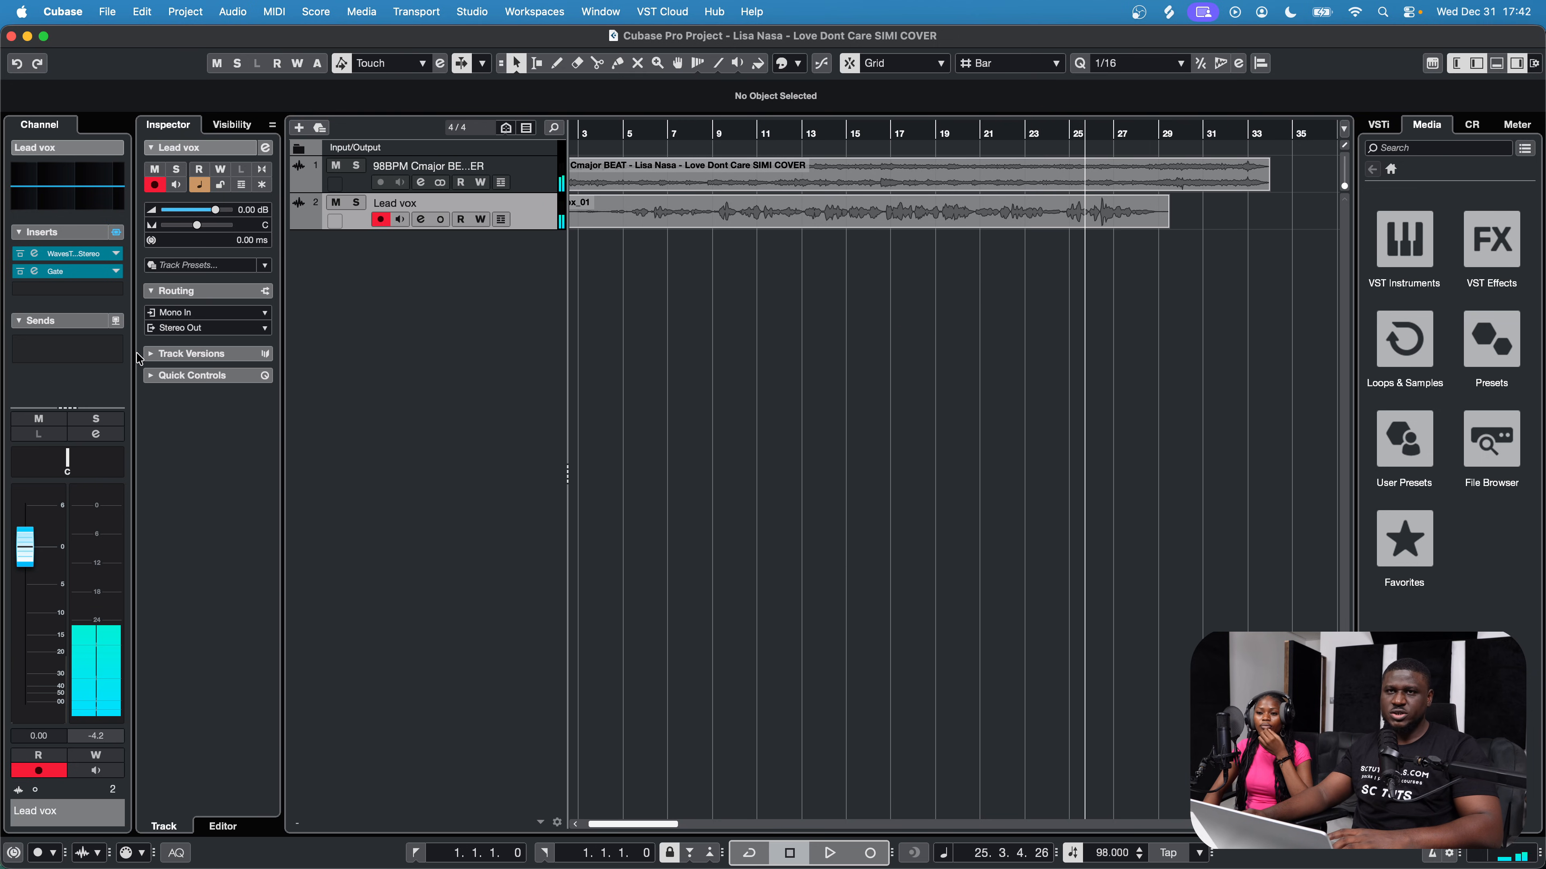
Step: Insert the stock Compressor as the third effect on the Lead vox track
left_click(61, 290)
type("comp")
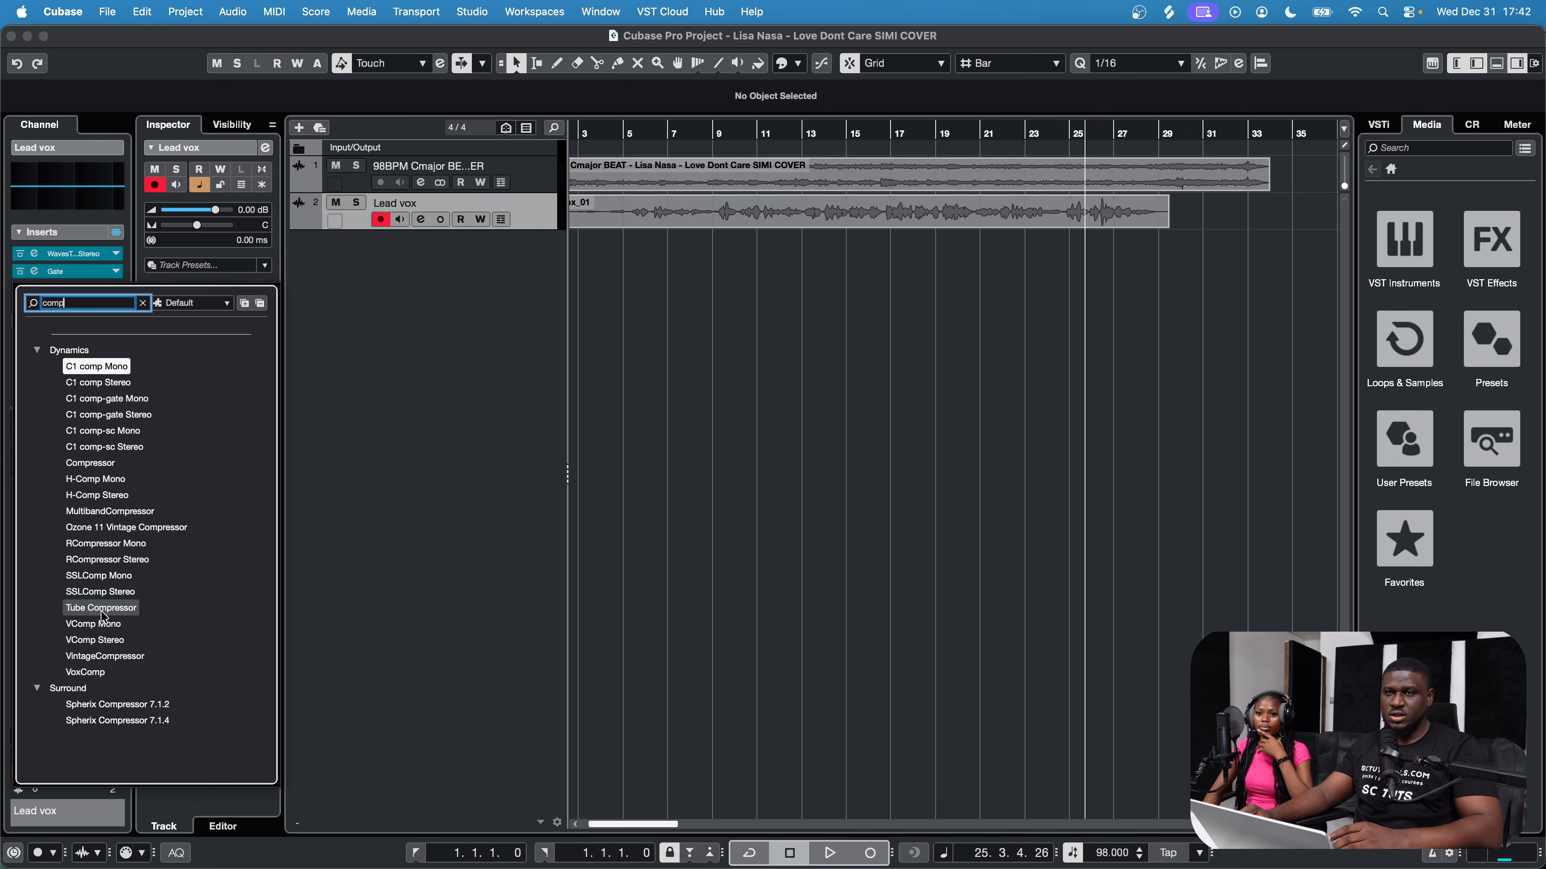
left_click(90, 463)
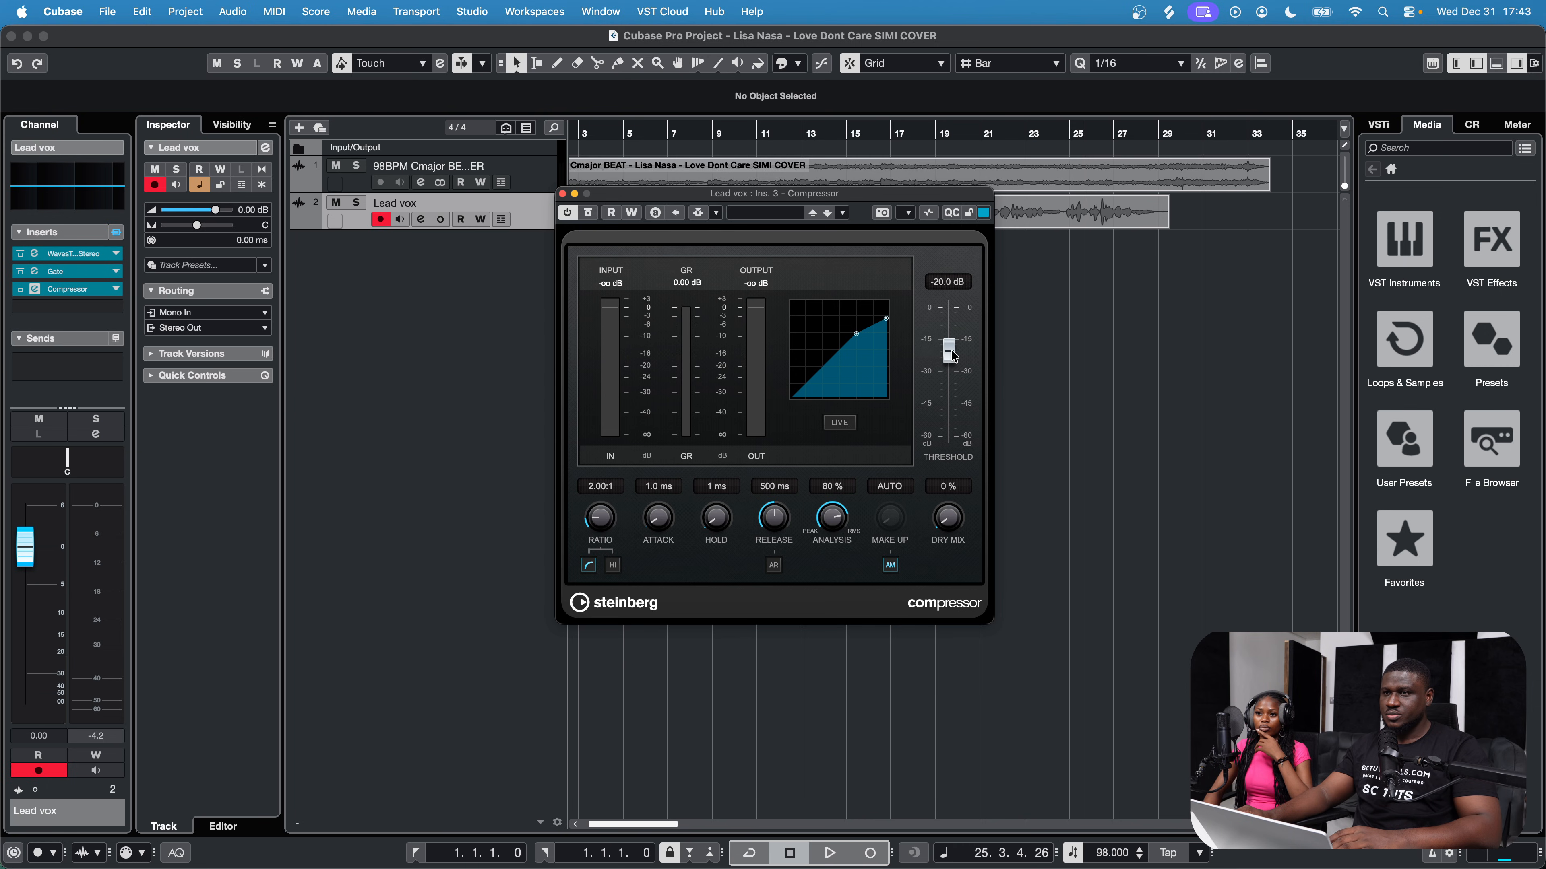
Step: Set the Compressor's ratio to 4.03:1 and its threshold to -21.0 dB while playing back the vocal with the beat
key("space")
left_click_drag(951, 351, 951, 368)
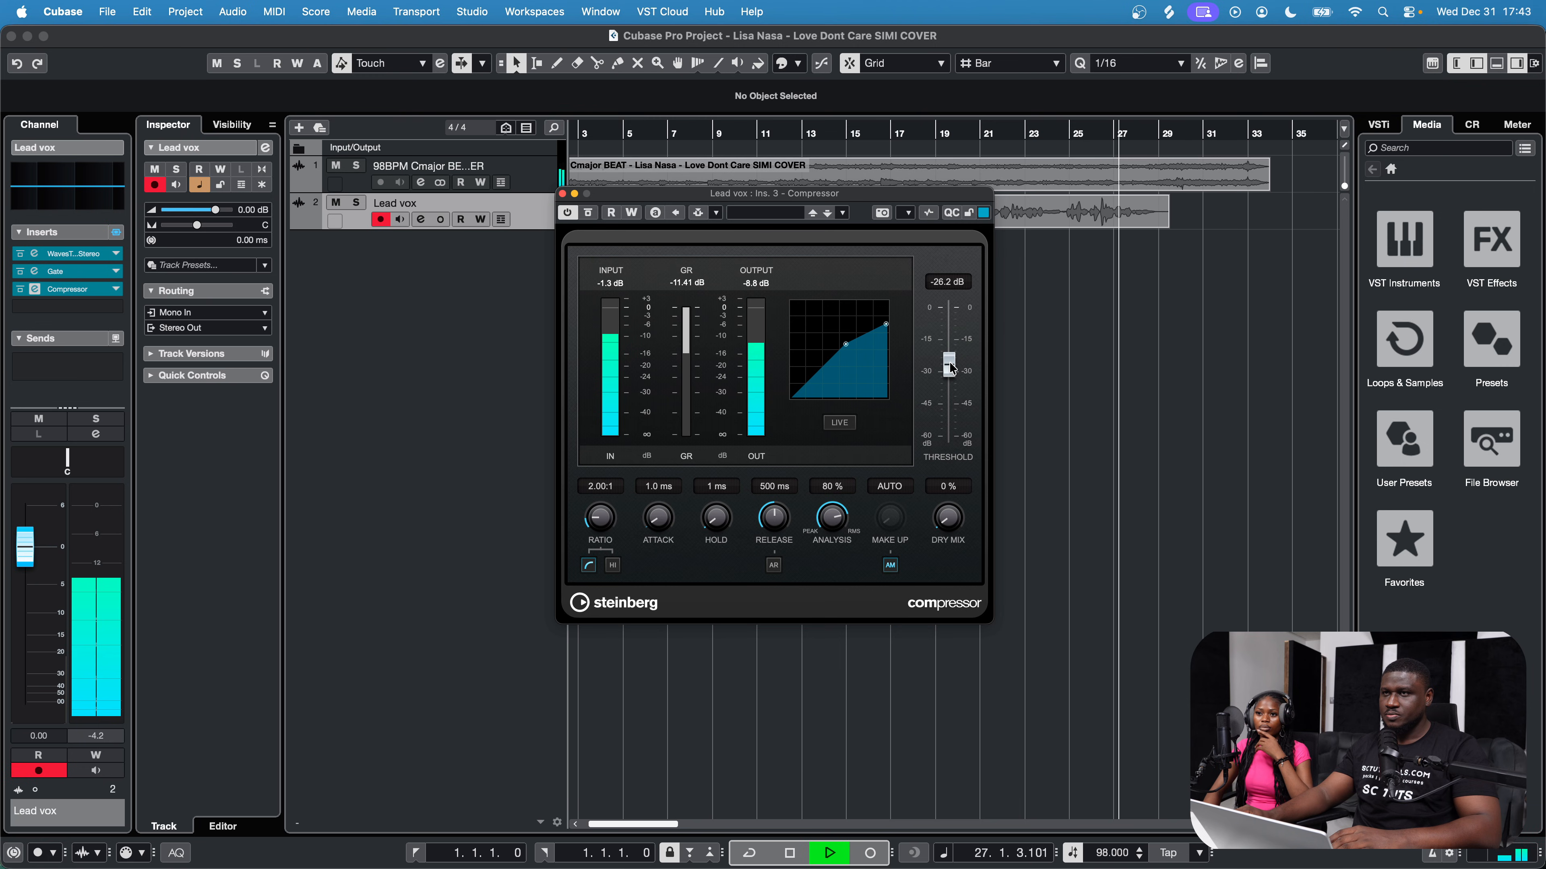
key("space")
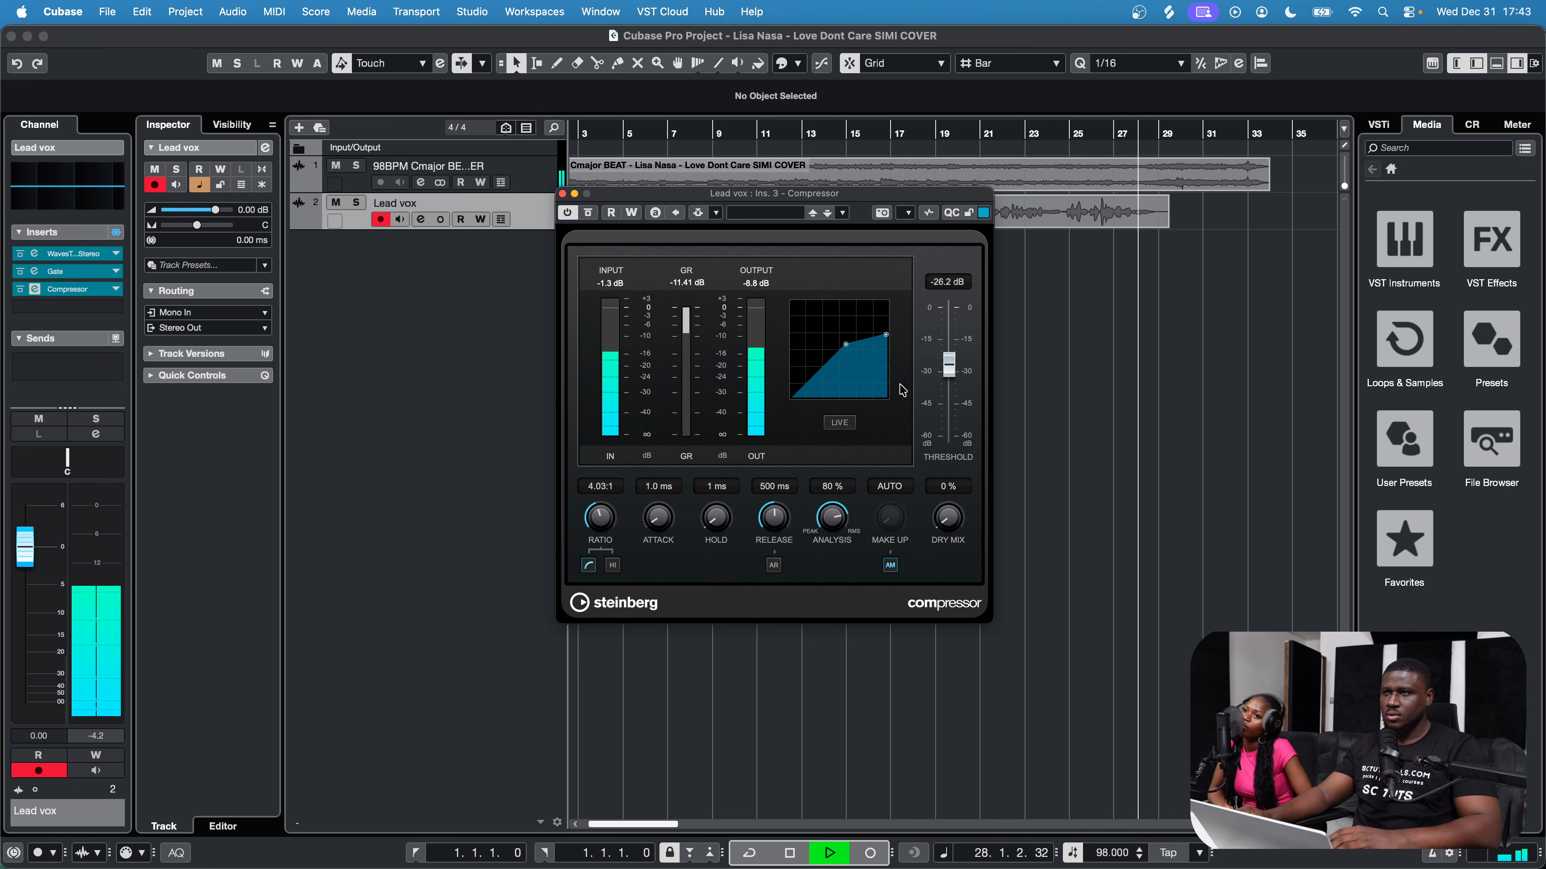
left_click_drag(948, 365, 948, 363)
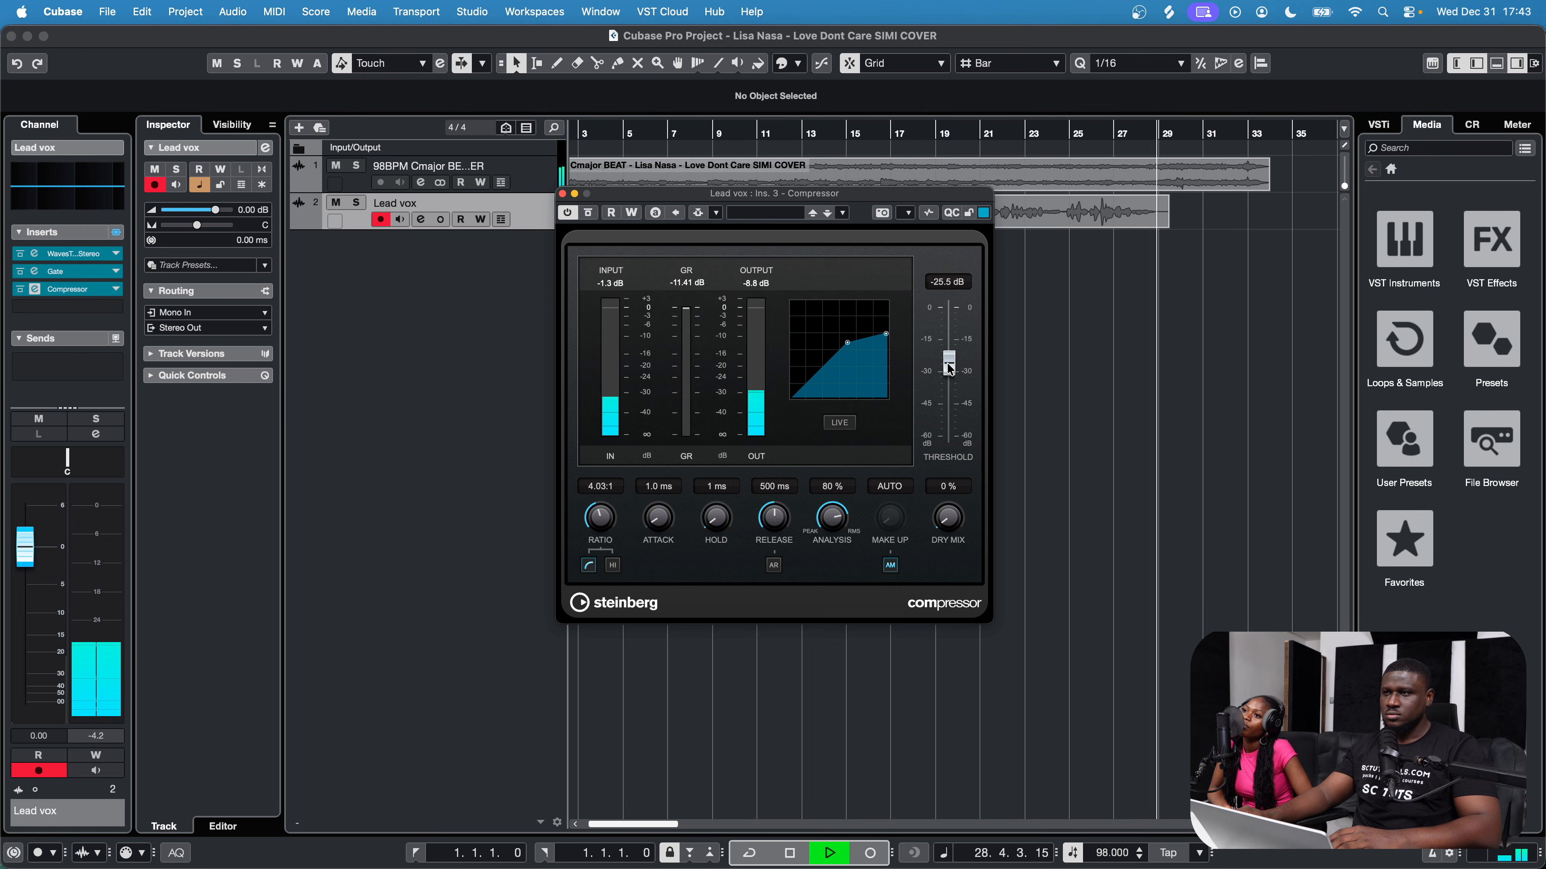
left_click(689, 132)
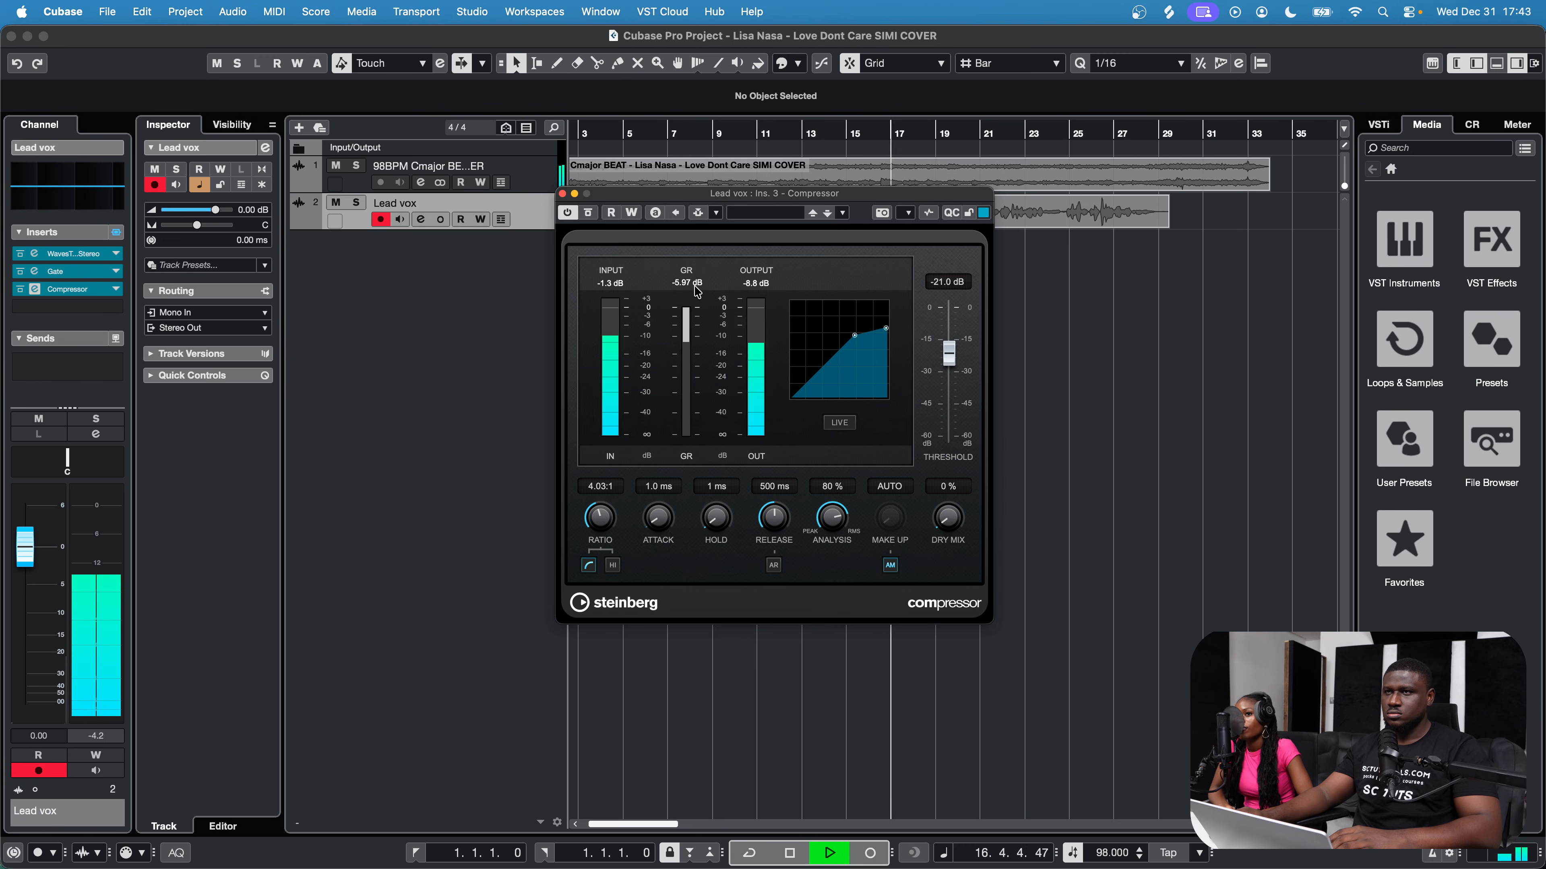
Step: Stop playback, close the Compressor, and lower the Lead vox fader to -2.81 dB, auditioning it against the beat
key("space")
left_click(563, 193)
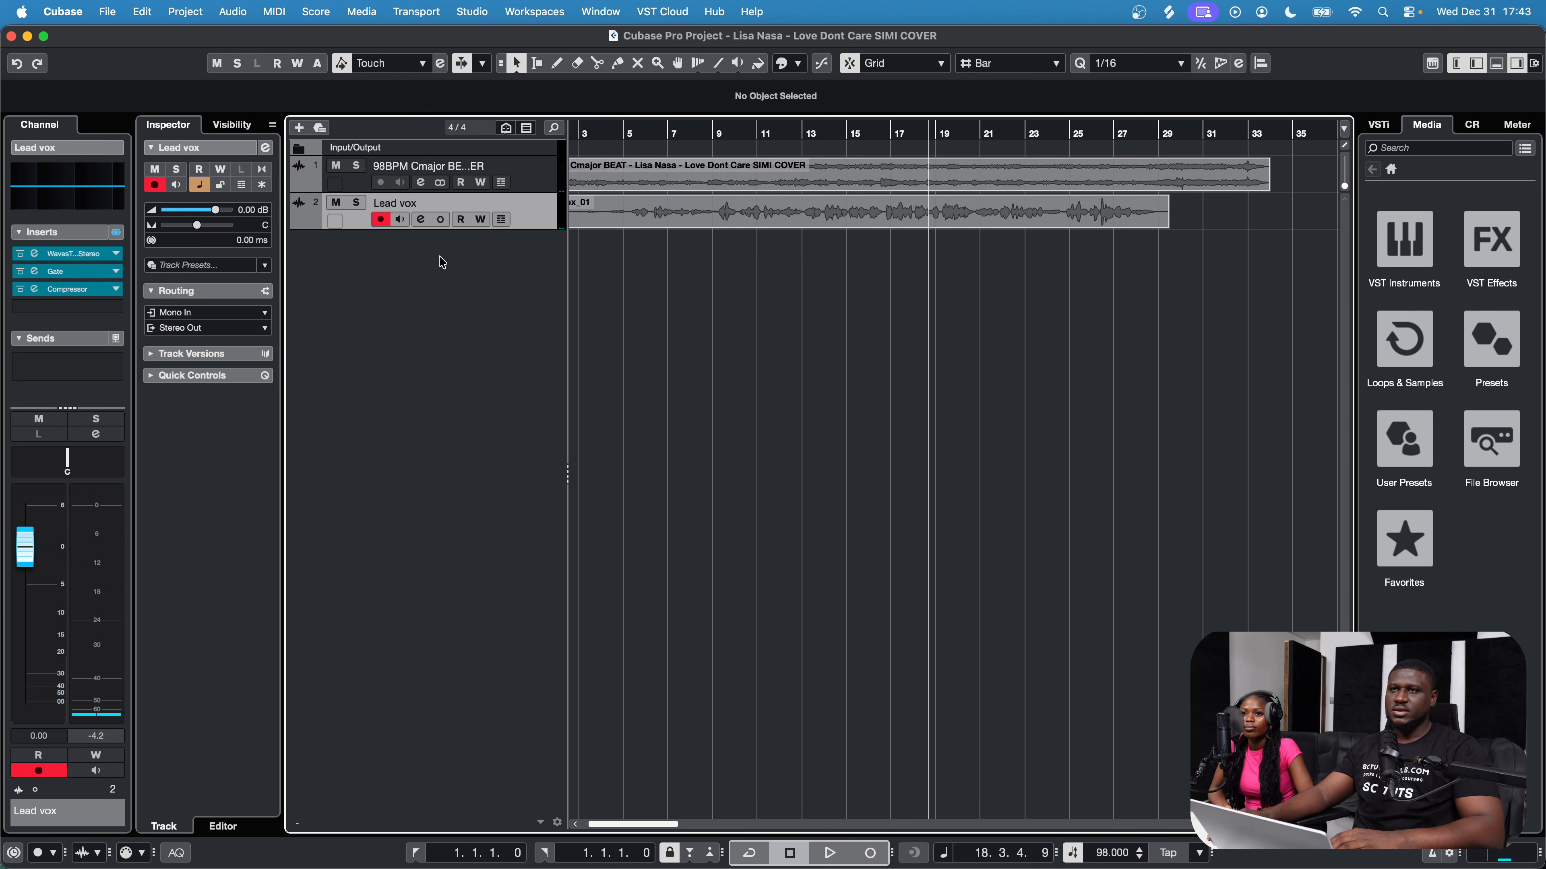
left_click_drag(37, 559, 35, 583)
key("space")
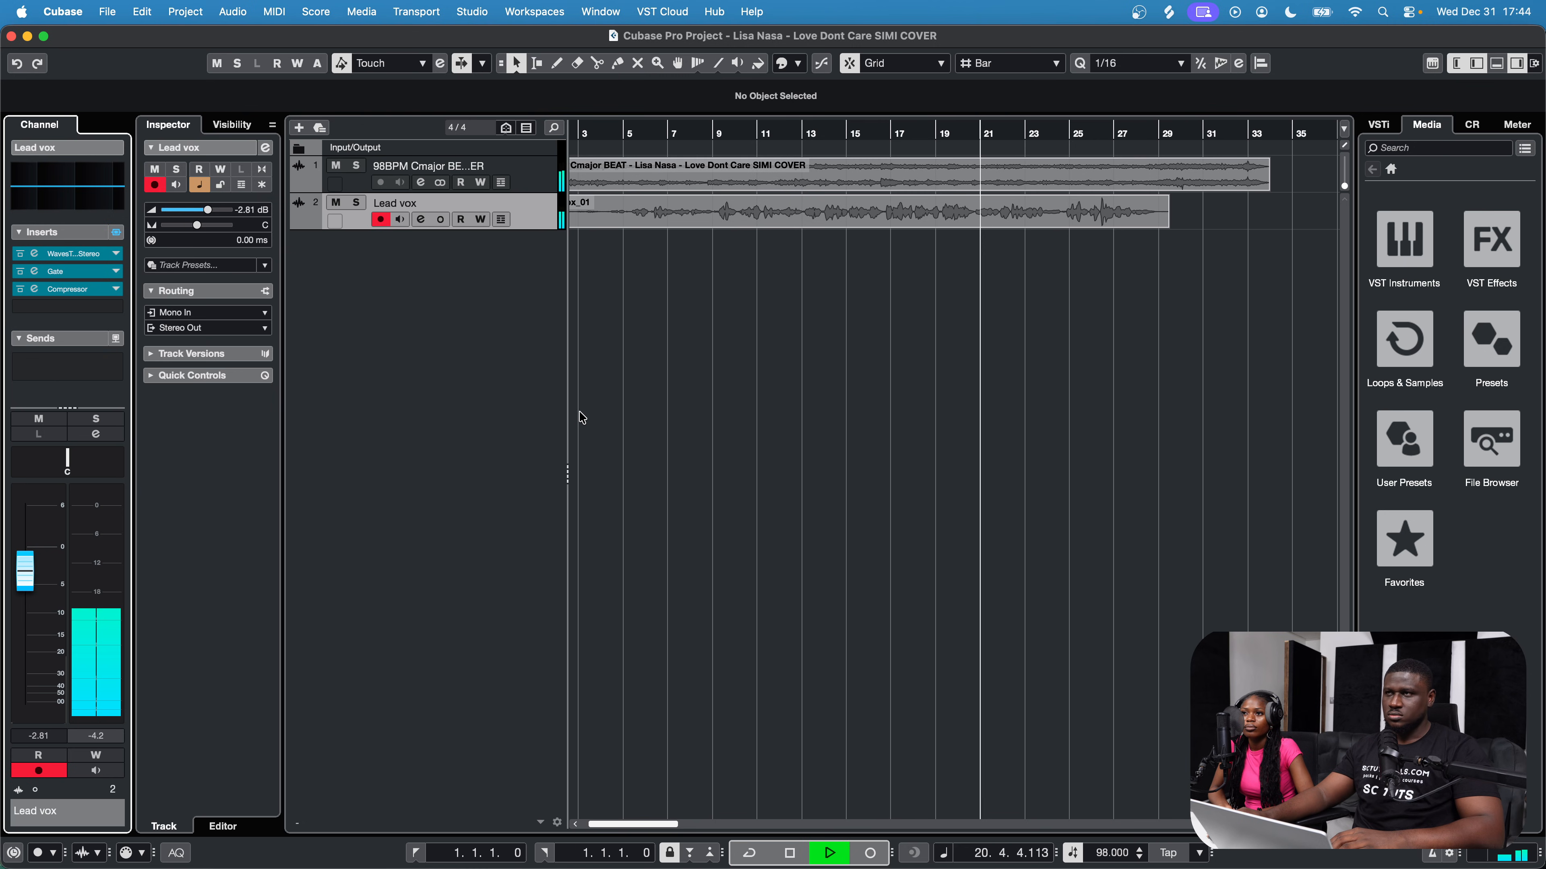
left_click(606, 403)
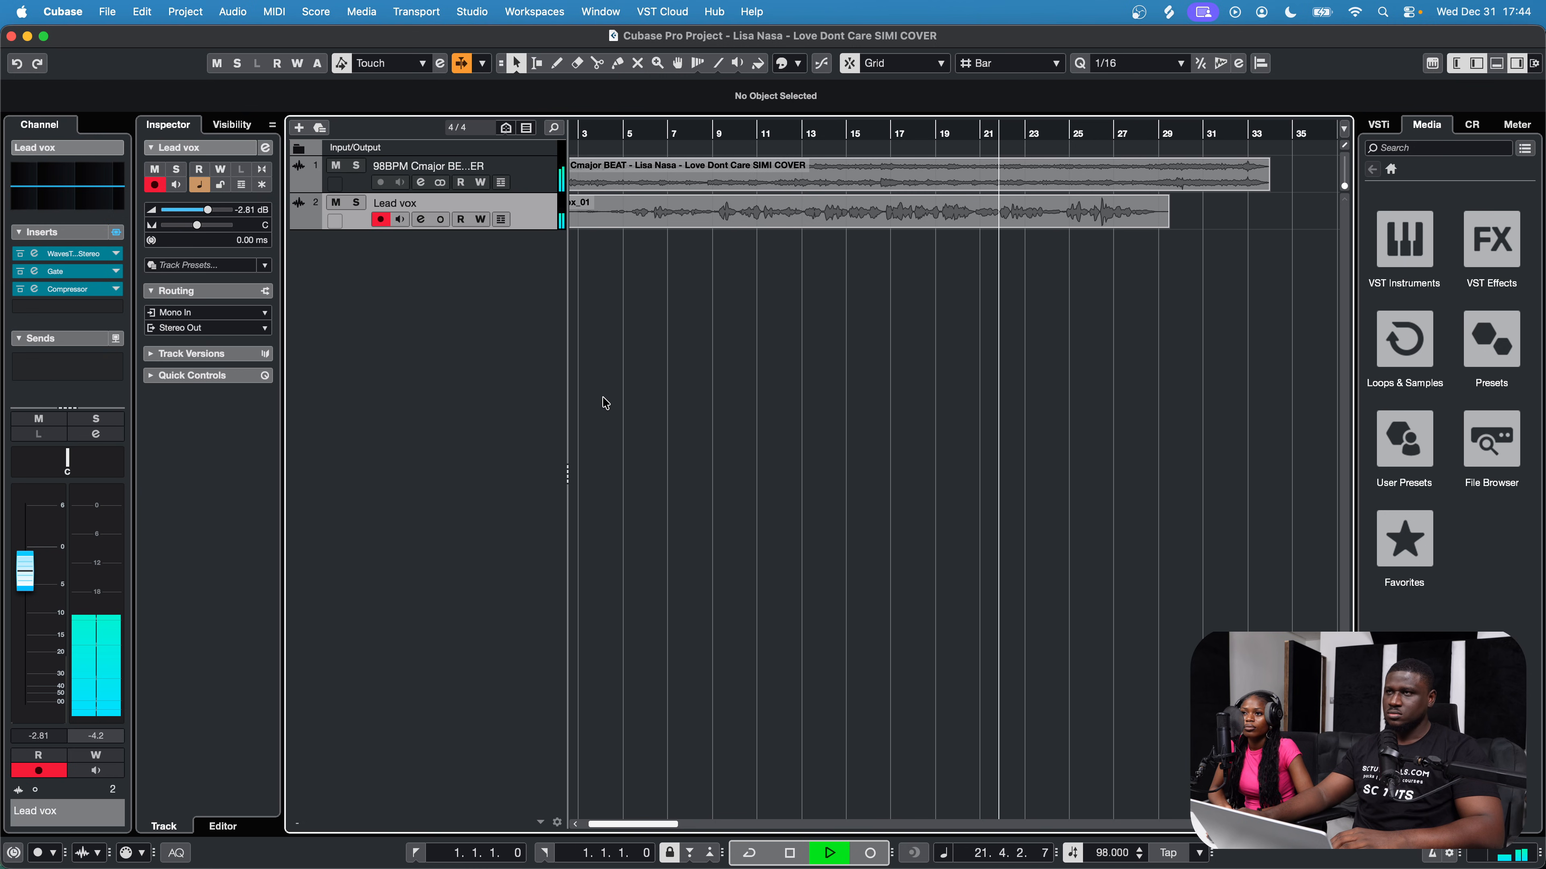
key("space")
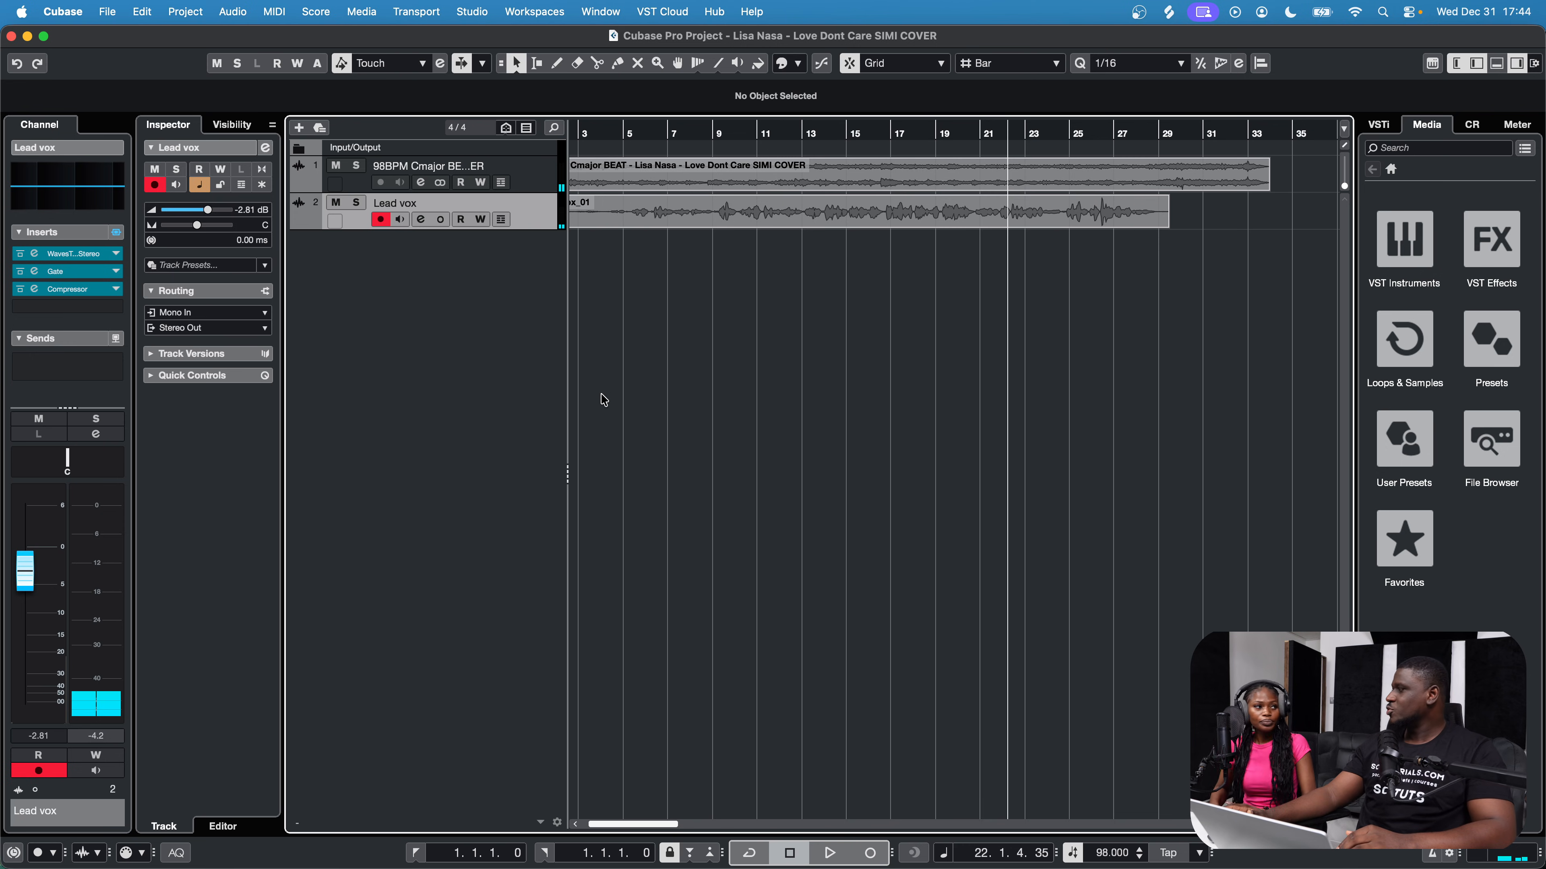
Step: Delete the Lead vox_01 clip, return to the project start, and undo the deletion
left_click(716, 211)
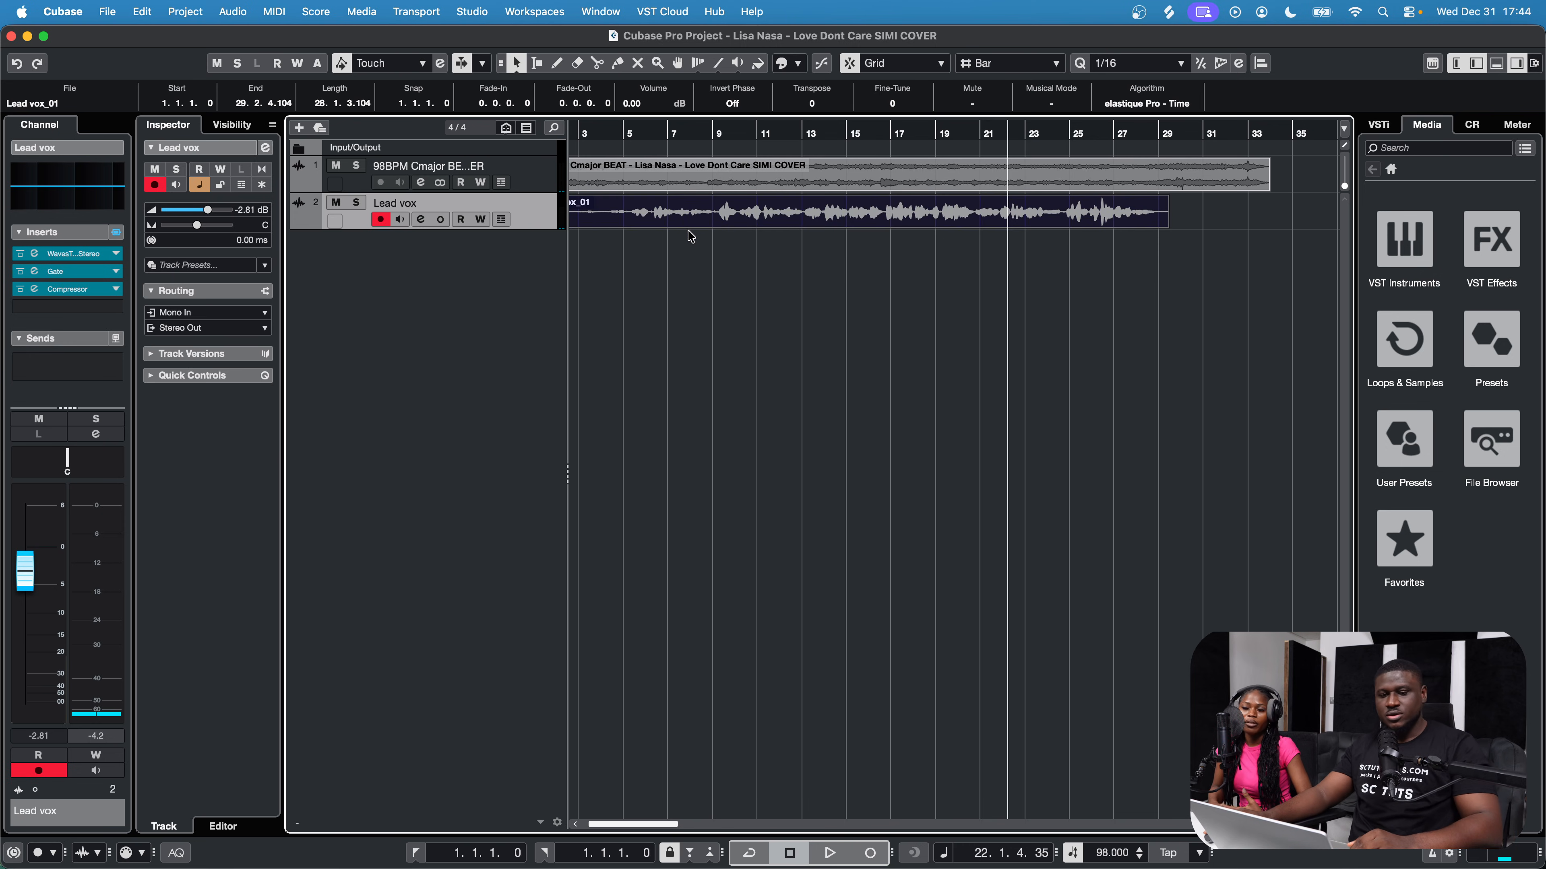
key("BackSpace")
key("Home")
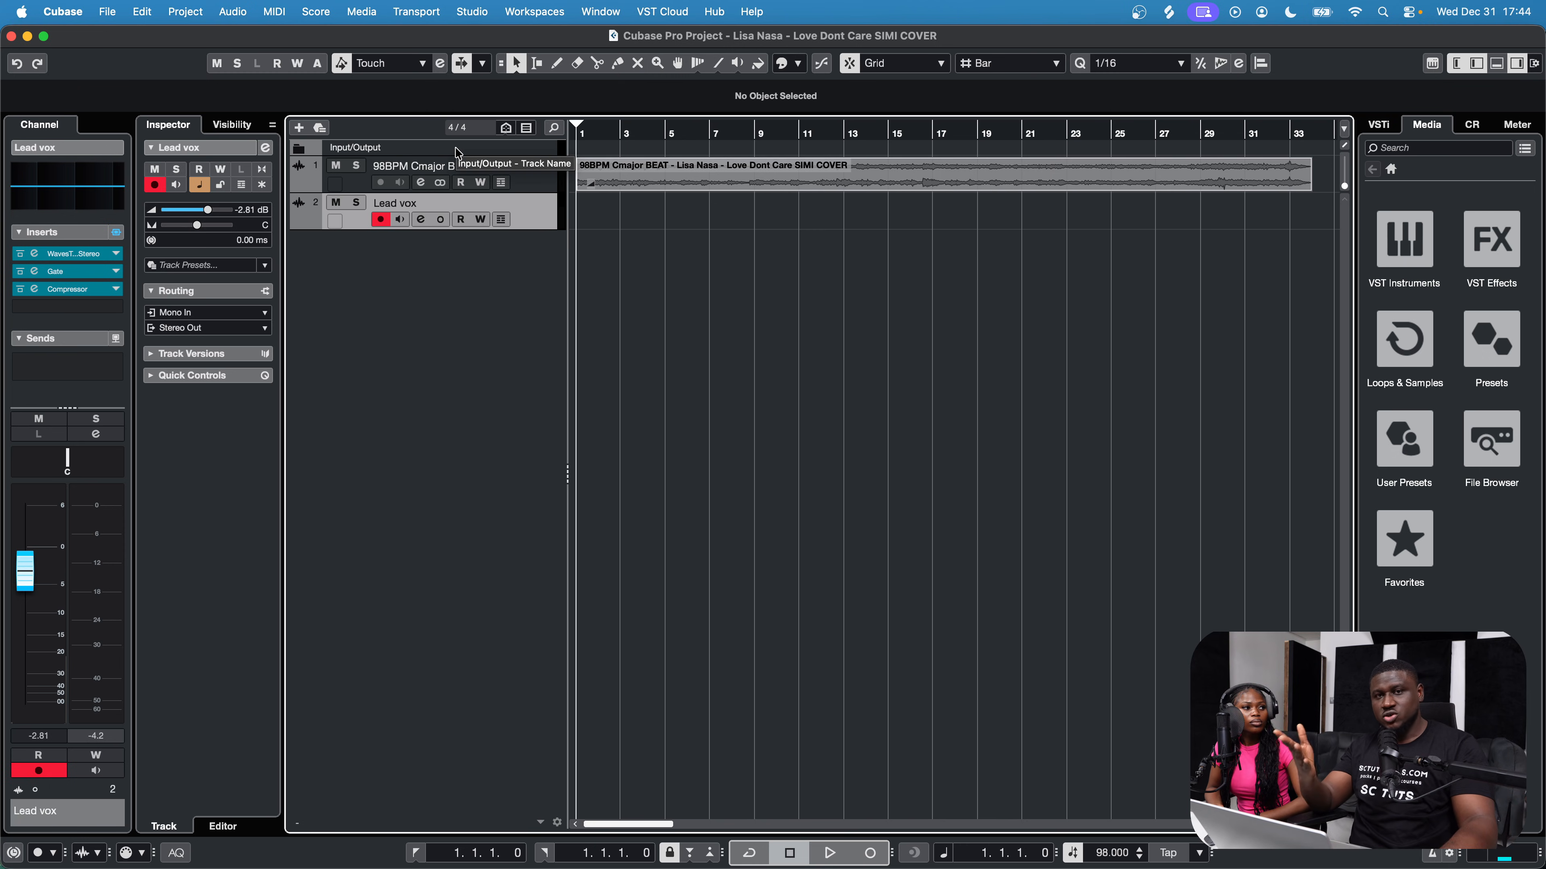
key("super+z")
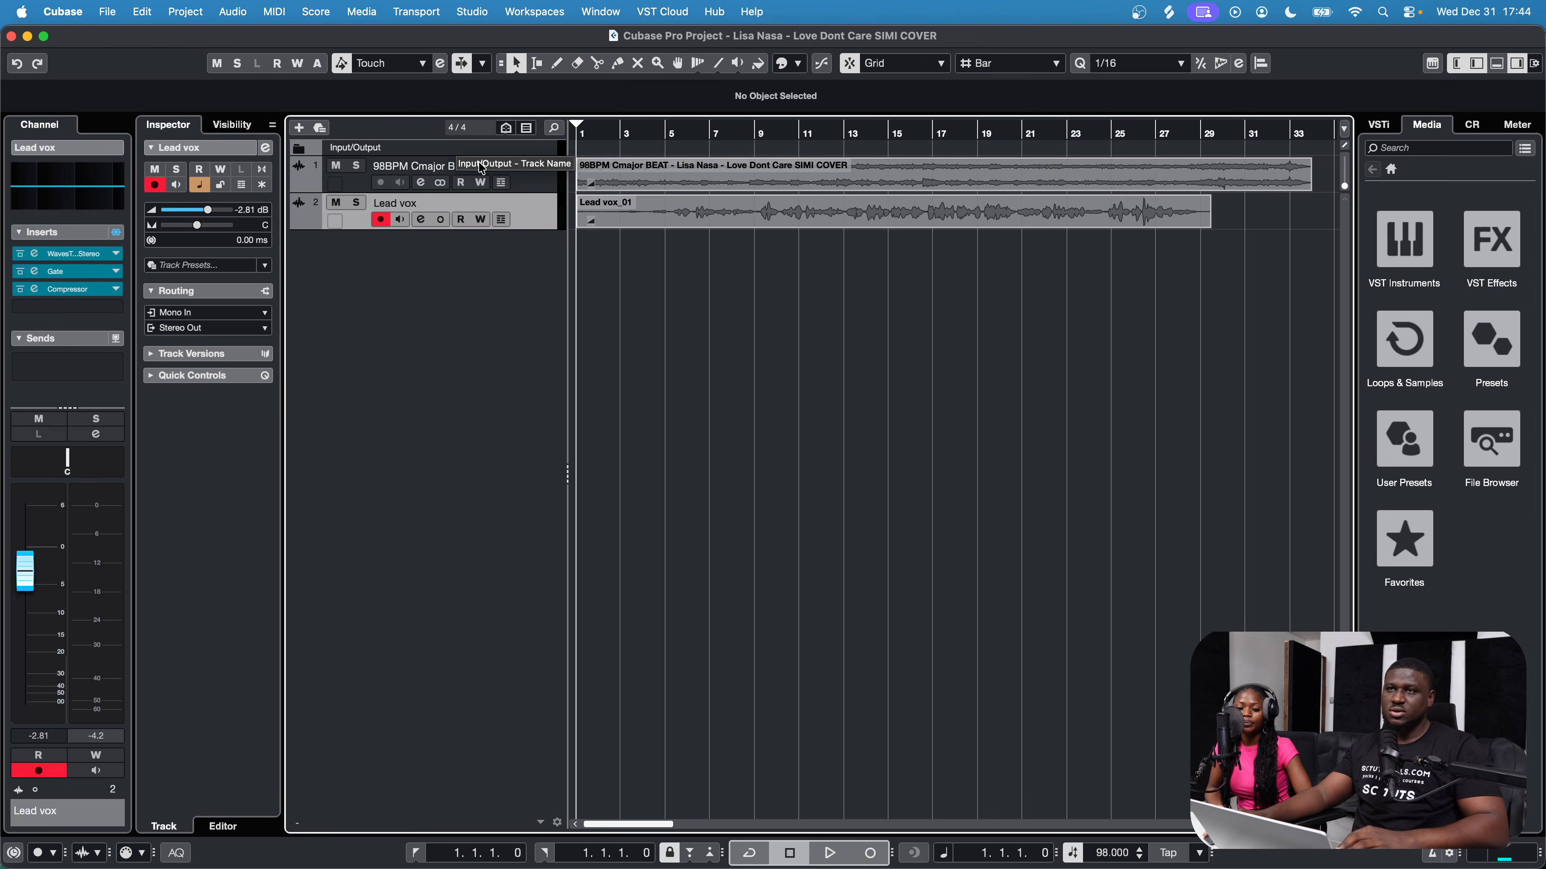
Step: Try duplicating the Lead vox track together with its clip, and undo the duplication
right_click(541, 221)
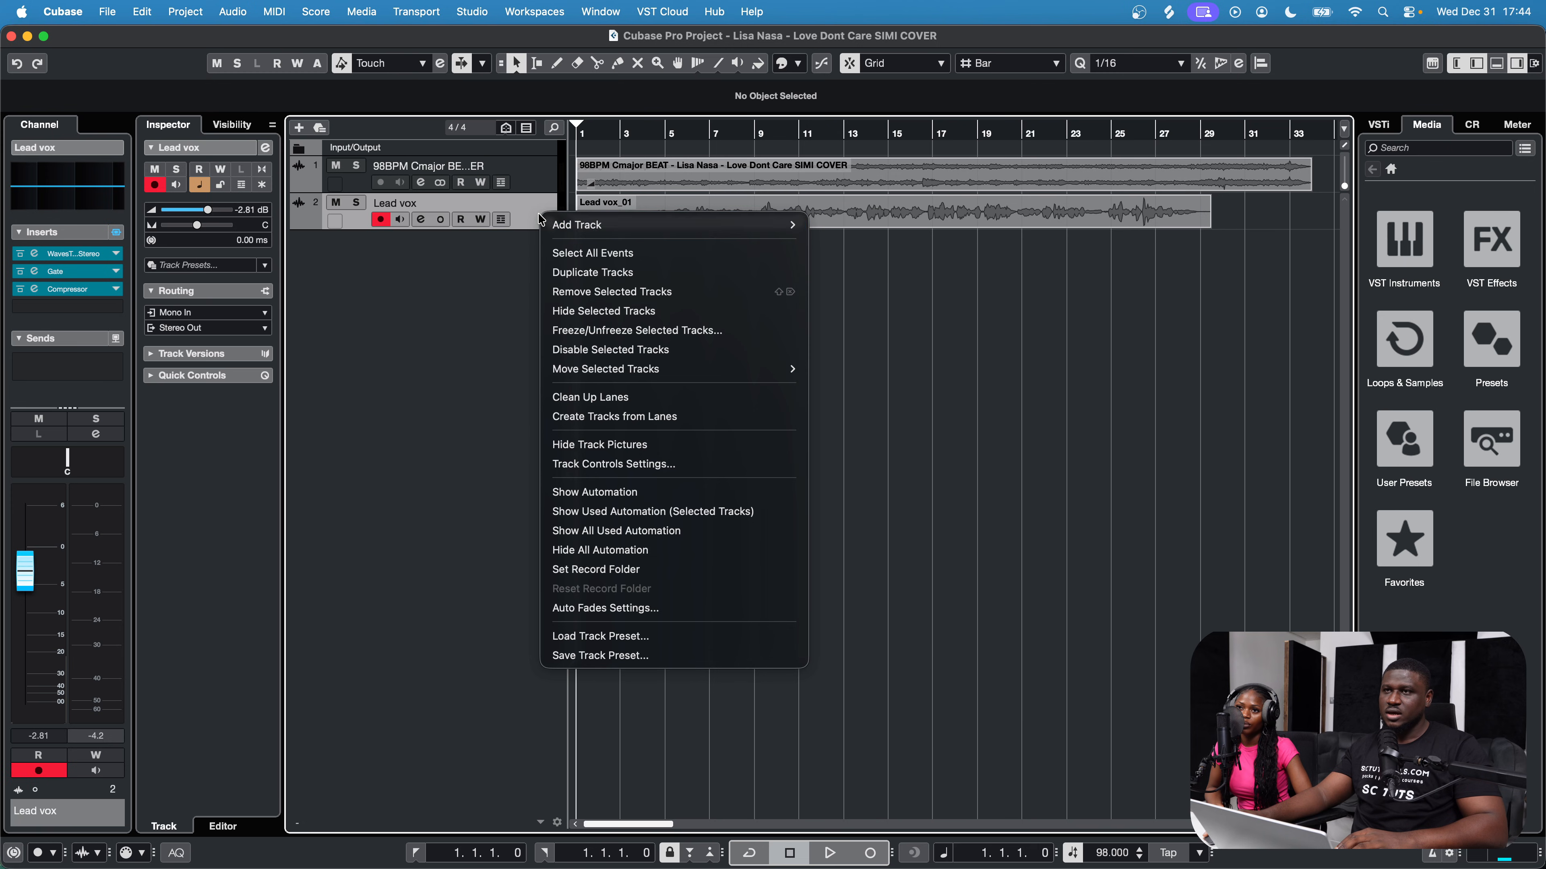
left_click(576, 283)
left_click(630, 258)
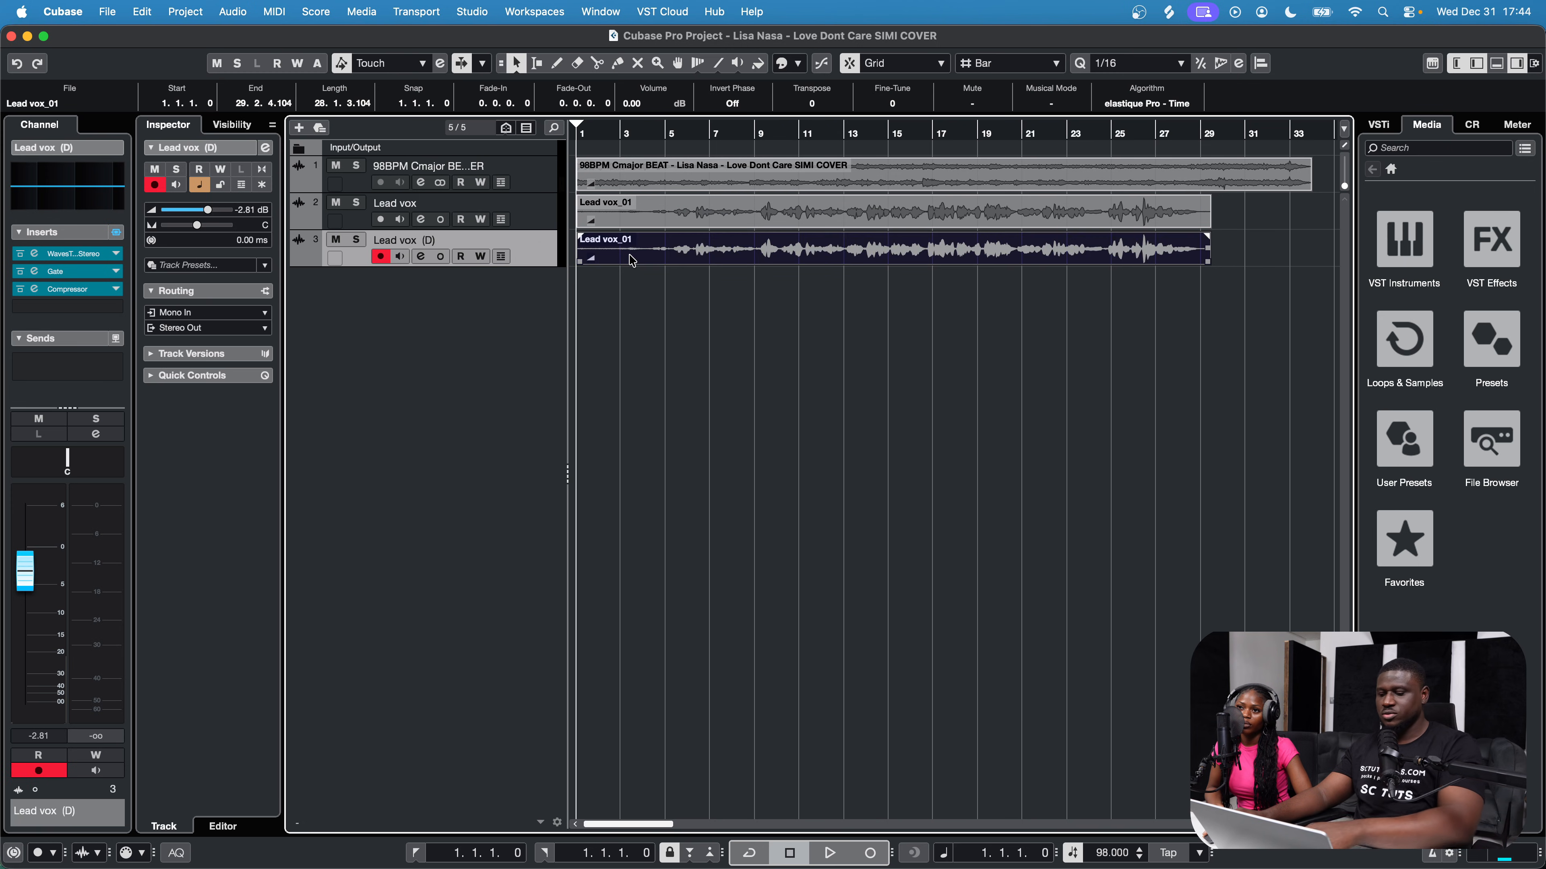
key("super+z")
Step: Delete the Lead vox_01 clip and record a new vocal take on the Lead vox track from bar 1 into bar 13
left_click(626, 230)
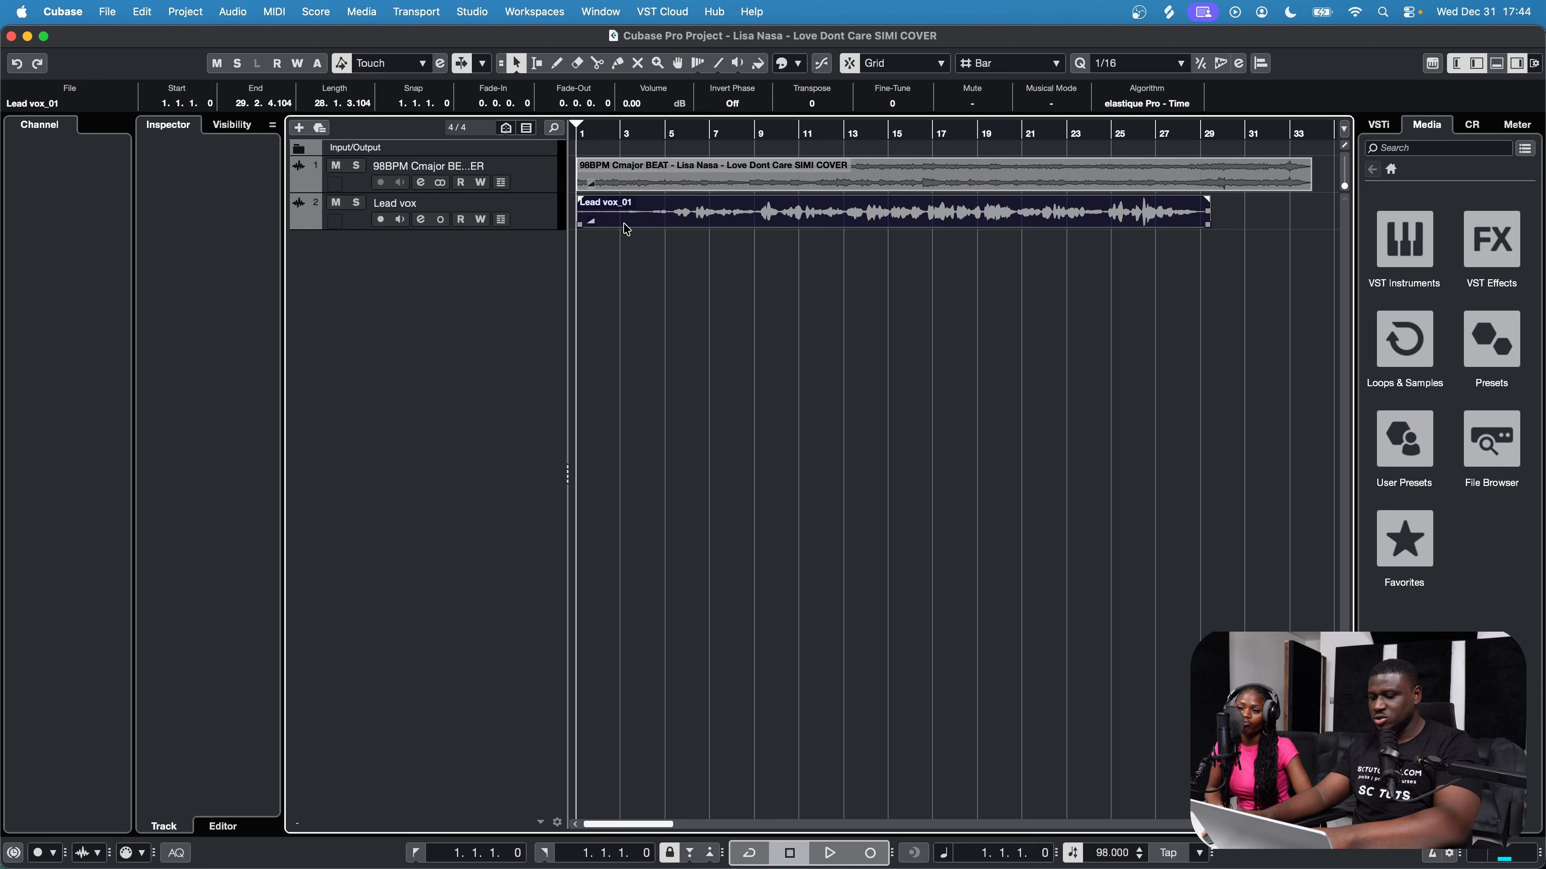
key("BackSpace")
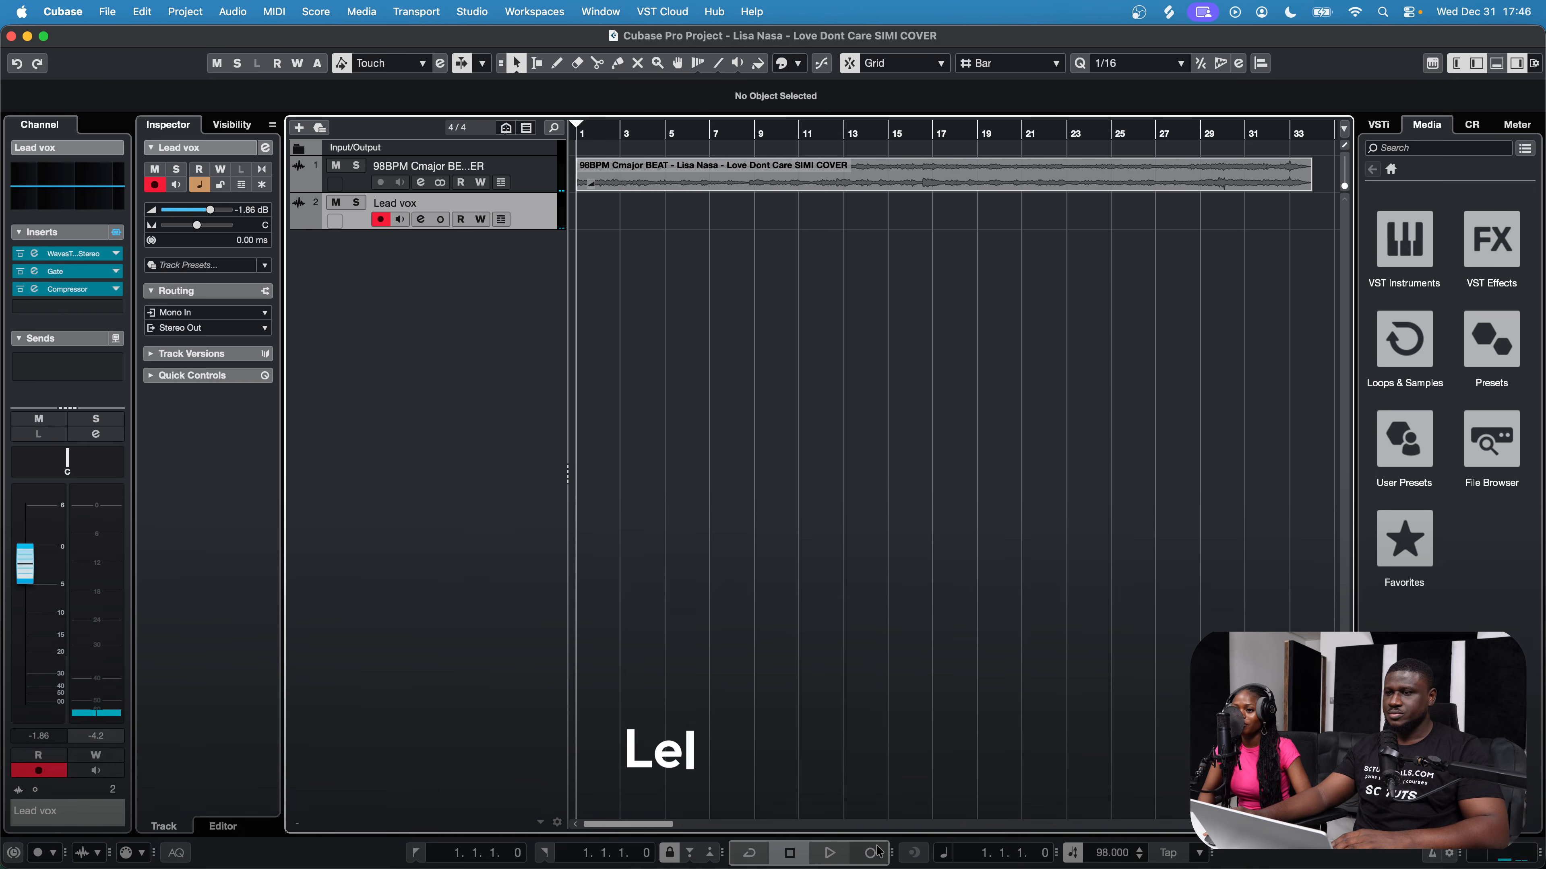
left_click(870, 853)
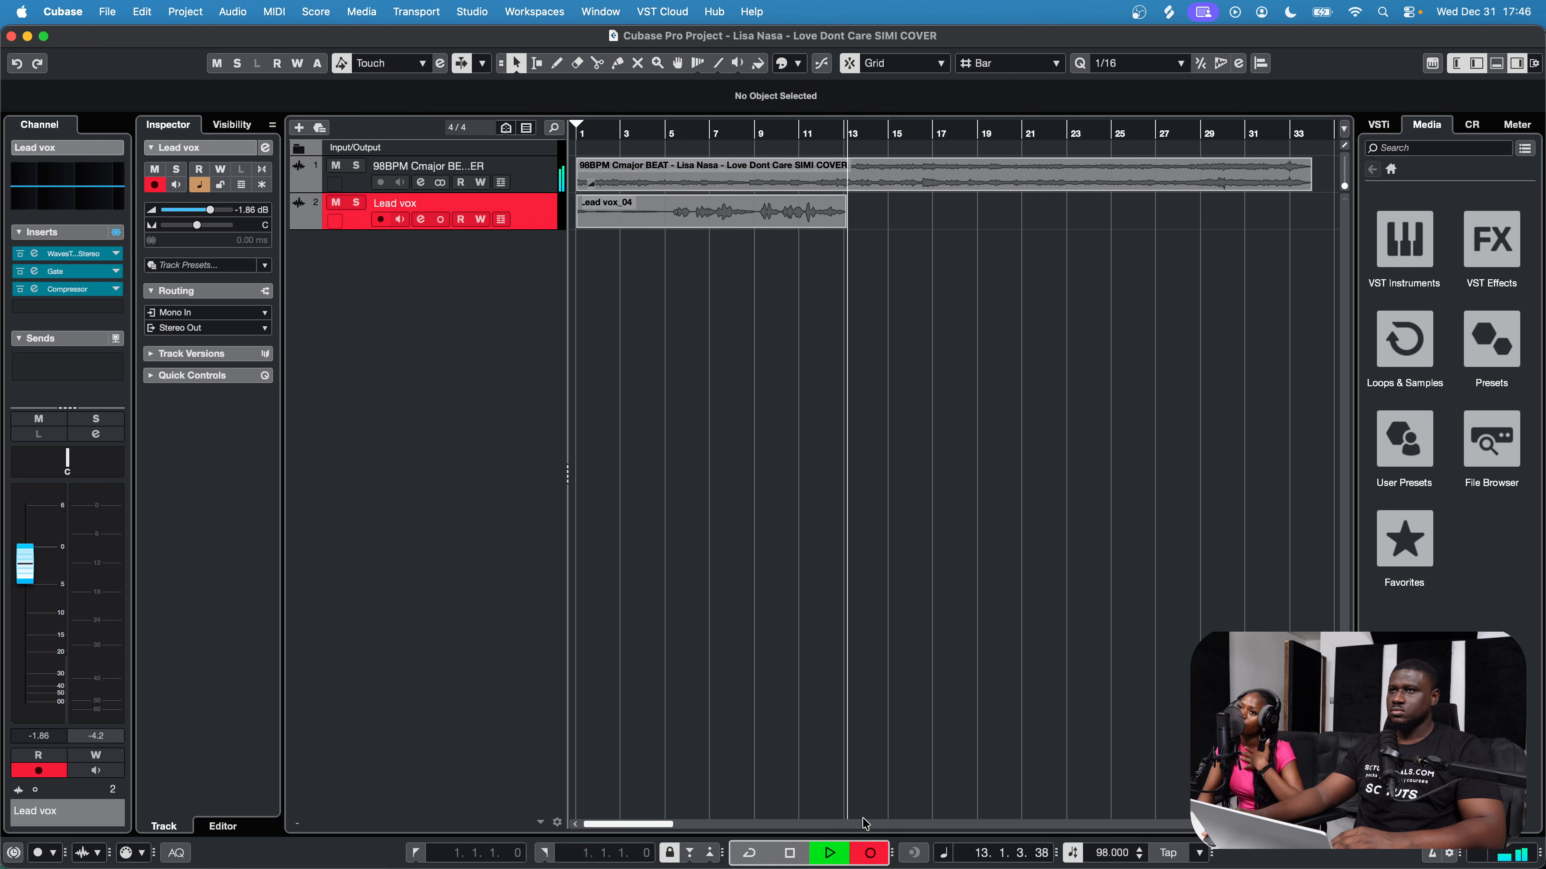
key("space")
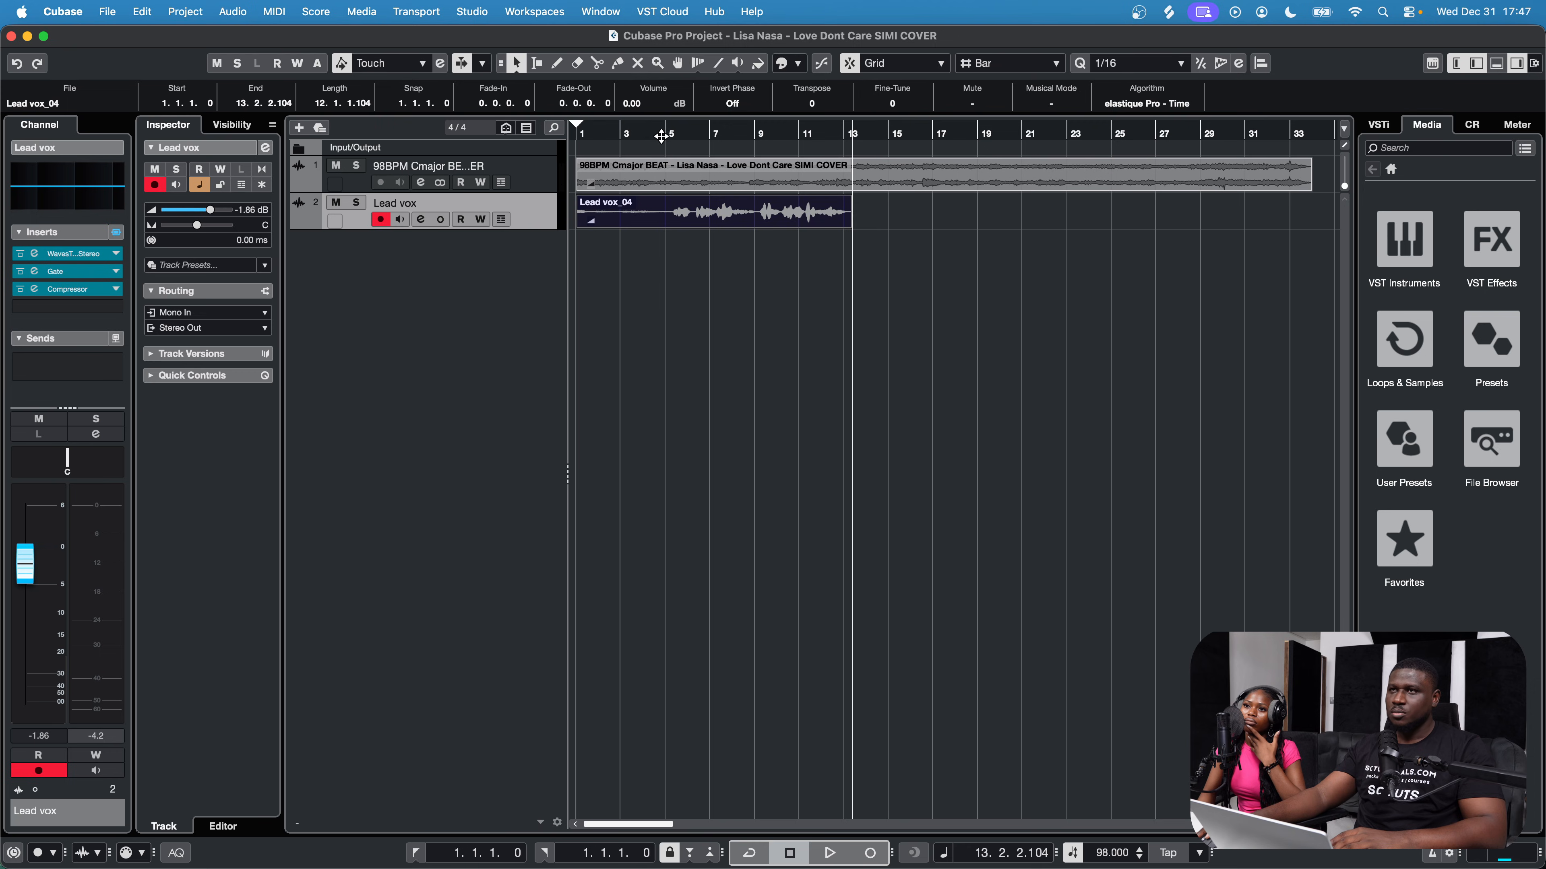
Step: Play back the new take from bar 4, stop, and raise the Lead vox fader to -1.09 dB
left_click(651, 130)
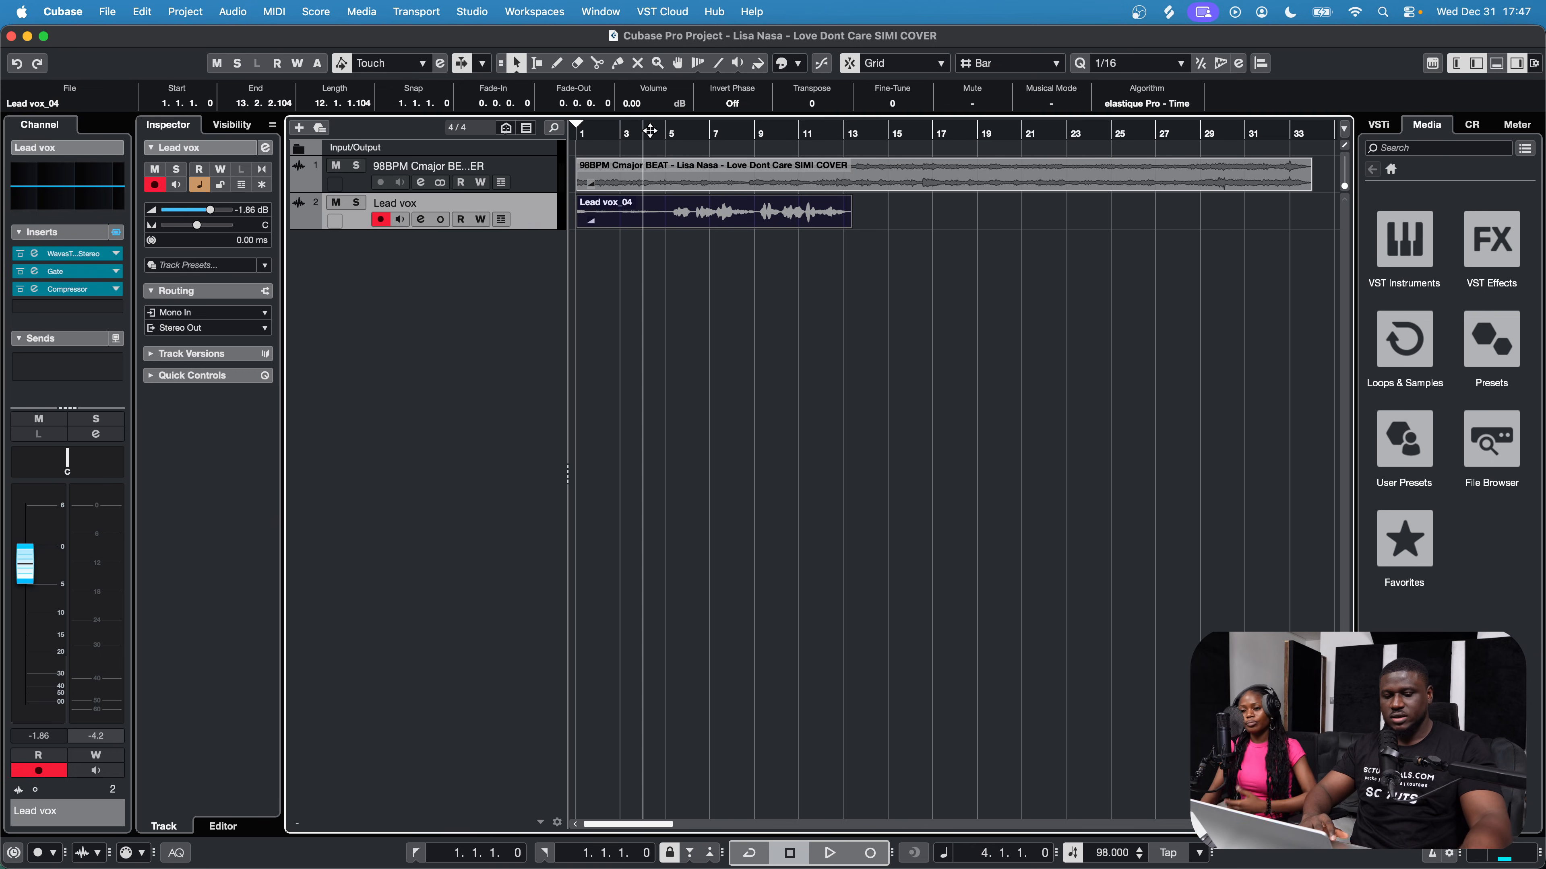
key("space")
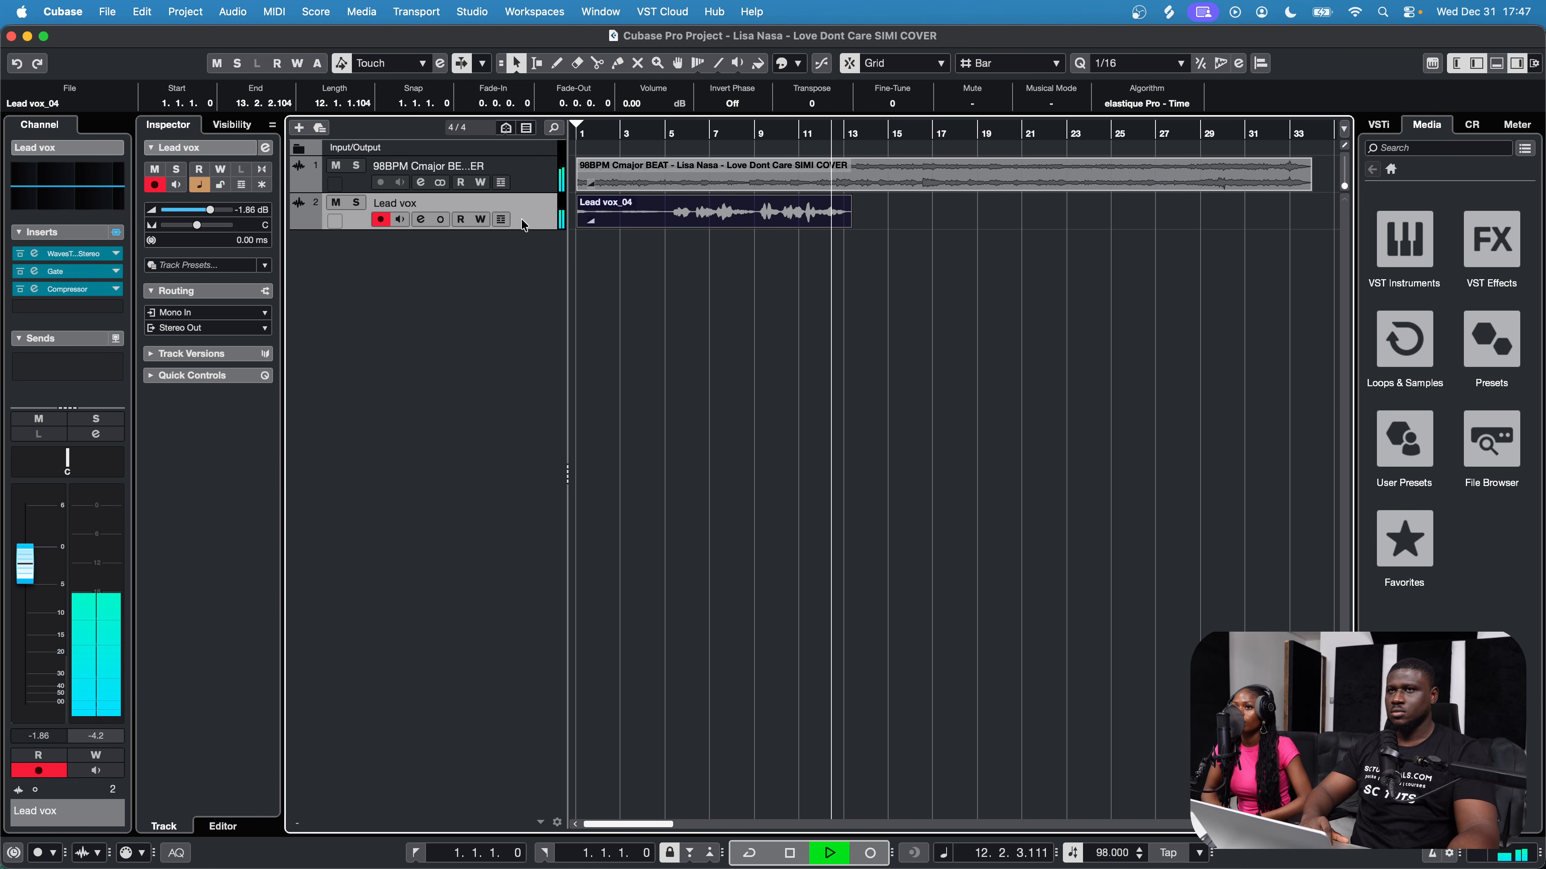
key("space")
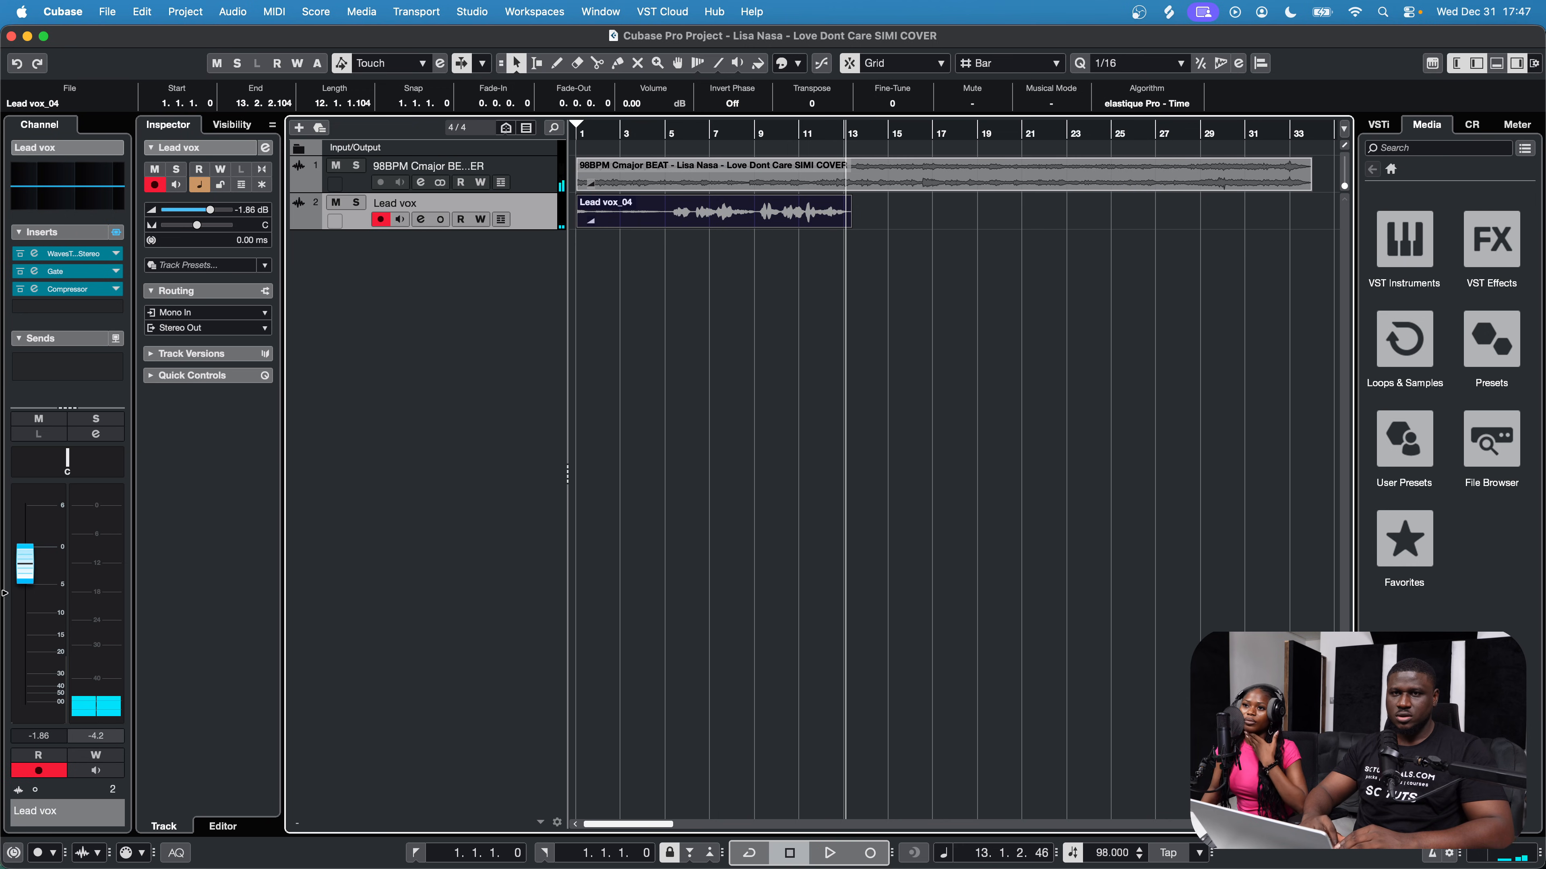
left_click(37, 571)
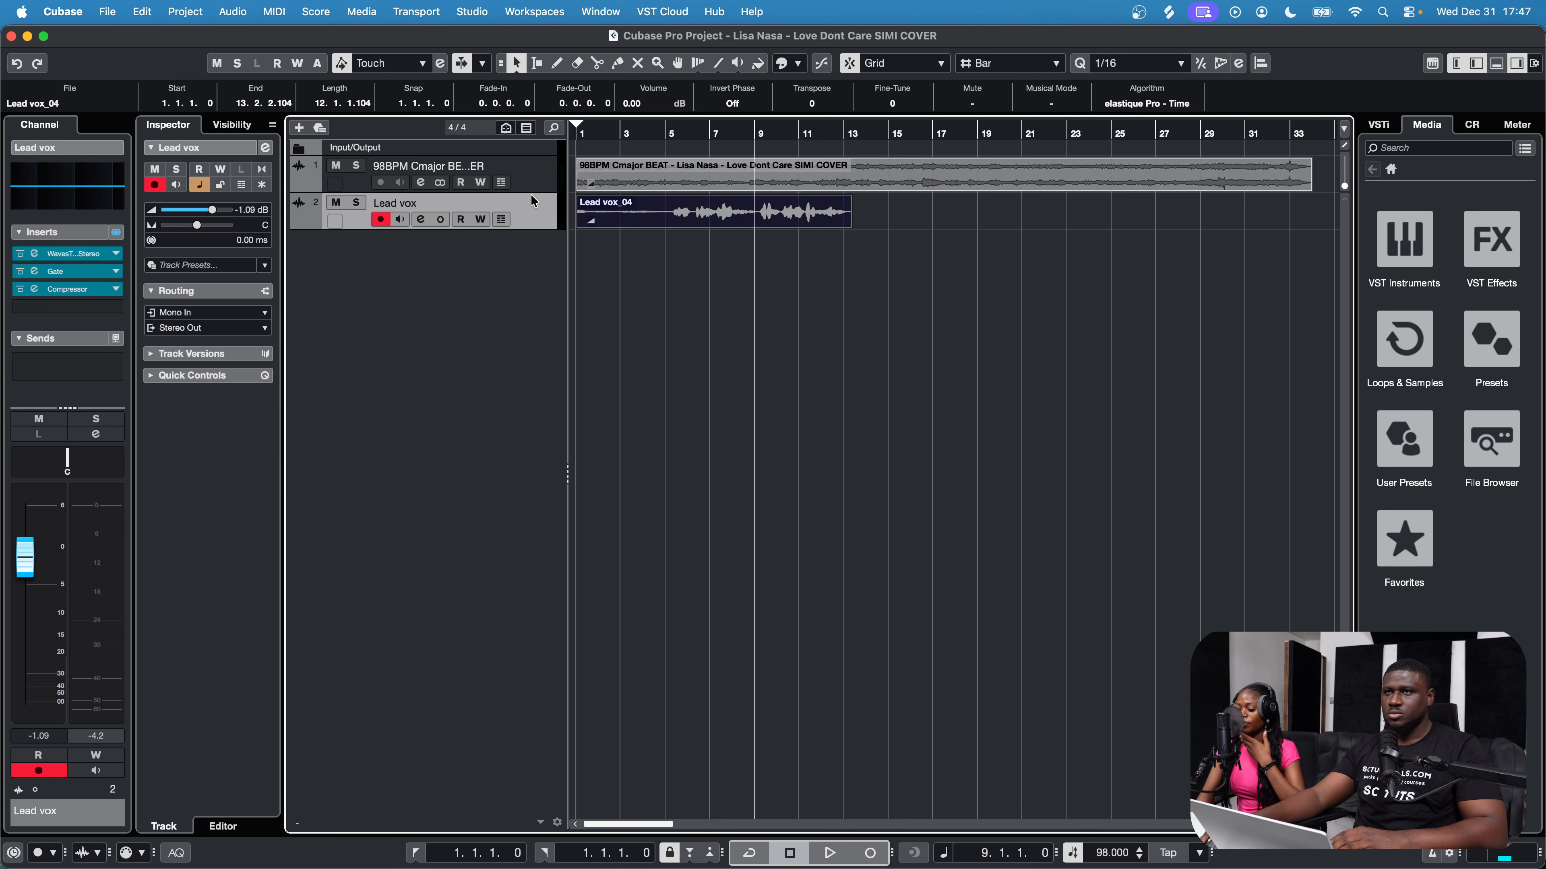
Step: Duplicate the Lead vox track and delete the copied clip from the duplicate
right_click(532, 197)
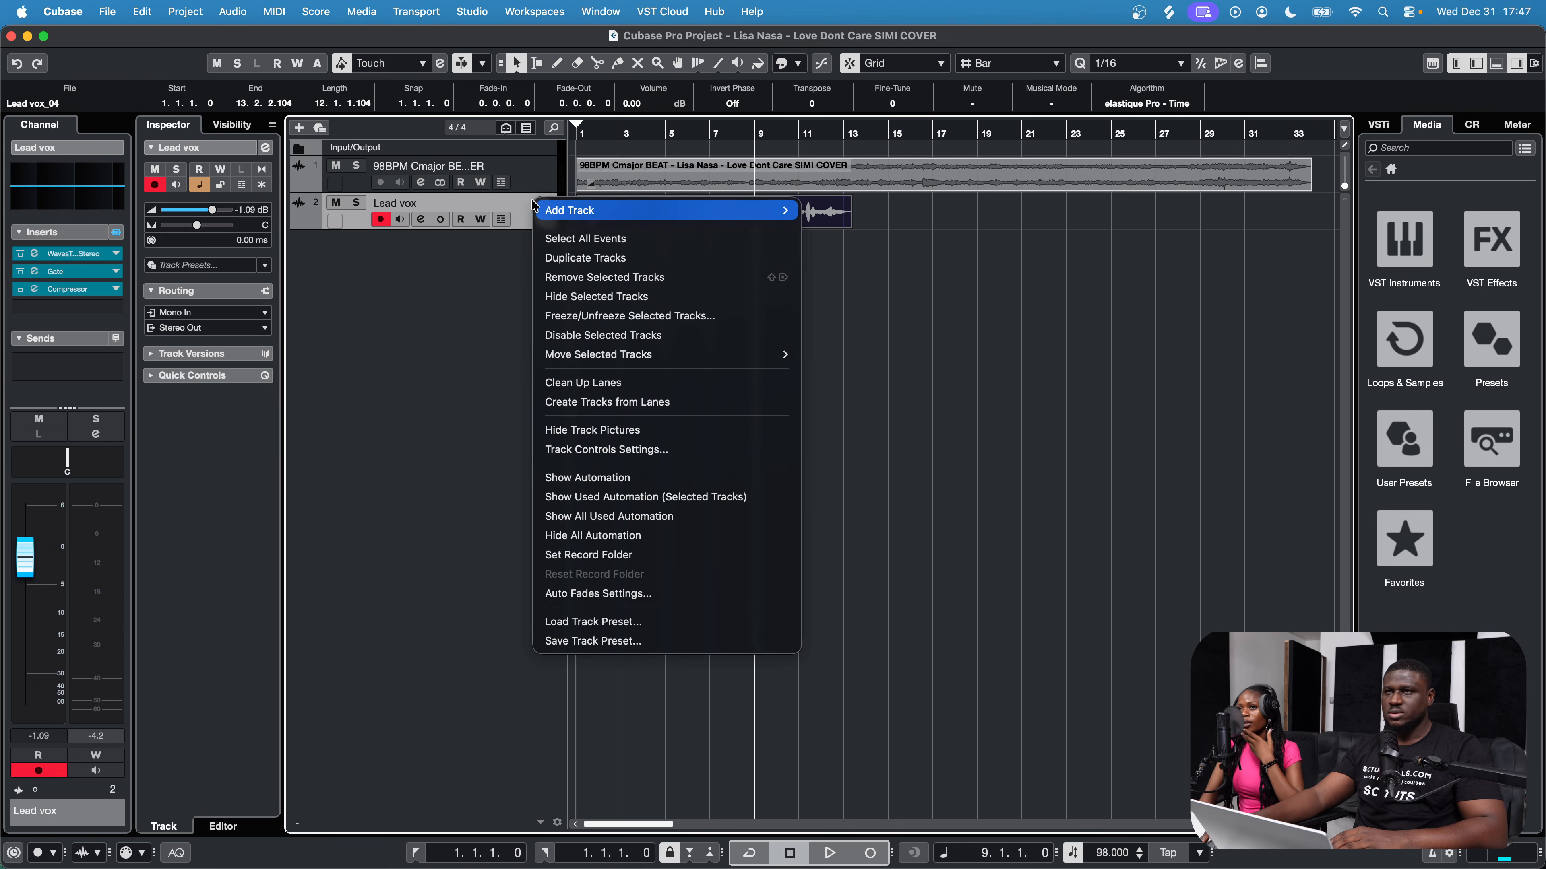
left_click(571, 262)
key("BackSpace")
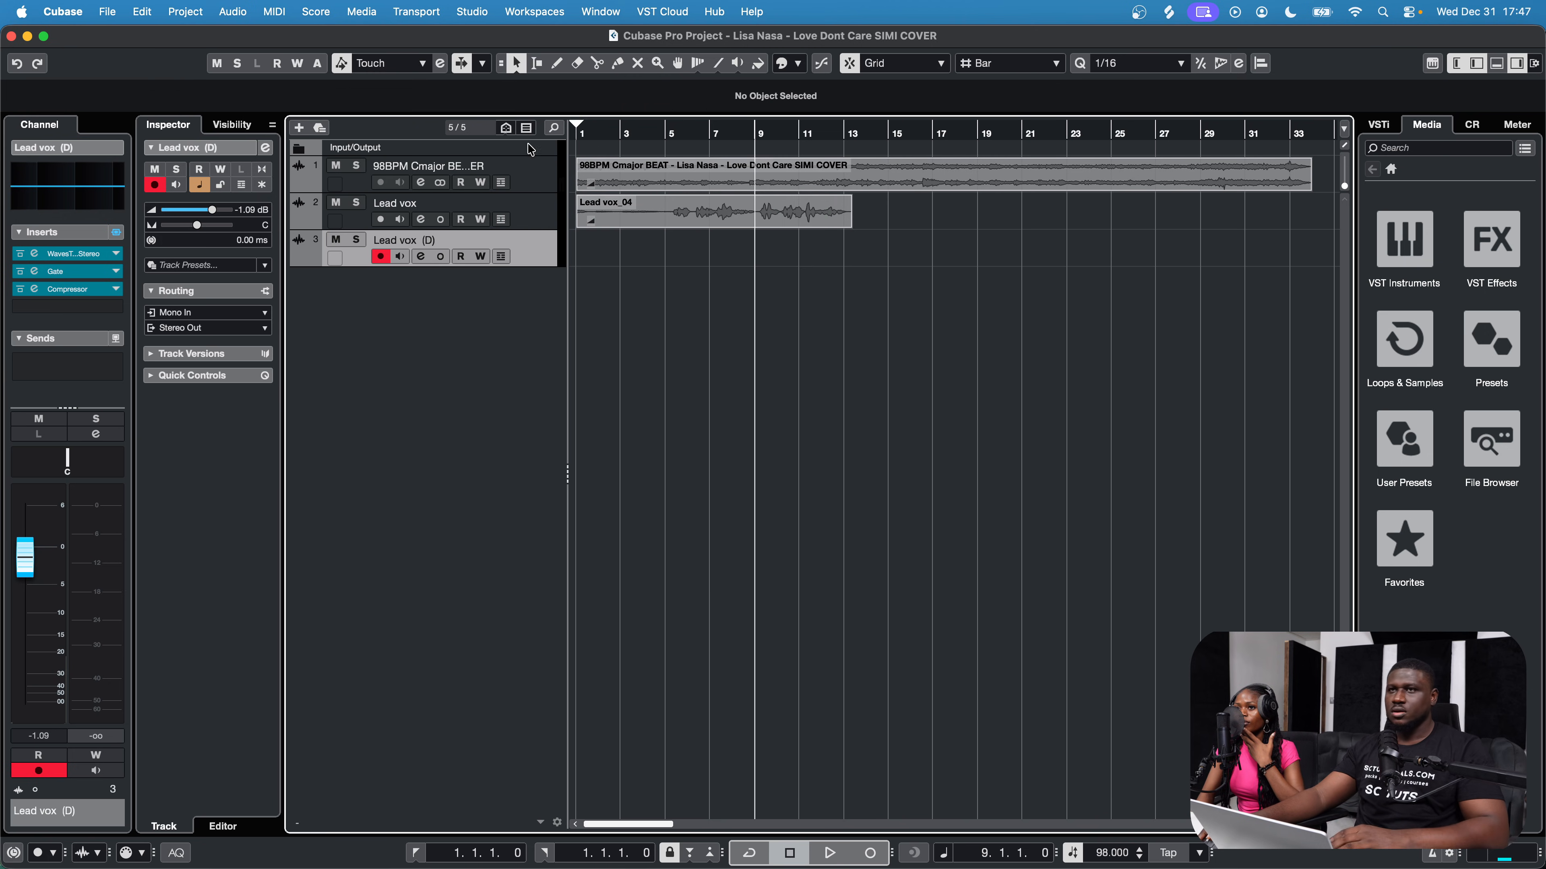
Step: Record the continuation of the vocal on the duplicated Lead vox track, stopping just after bar 29
left_click(871, 851)
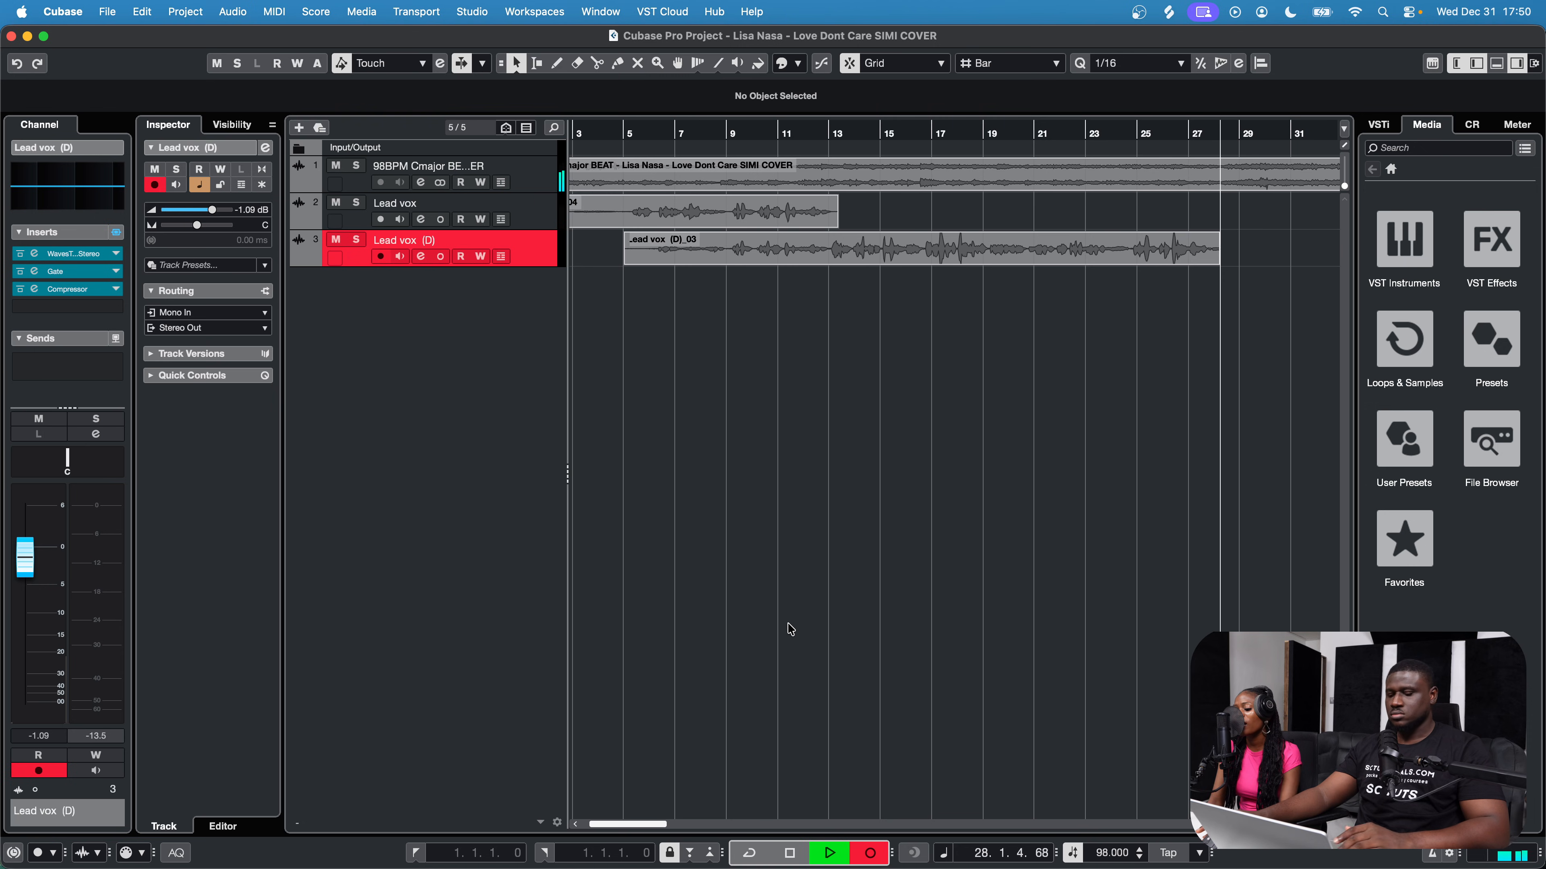
key("g")
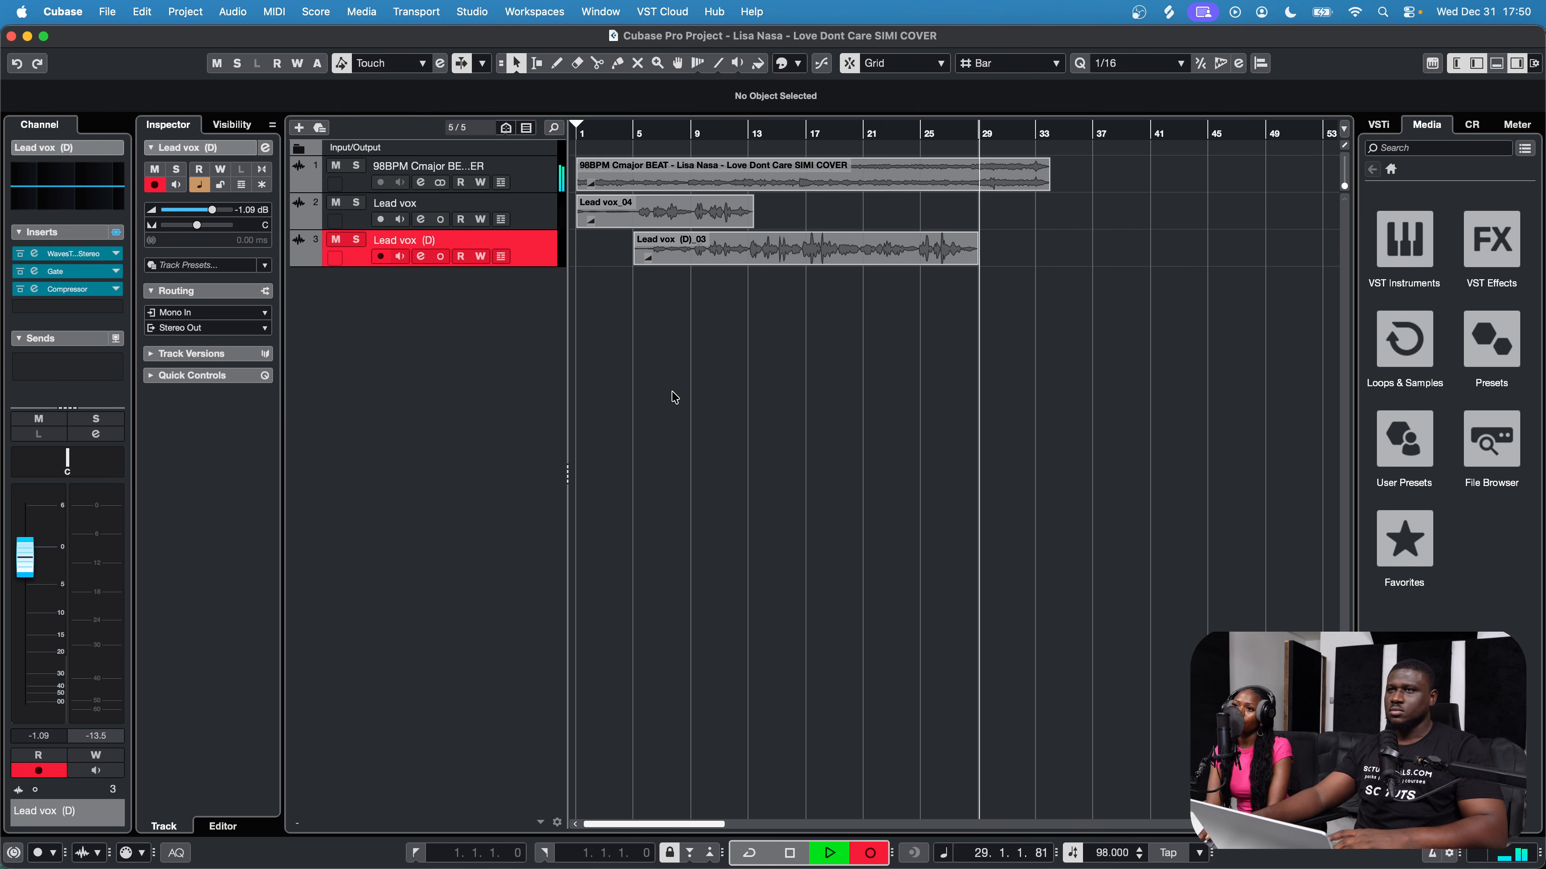
key("space")
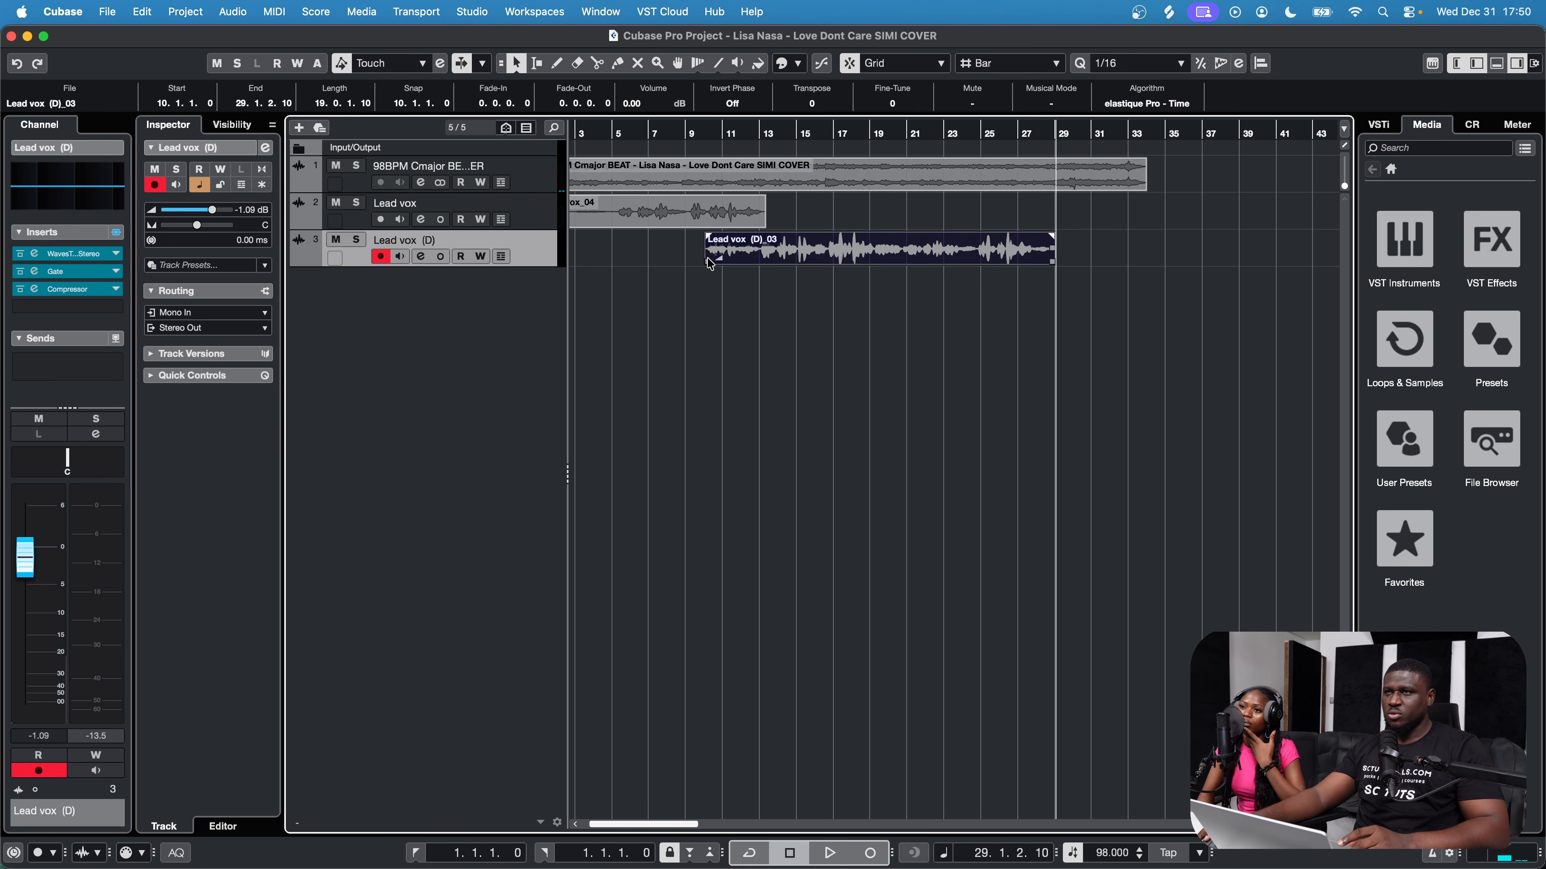
Step: Trim the start of the Lead vox (D)_03 clip to bar 10 and set the snap grid type to Use Quantize at 1/16
mouse_move(707, 258)
left_mouse_down()
mouse_move(727, 259)
mouse_move(712, 257)
left_mouse_up()
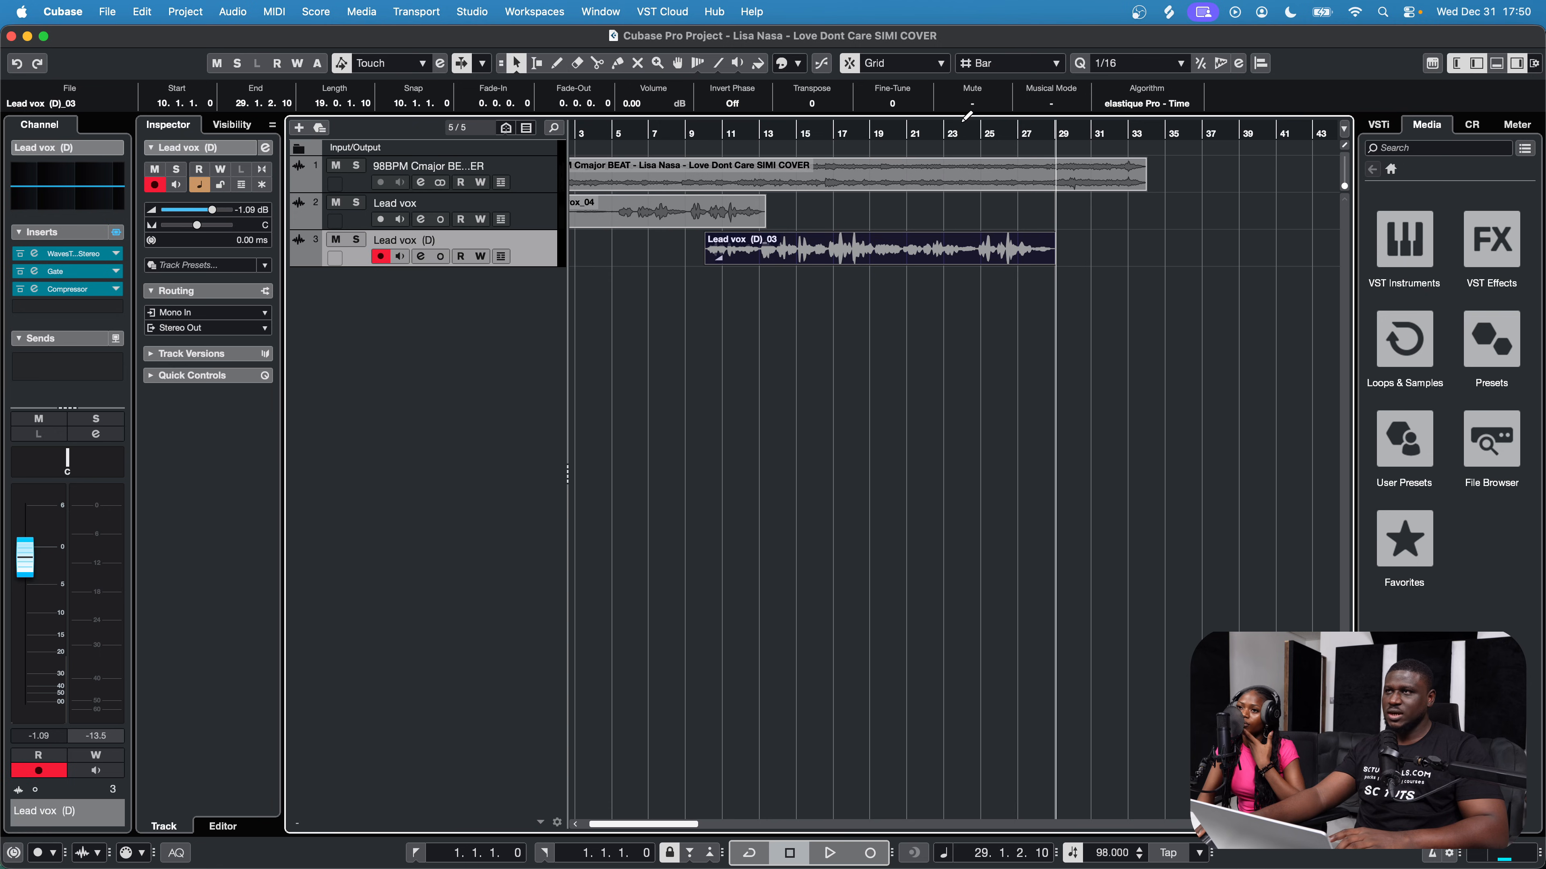
left_click(1001, 63)
left_click(996, 102)
left_click(1118, 64)
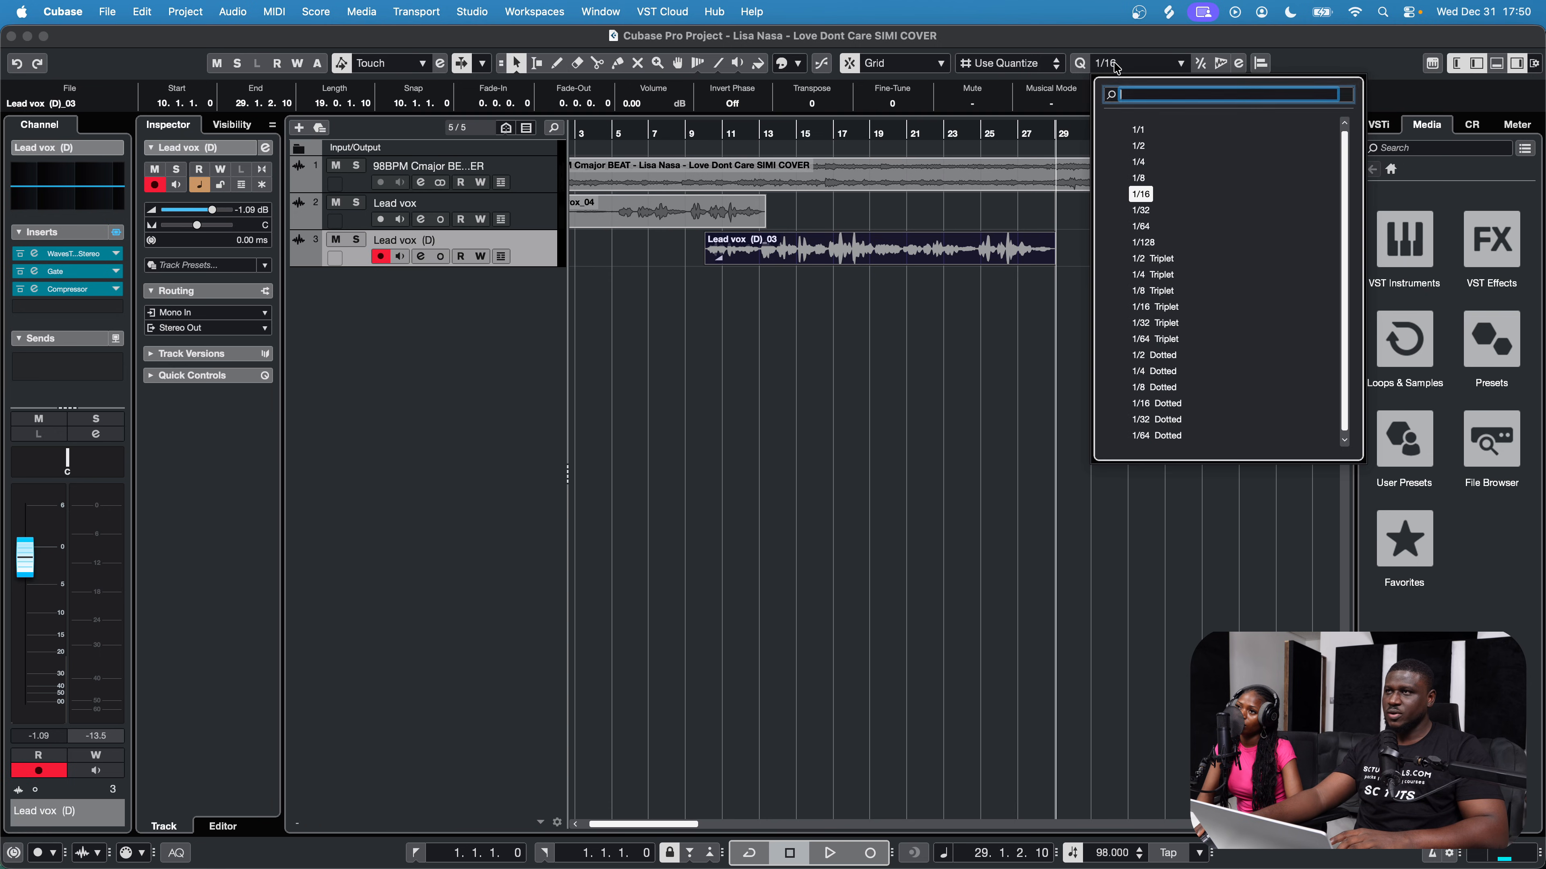
left_click(713, 322)
scroll(708, 262, "up", 5)
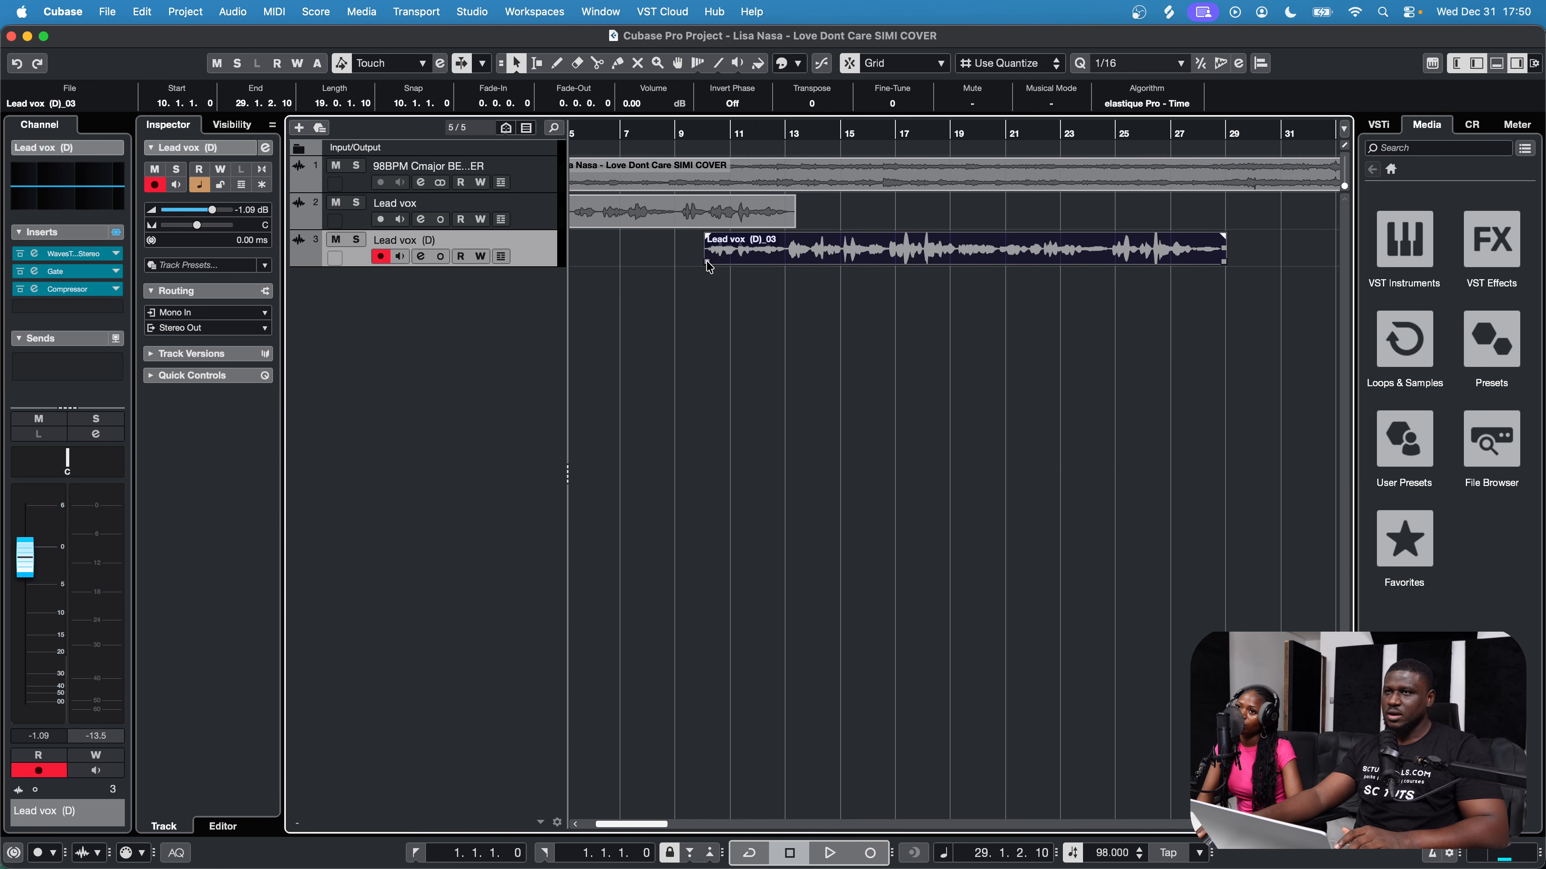
Step: Trim the Lead vox (D)_03 clip's start to 11.1.4.0 and the Lead vox_04 clip's end to 11.2.1.0, and play back the join
left_click_drag(707, 261, 745, 268)
left_click_drag(825, 213, 749, 221)
key("space")
Step: Add a 0.0.1.18 fade-out to the Lead vox_04 clip and a 0.0.1.4 fade-in to the Lead vox (D)_03 clip
left_click_drag(748, 222, 737, 201)
left_click(744, 248)
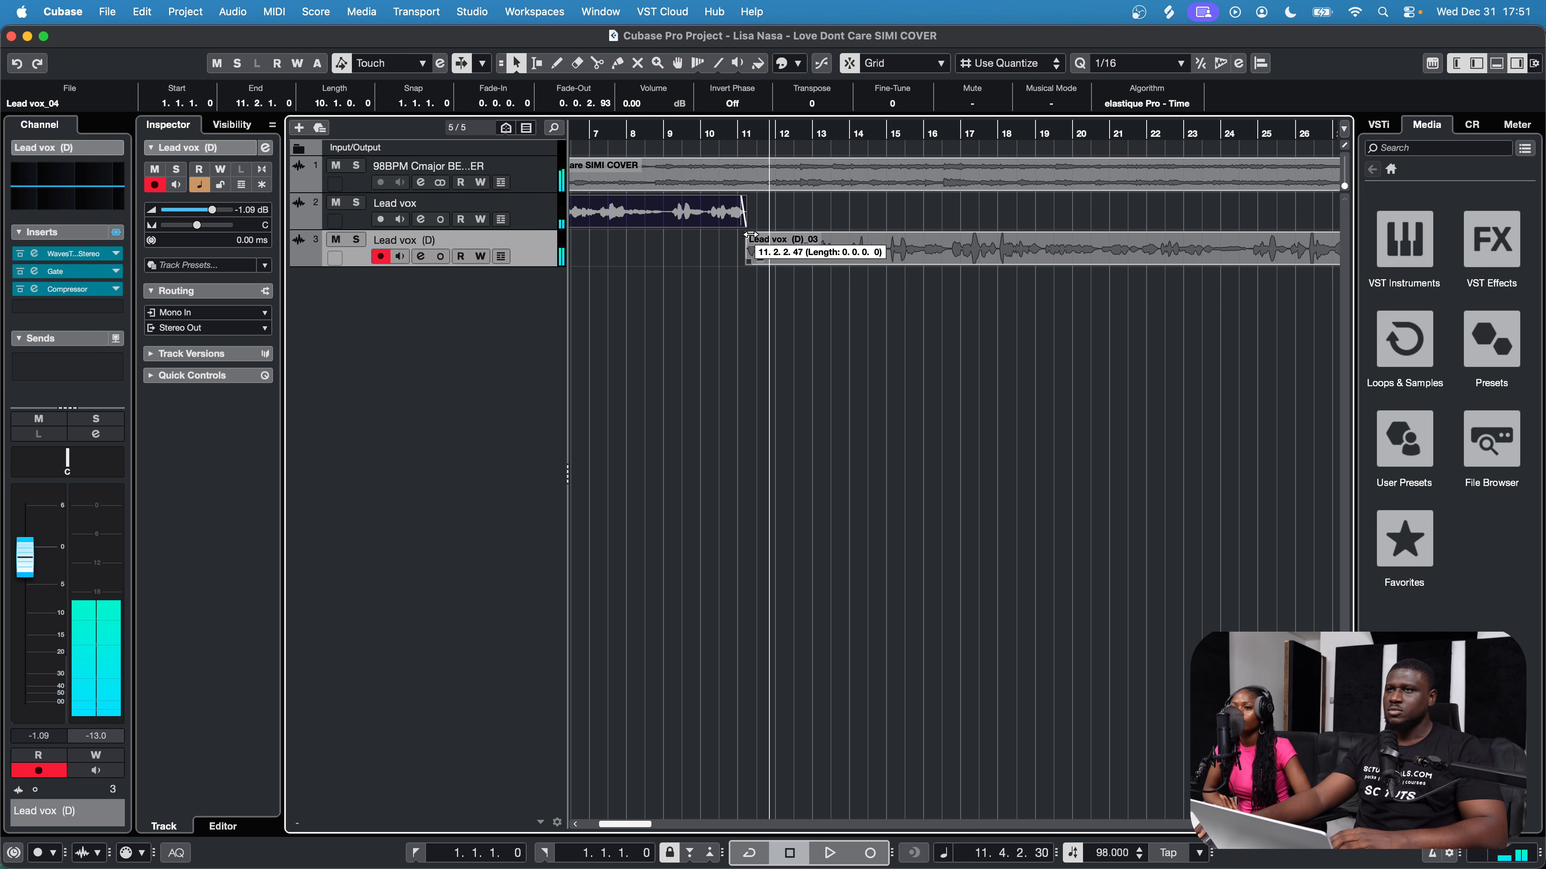
left_click(668, 132)
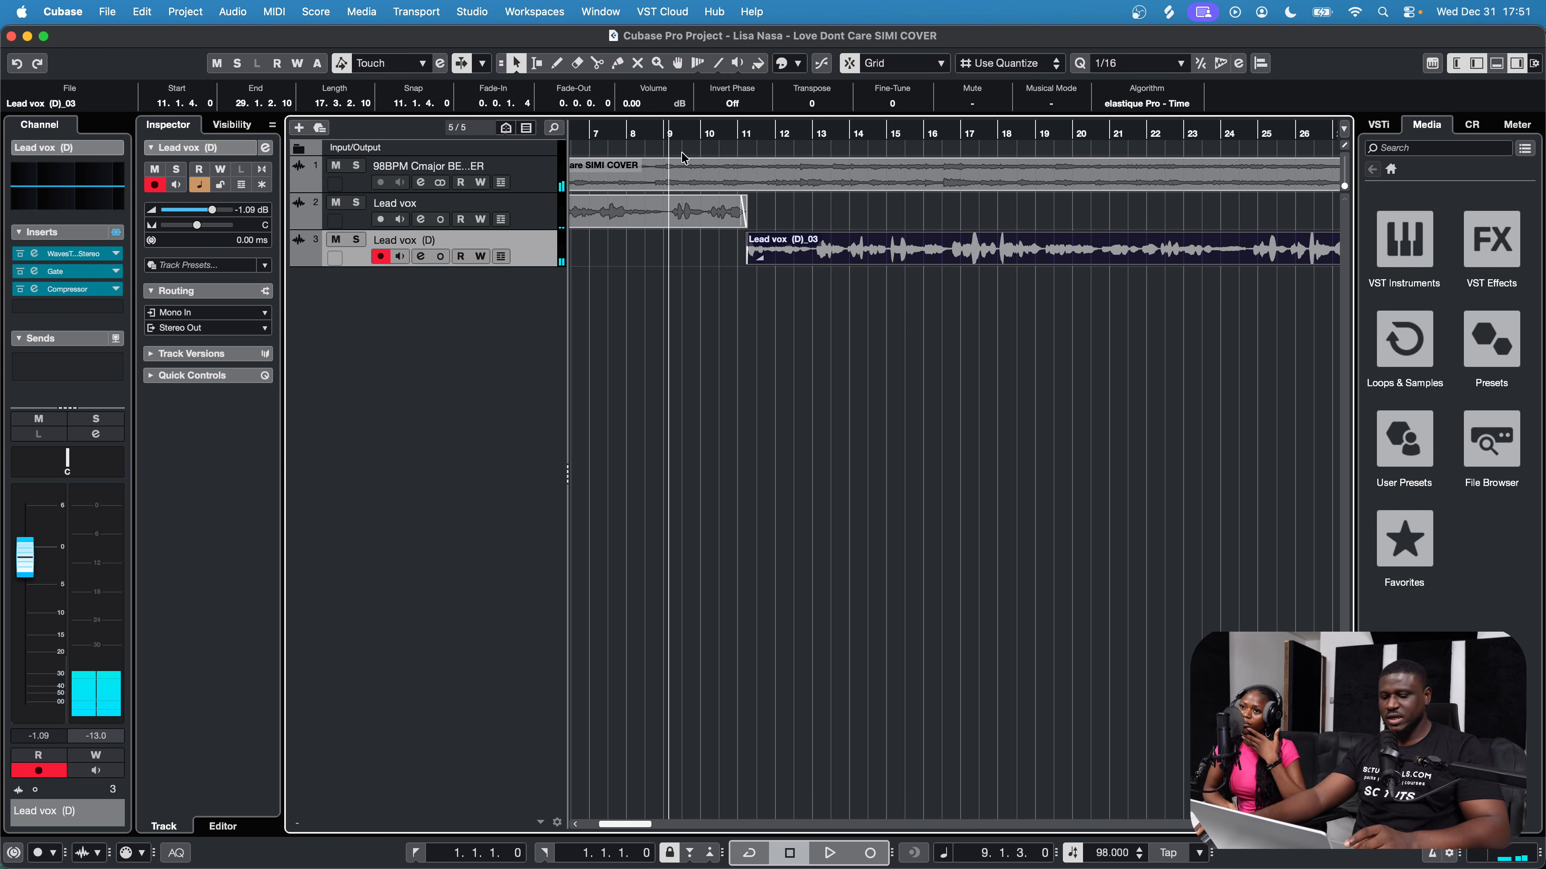
scroll(687, 190, "up", 5)
left_click_drag(930, 197, 946, 200)
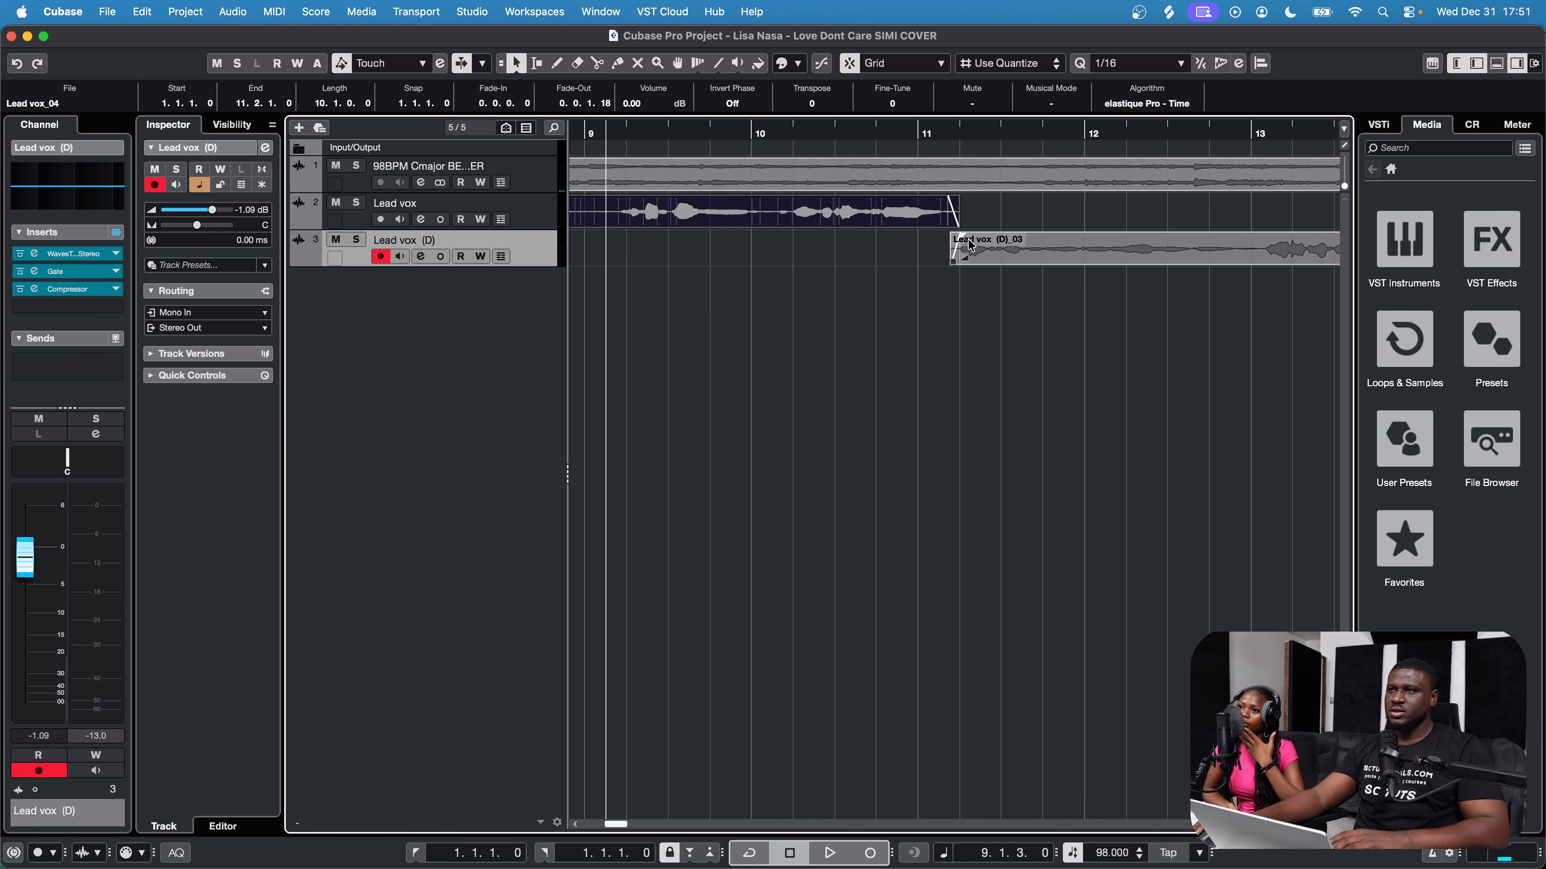
Step: Play back the joined vocal clips from bar 9 and raise the Lead vox (D) fader to -0.81 dB
key("space")
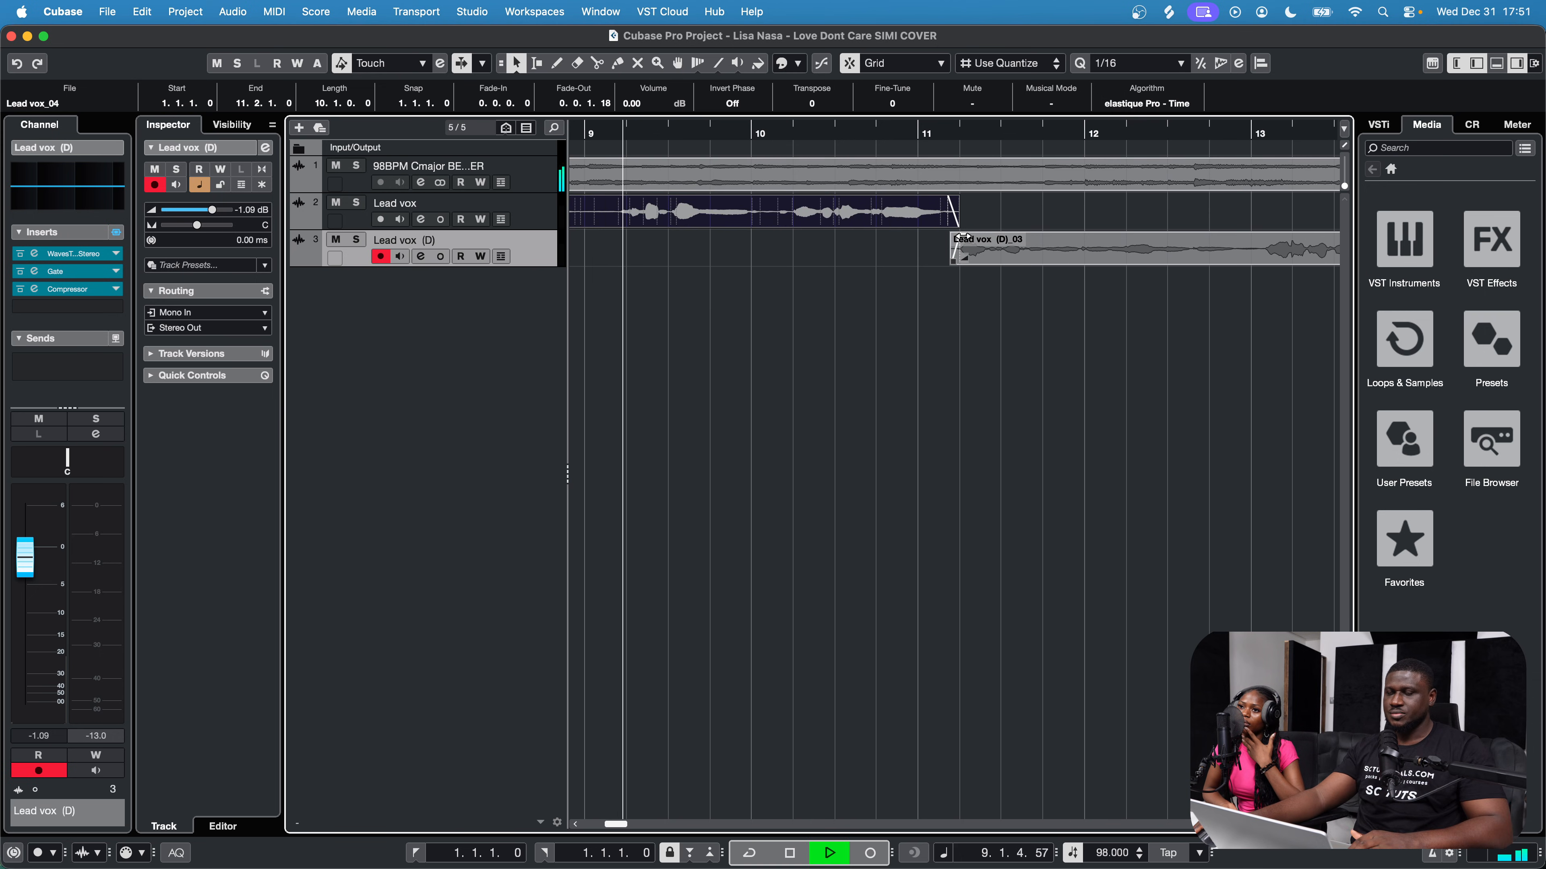
scroll(917, 355, "down", 3)
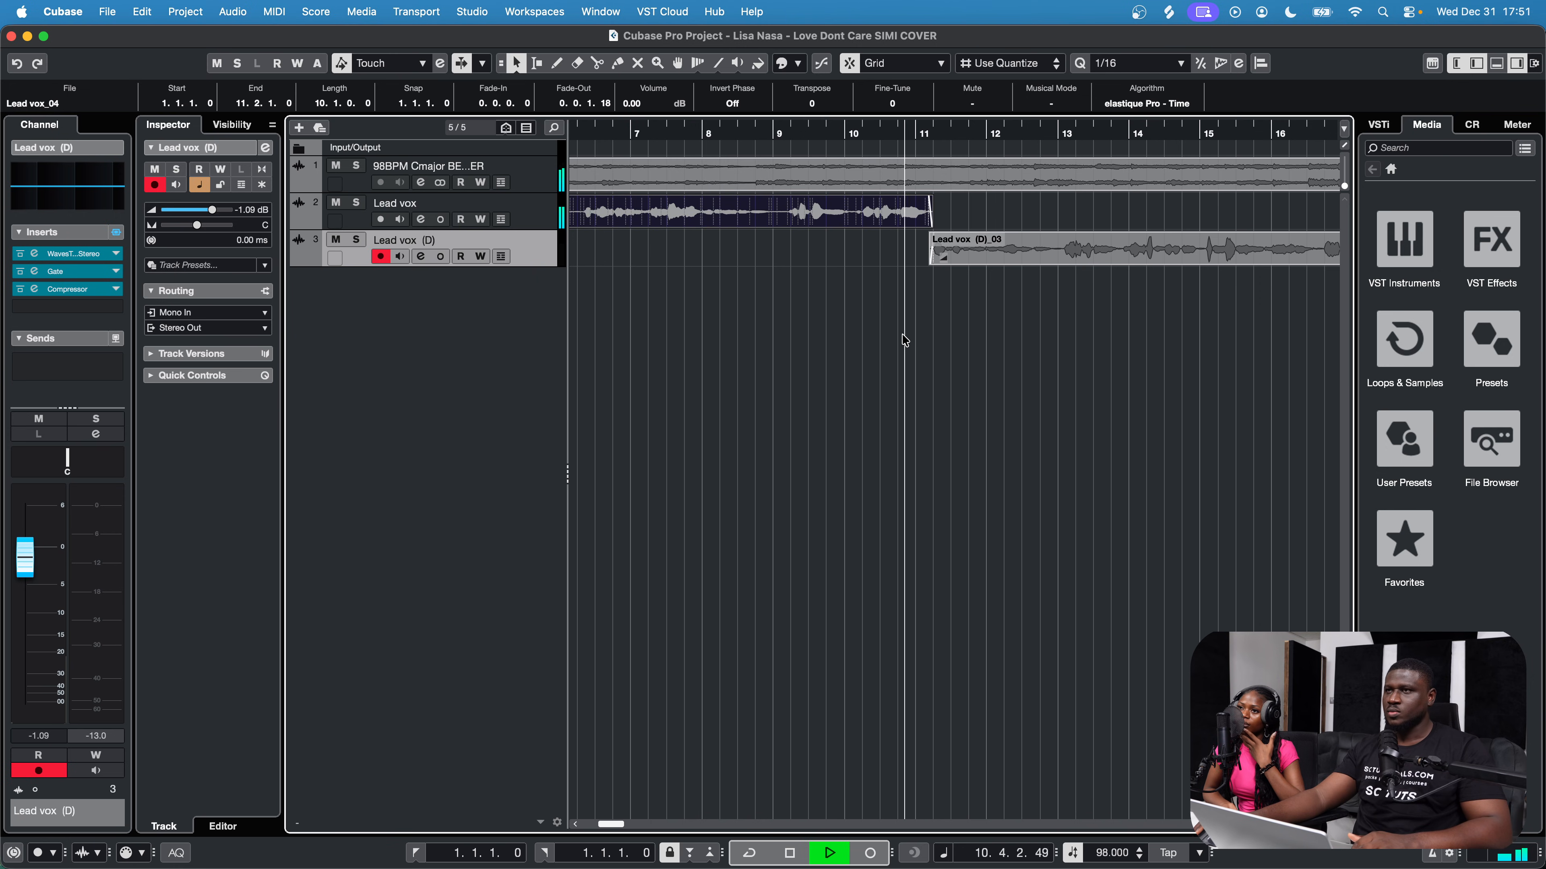
scroll(904, 343, "down", 4)
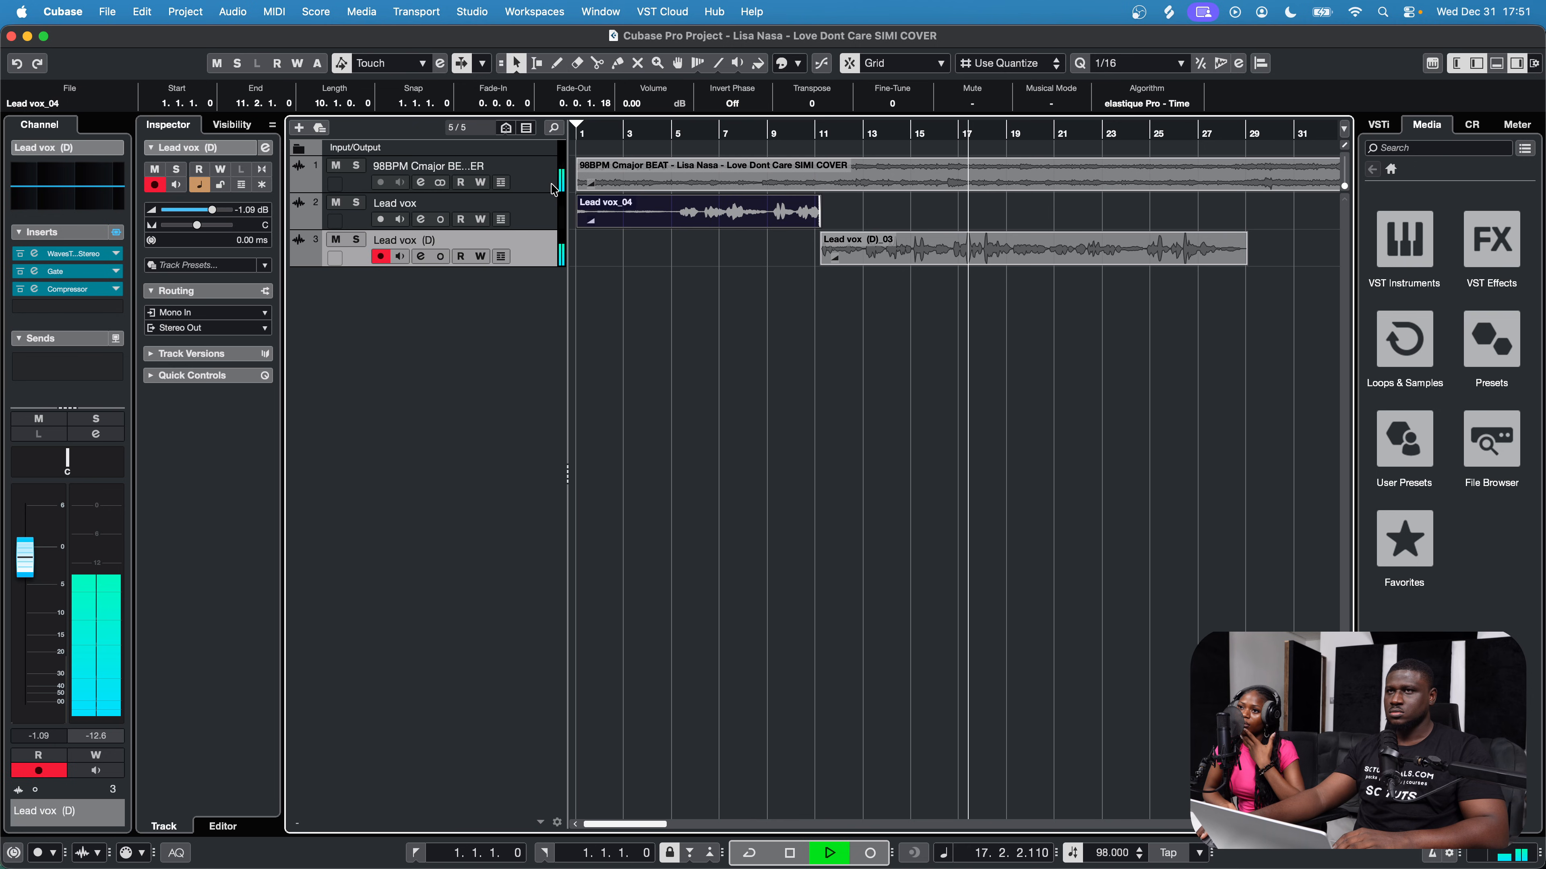
left_click_drag(28, 566, 27, 565)
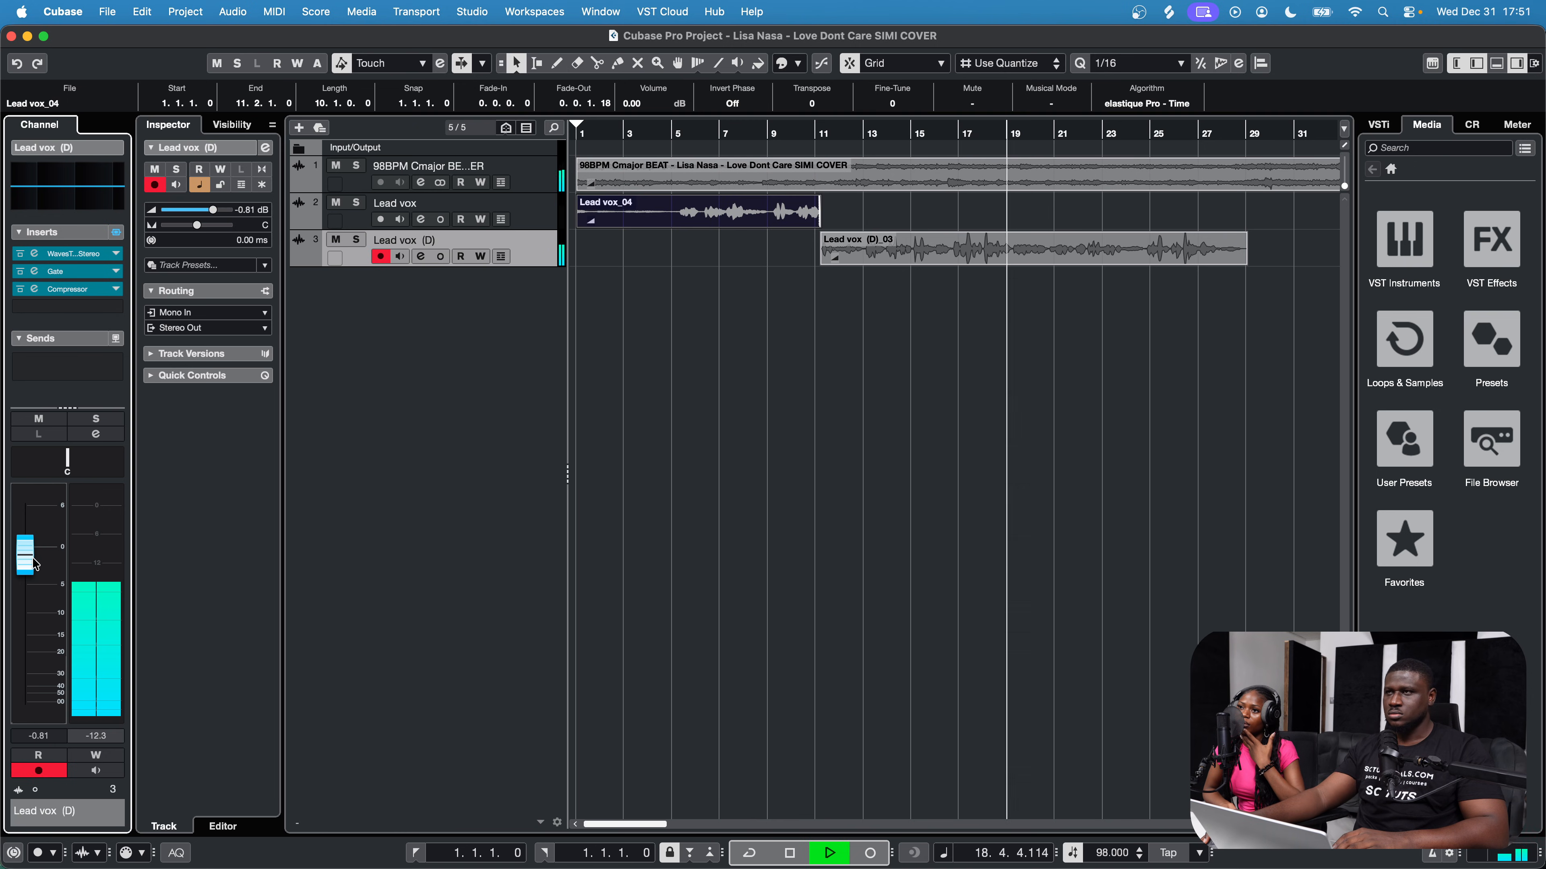
Step: Listen to the remainder of the vocal through bar 29 and select the Lead vox (D)_03 clip
left_click(871, 441)
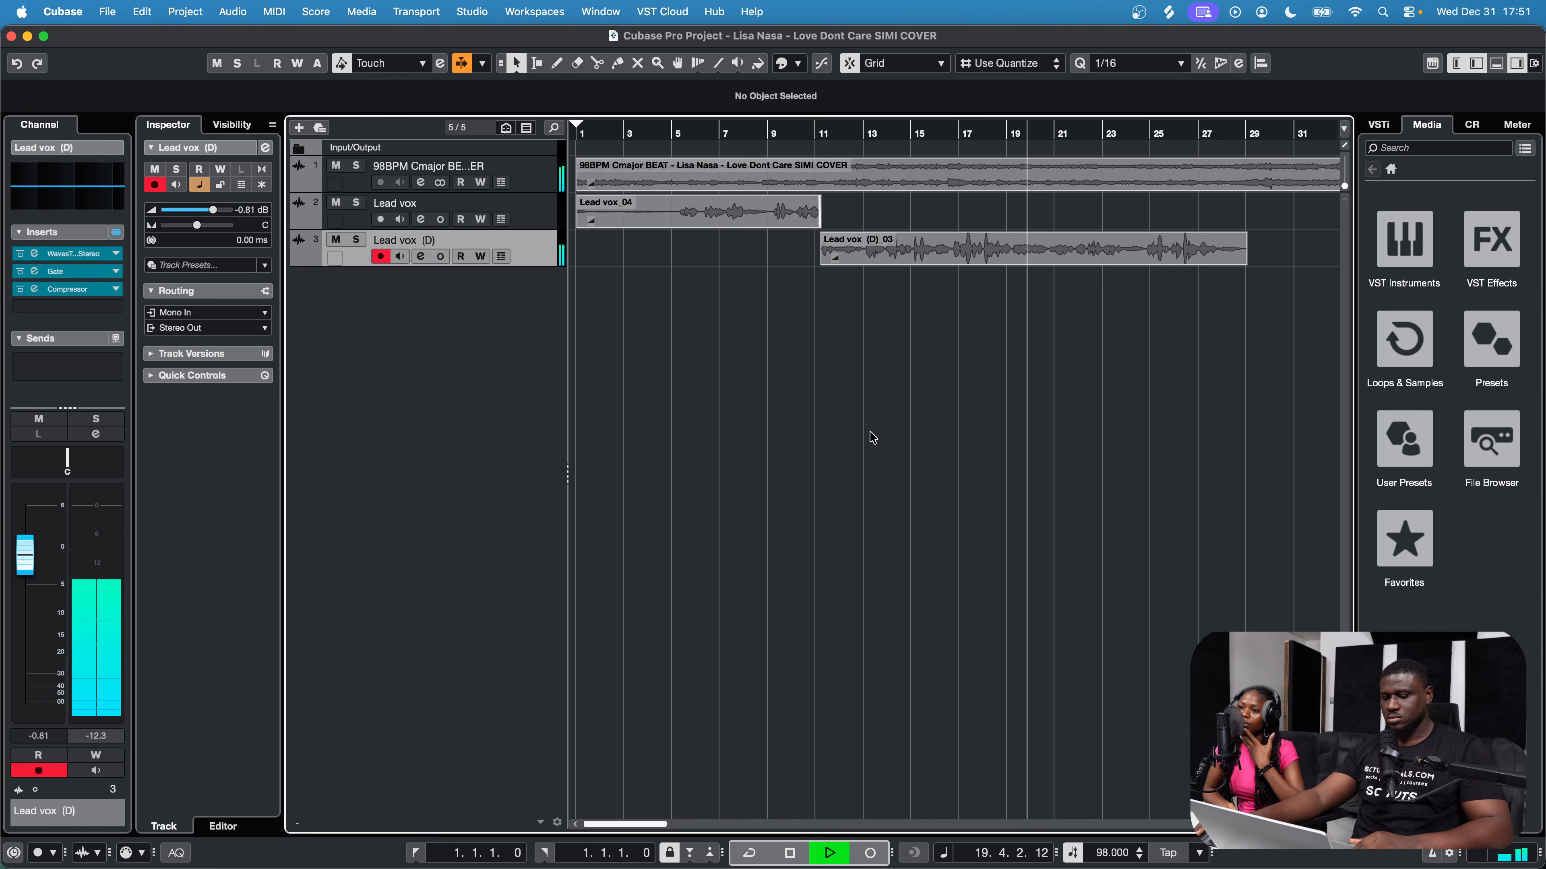
key("g")
key("g")
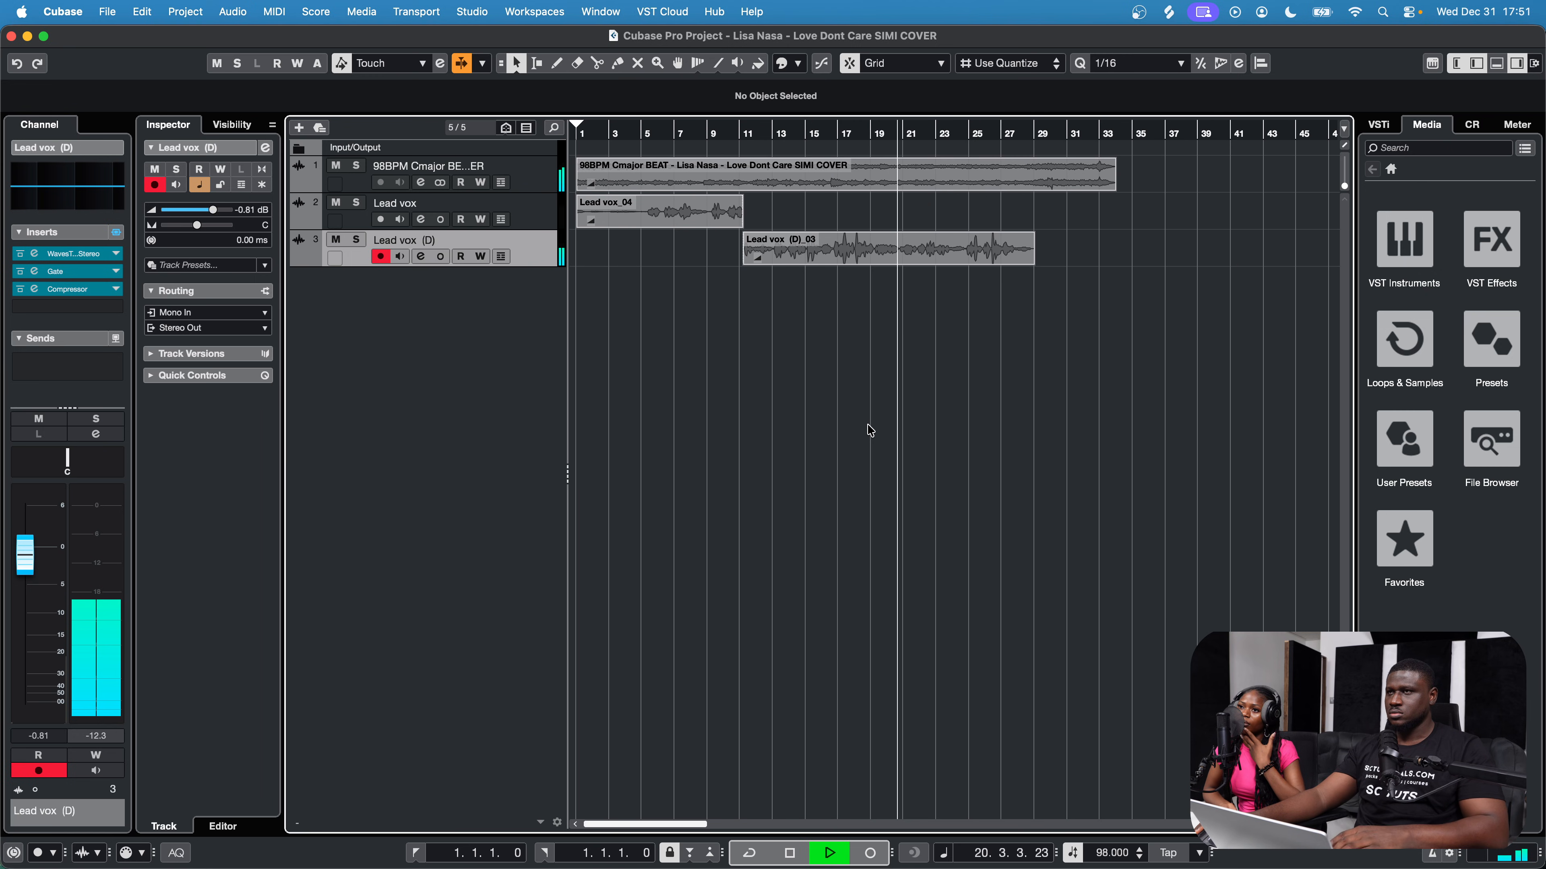
left_click(889, 256)
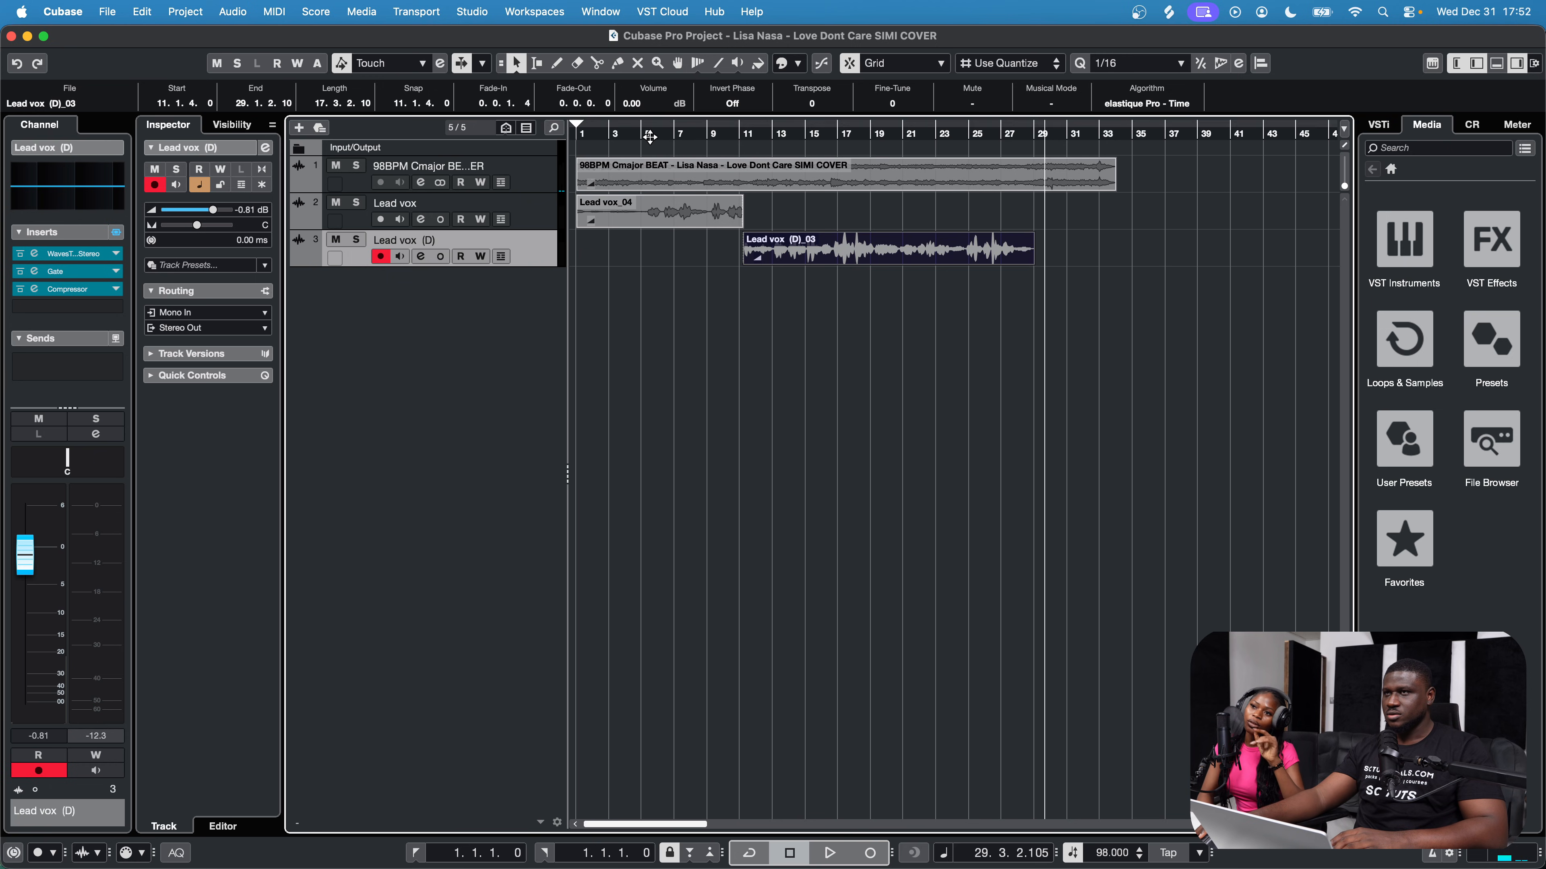
Step: Play back the Lead vox (D)_03 clip from bar 18 and split it at 20.4.1.0
double_click(853, 137)
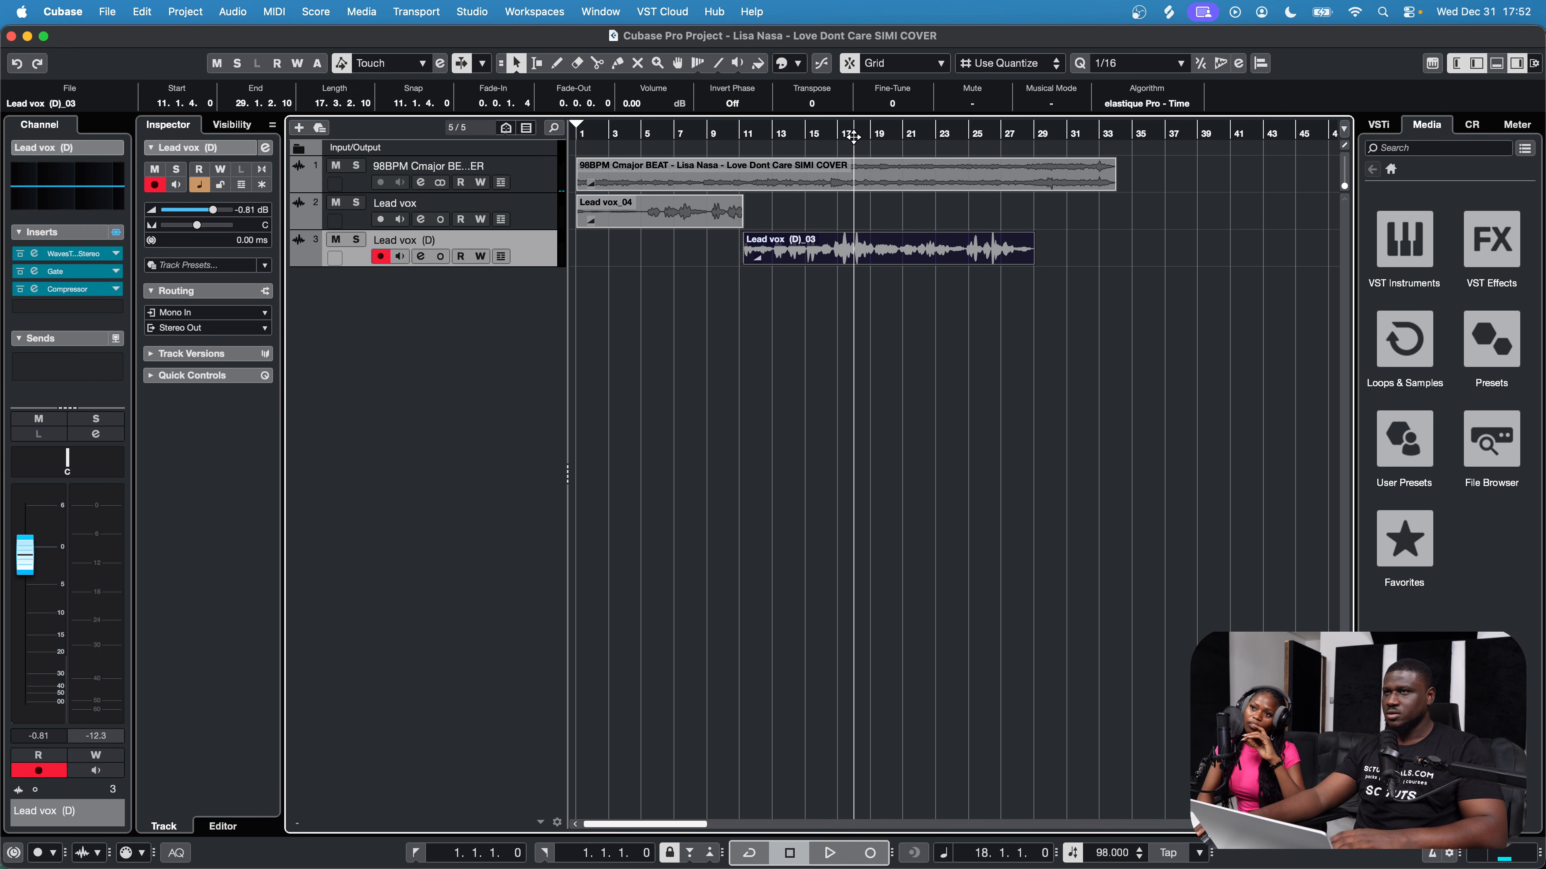
left_click(869, 135)
scroll(916, 311, "up", 5)
right_click(910, 309)
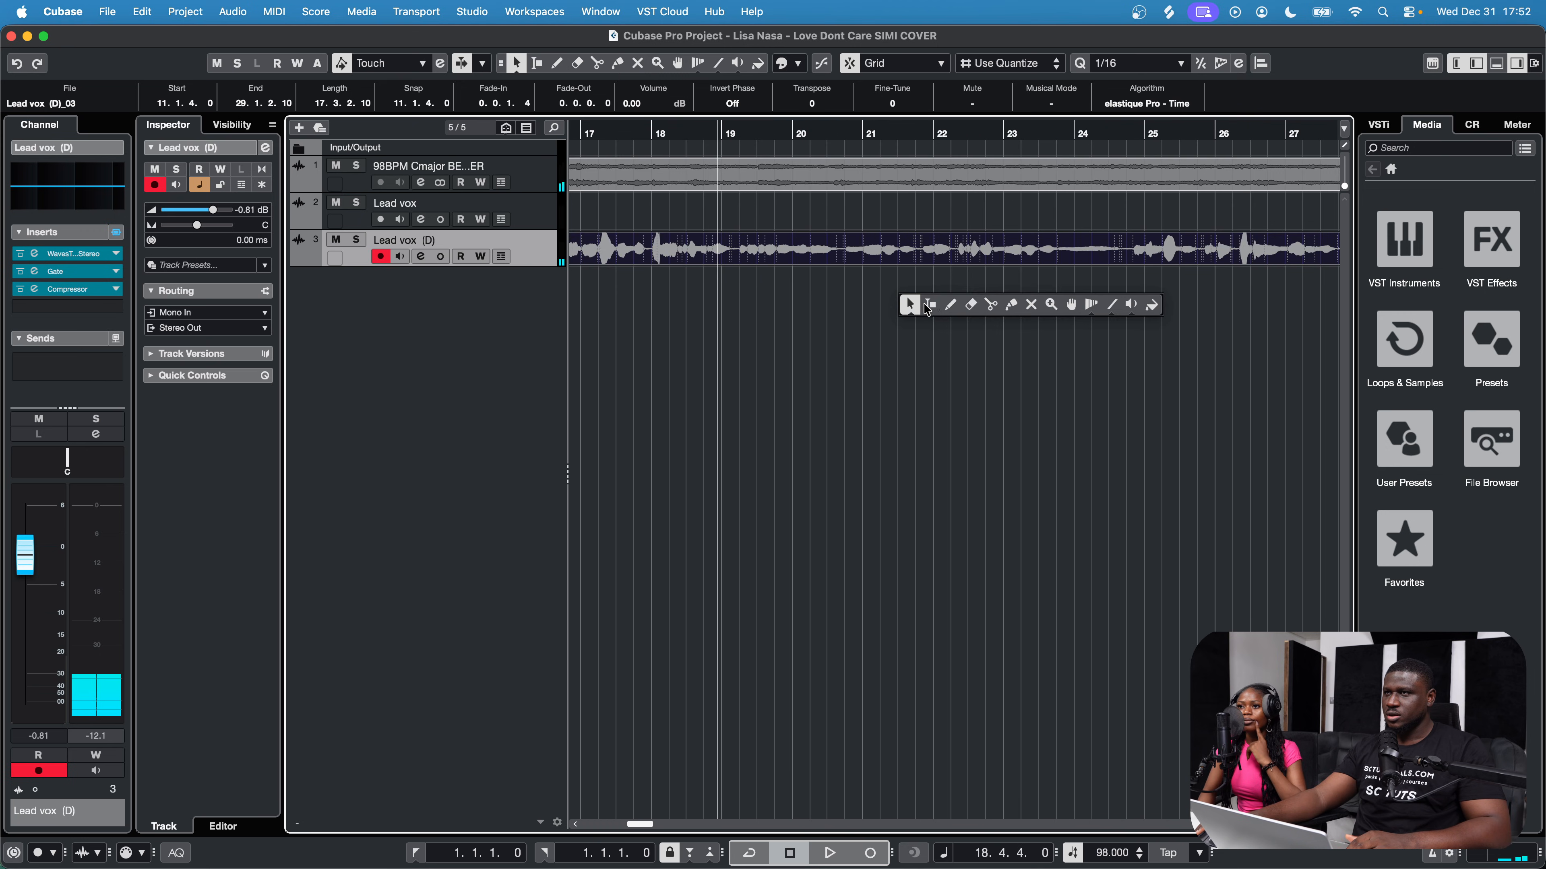
left_click(984, 306)
scroll(921, 301, "down", 3)
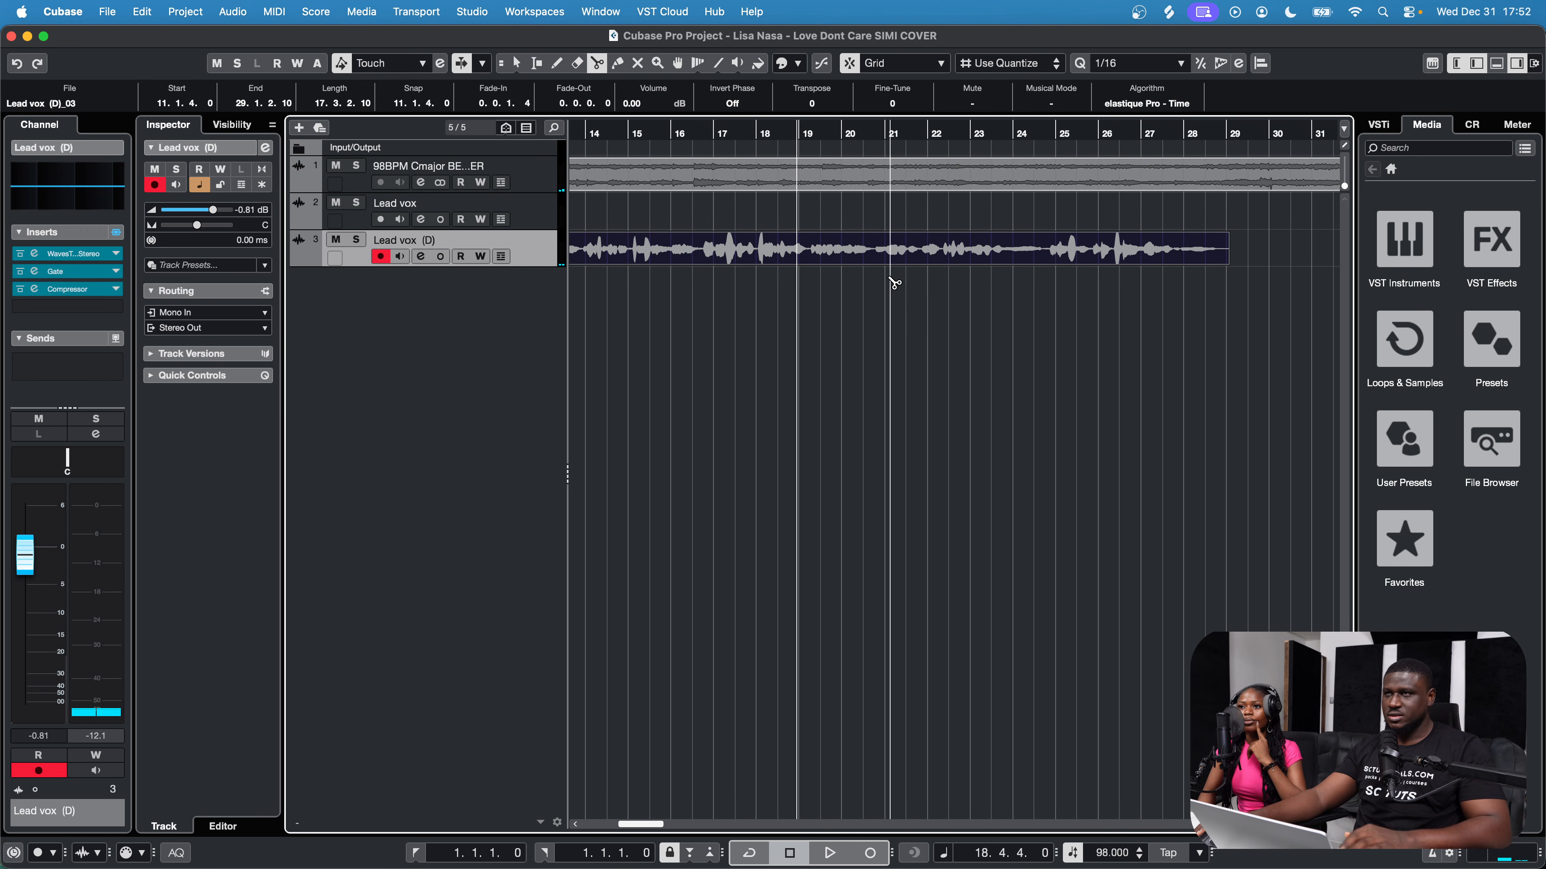
key("space")
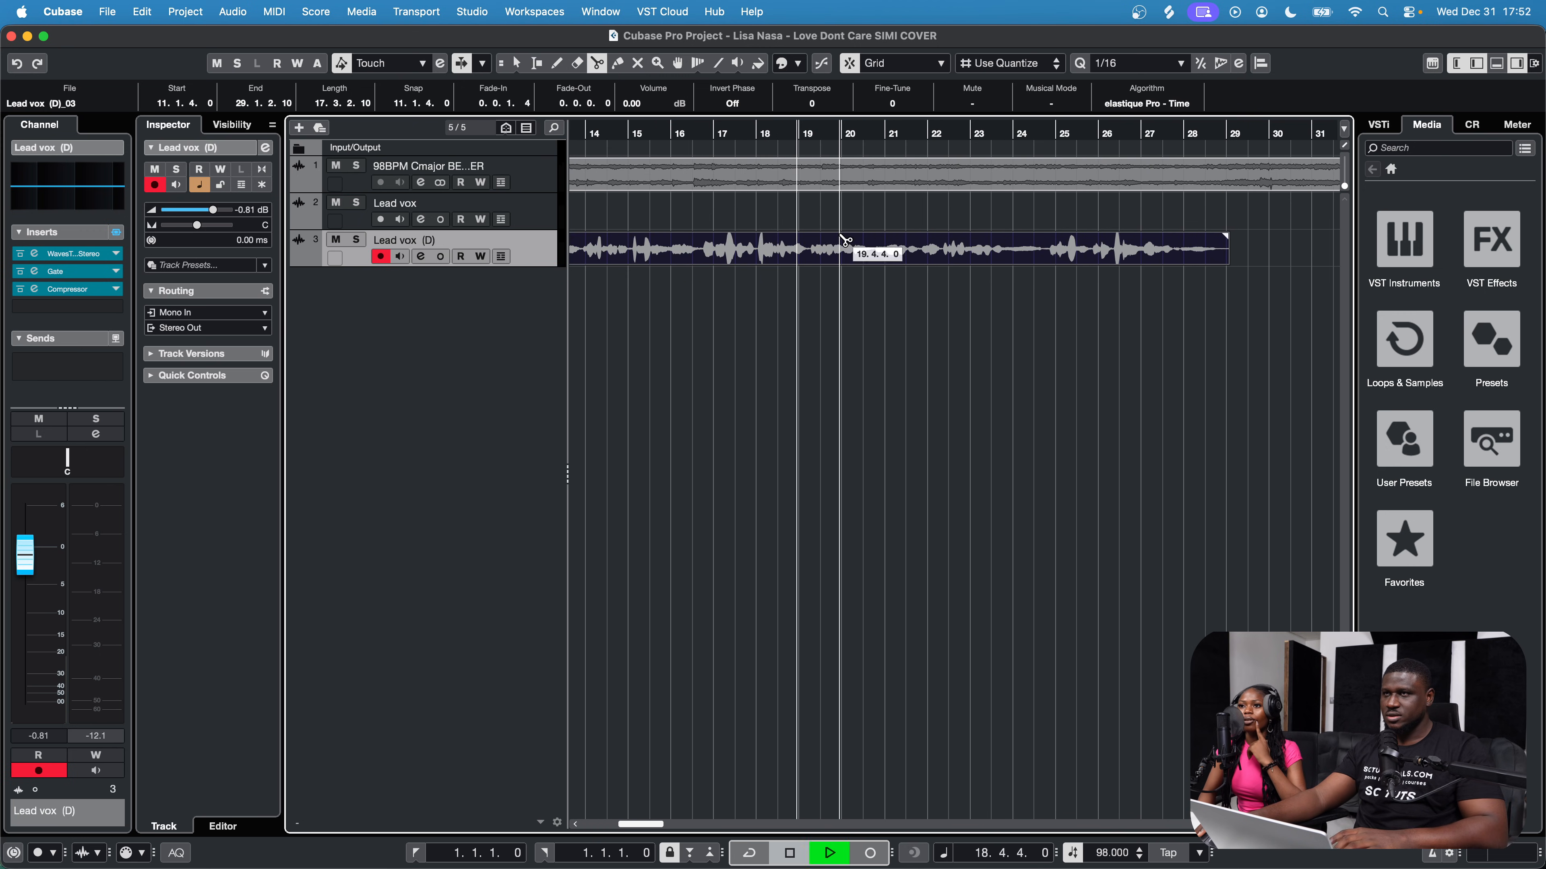
left_click(886, 260)
key("space")
Step: Mute the Lead vox (D)_03 section from 20.4.1.0 onward and return to the object selection tool
right_click(931, 286)
left_click(931, 286)
right_click(990, 308)
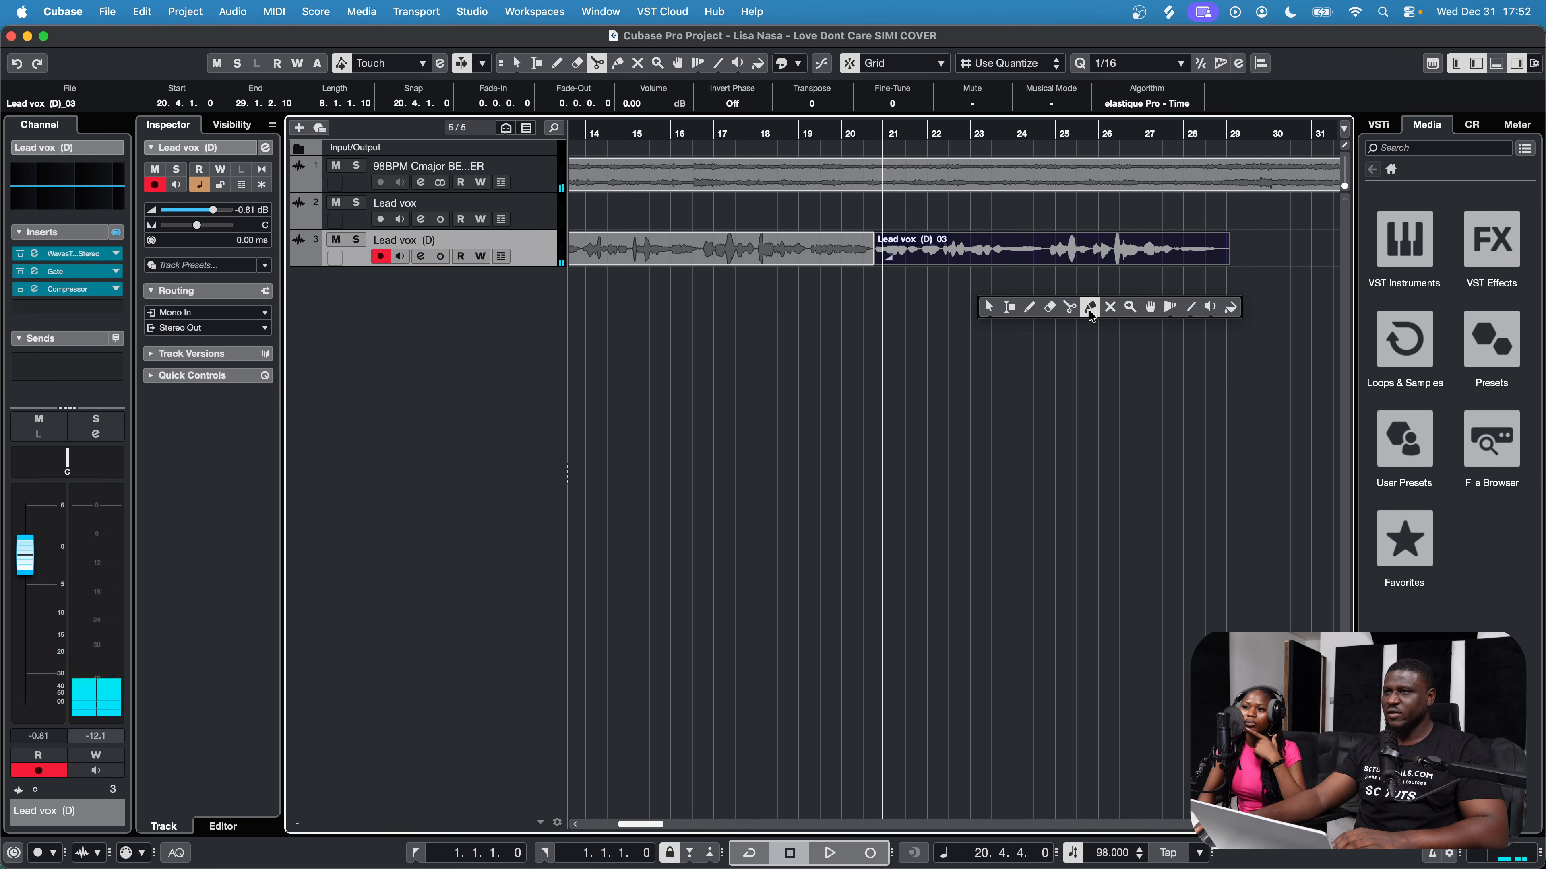
left_click(1109, 311)
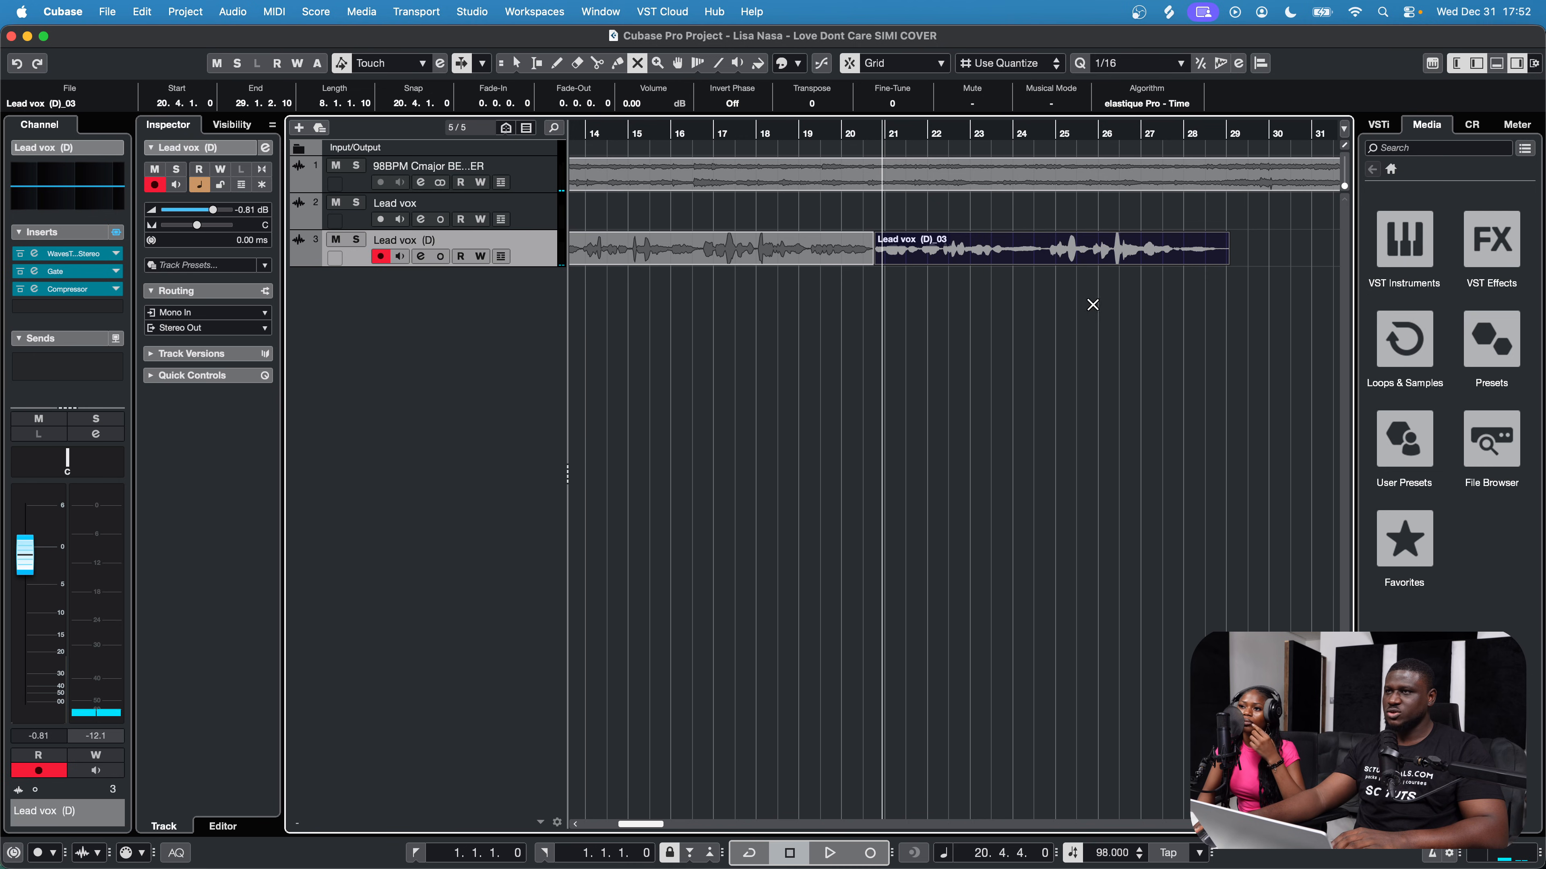
left_click(980, 246)
key("1")
left_click(937, 306)
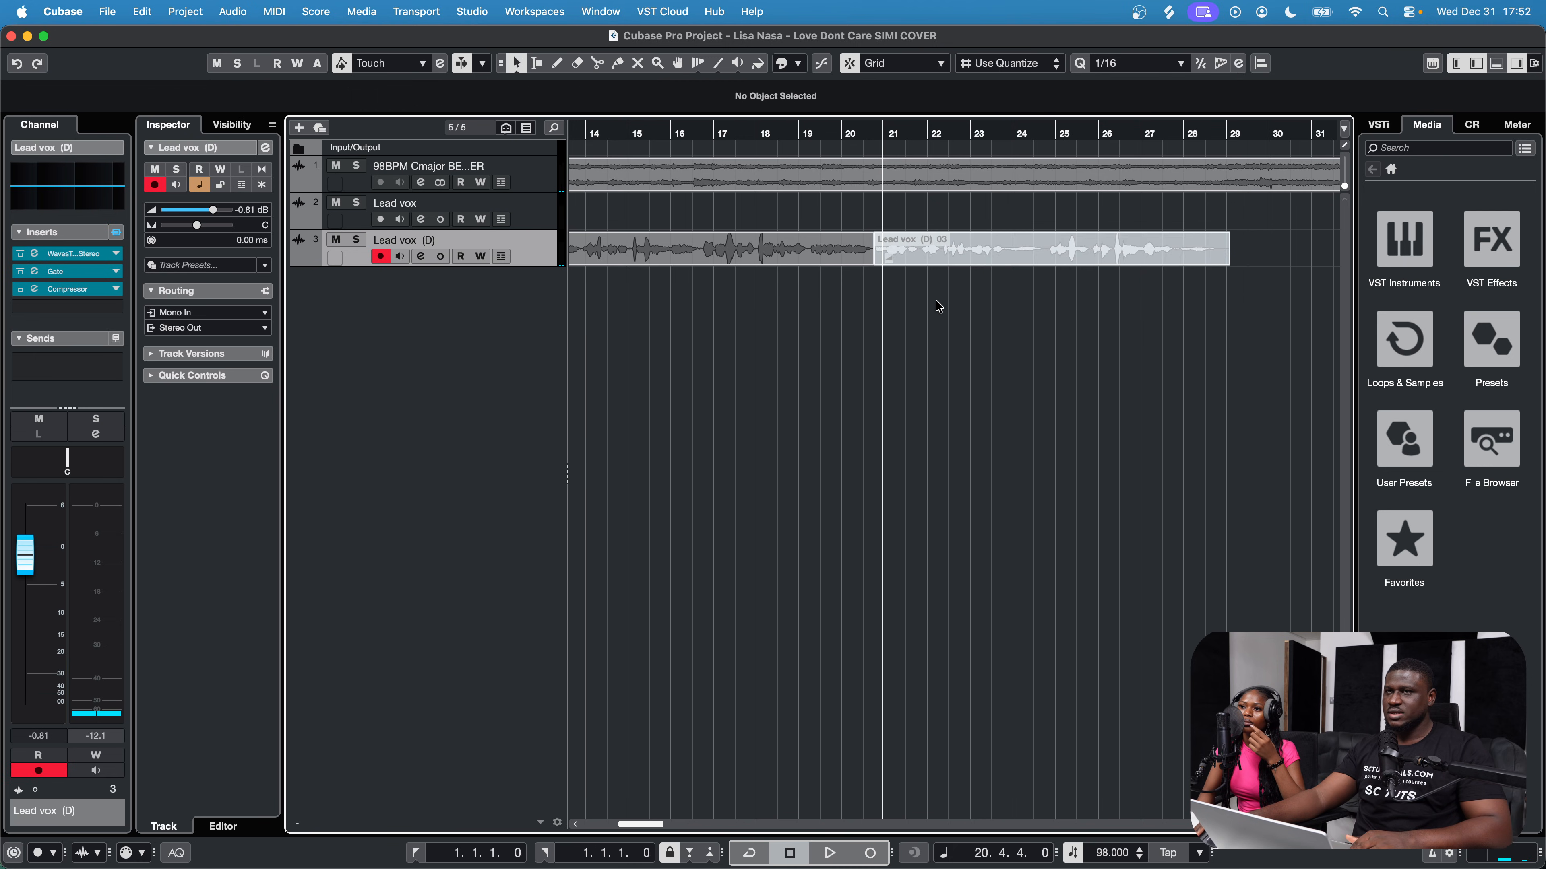
Step: Record a new take on the Lead vox track over the muted section through bar 28 and trim its start to 20.3.3.0
key("g")
key("g")
key("g")
left_click(539, 212)
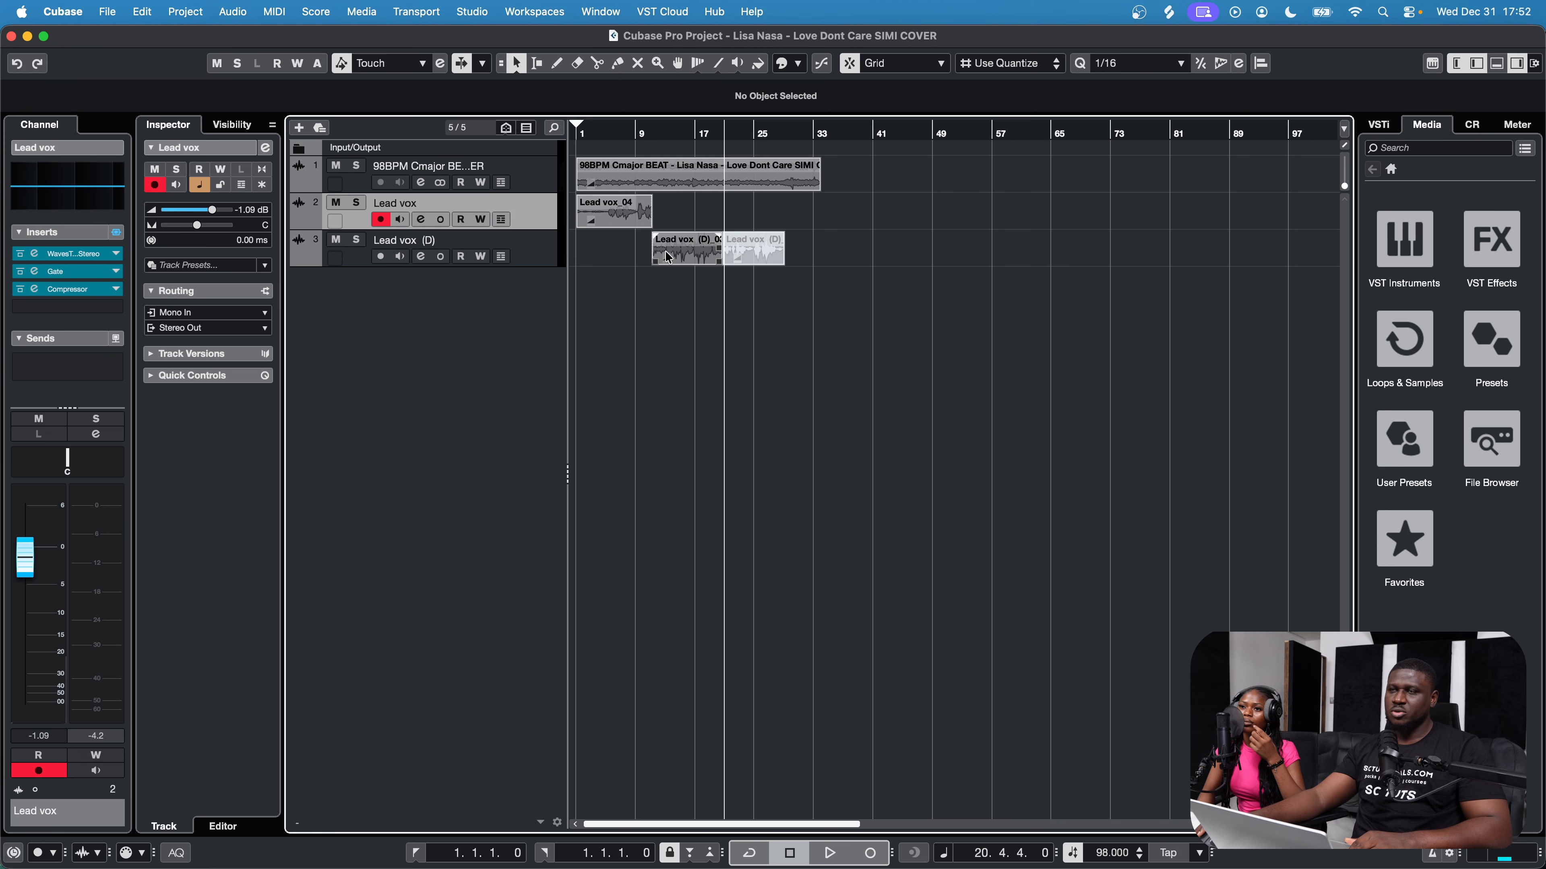
key("h")
key("h")
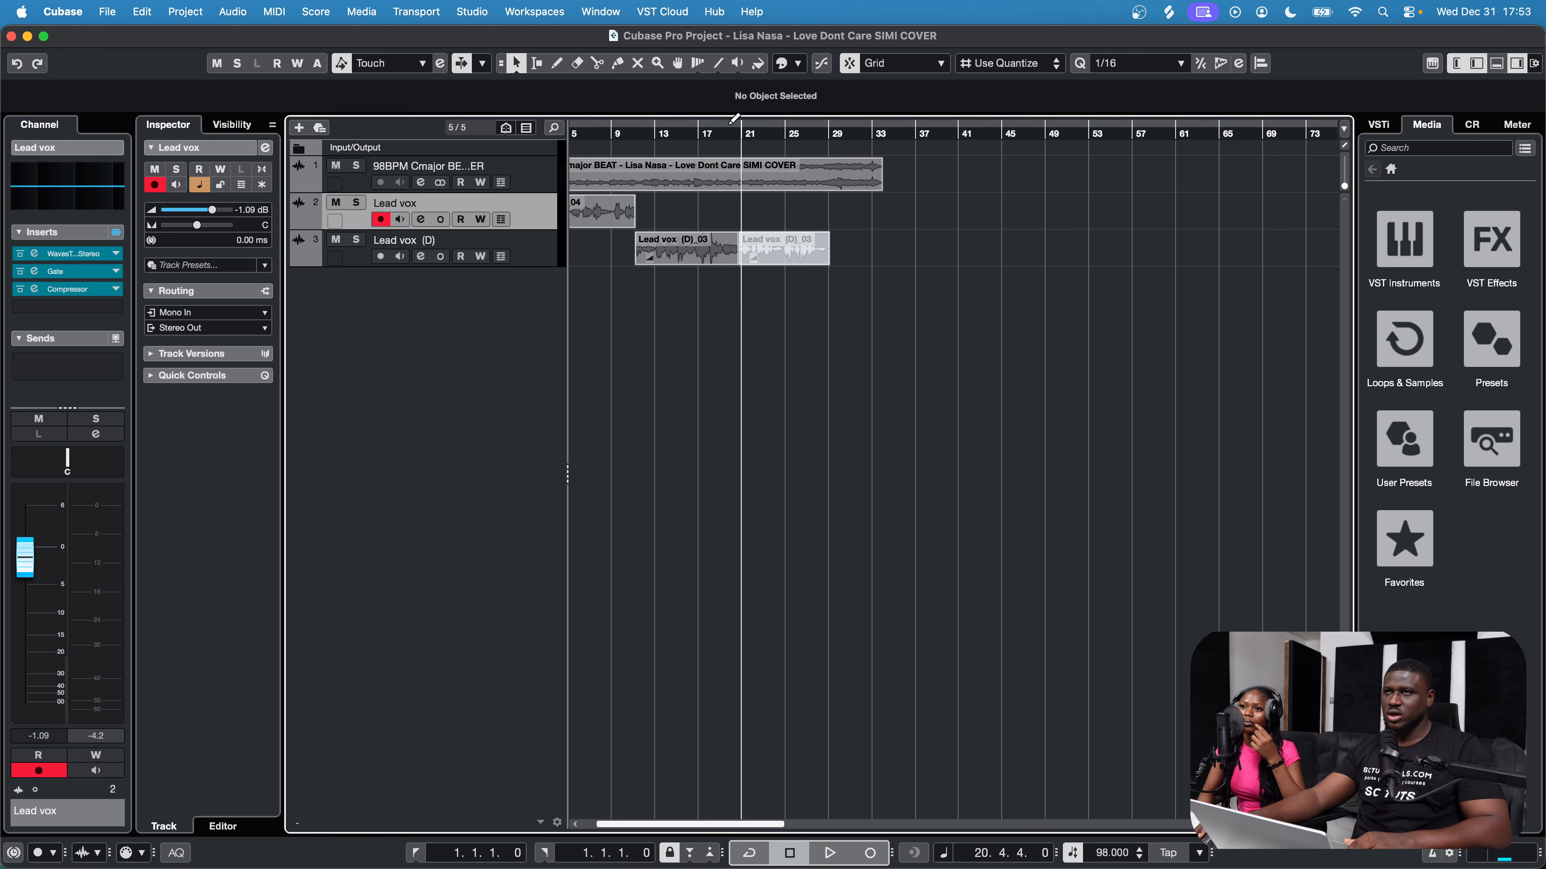
left_click(699, 130)
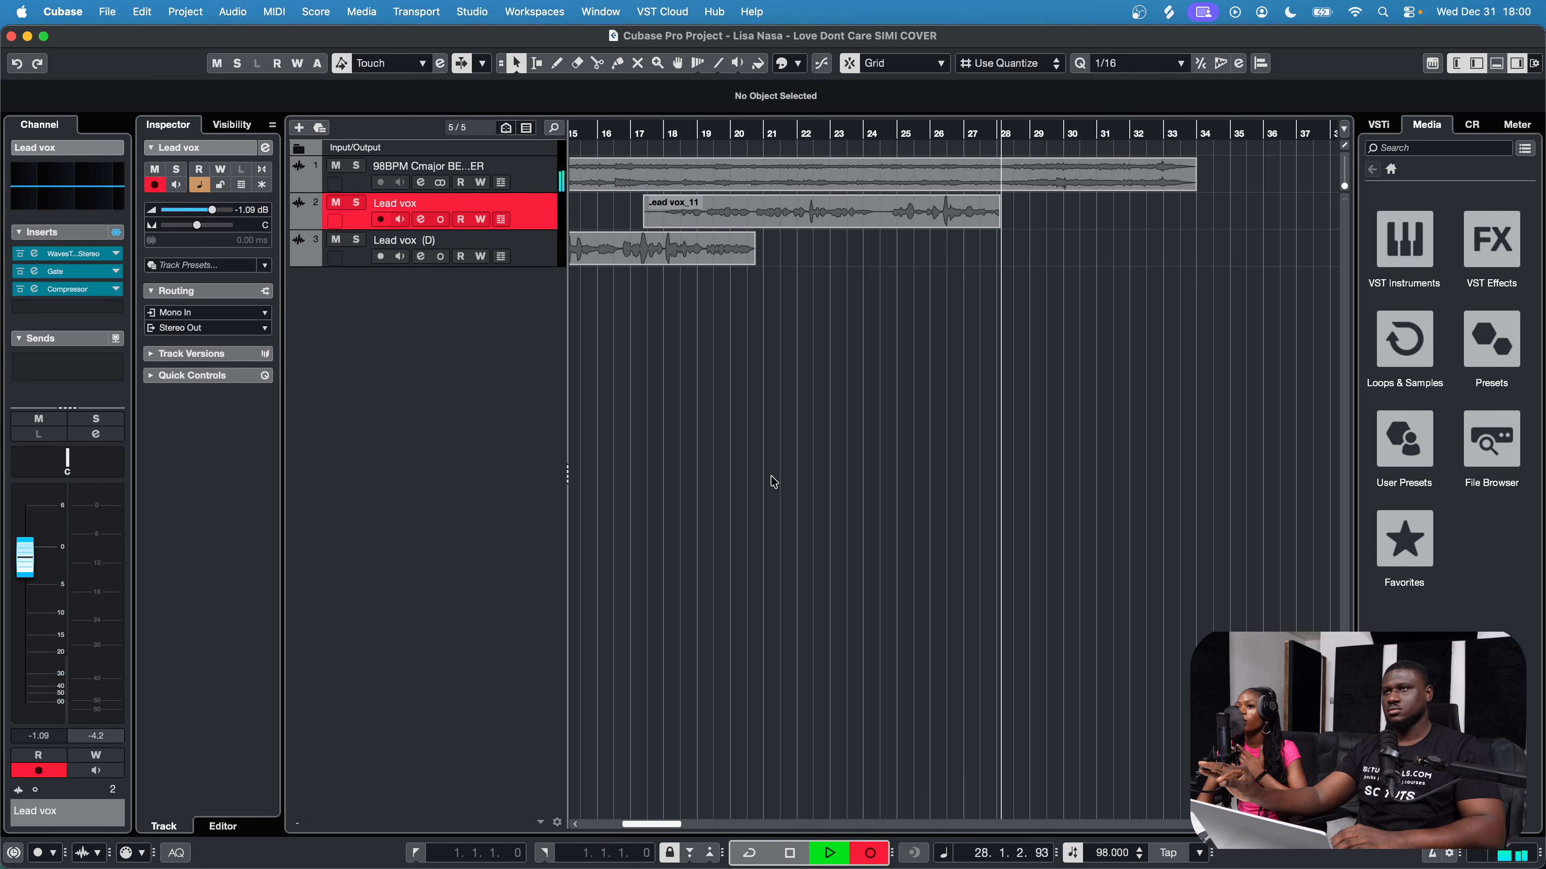
key("space")
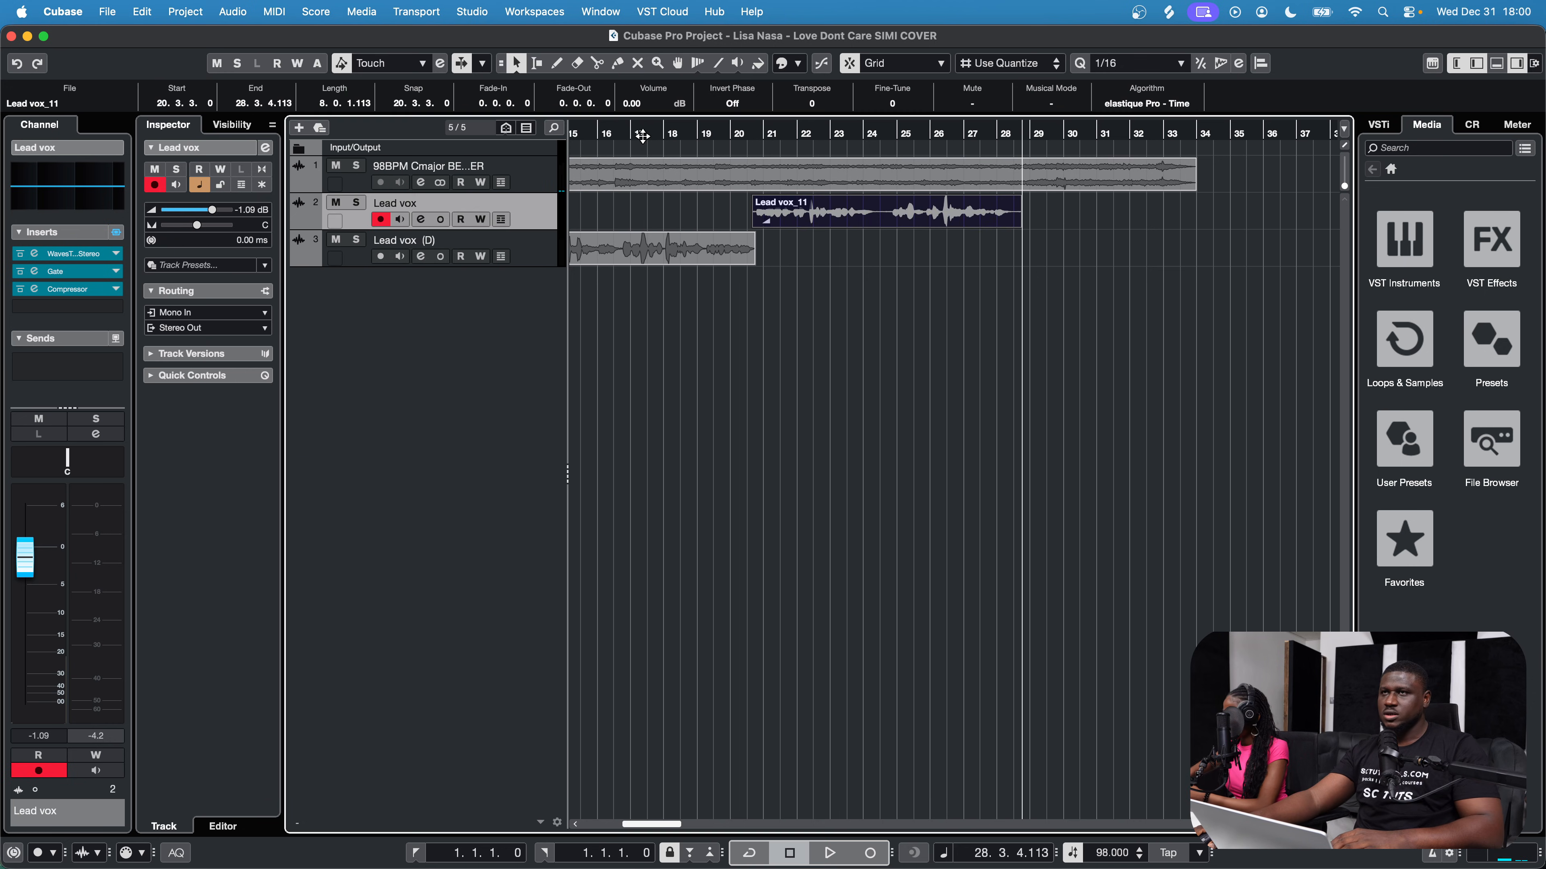
Step: Raise the Lead vox_11 clip volume to 5 dB and play back the joined takes from bar 17 through bar 28
left_click(639, 134)
key("space")
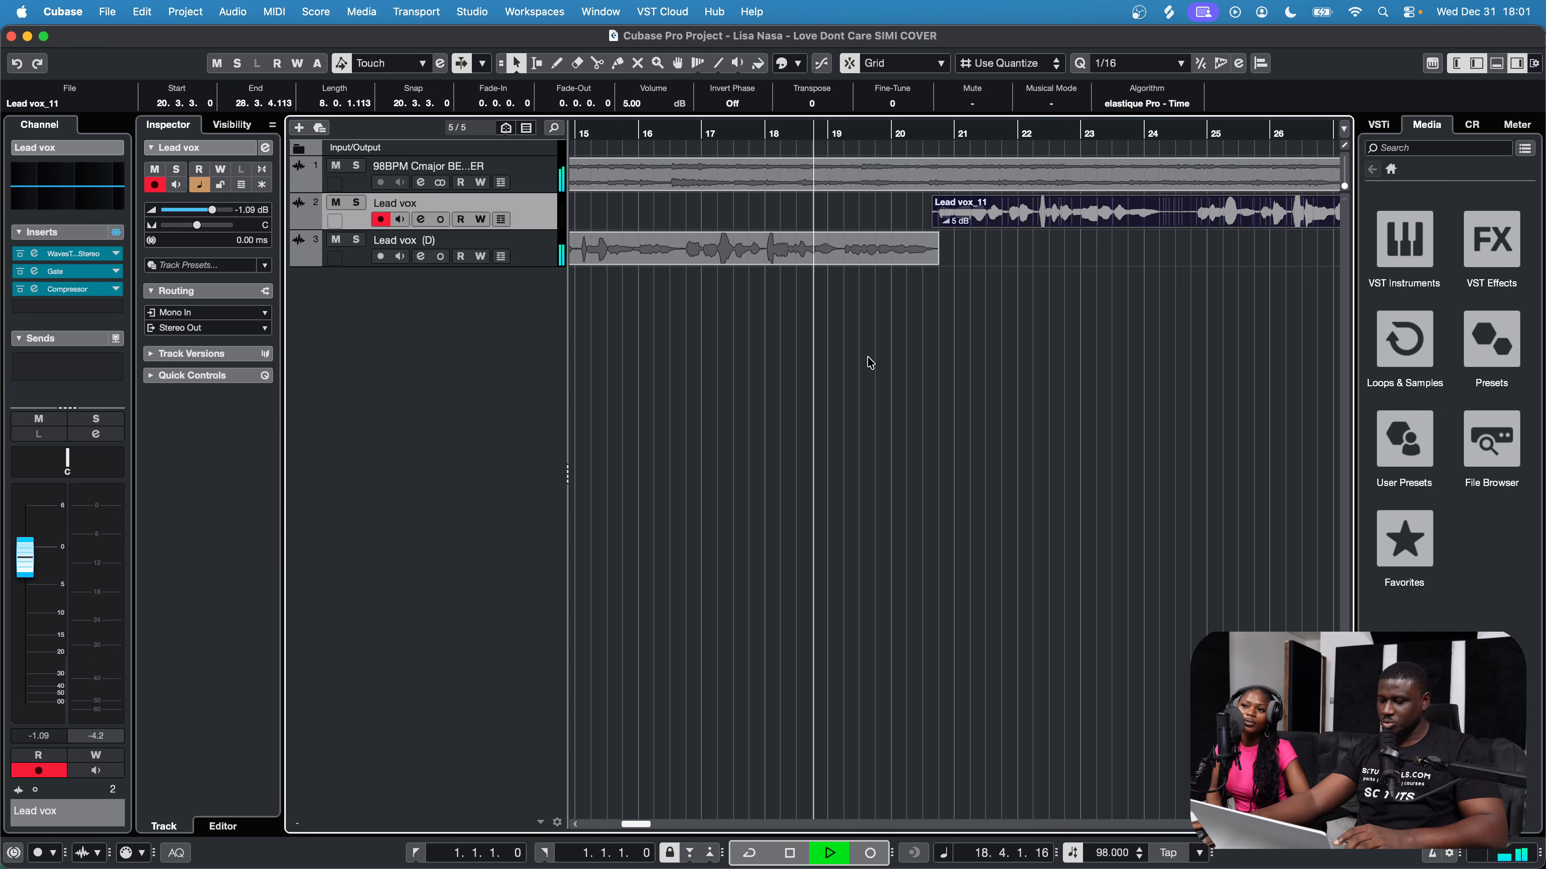
scroll(880, 382, "down", 2)
scroll(881, 389, "down", 1)
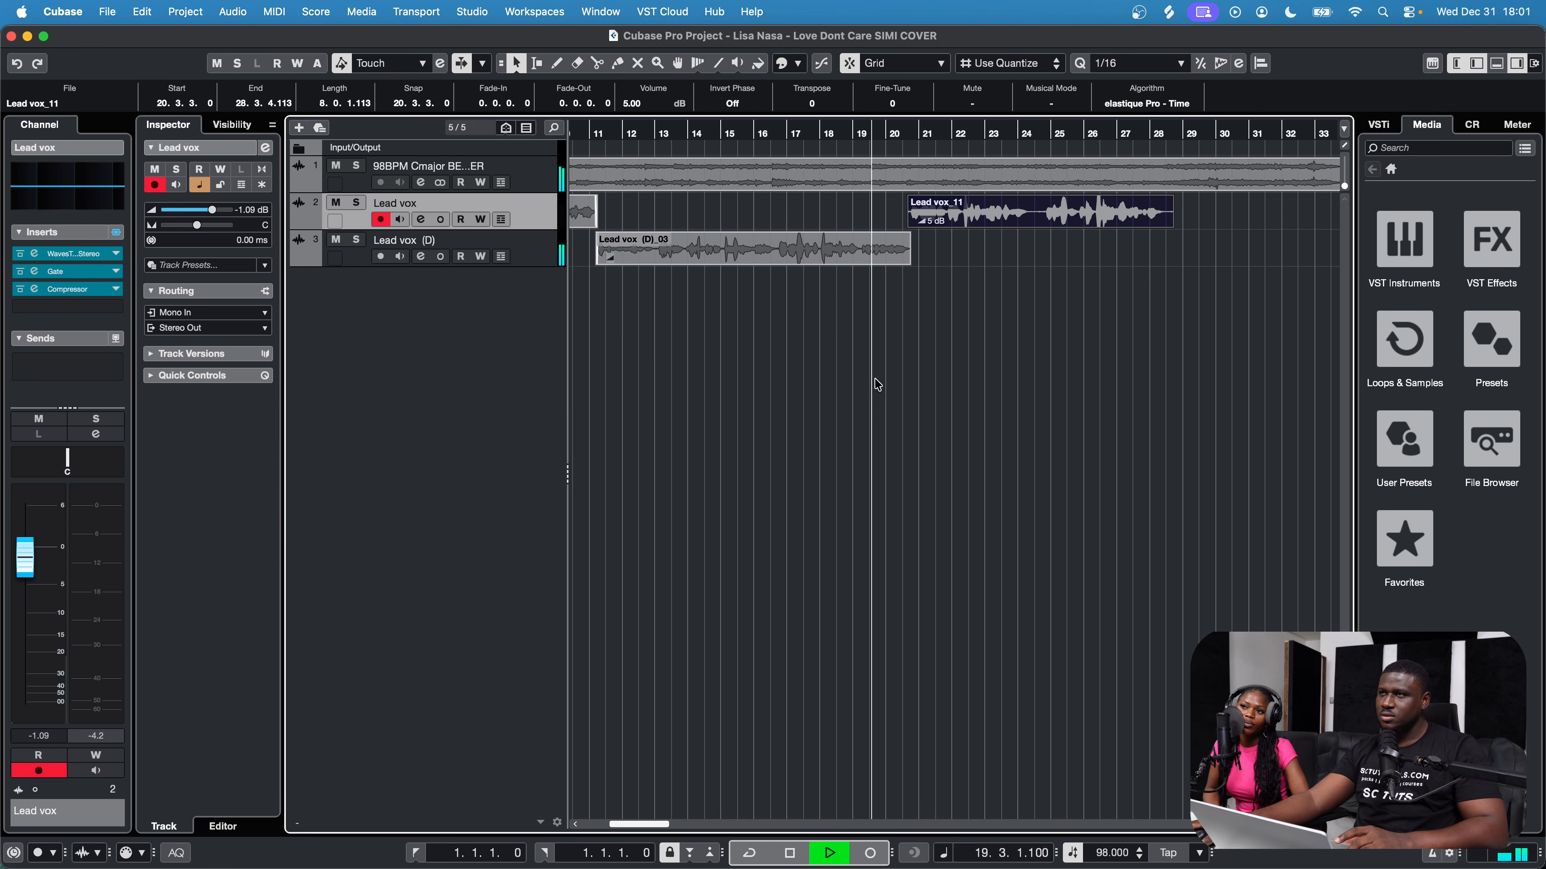
scroll(880, 396, "down", 1)
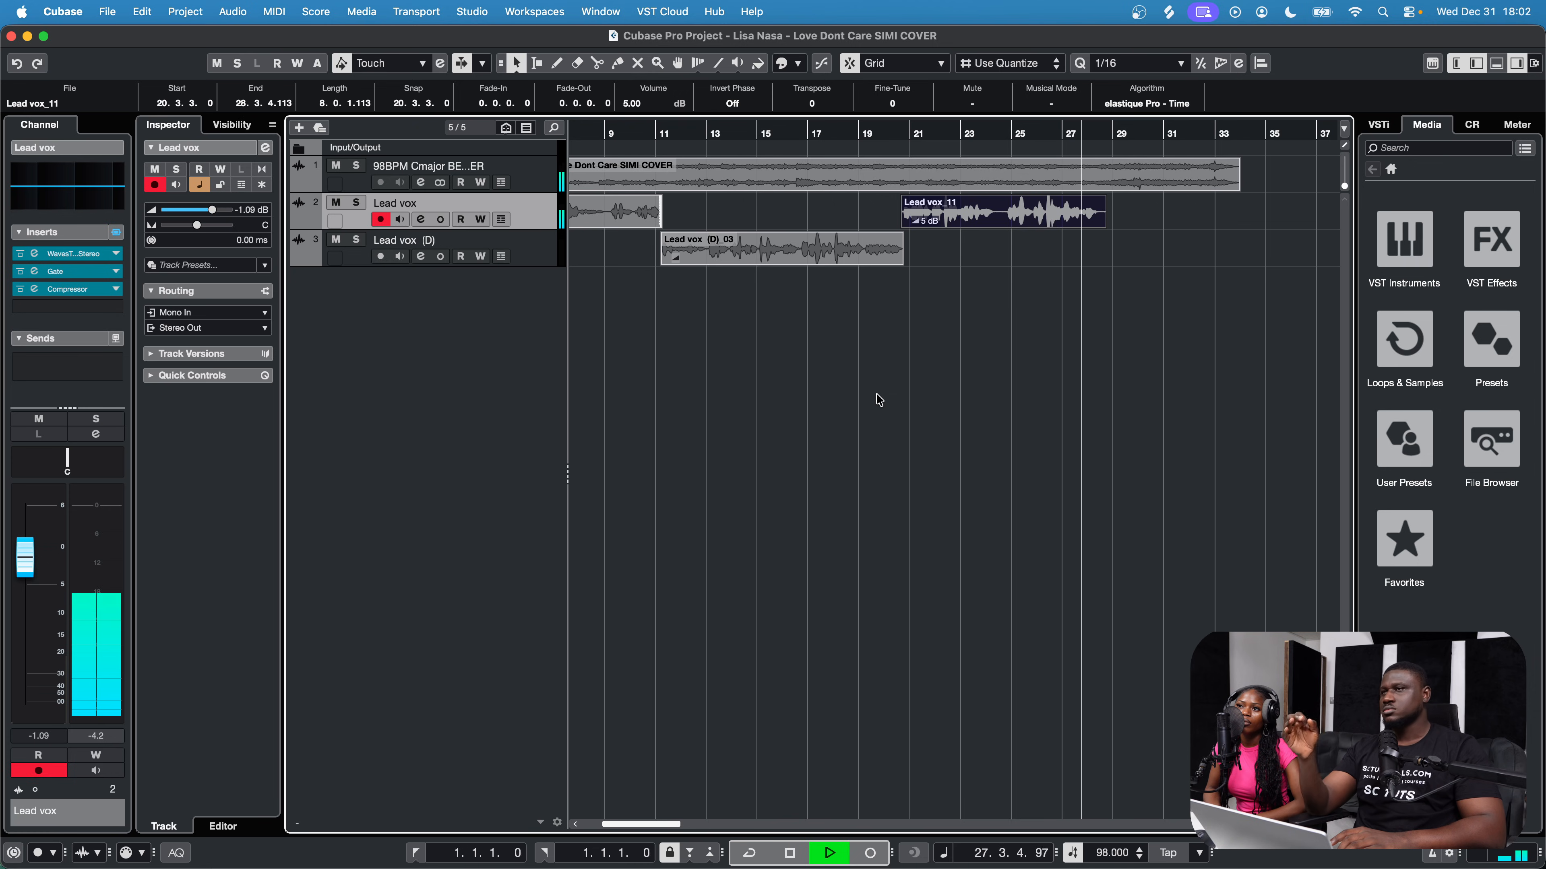
key("space")
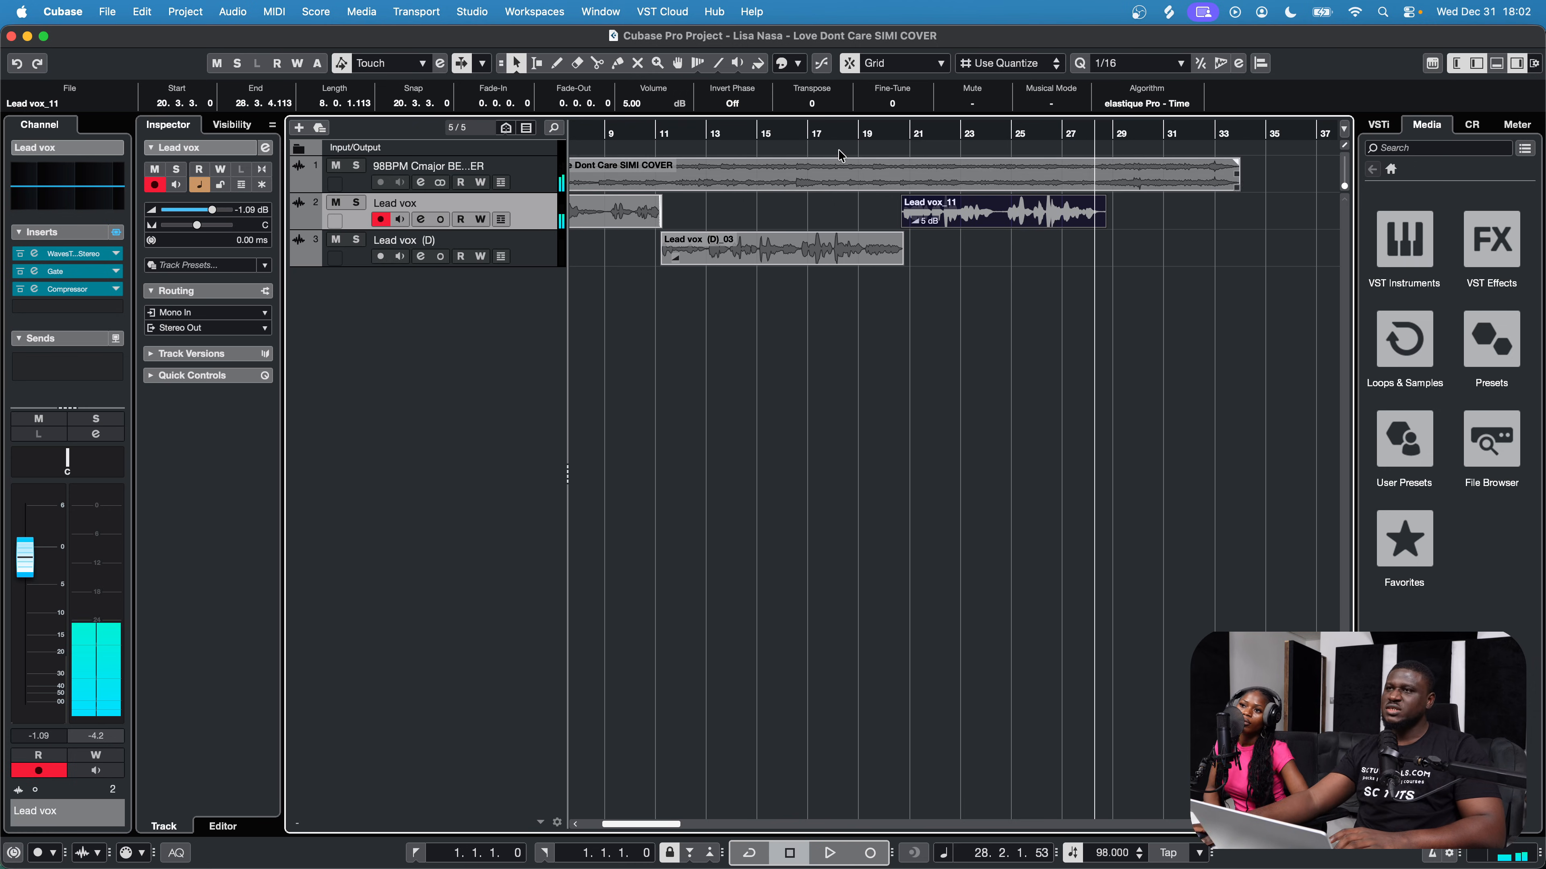
Step: Clear the clip selection and cue playback before bar 19 to check the transition into Lead vox_11
left_click(851, 133)
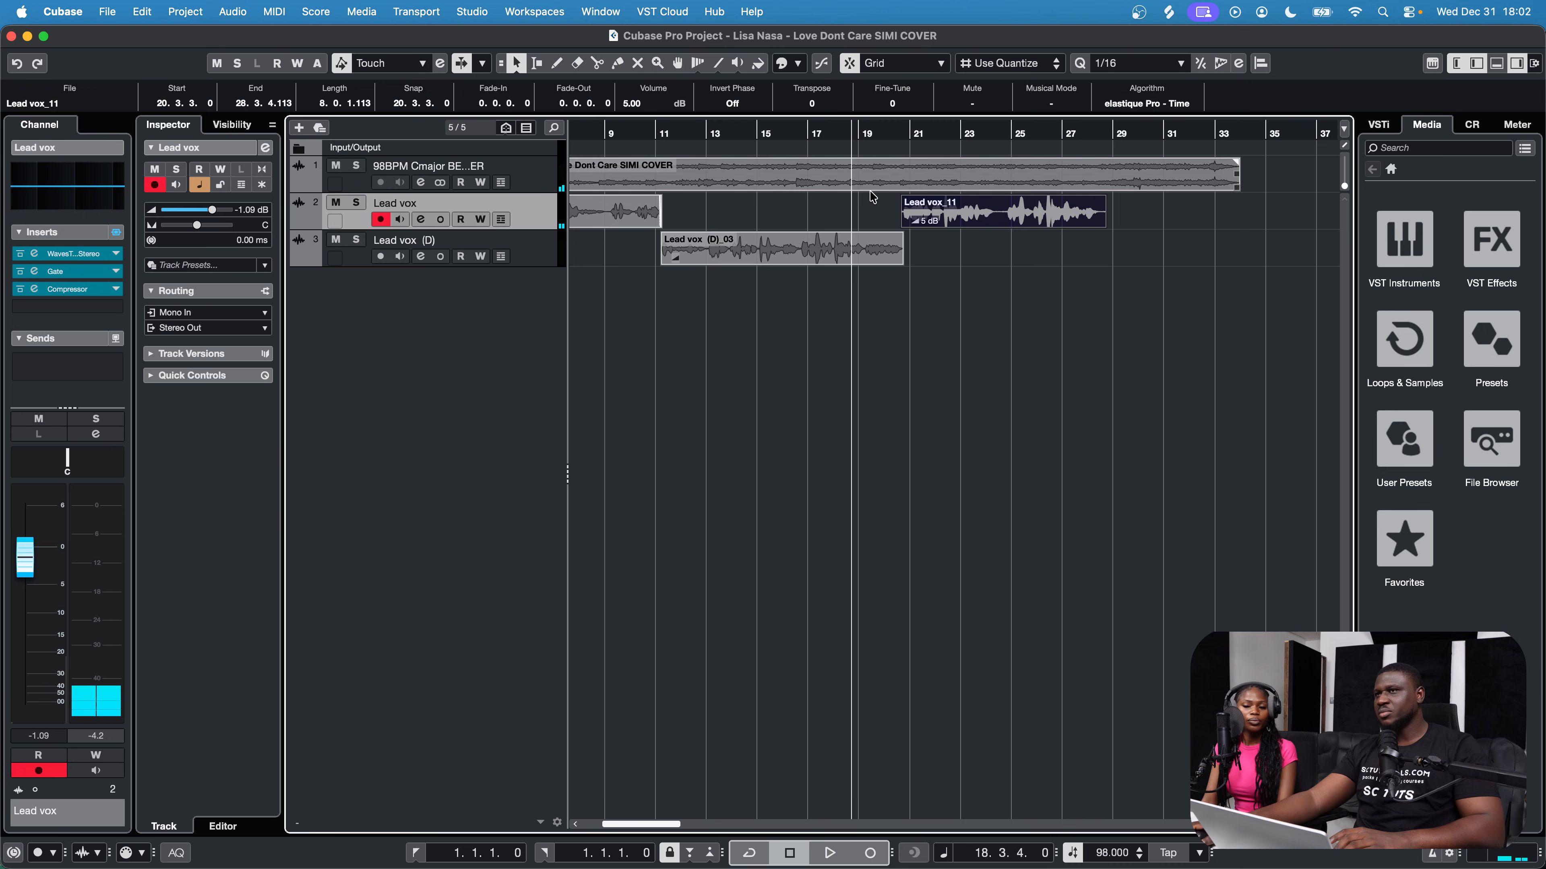
left_click(919, 377)
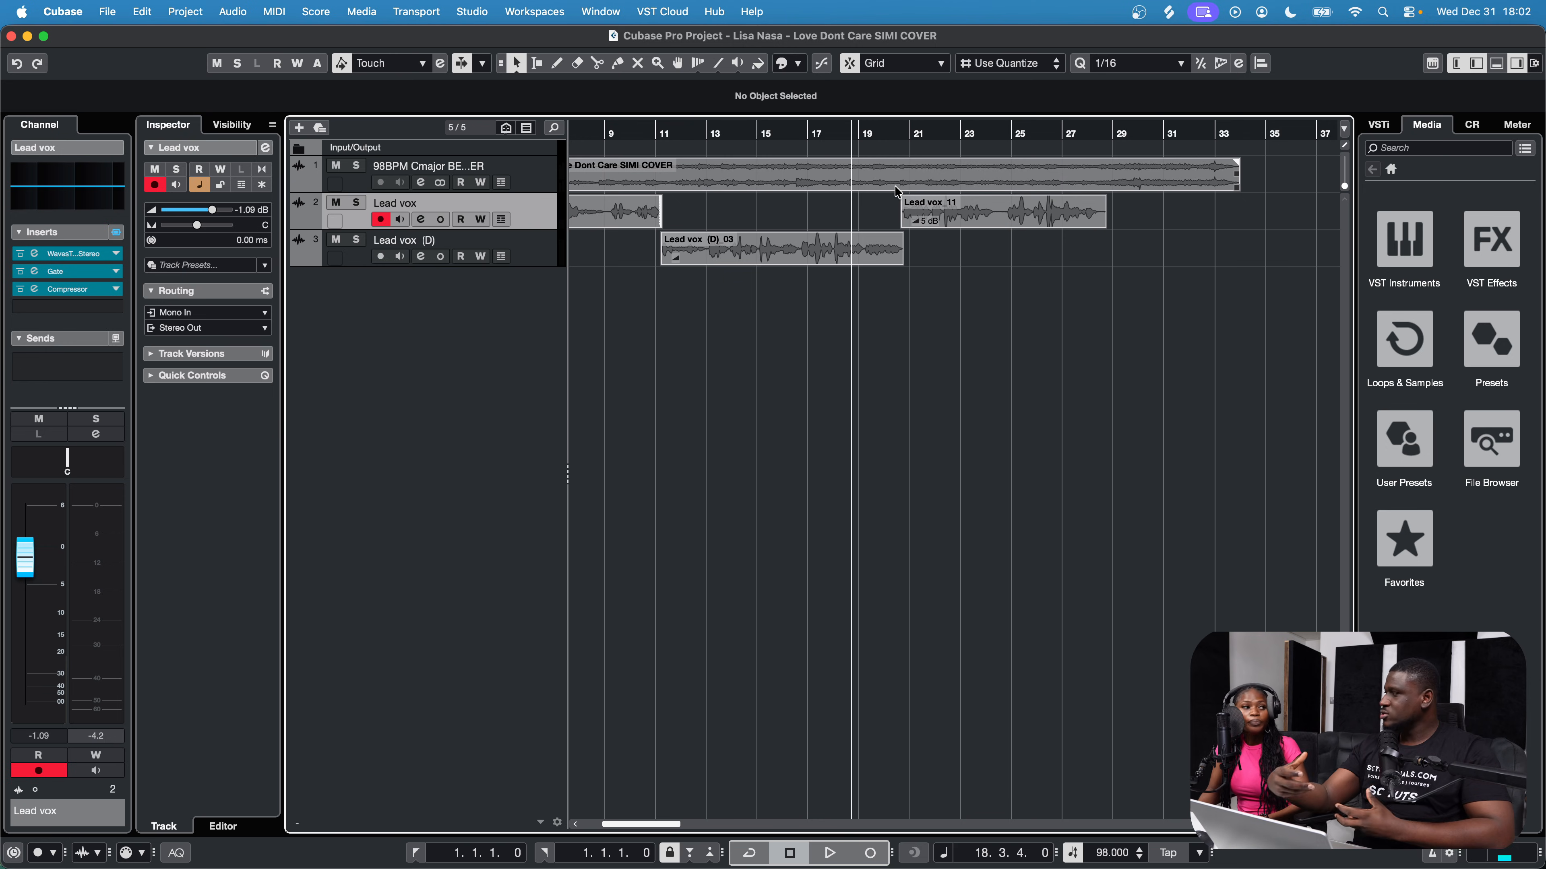
left_click(831, 137)
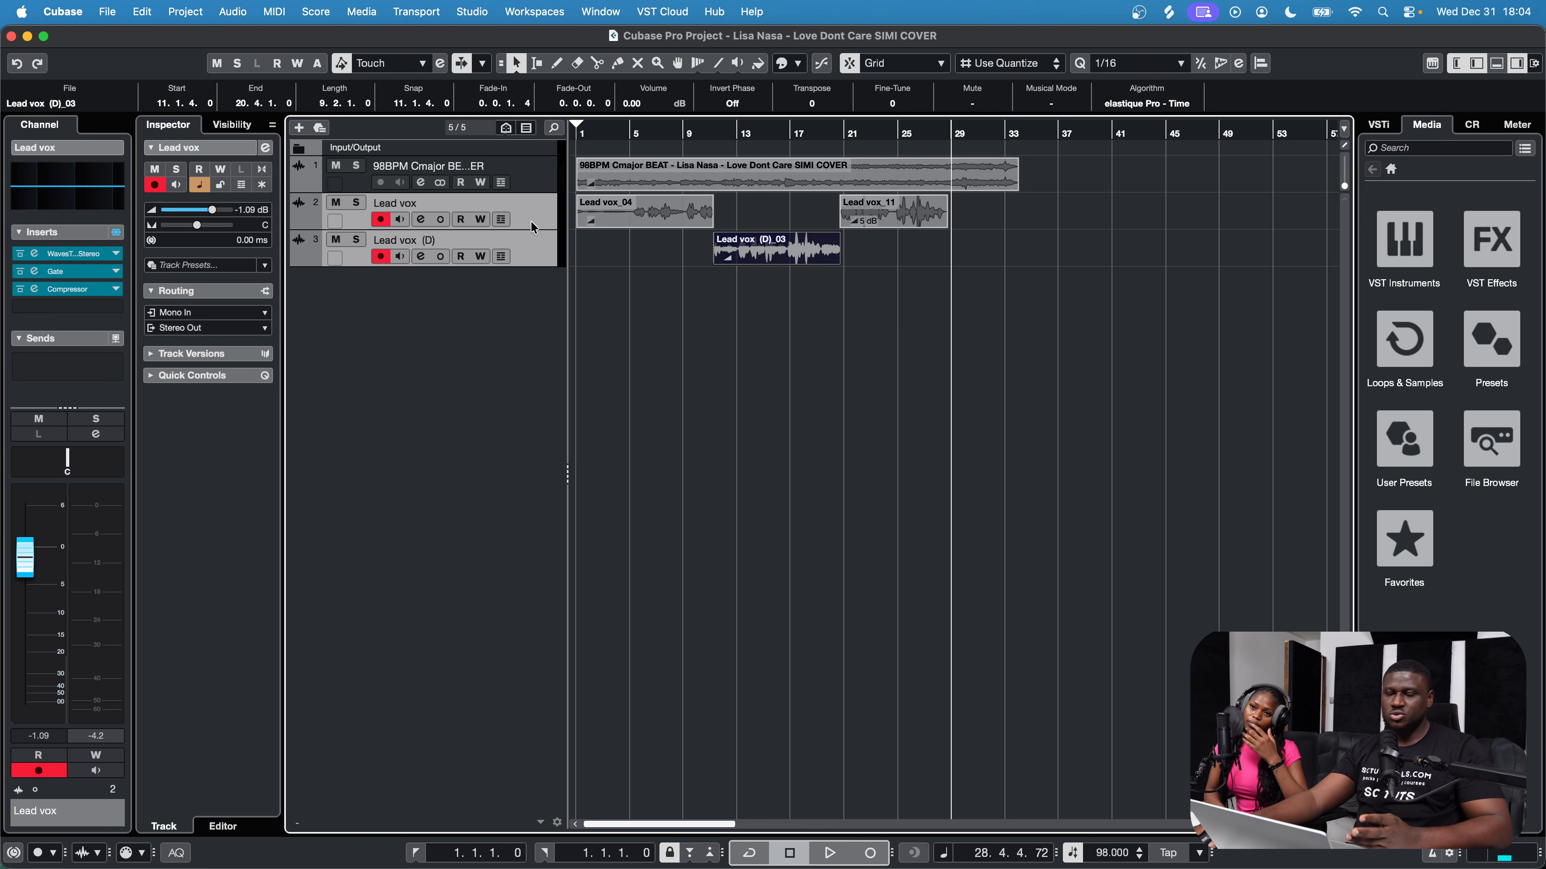
Step: Start adding an effect track to the selected Lead vox and Lead vox (D) tracks, with Pro-R as the reverb
right_click(530, 247)
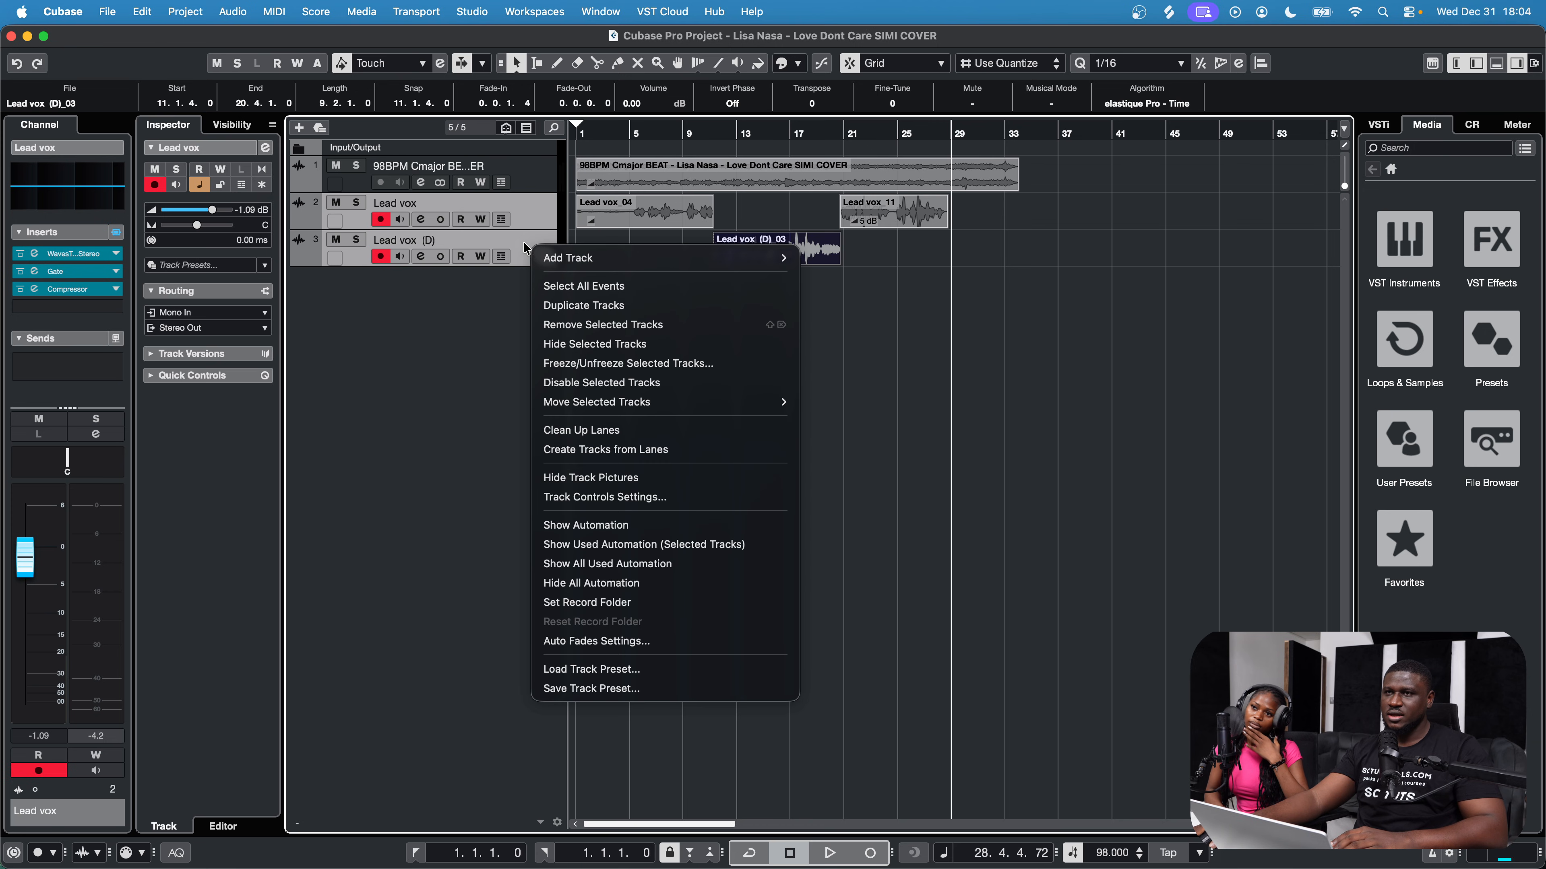
mouse_move(554, 259)
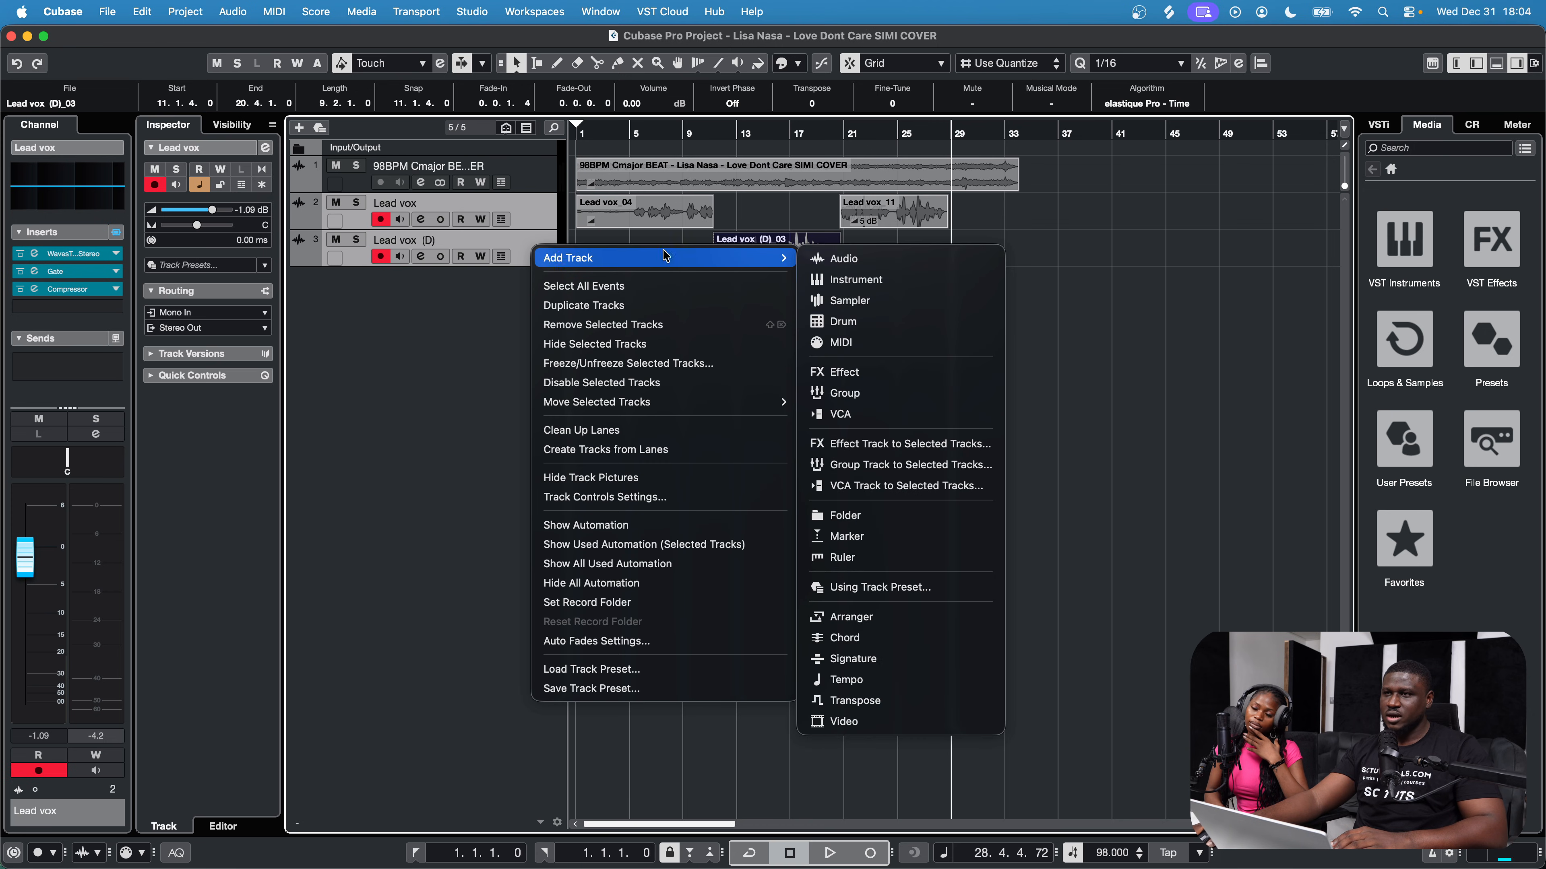
left_click(919, 444)
left_click(836, 275)
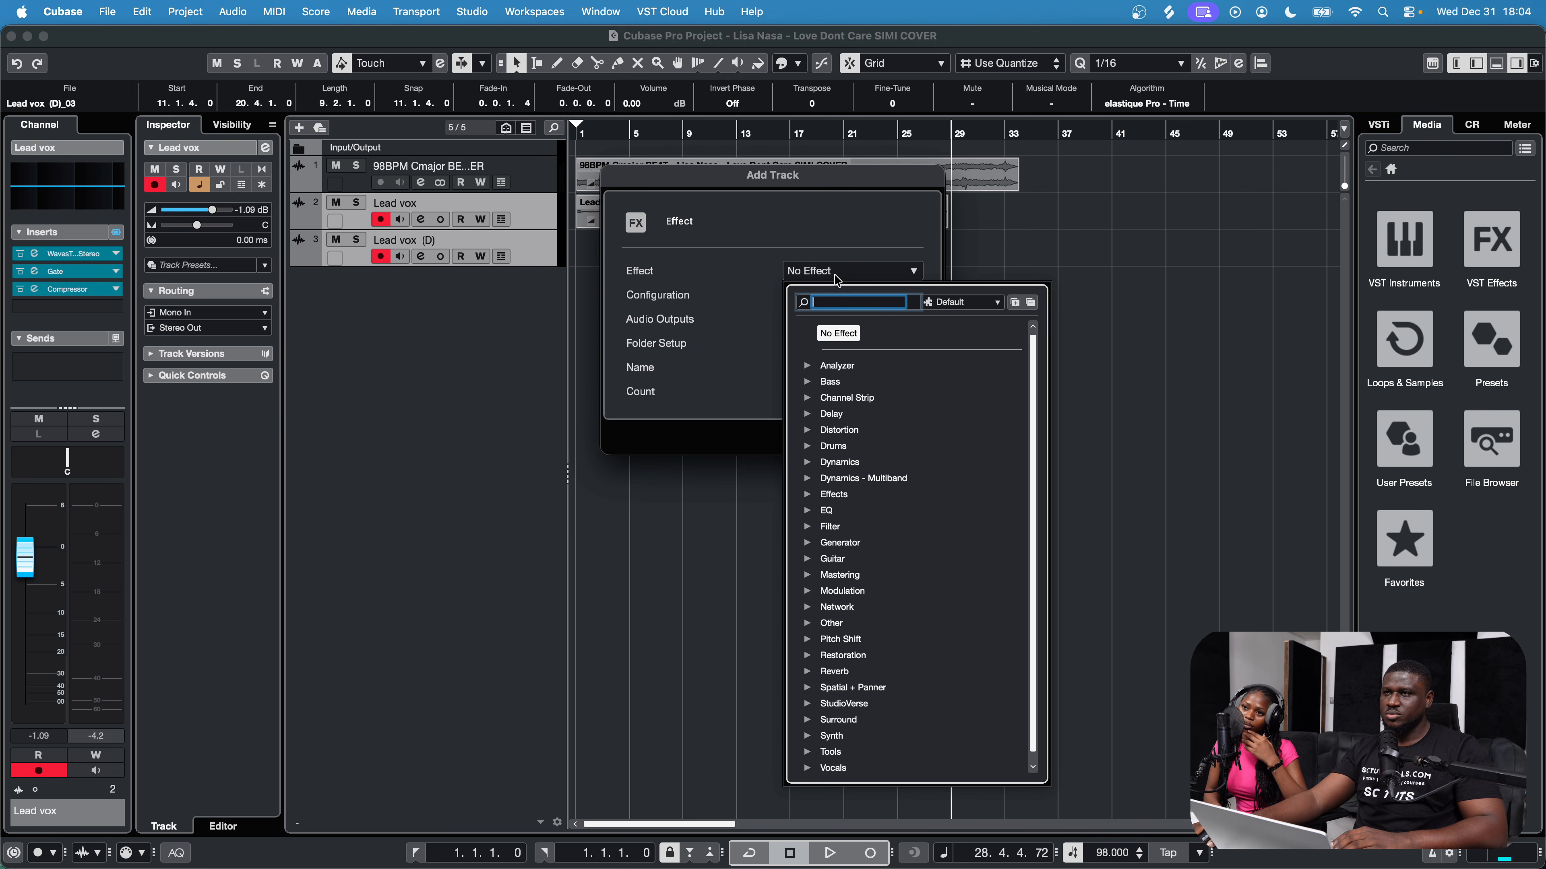
type("reverb")
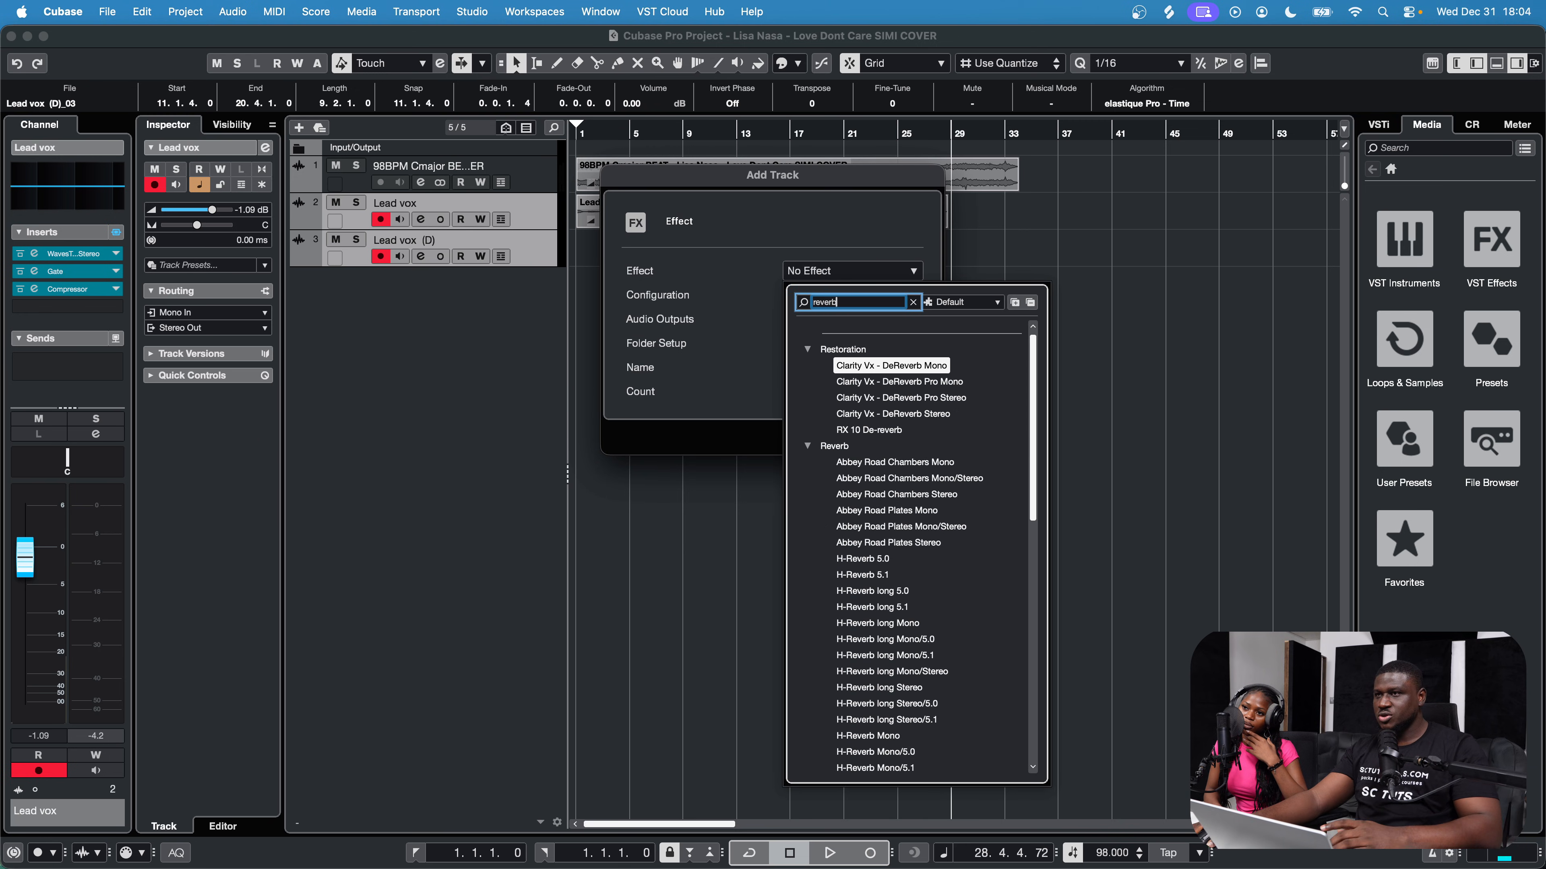
scroll(864, 609, "down", 10)
left_click(852, 597)
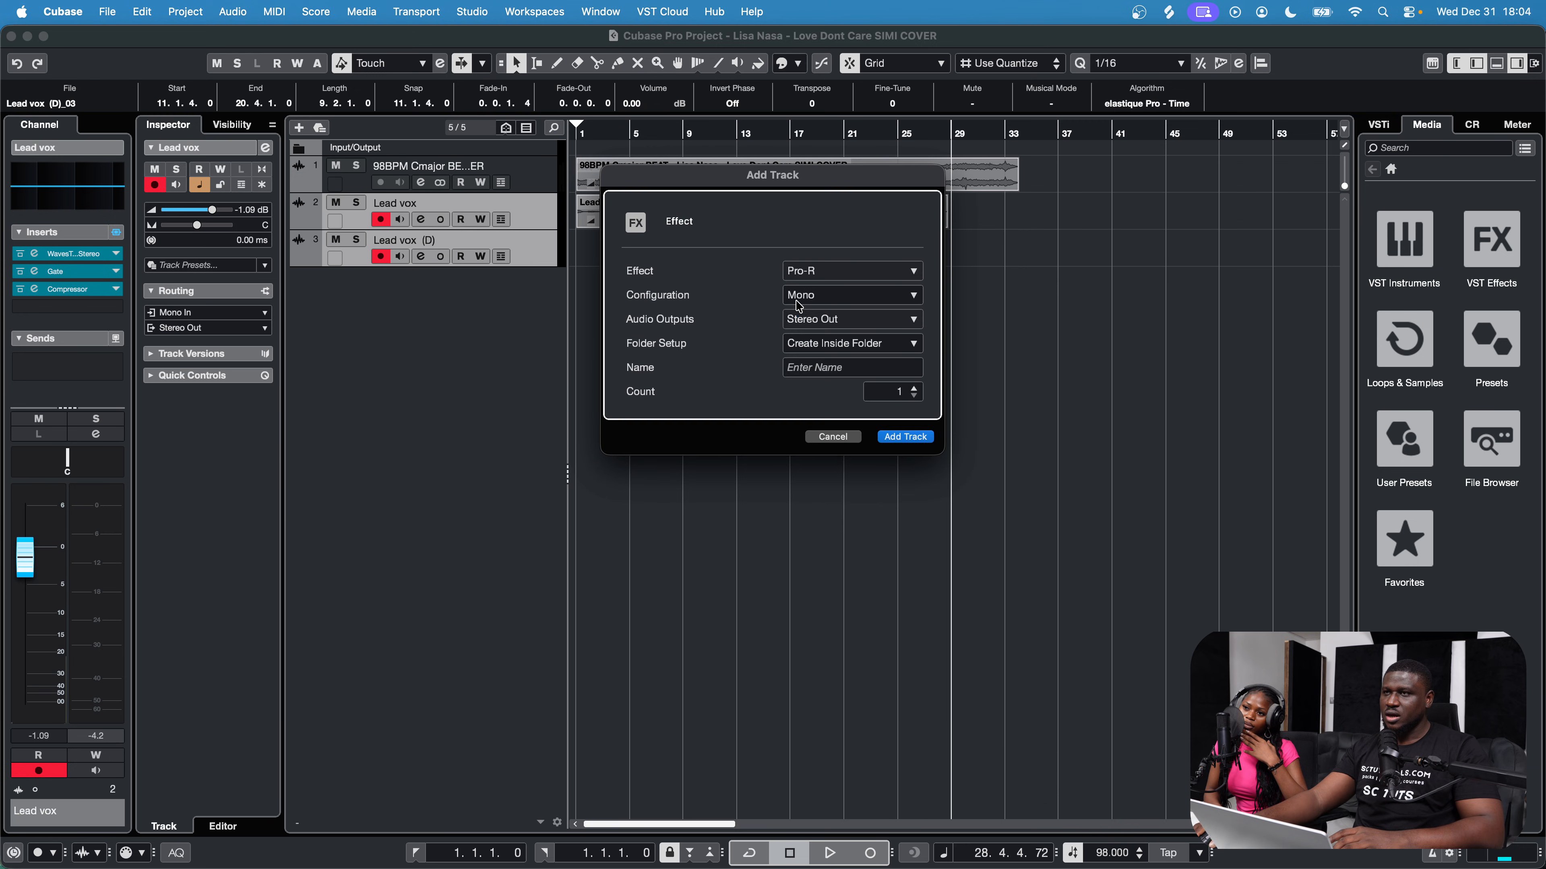
Step: Configure the effect track as Stereo, name it Session reverb 1 and add it to the project
left_click(821, 296)
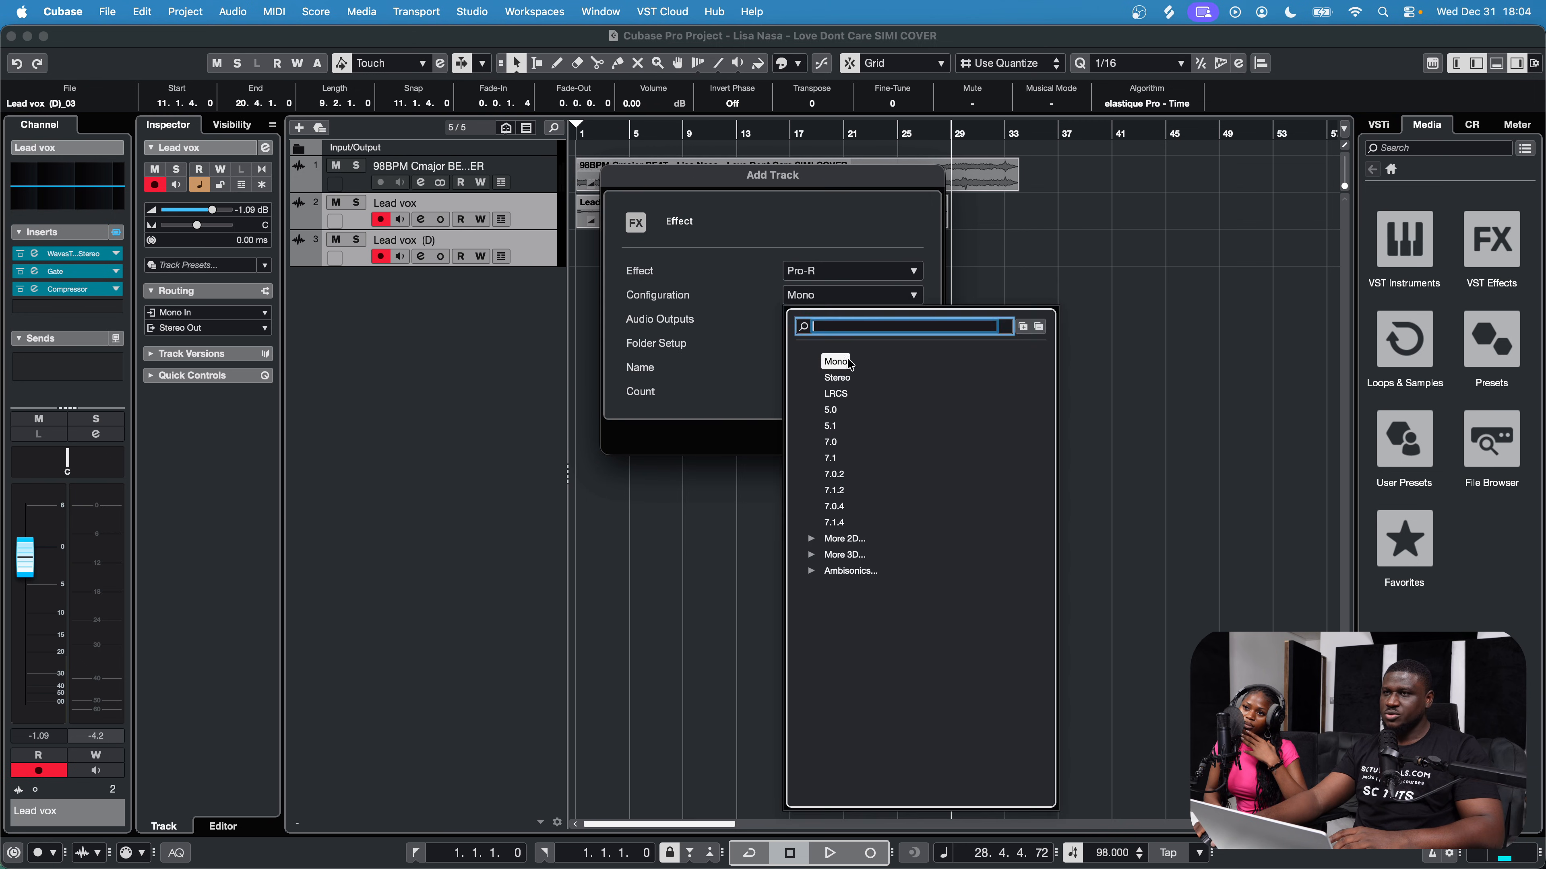
left_click(837, 378)
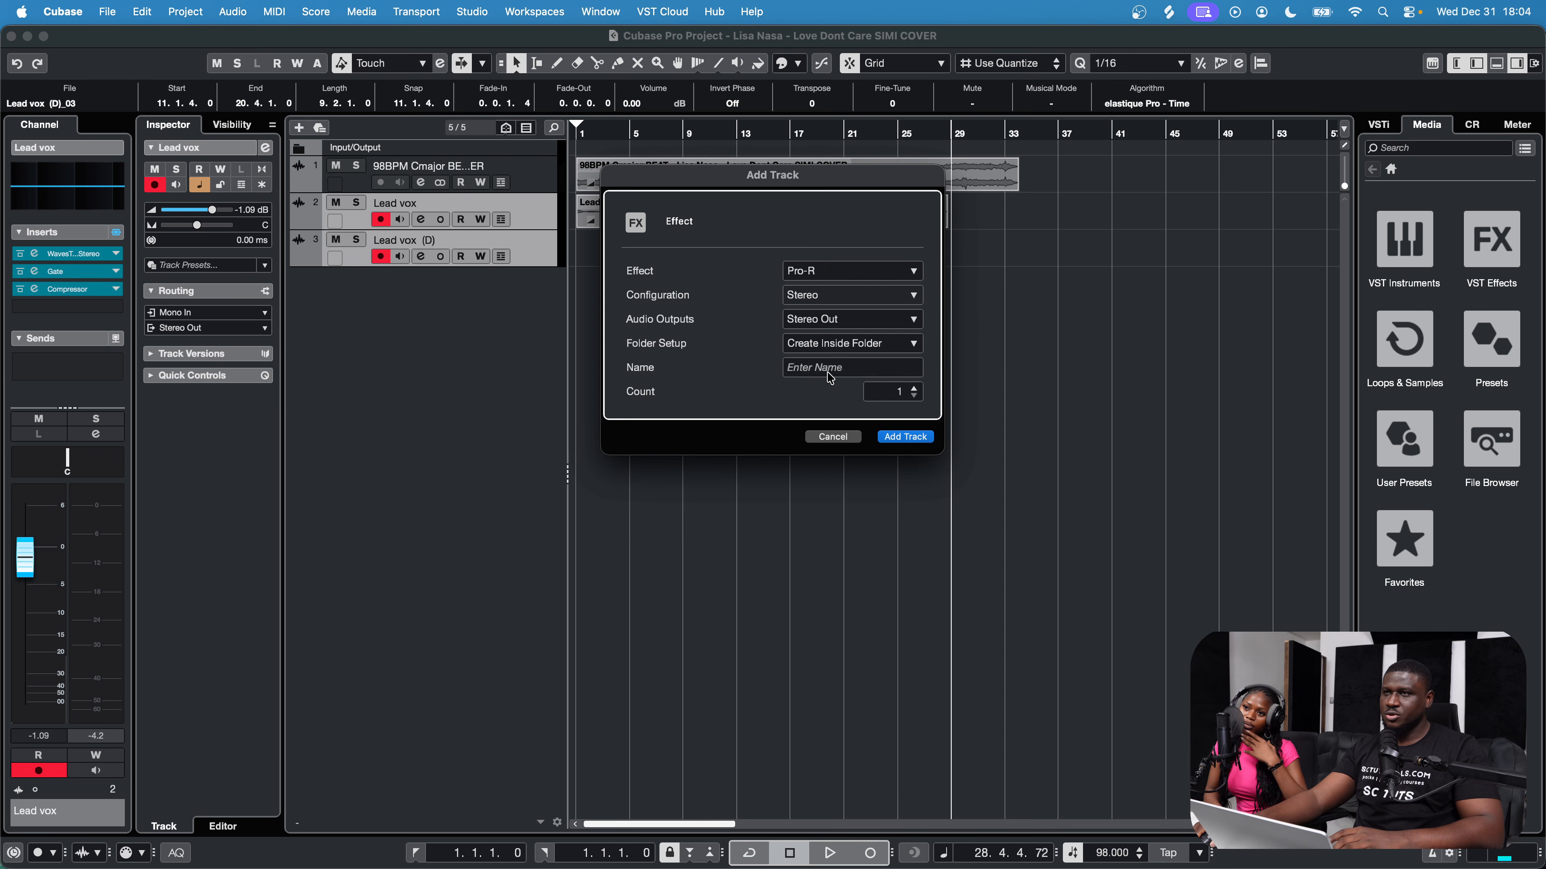
left_click(852, 367)
type("Se")
type("ssion reverb 1")
key("Return")
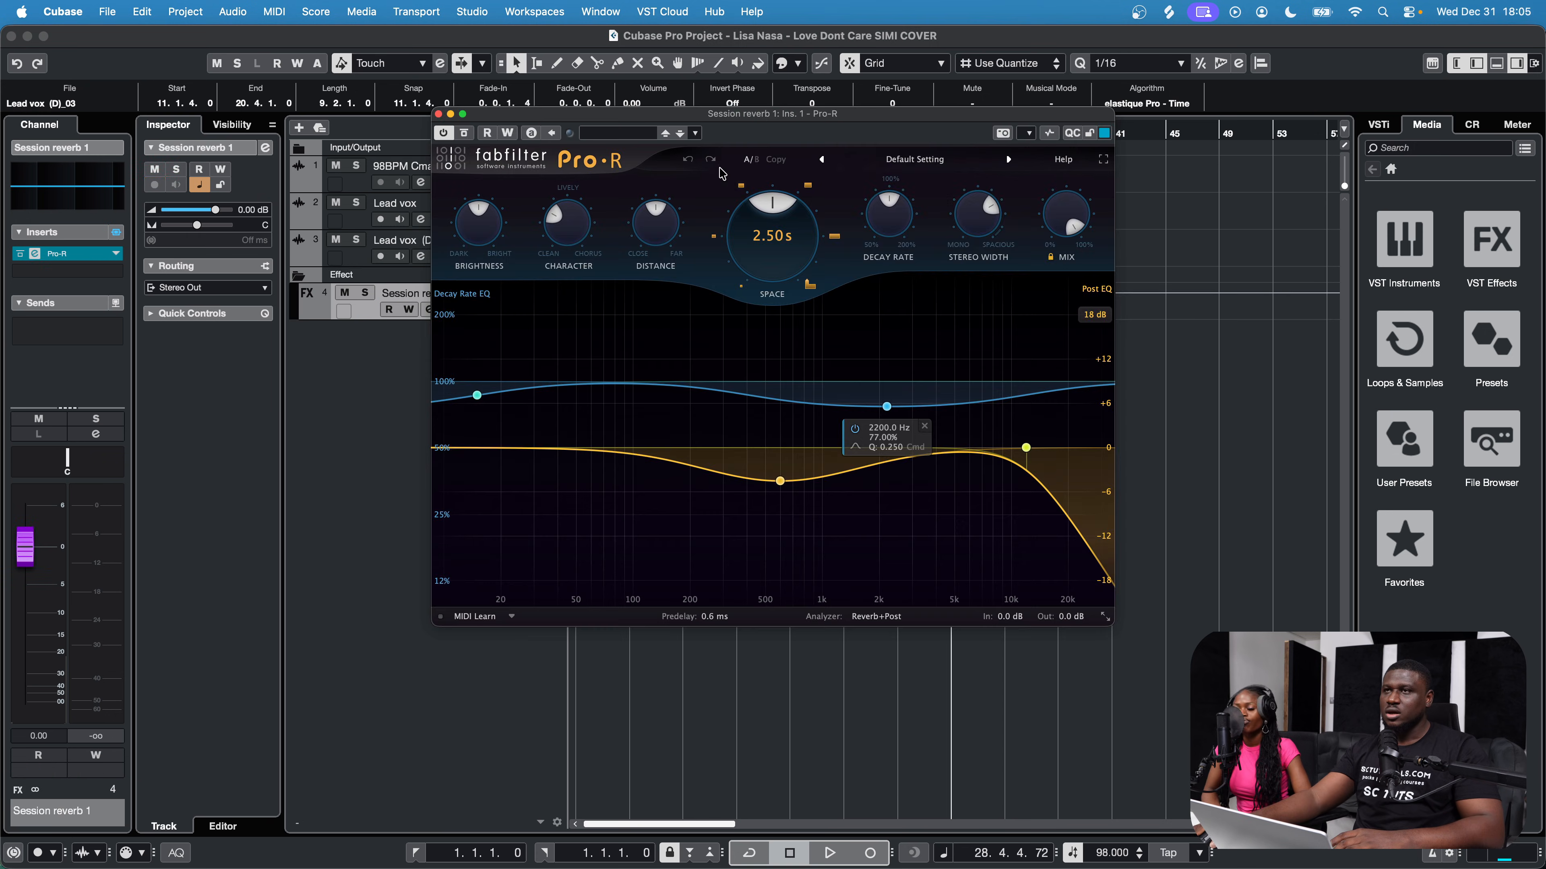
Step: Listen to the vocal through the Pro-R reverb and close the plugin window
left_click(521, 348)
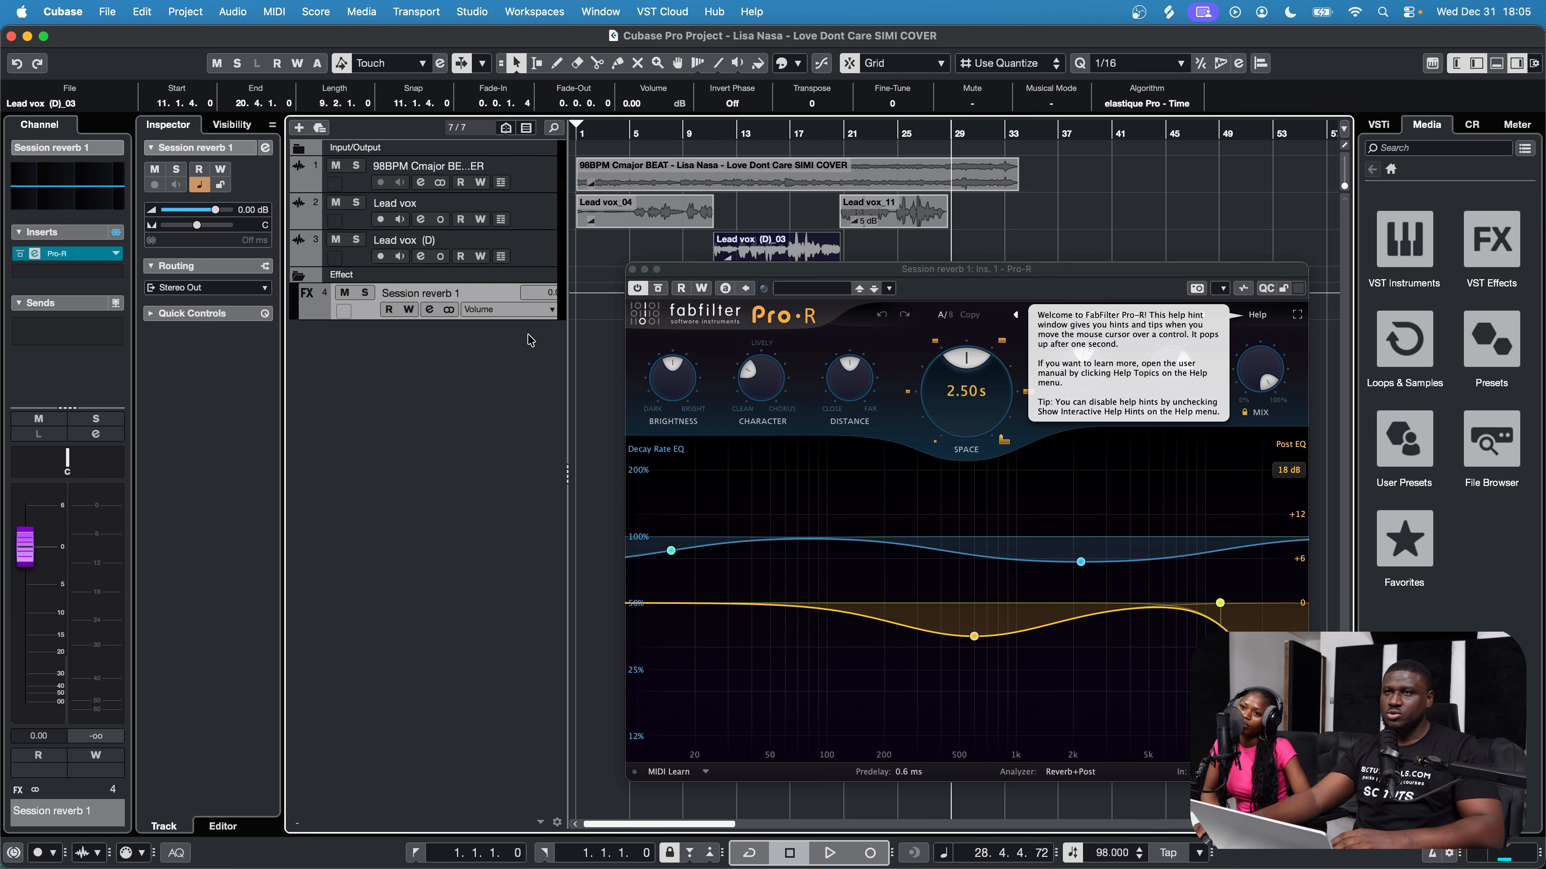
left_click(650, 250)
key("space")
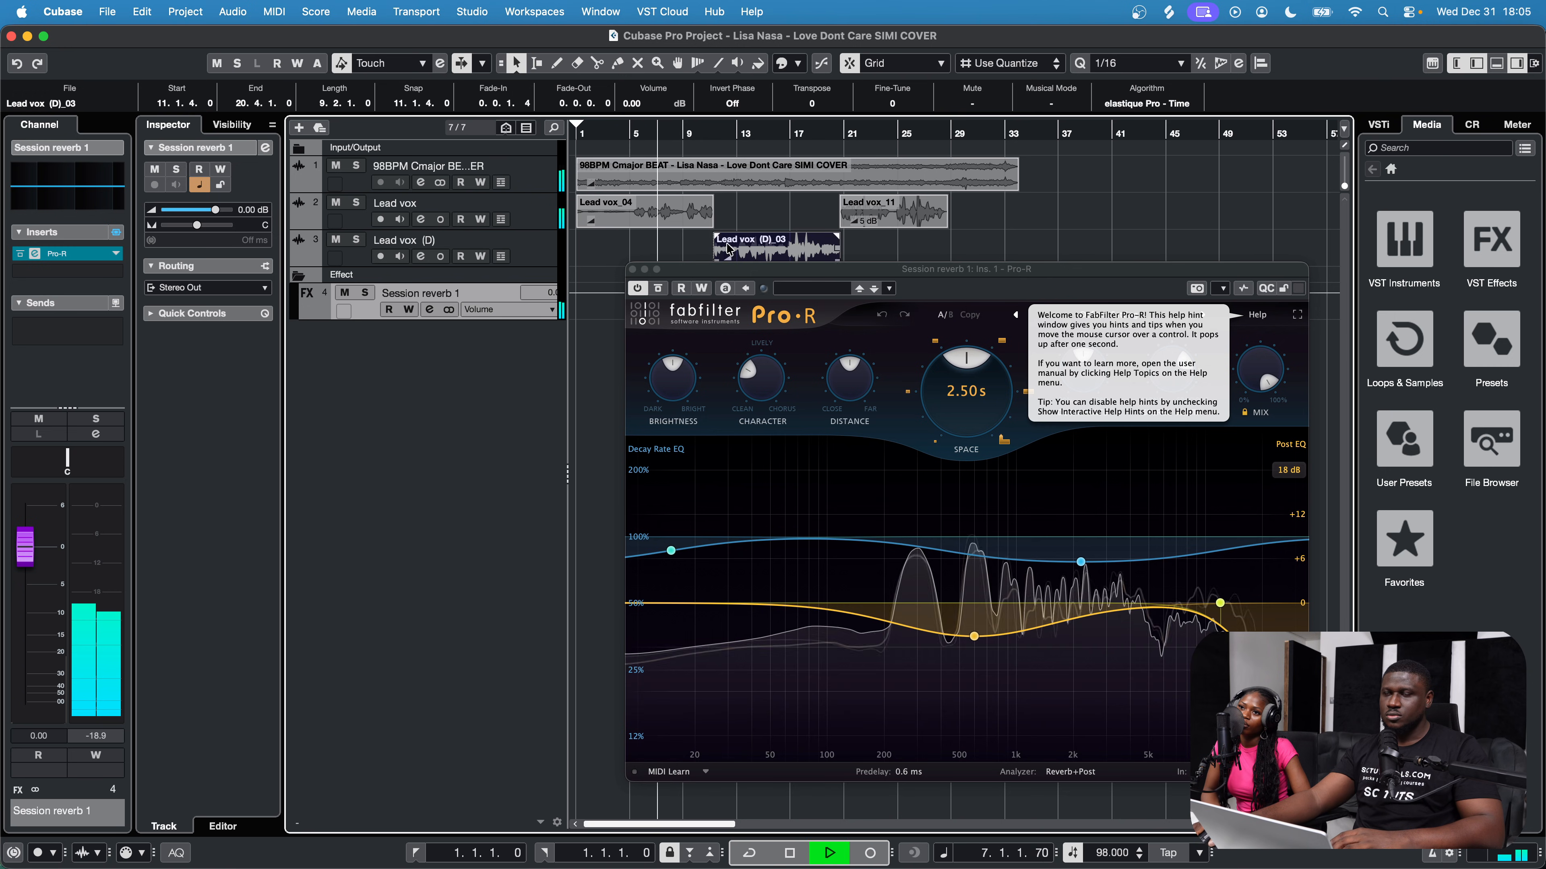
key("space")
left_click(633, 269)
Step: During playback, set the Session reverb 1 send to -4.64 dB on Lead vox and -6.20 dB on Lead vox (D)
left_click(544, 223)
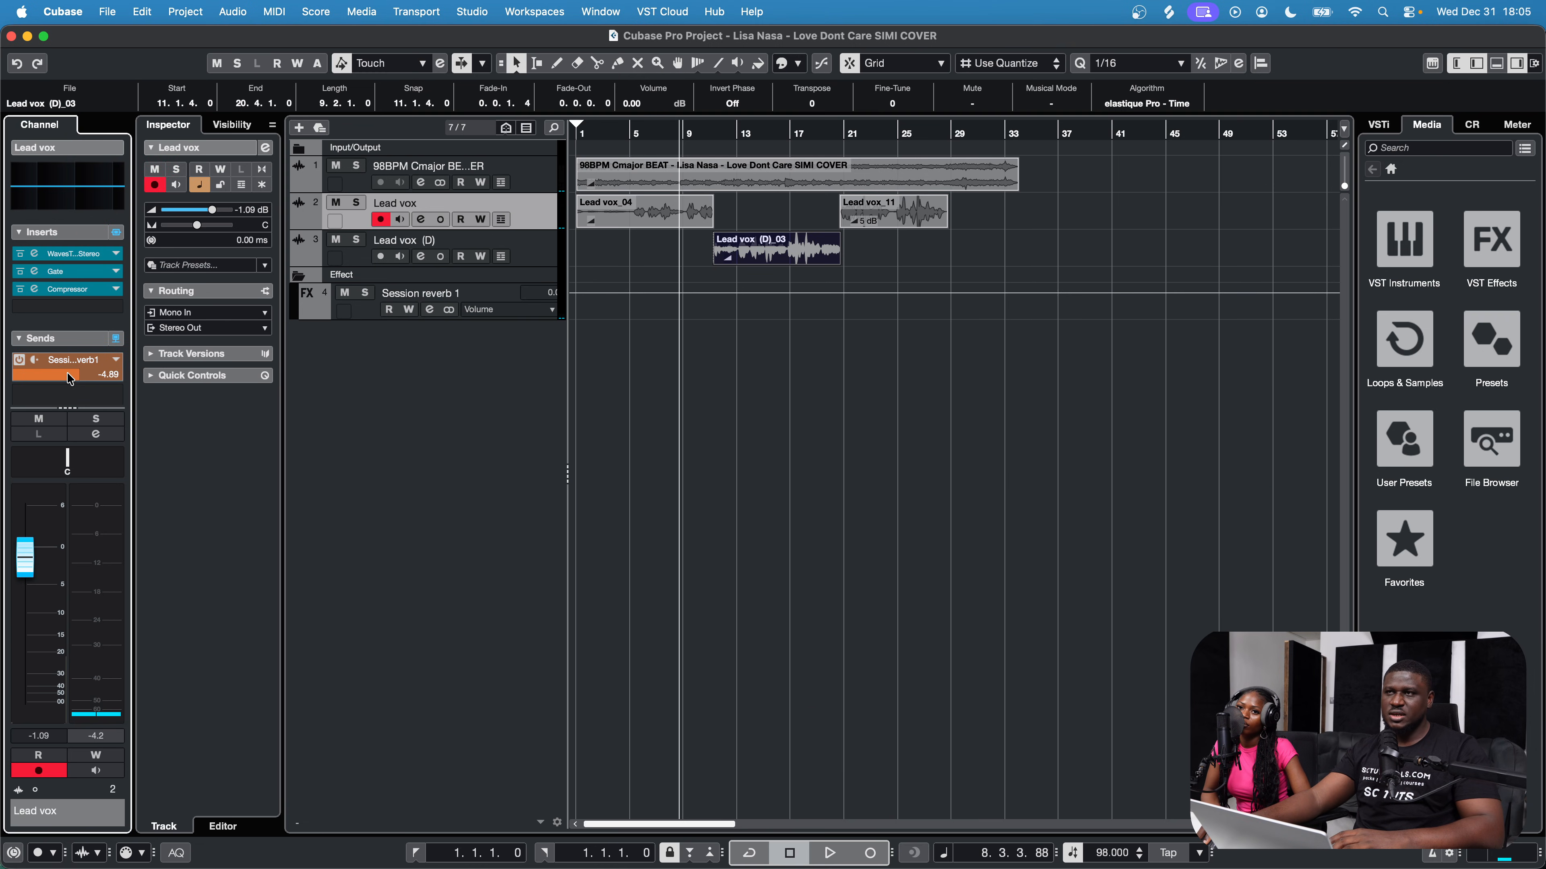
key("space")
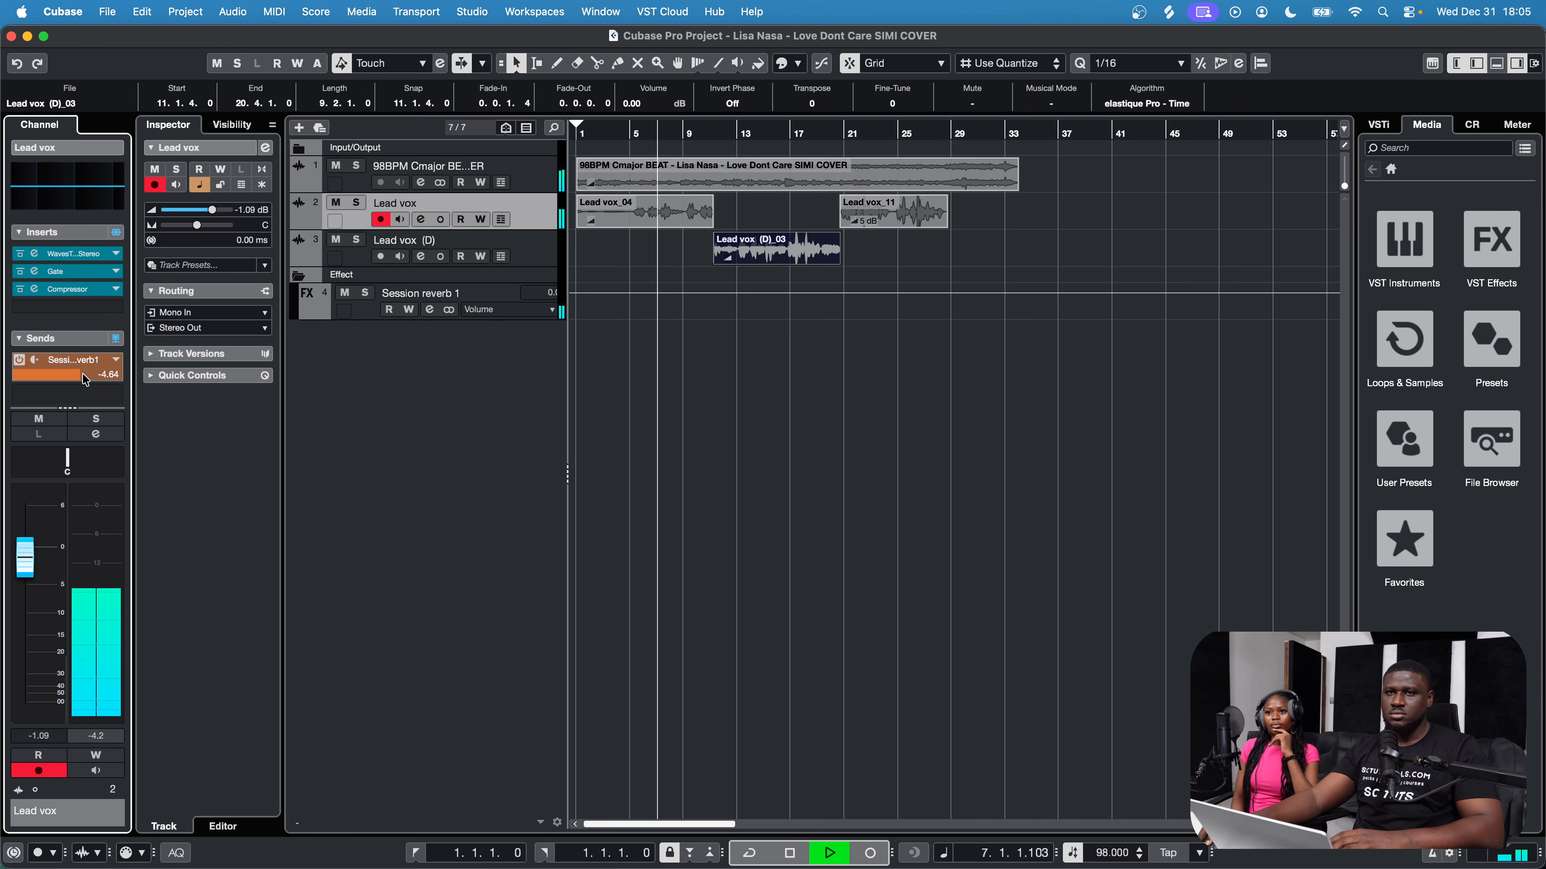
left_click(512, 252)
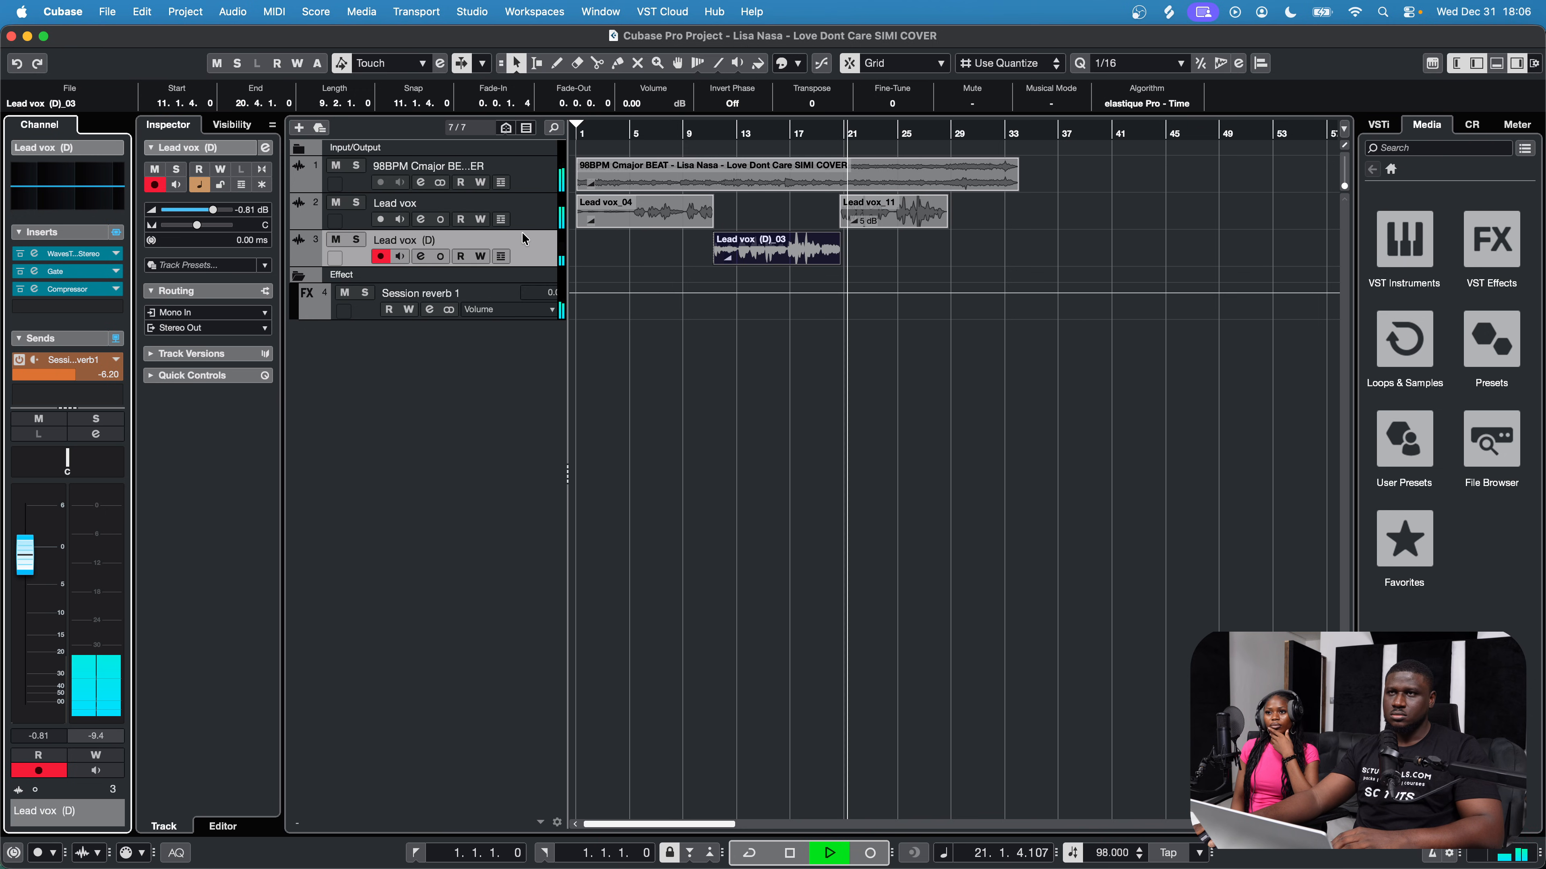
left_click(522, 221)
left_click(529, 250)
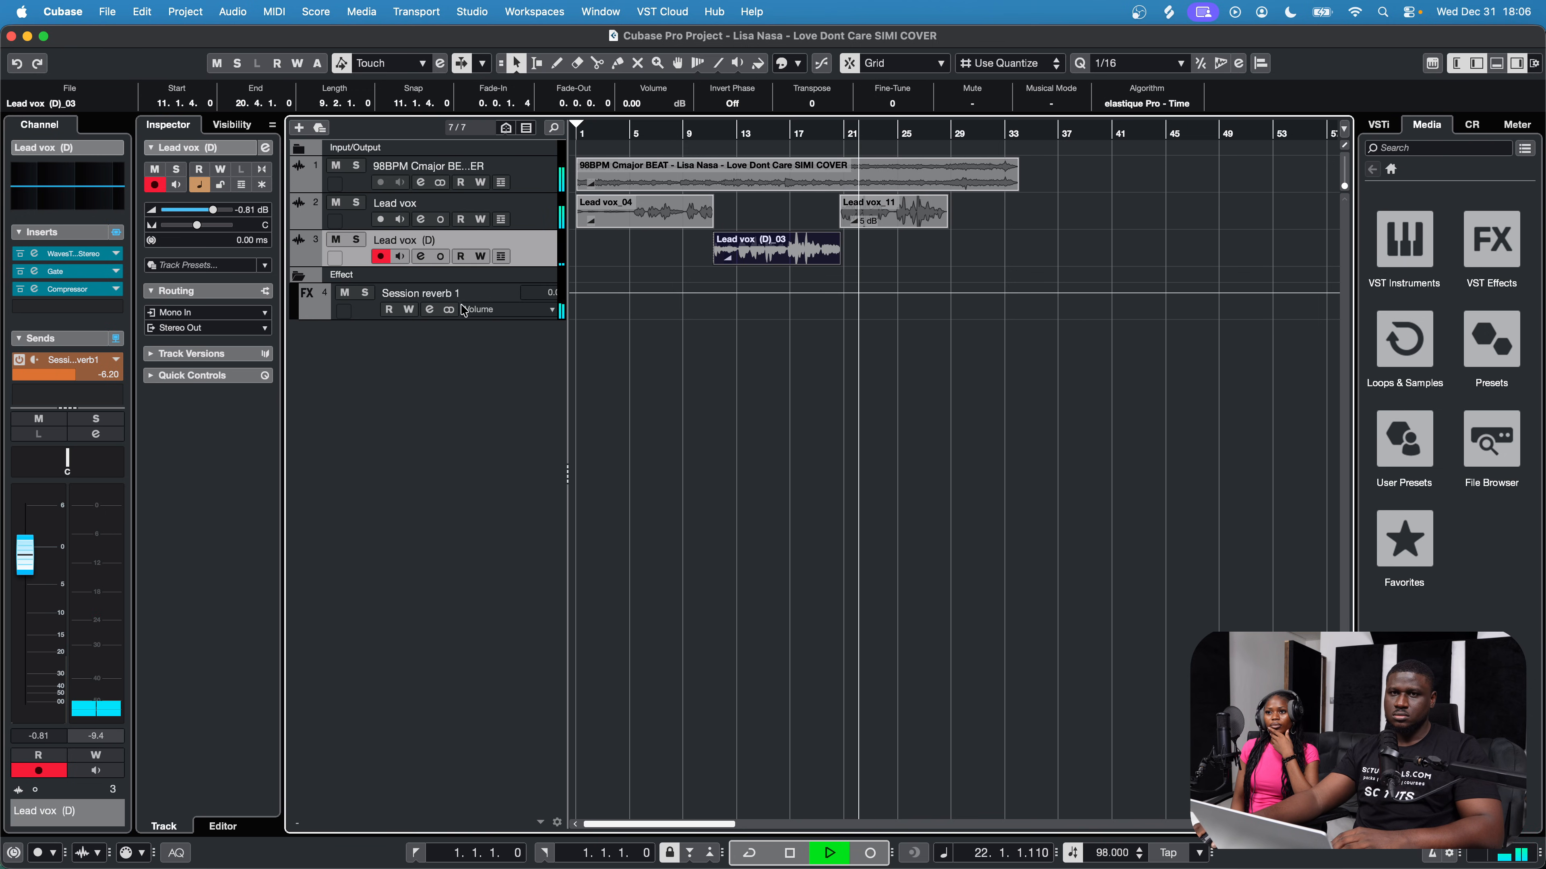
Step: Lower the Lead vox (D) fader to -0.99 dB, listen to the remaining vocal and select the 98BPM beat clip
left_click_drag(38, 558, 36, 563)
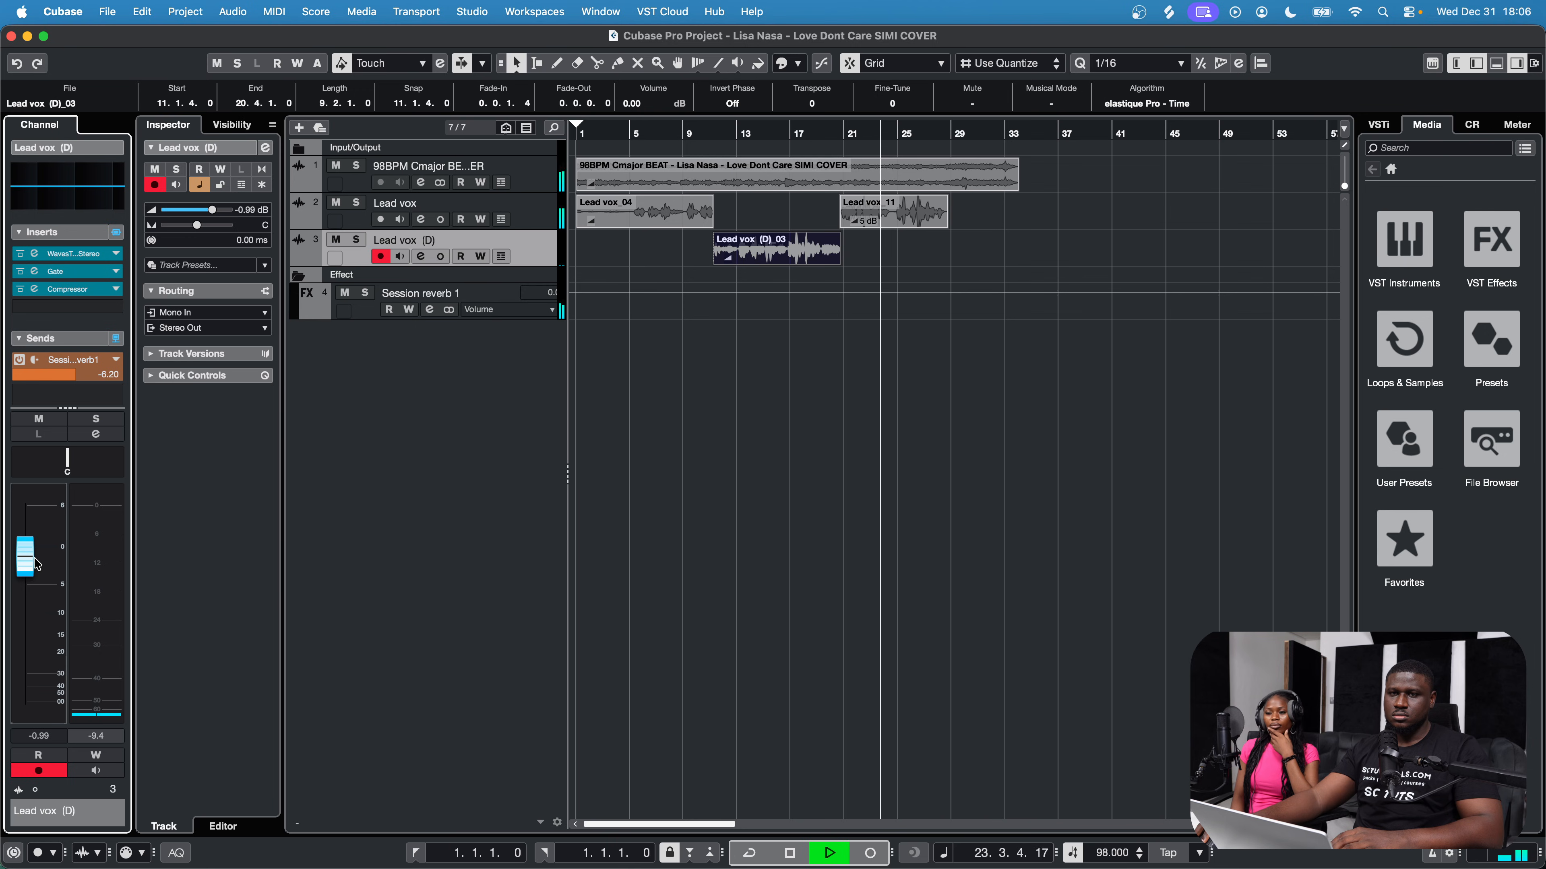
left_click(759, 540)
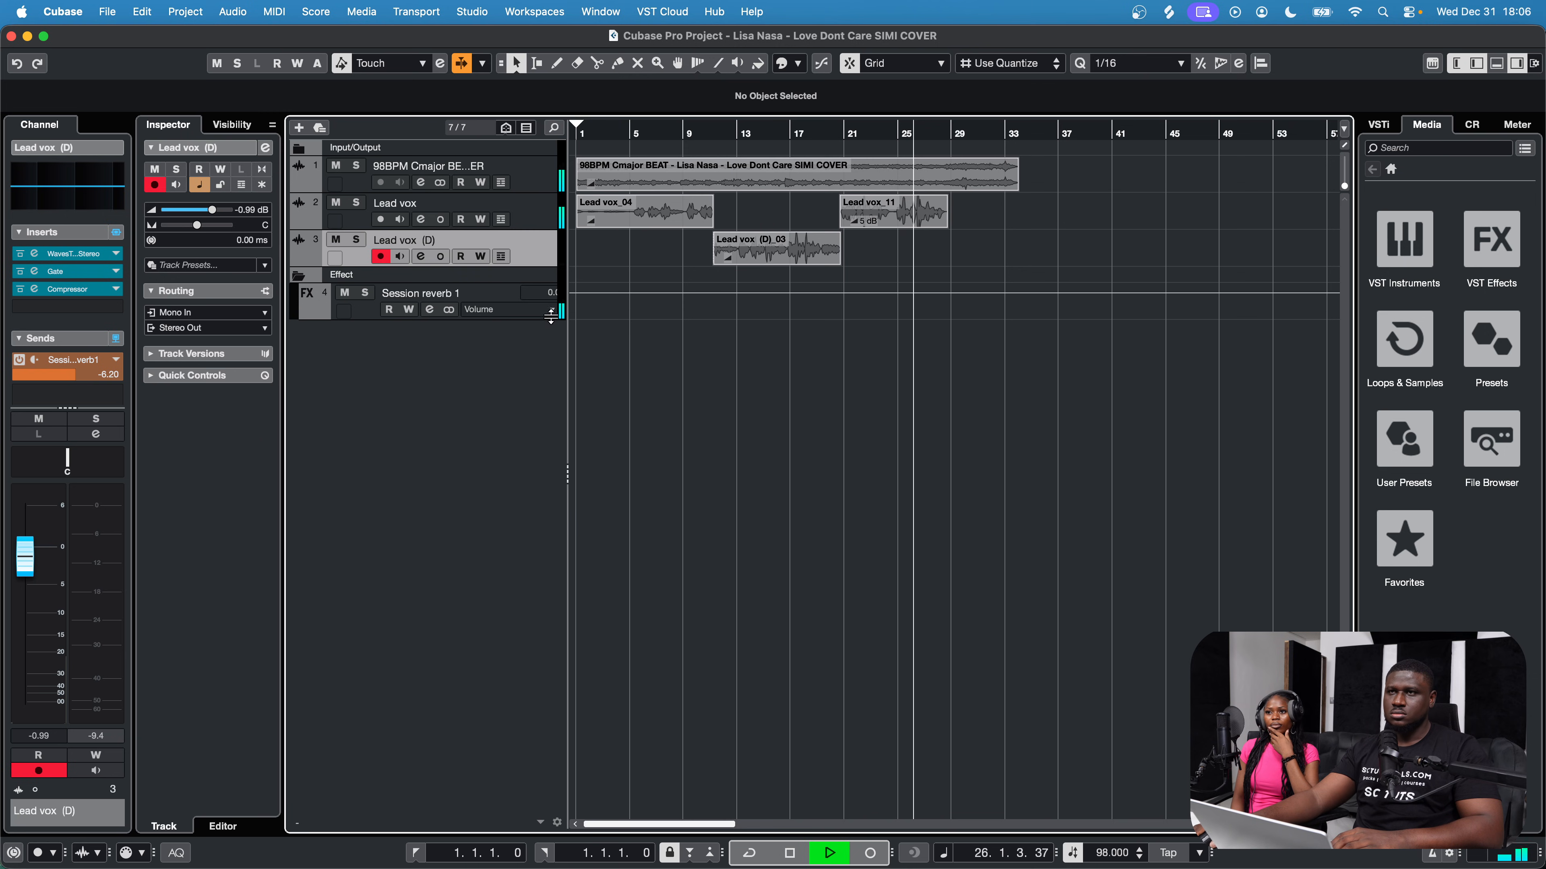
left_click(632, 157)
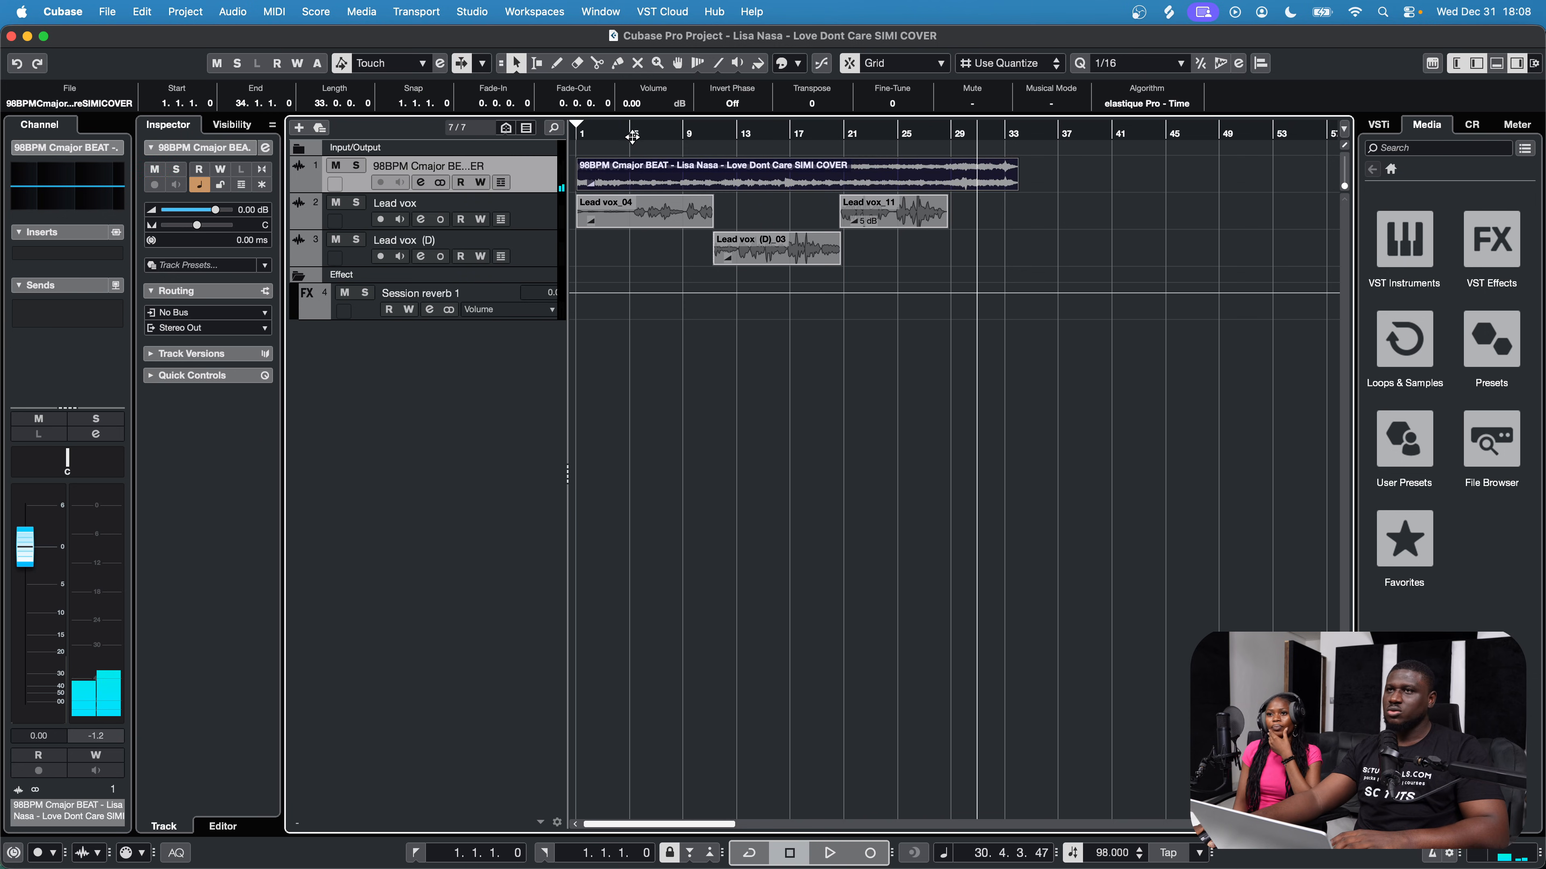
Step: Return the playhead to the project start, duplicate the Lead vox (D) track and rename the copy Back Up vox 1
left_click_drag(630, 133, 562, 140)
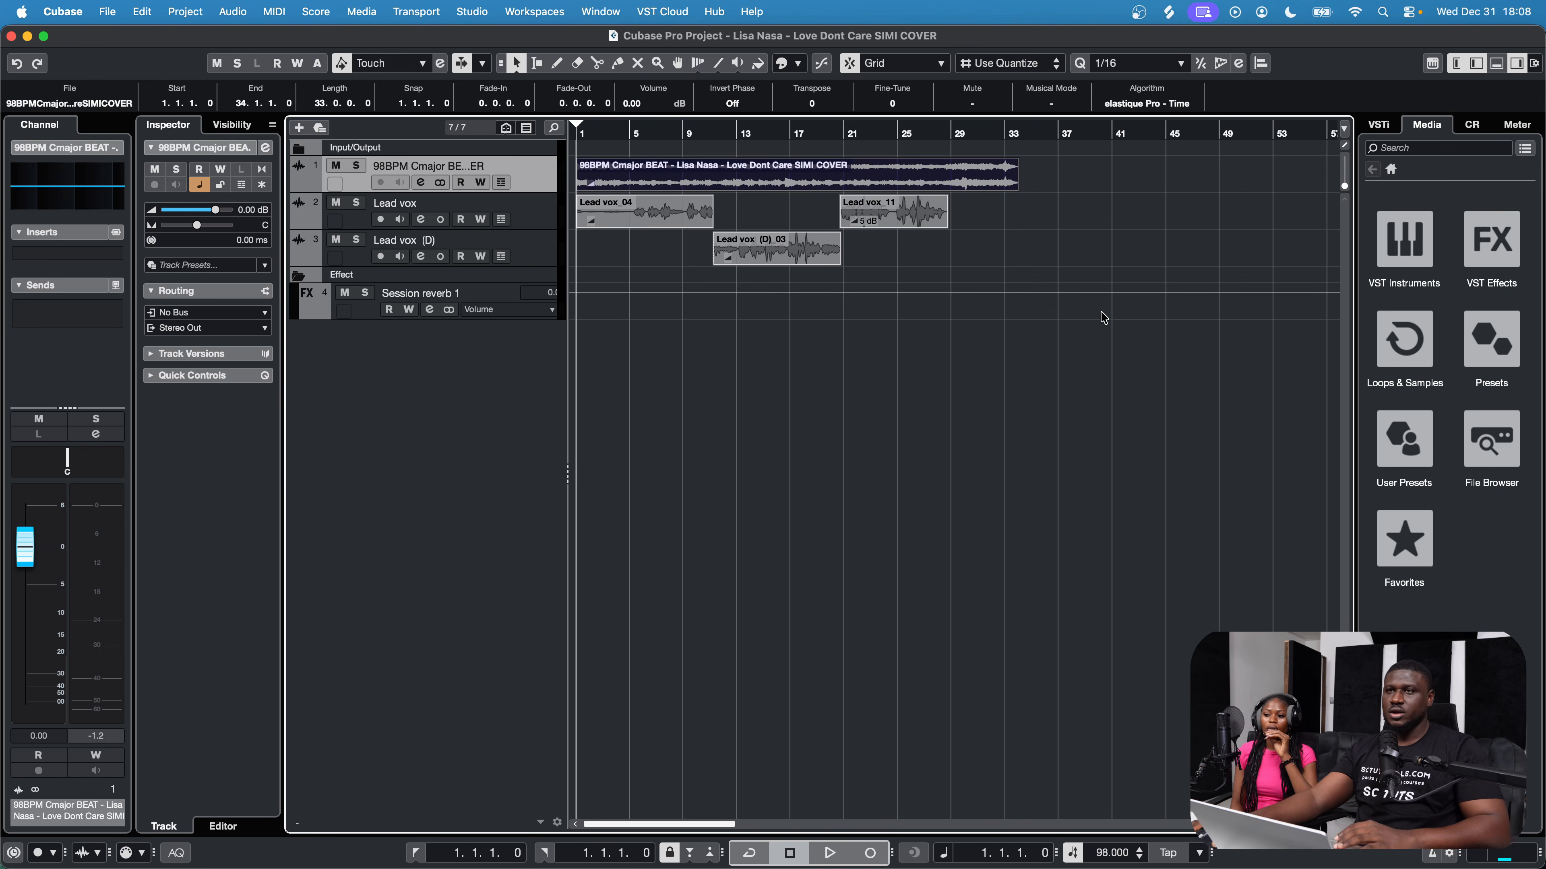
left_click(536, 250)
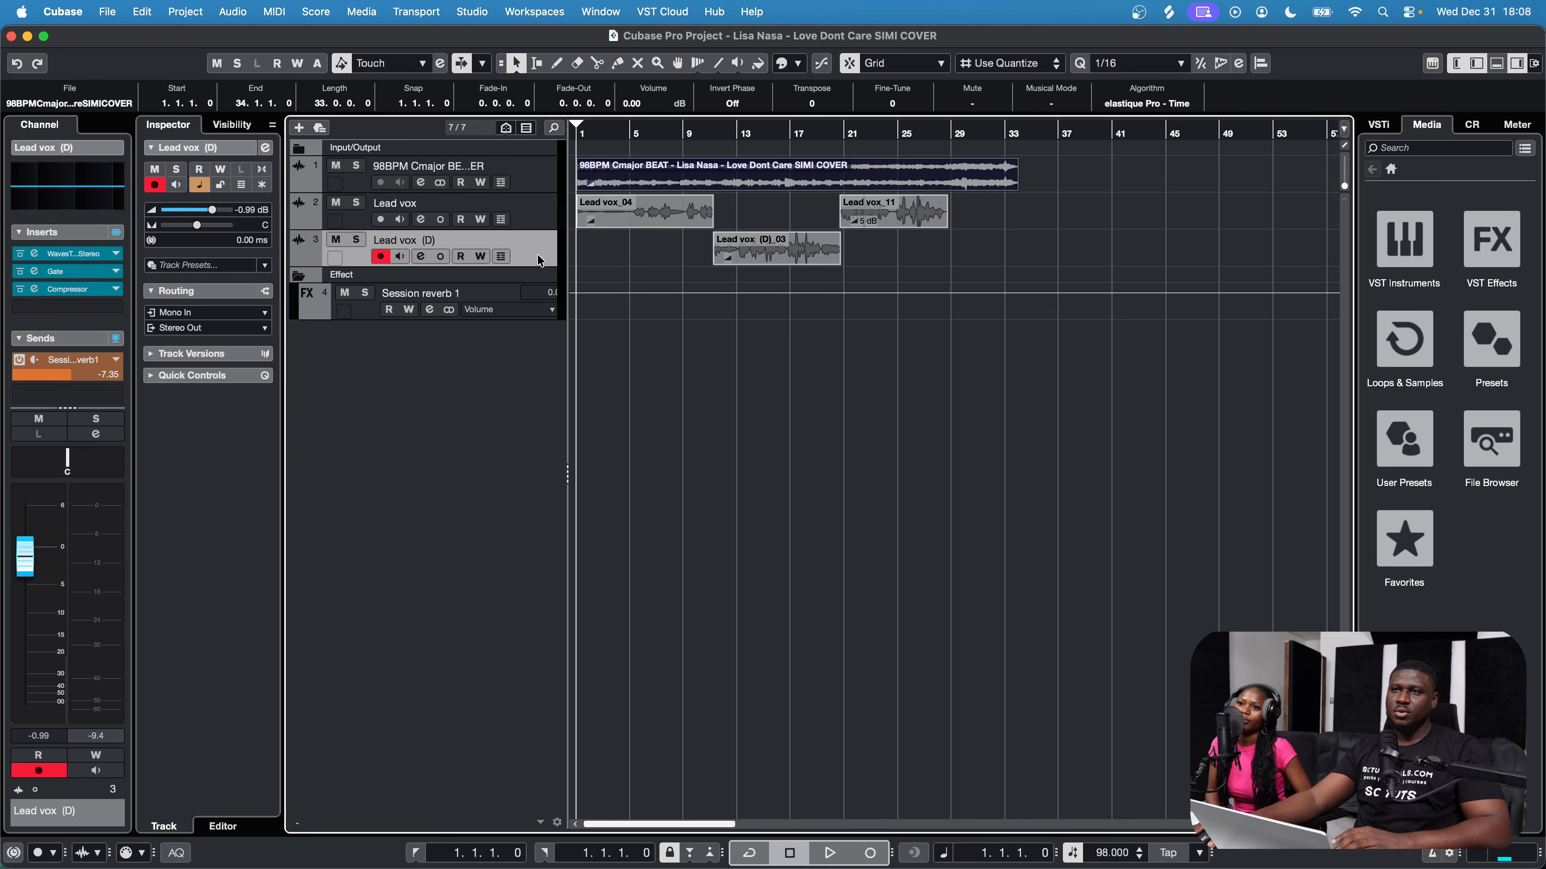
right_click(536, 247)
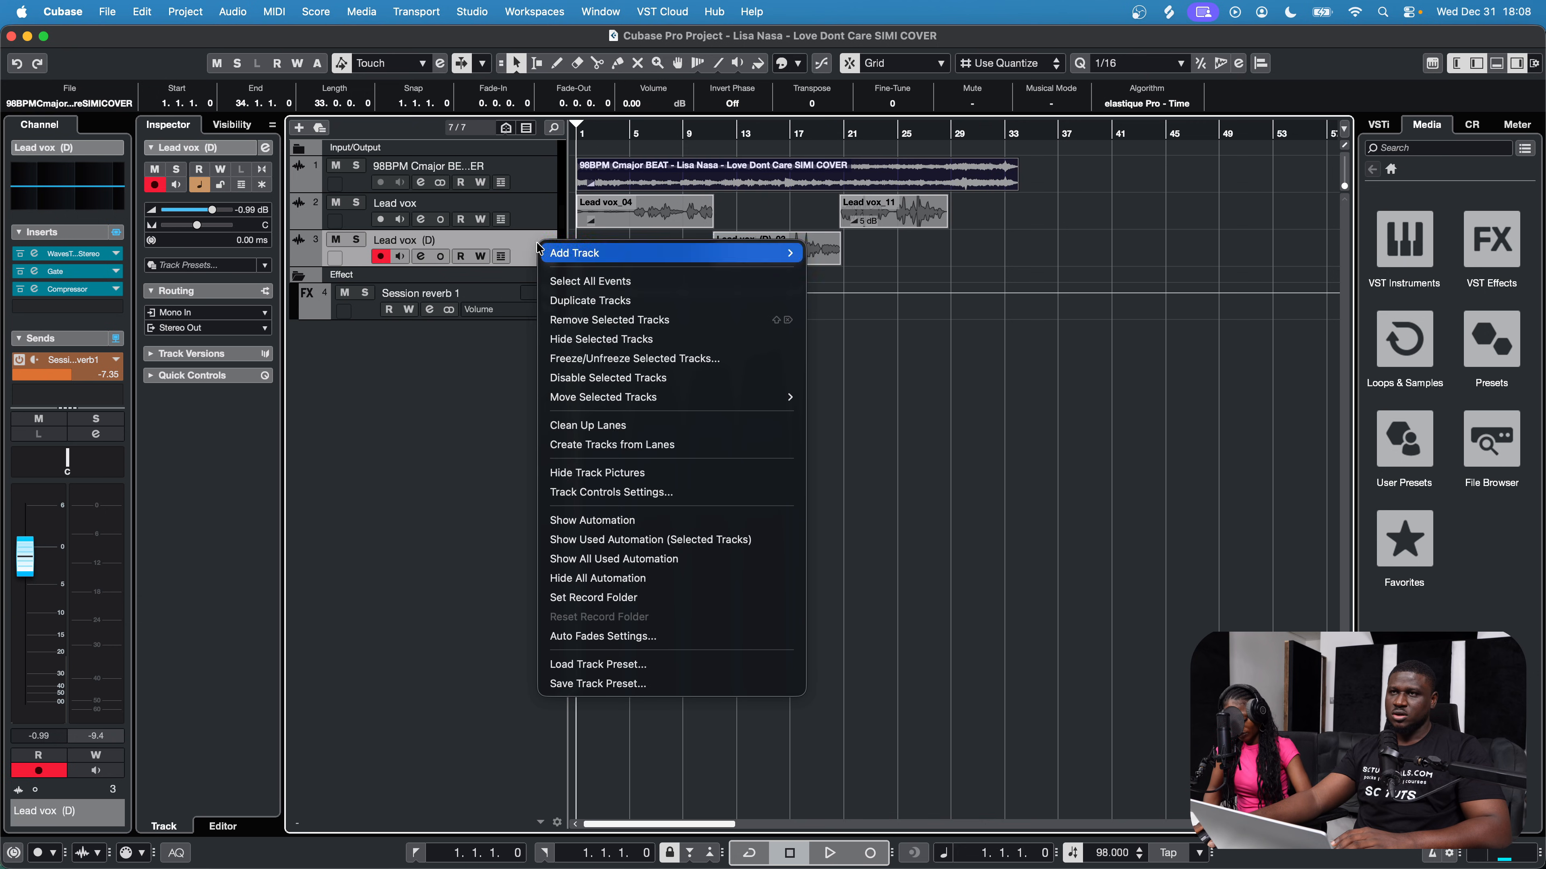
left_click(600, 300)
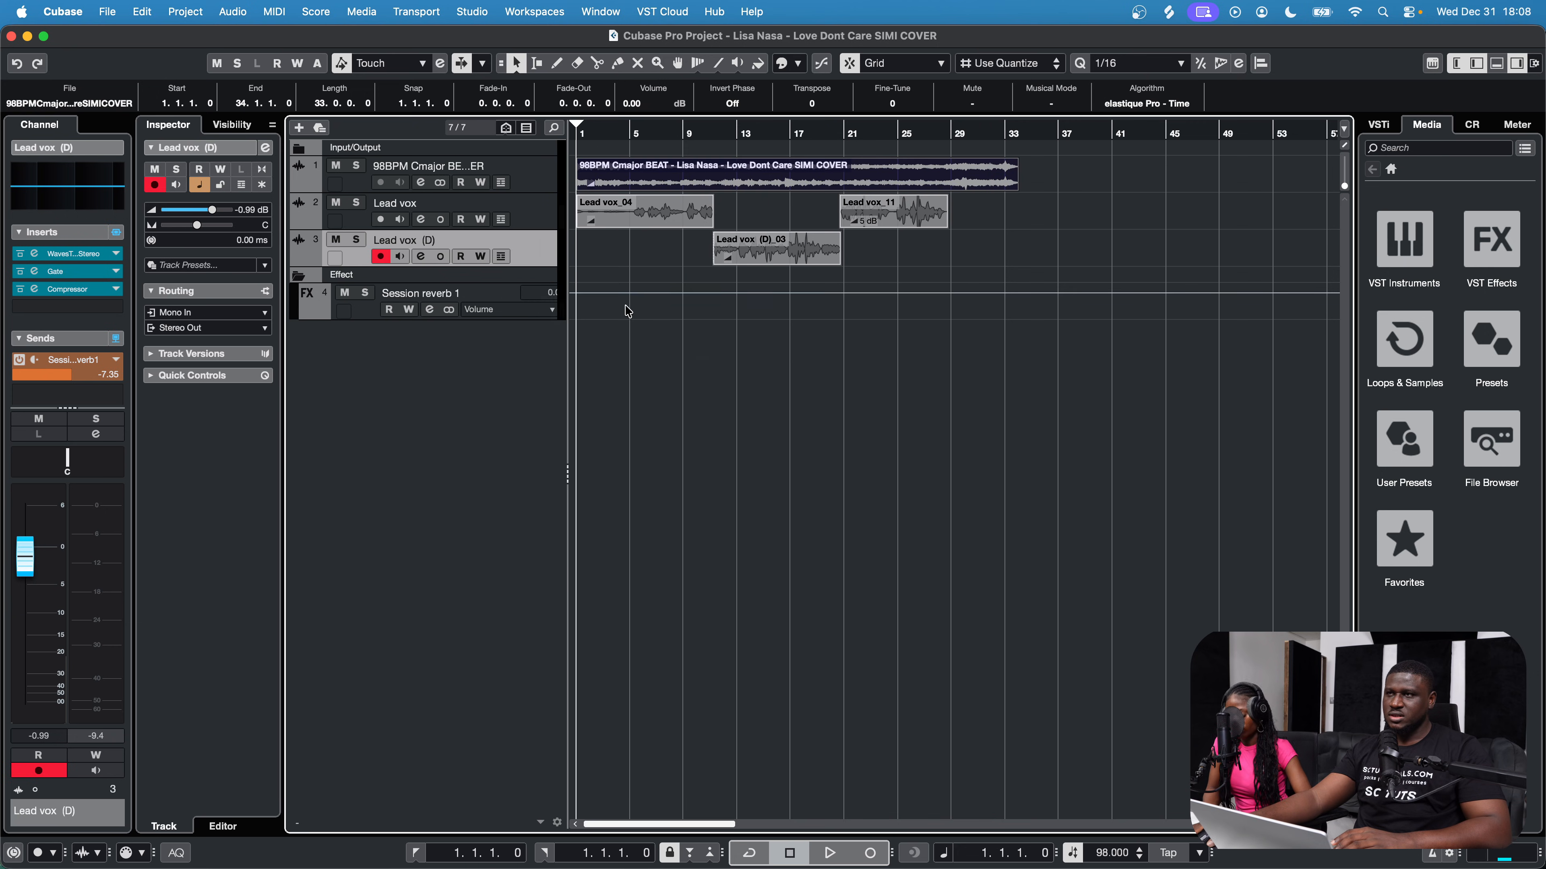
double_click(409, 278)
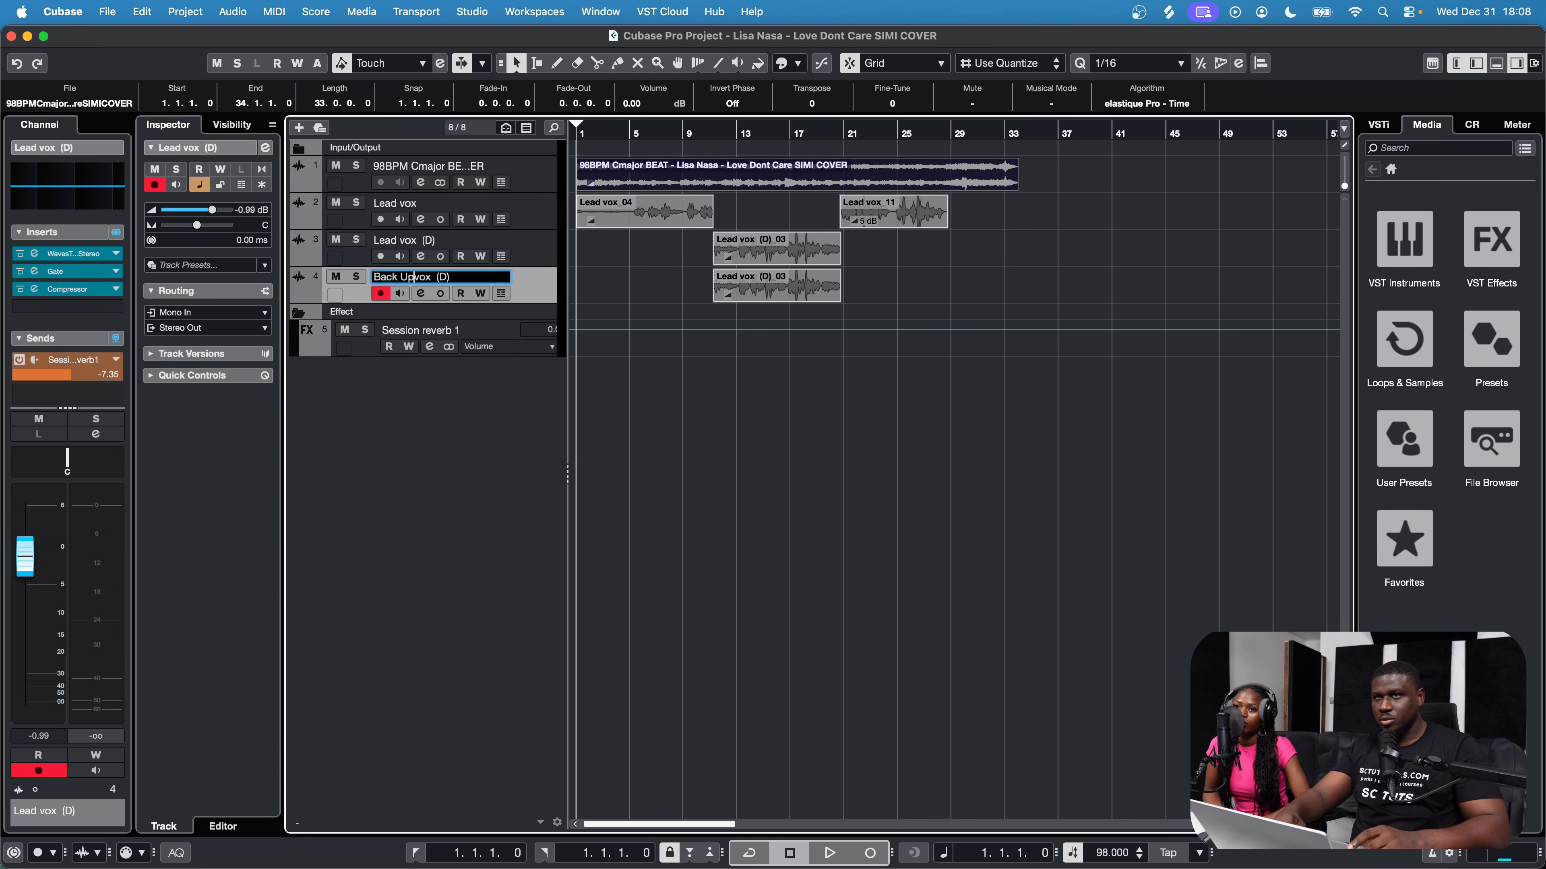
type("Back Up")
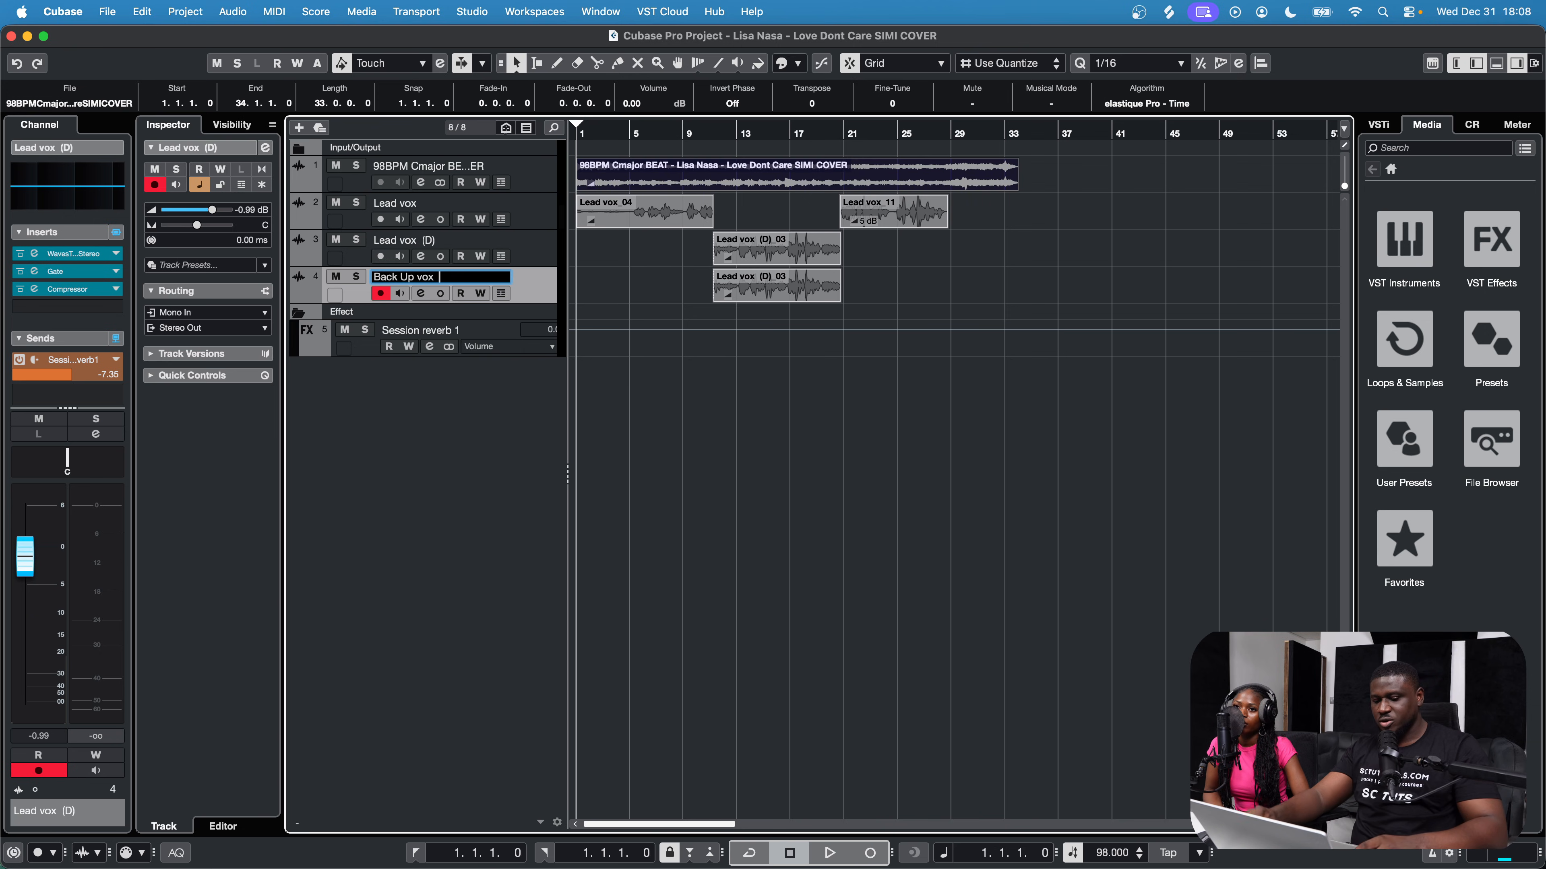
key("Return")
Step: Delete the duplicated clip from Back Up vox 1 and record the backing vocals from about bar 5
left_click(772, 296)
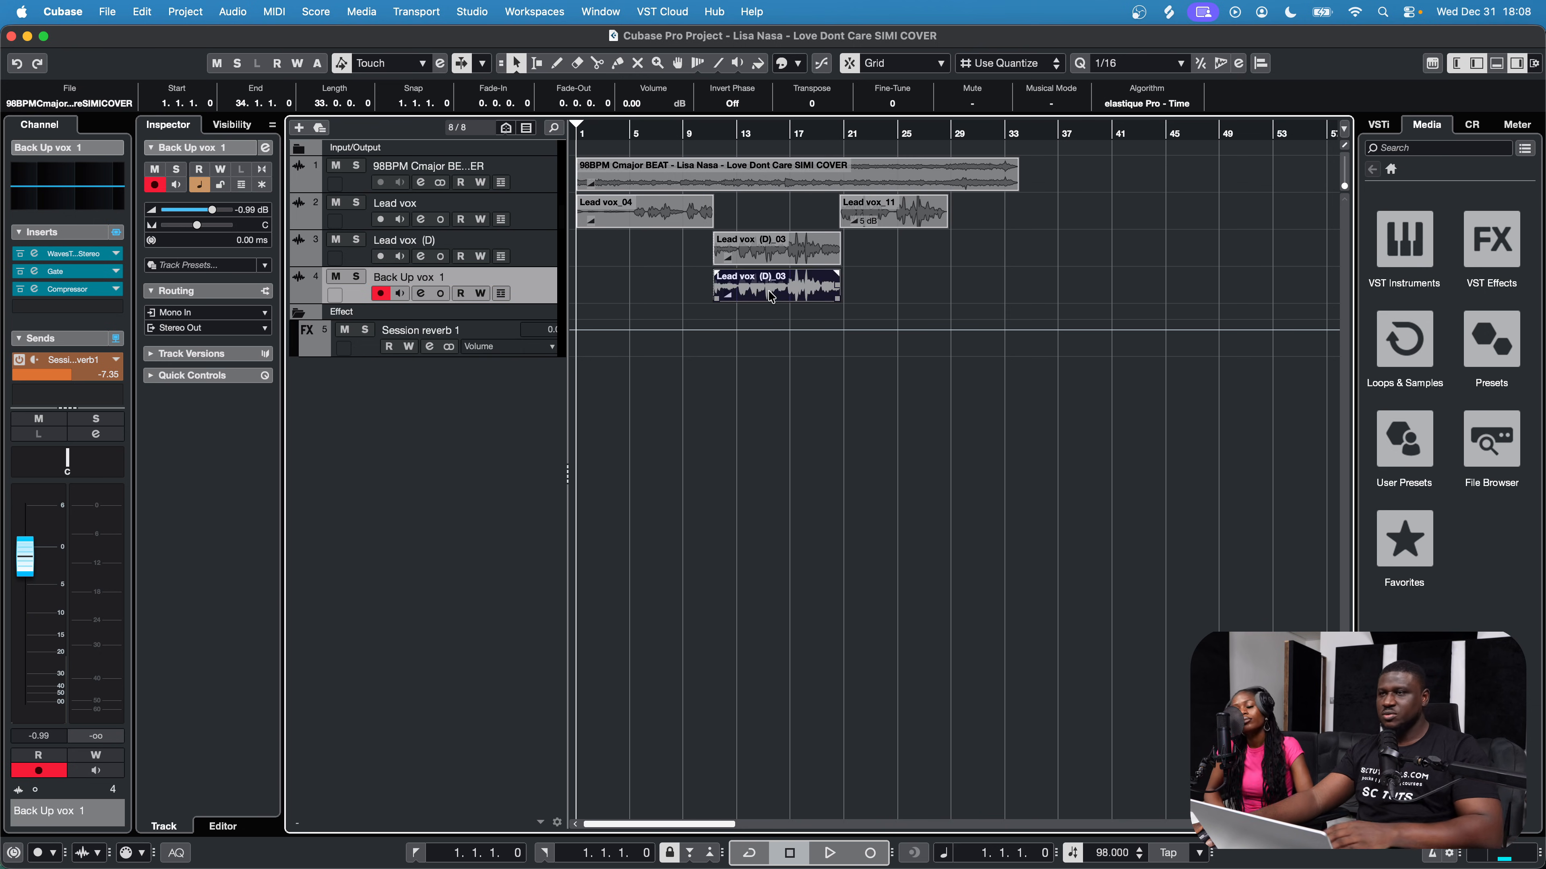
key("BackSpace")
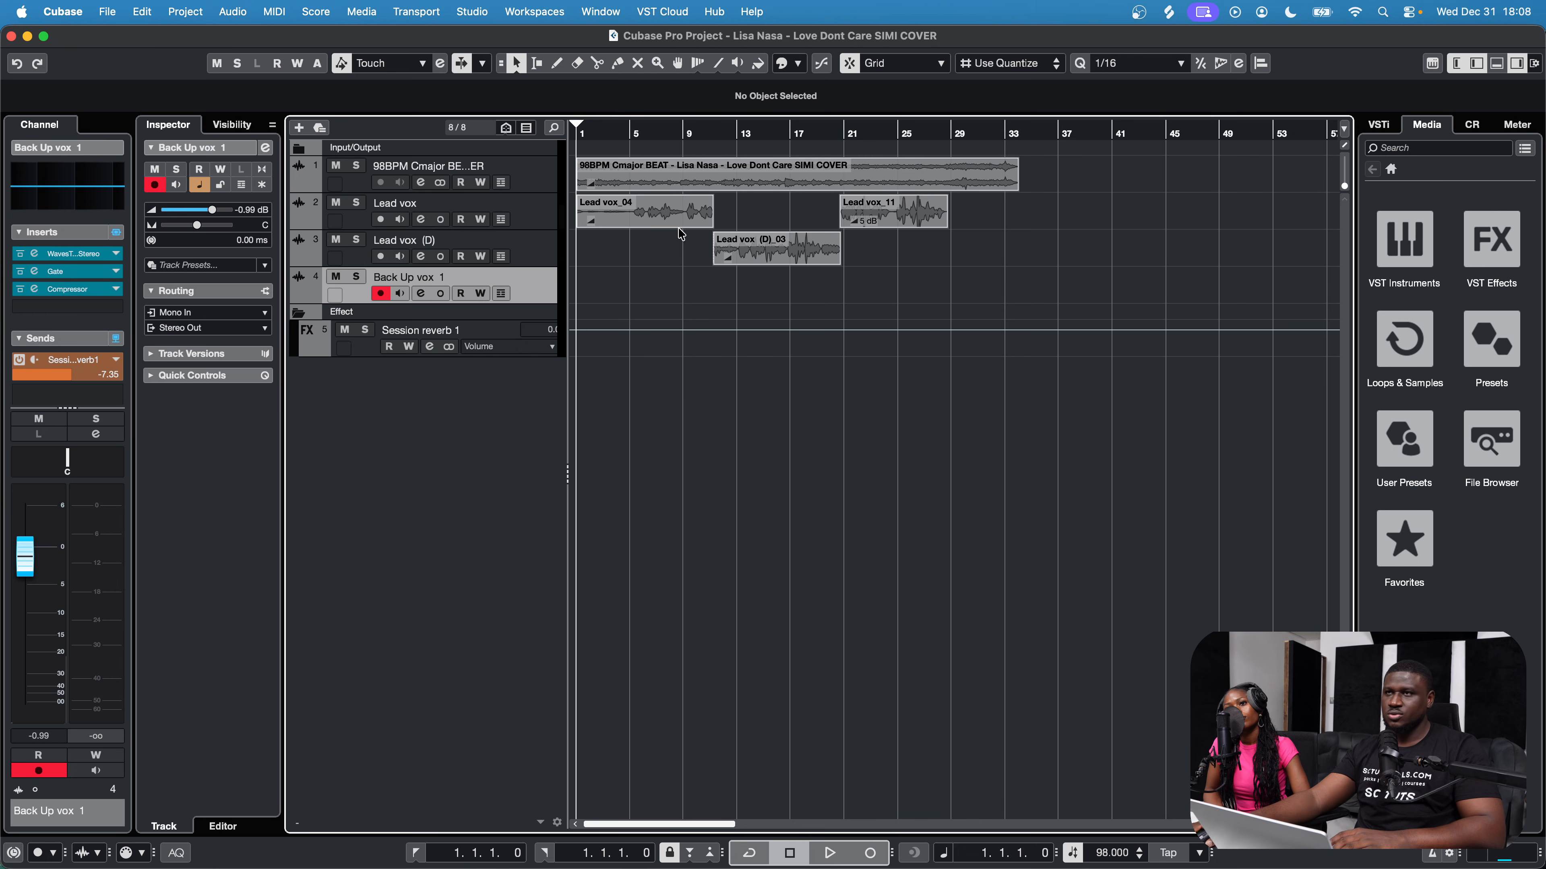
left_click(628, 130)
key("KP_Multiply")
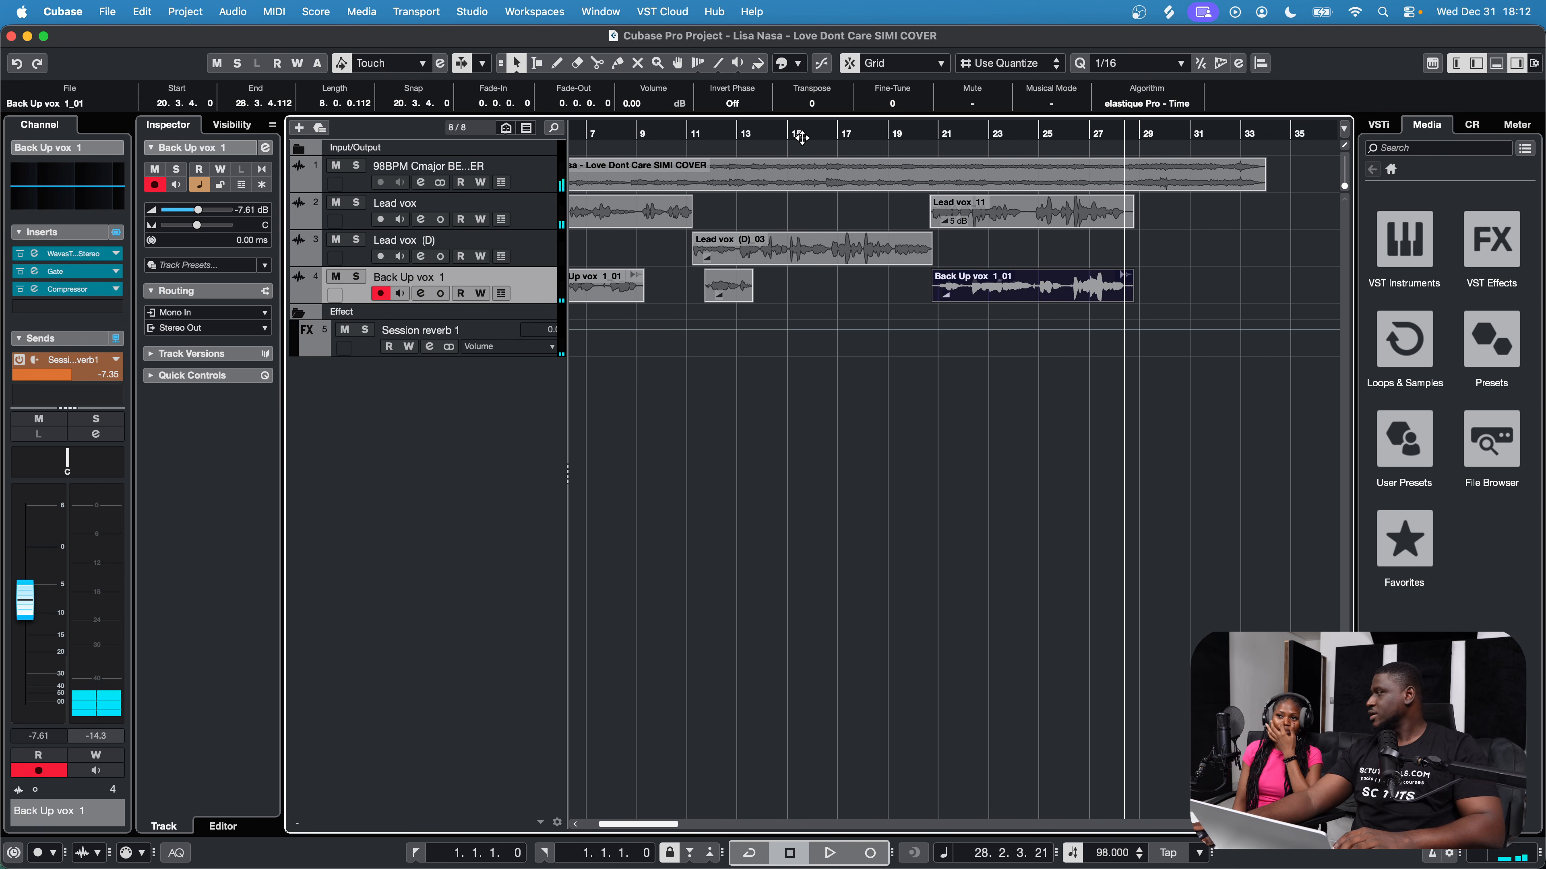
left_click(801, 137)
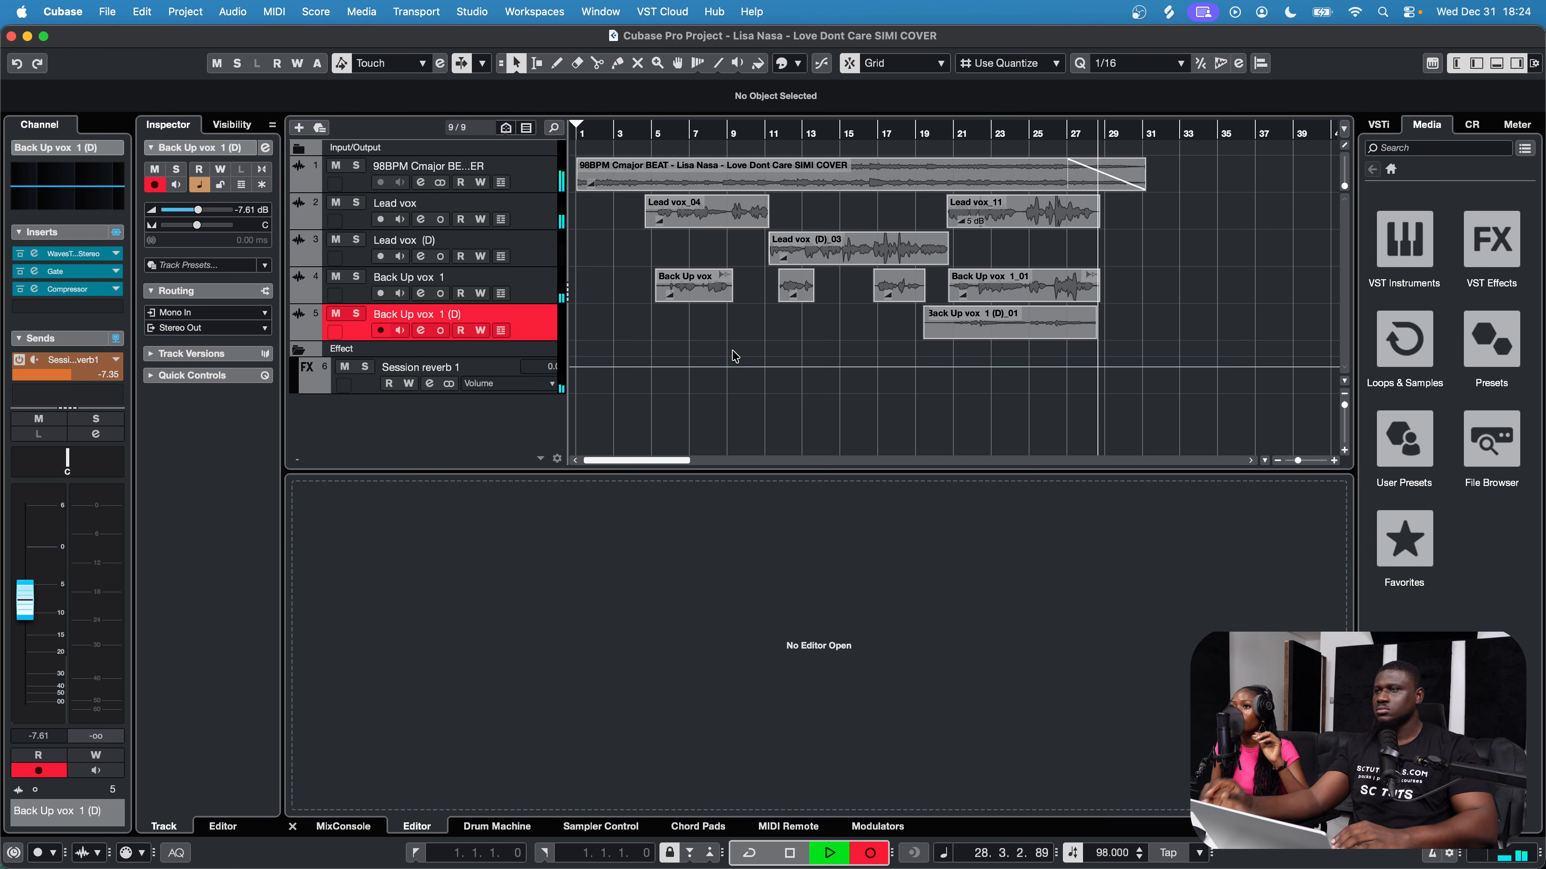
Step: Stop recording the Back Up vox 1 (D) take and play it back from about bar 20
key("space")
left_click(938, 135)
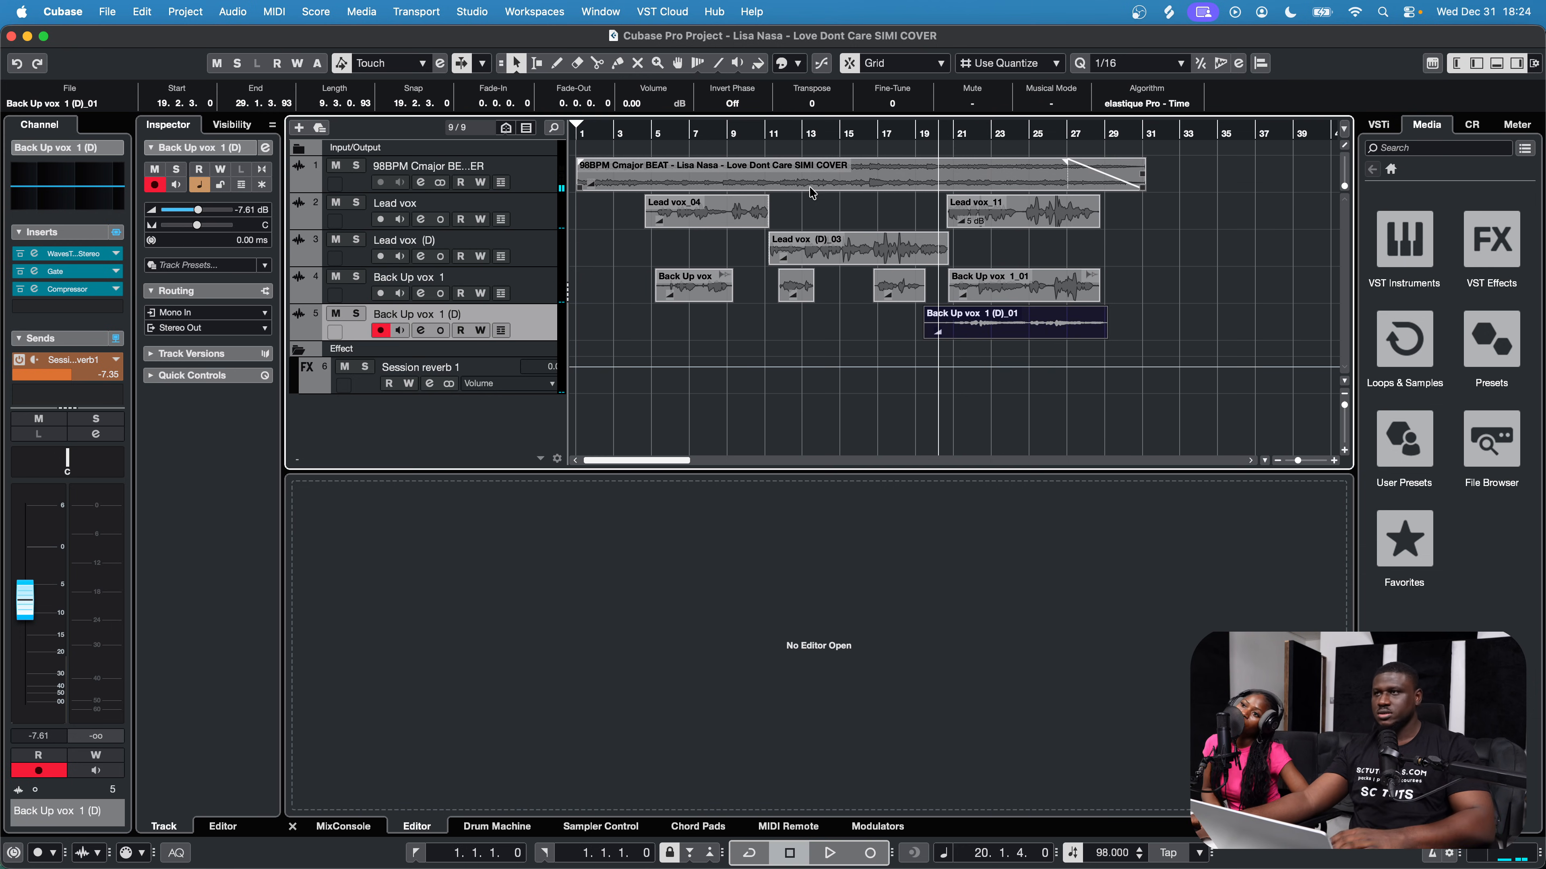
key("space")
Step: Normalize the recorded Back Up vox 1 (D) clip to a maximum peak level of 0.00 dB and stop playback
left_click(991, 333)
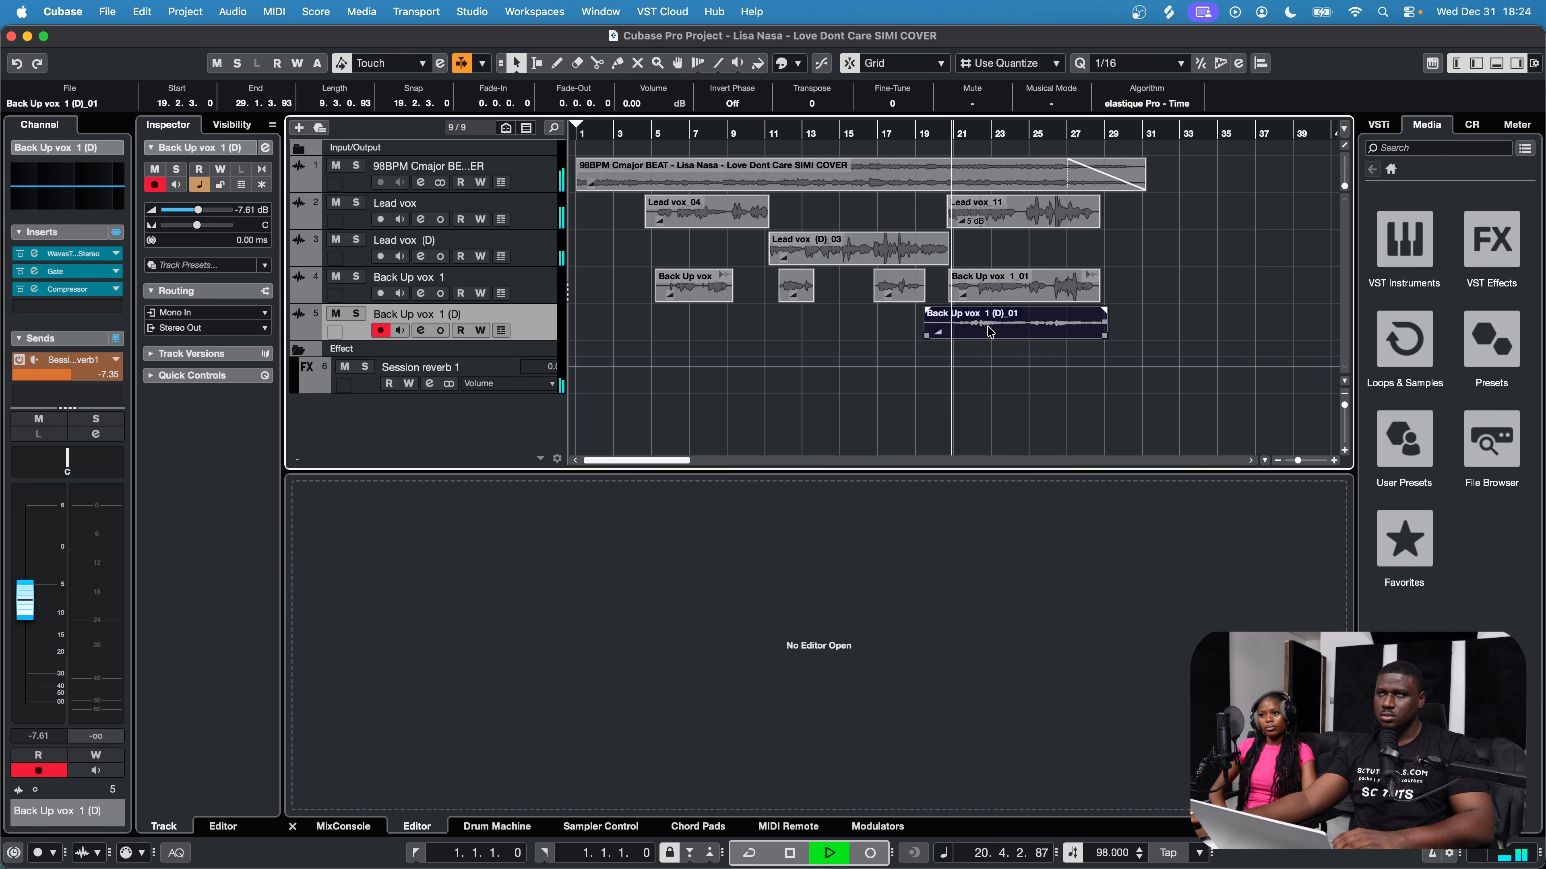
left_click(233, 12)
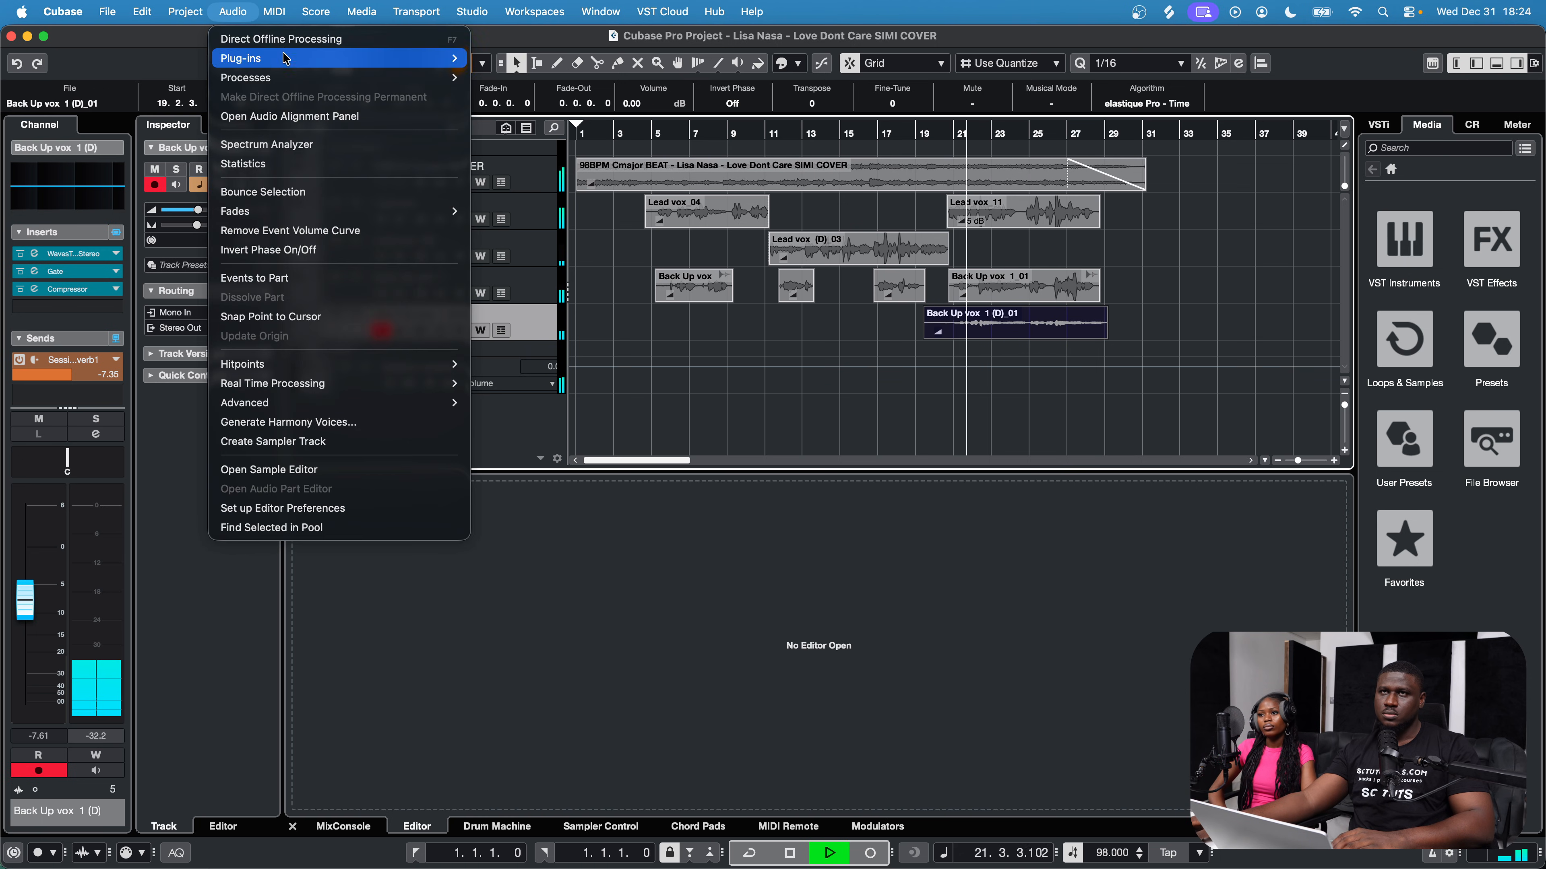
mouse_move(290, 82)
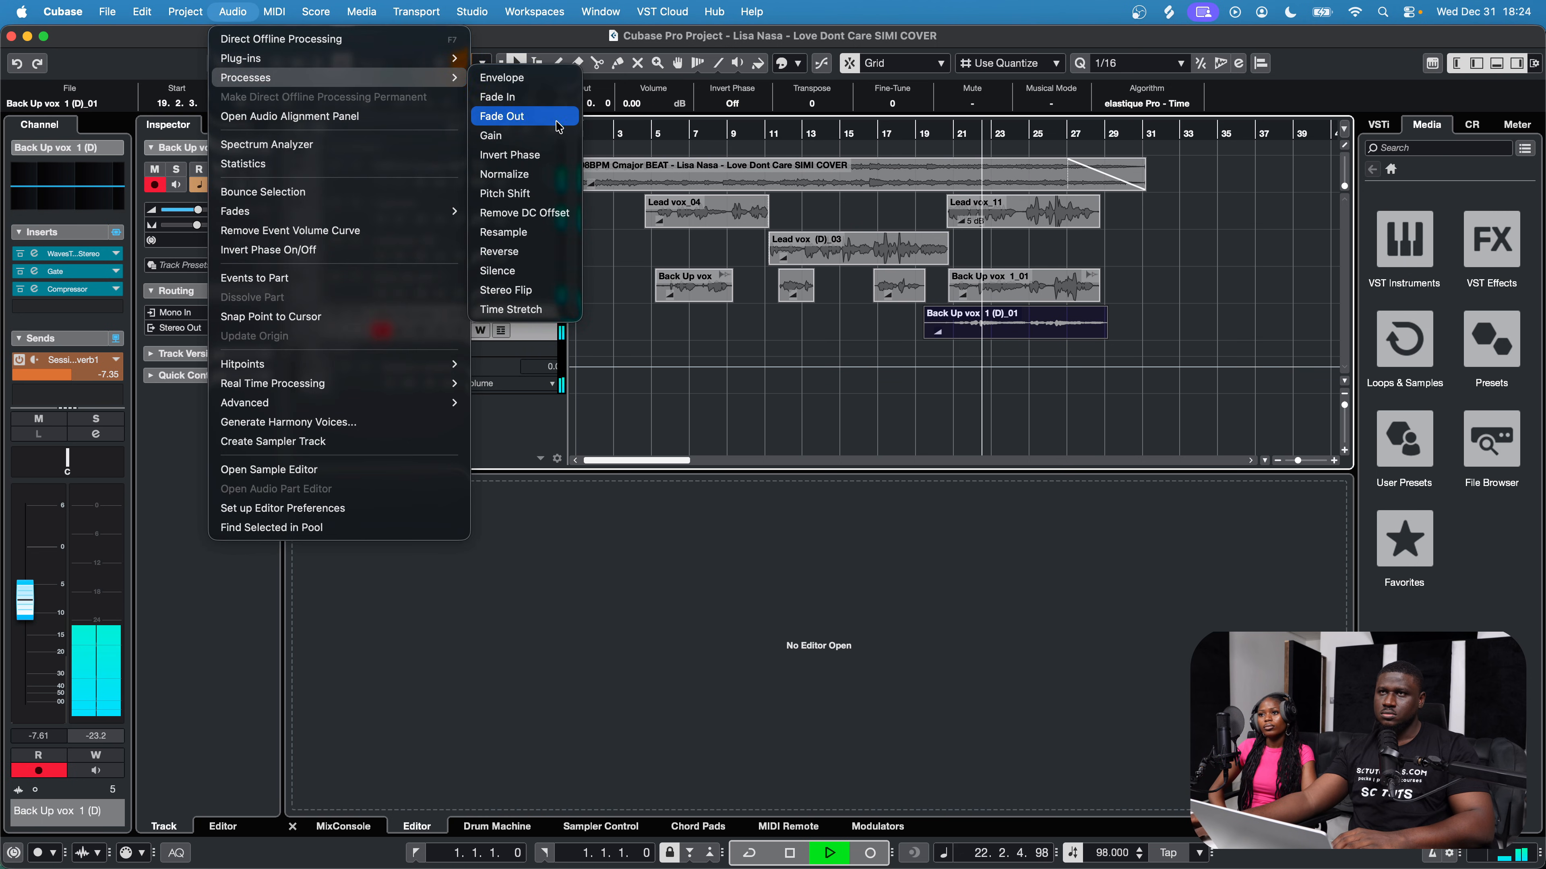
left_click(539, 174)
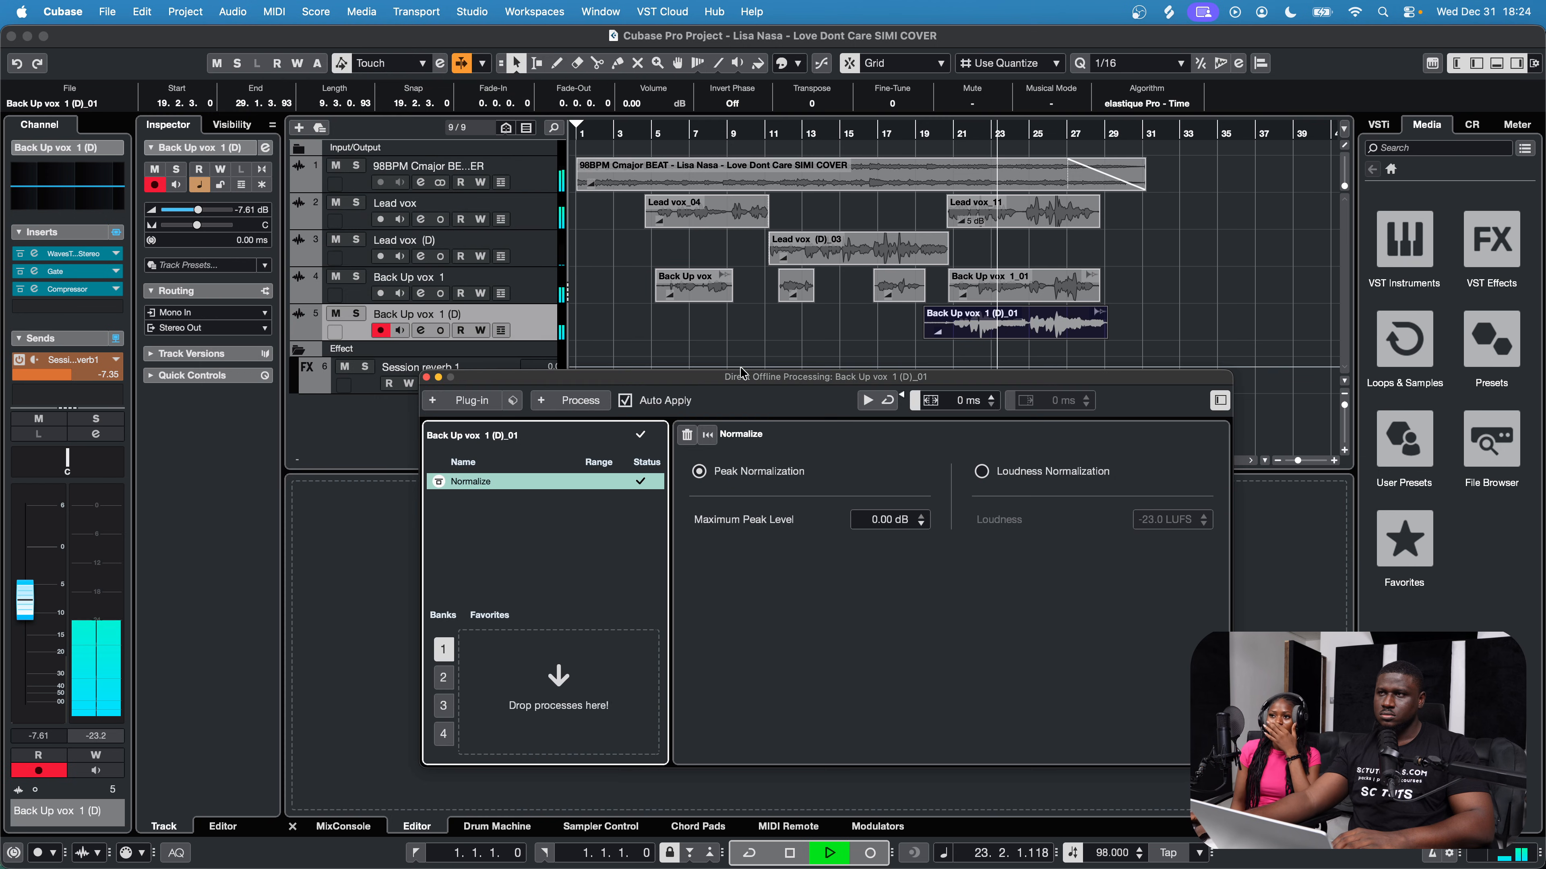
left_click(425, 378)
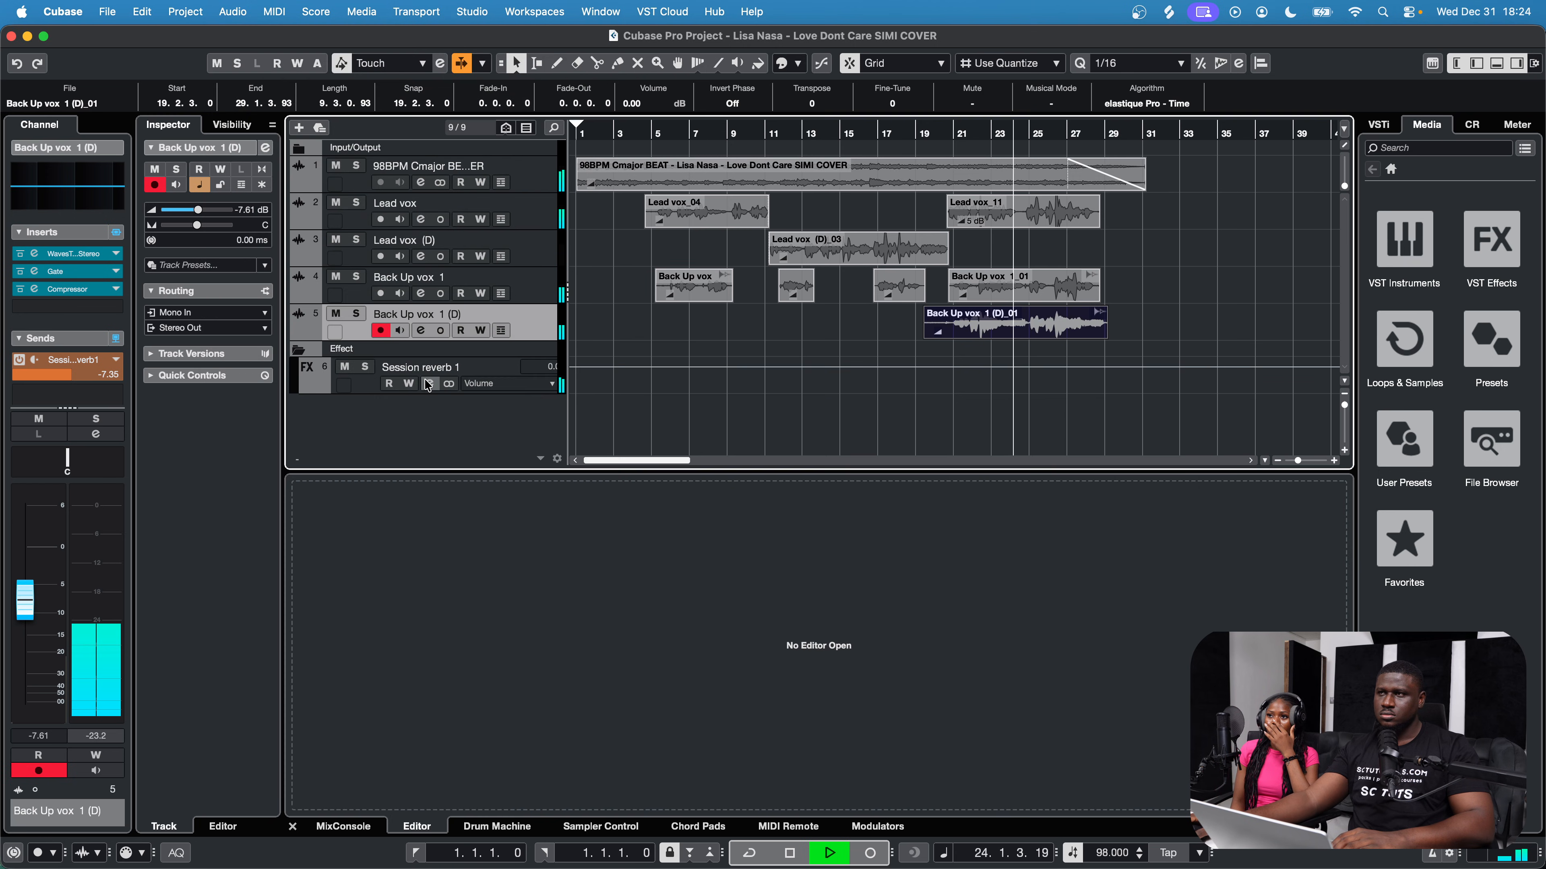
key("space")
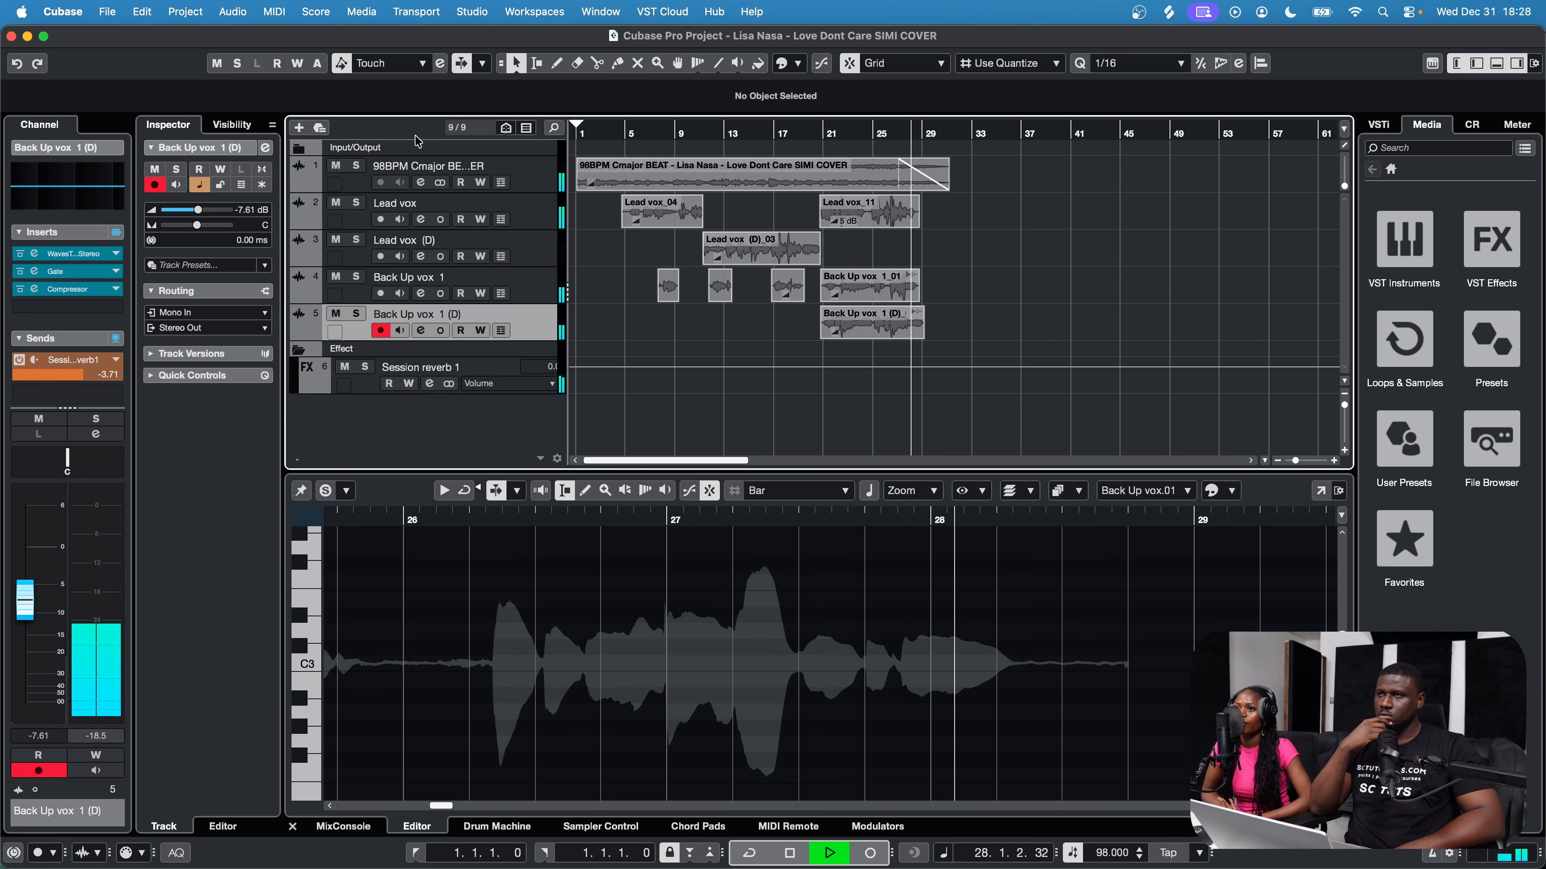
Step: Stop playback, fit the whole project in view and return the playhead to the start
key("space")
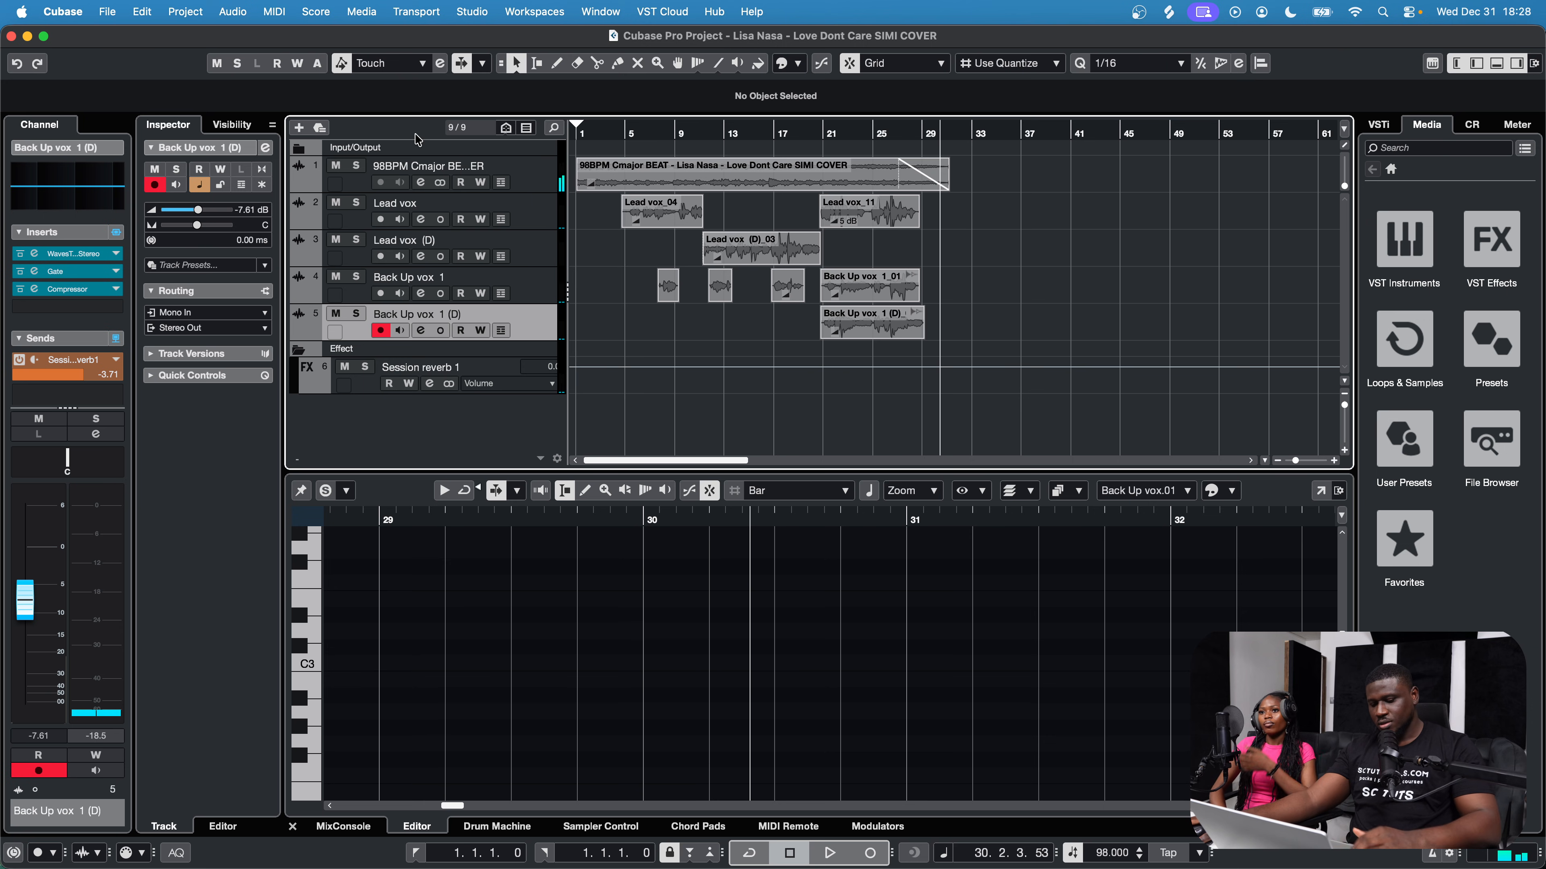
key("shift+f")
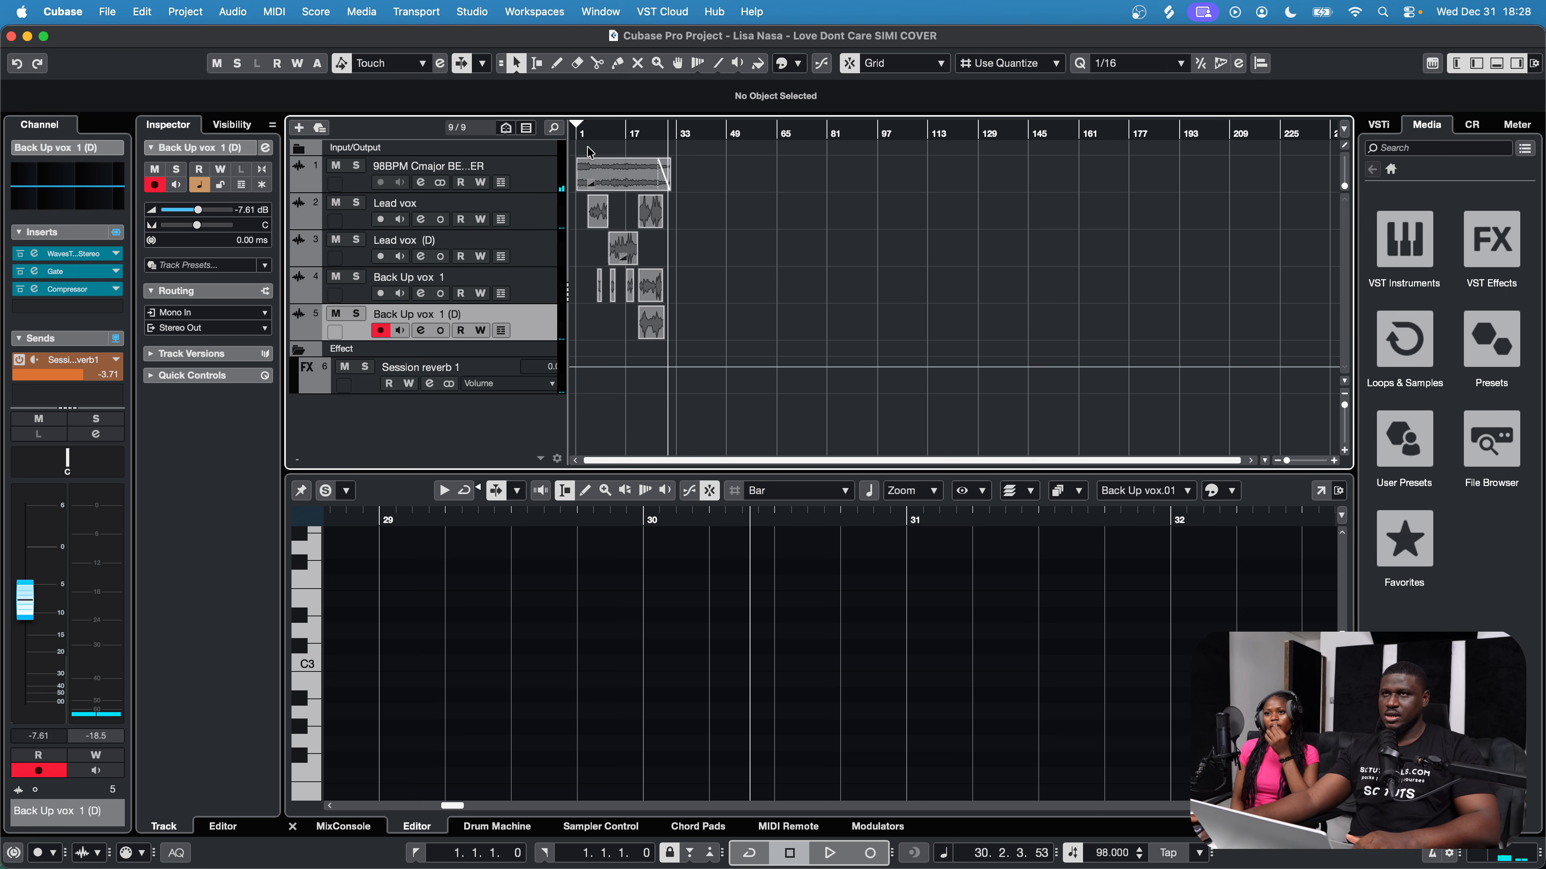
left_click_drag(588, 126, 463, 126)
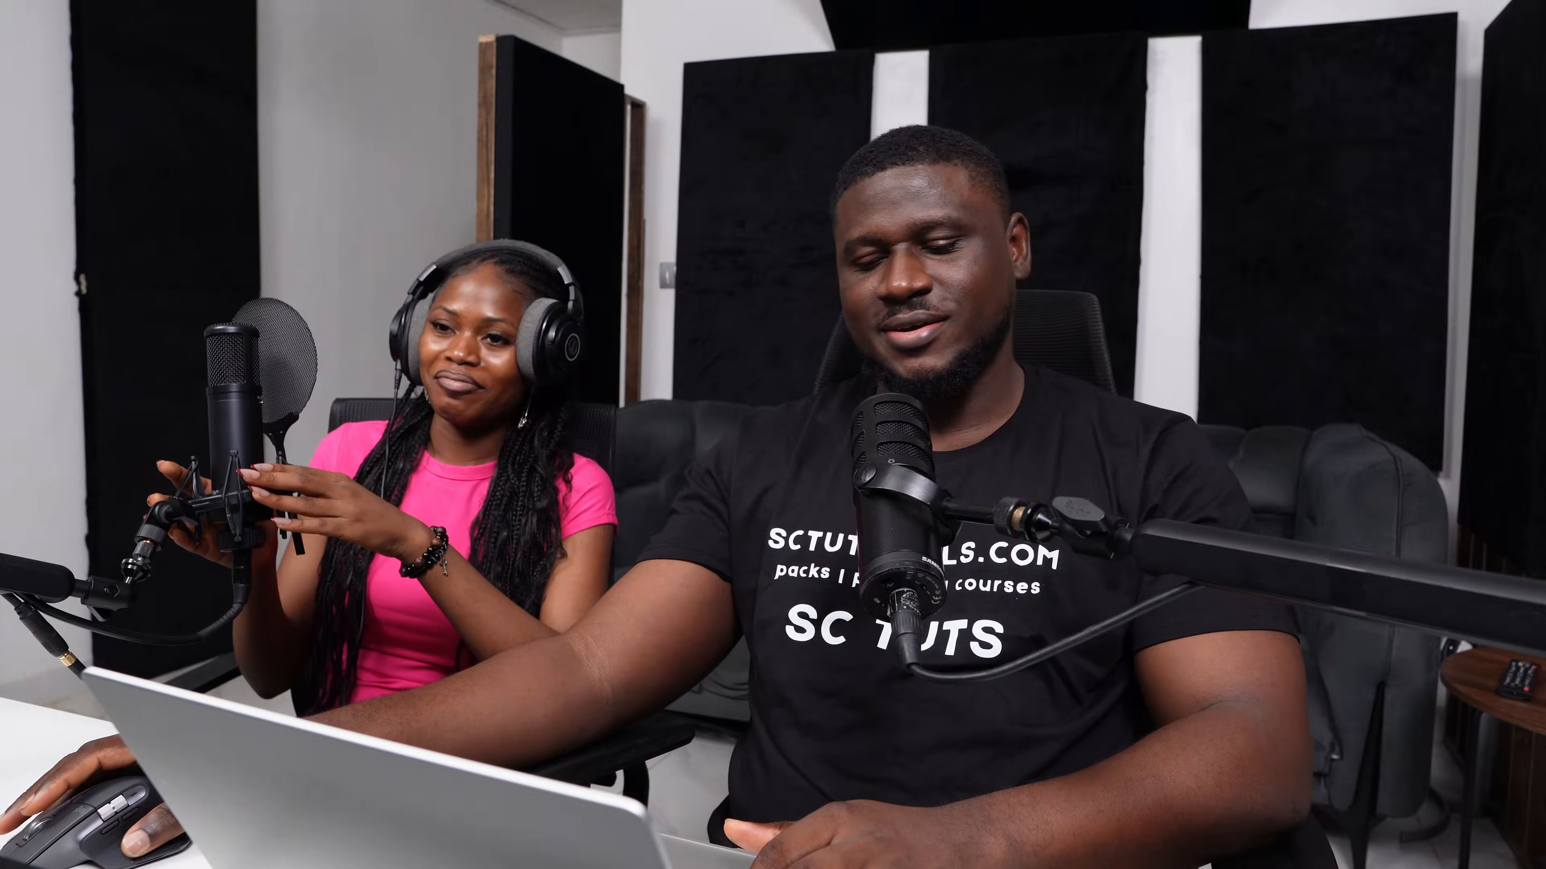